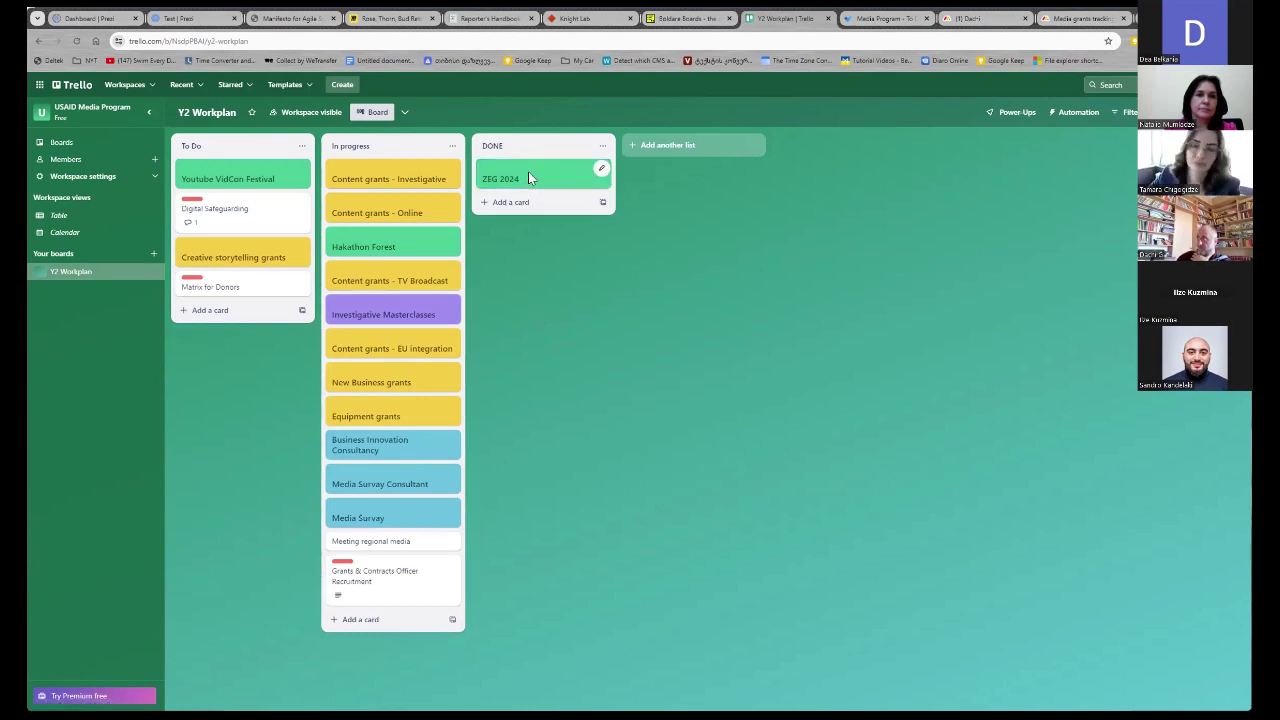
# Look at the details of the ZEG 2024 card in the DONE list and close it
pyautogui.click(529, 177)
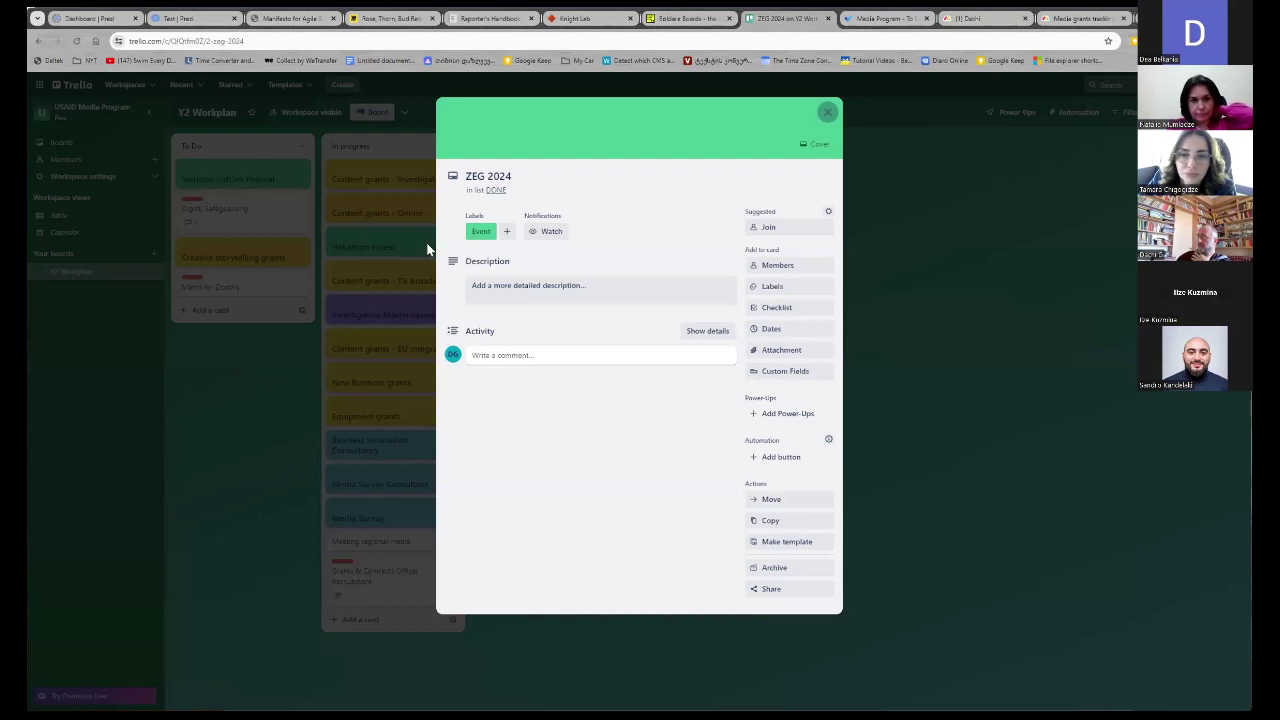
pyautogui.click(366, 206)
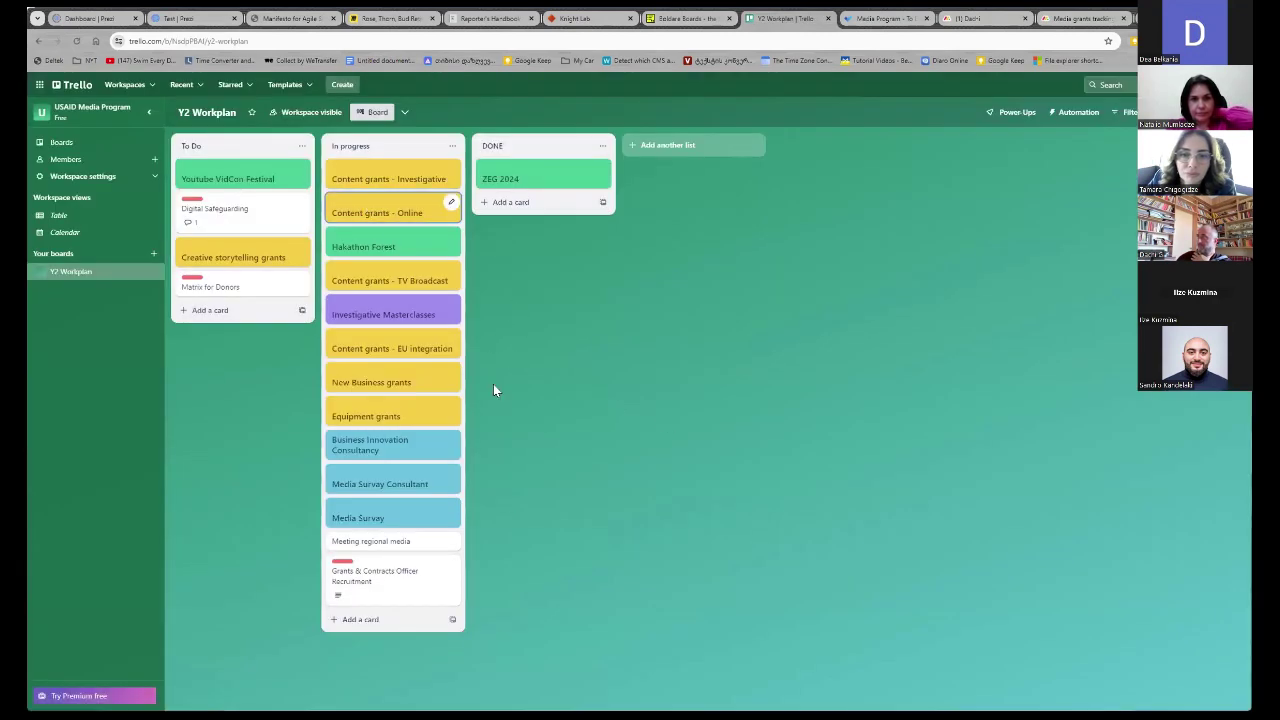
# Open the Content grants - Online card, tick and untick Contracting and Implimentation in its Call checklist, and close the card
pyautogui.press('Return')
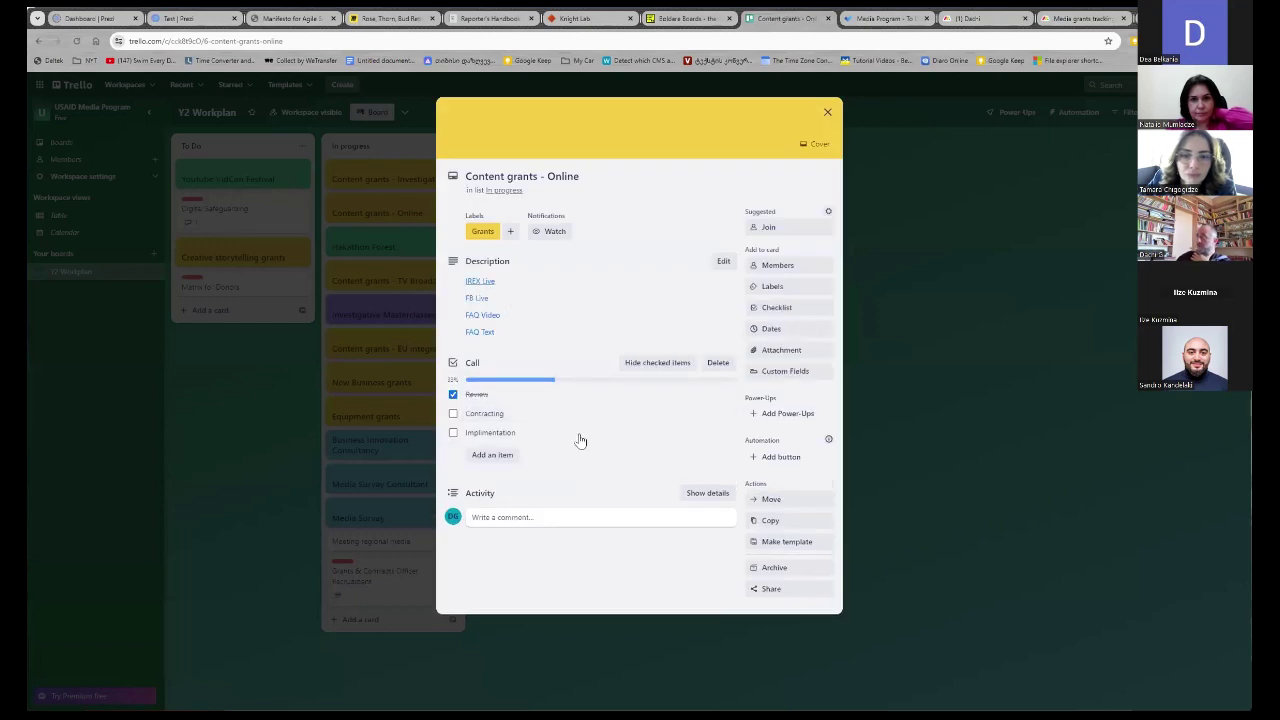
pyautogui.click(453, 432)
pyautogui.click(453, 413)
pyautogui.click(453, 432)
pyautogui.click(453, 413)
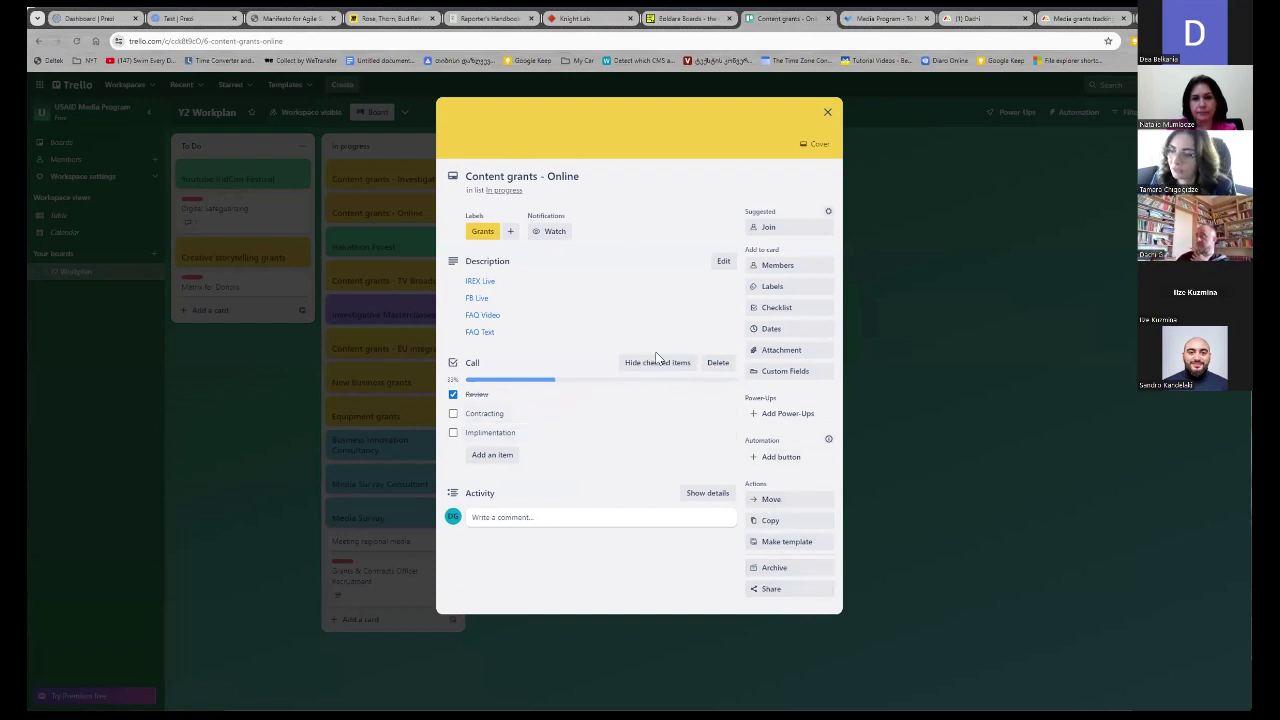
pyautogui.click(826, 113)
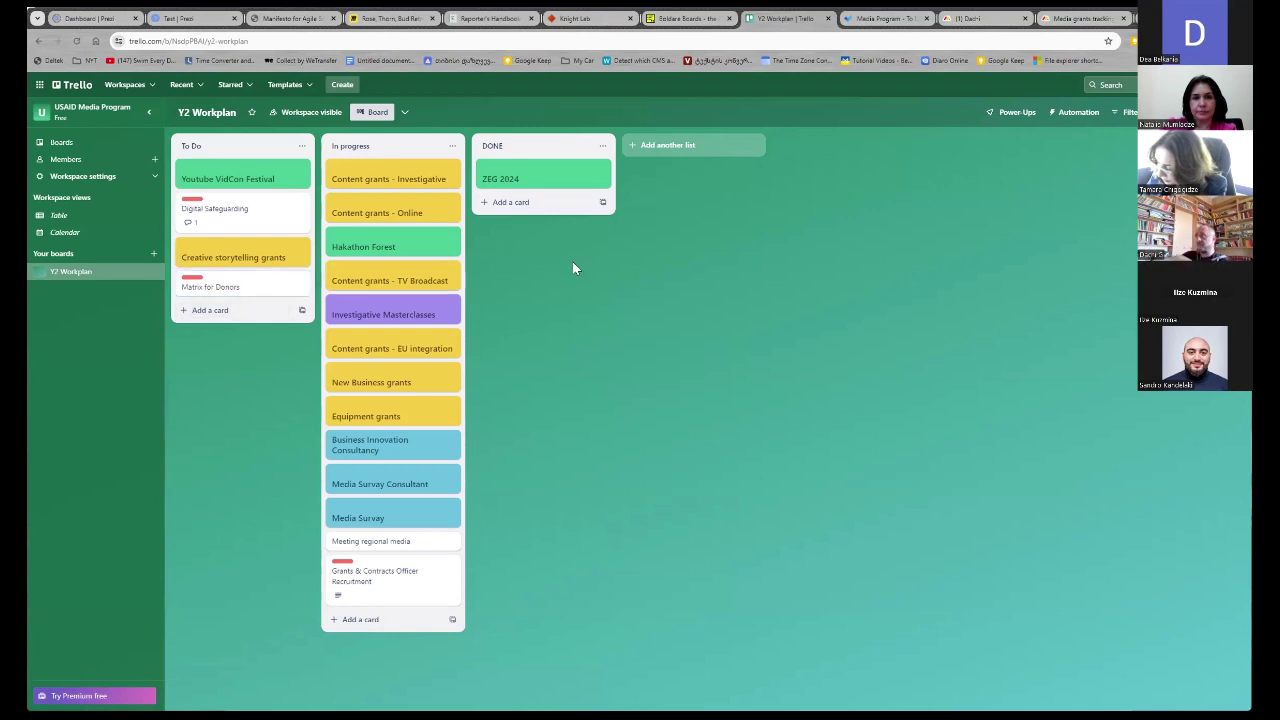
# Look at the workspace's Calendar and Table views, with a brief look at the Media Program list in To Do
pyautogui.click(86, 234)
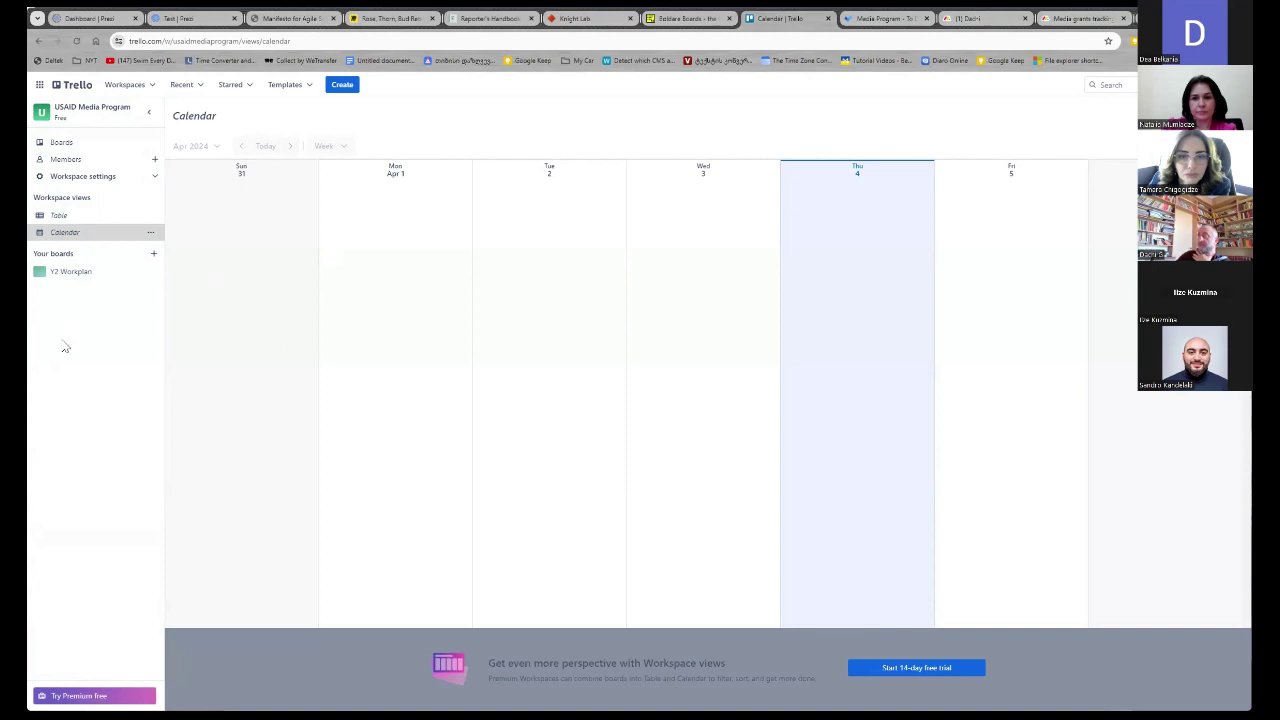
pyautogui.click(59, 217)
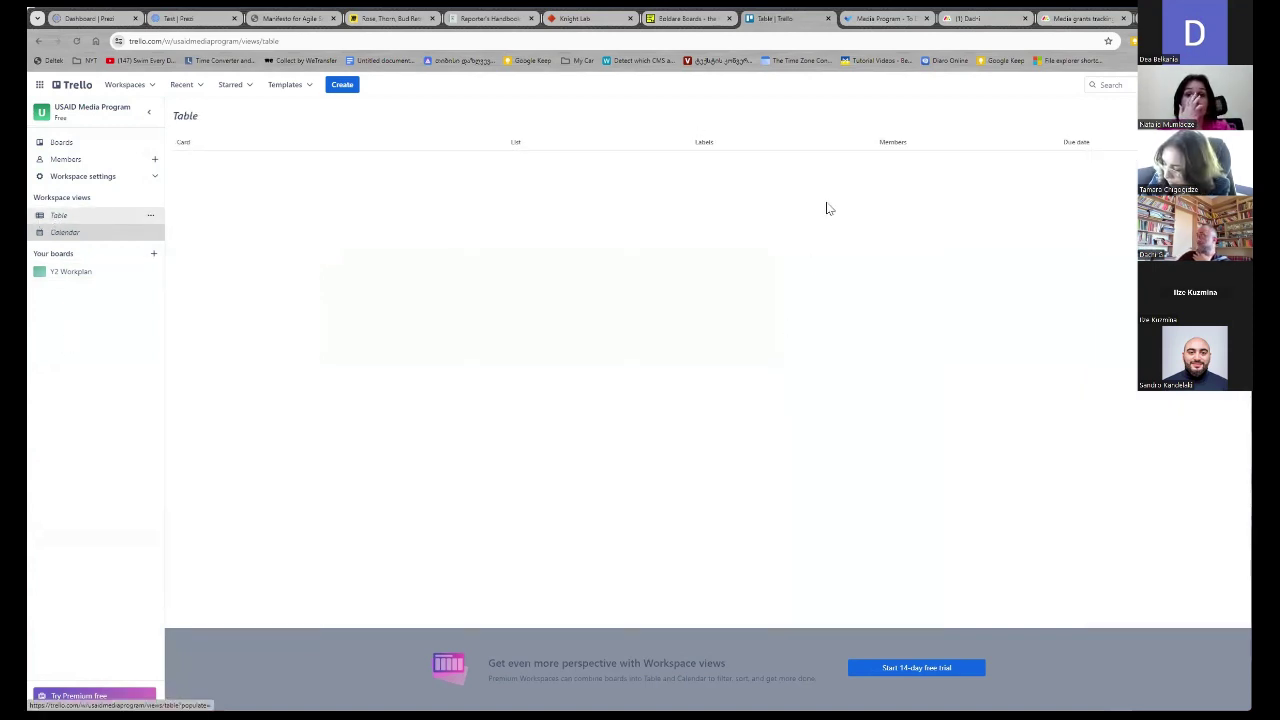
pyautogui.click(890, 22)
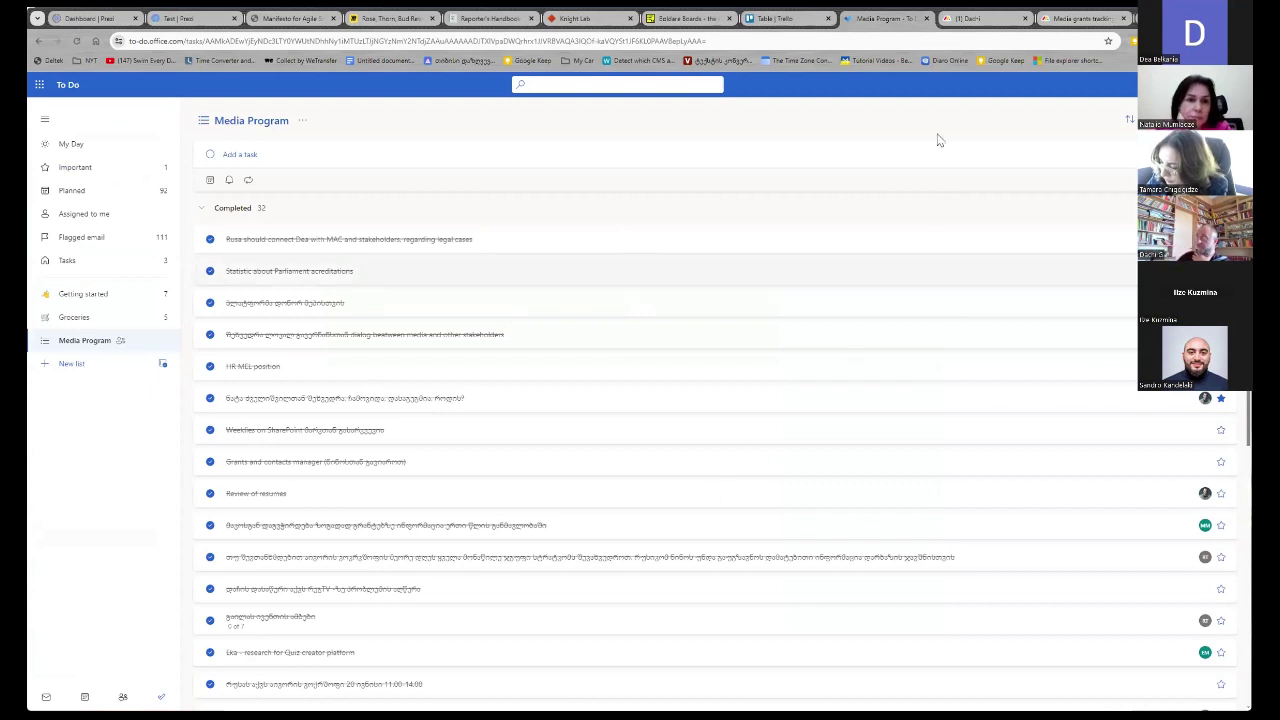
pyautogui.click(777, 20)
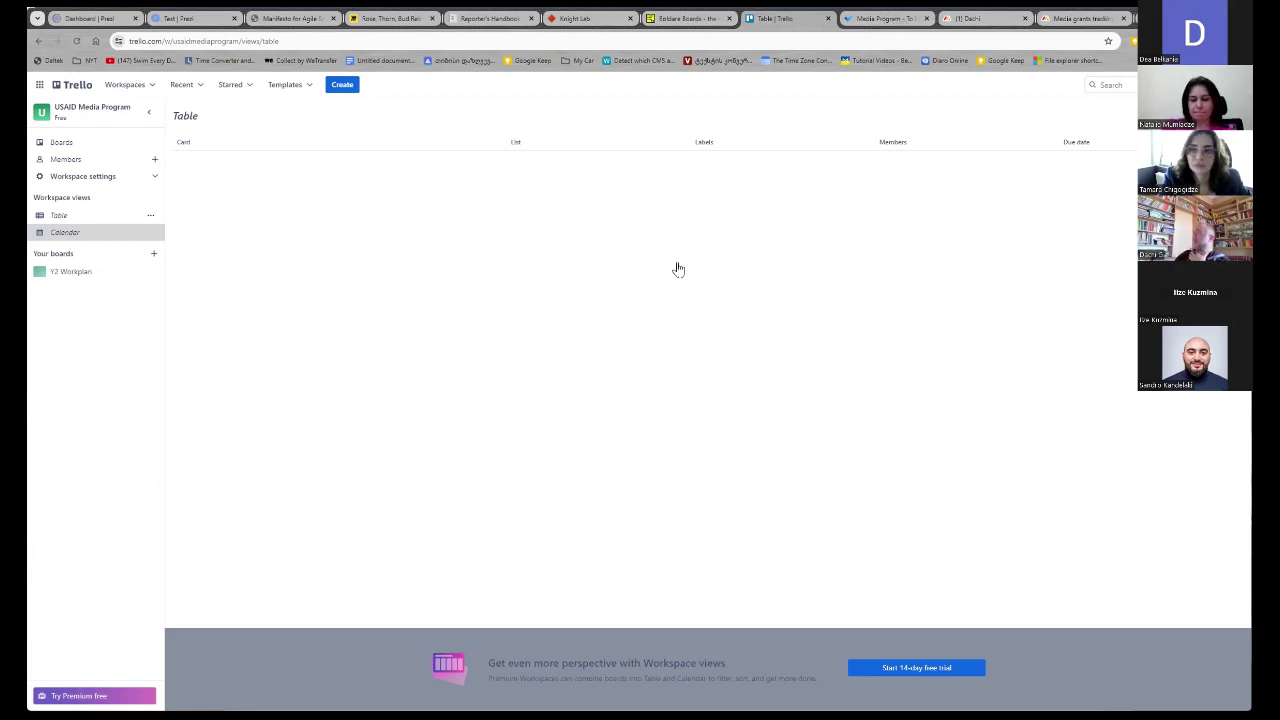
# Switch to To Do and add a task named "test" to the Media Program list
pyautogui.hotkey('ctrl', 'Tab')
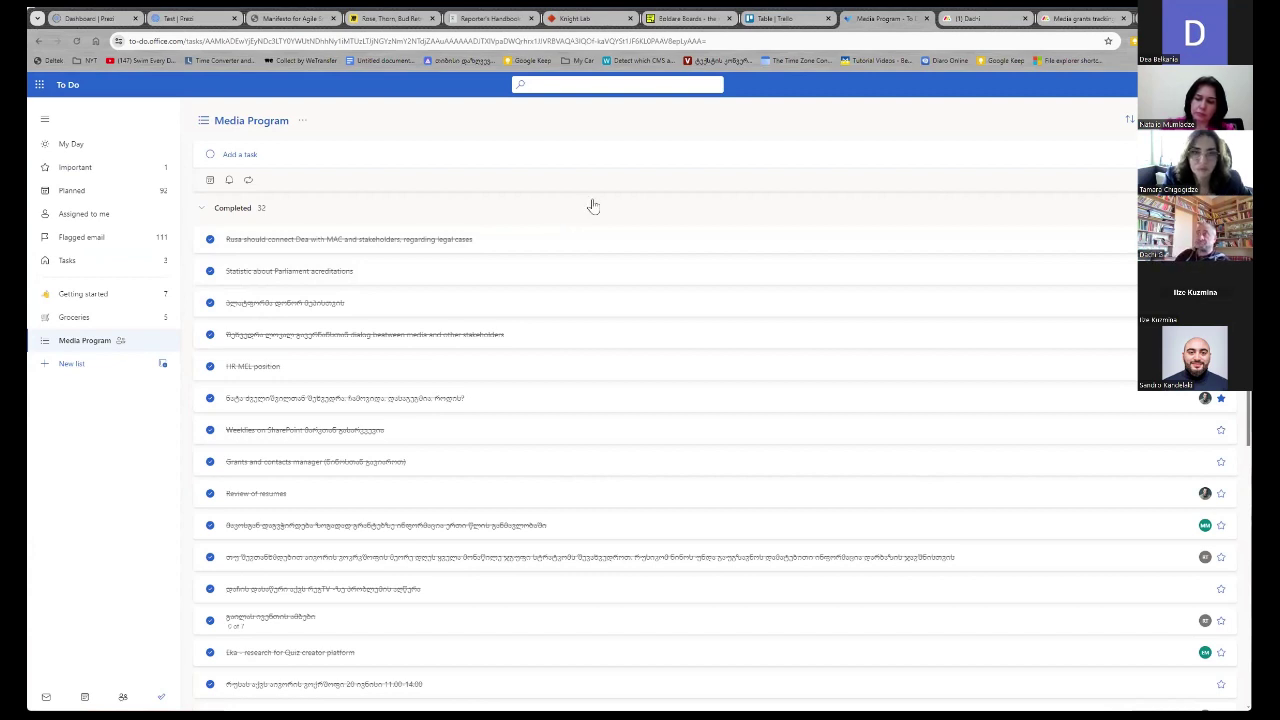
pyautogui.click(402, 162)
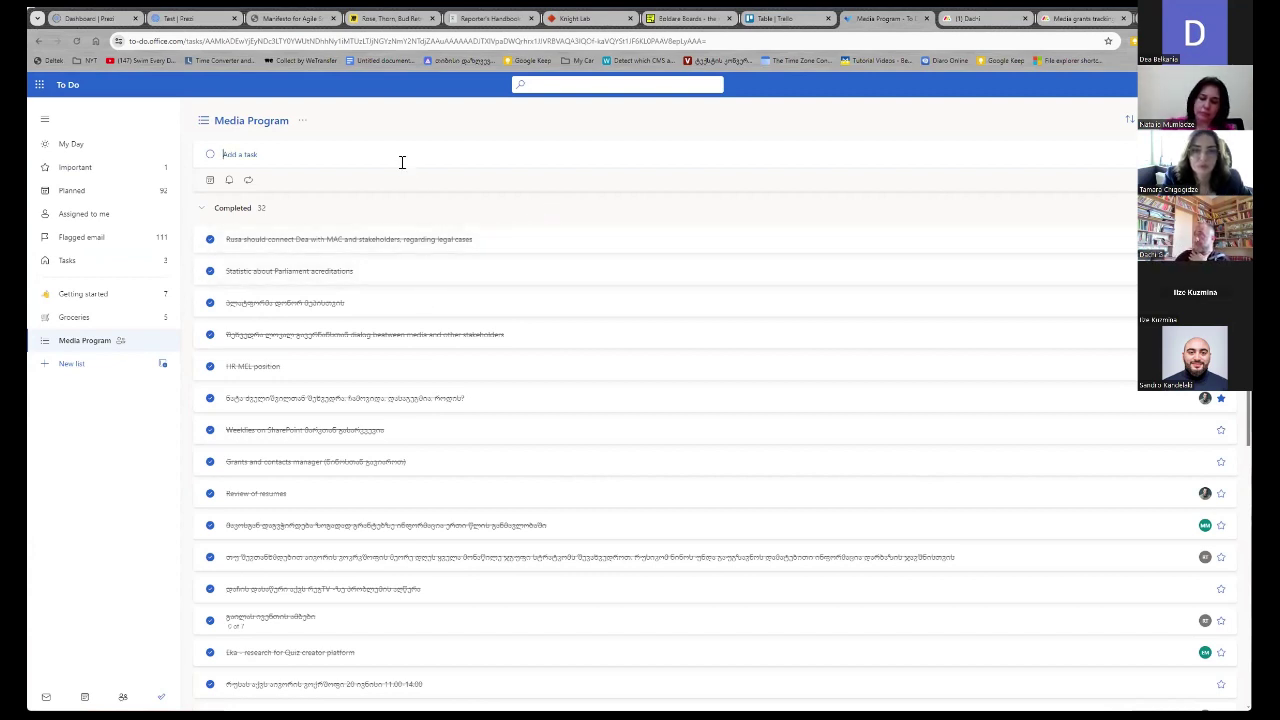
pyautogui.write('ta')
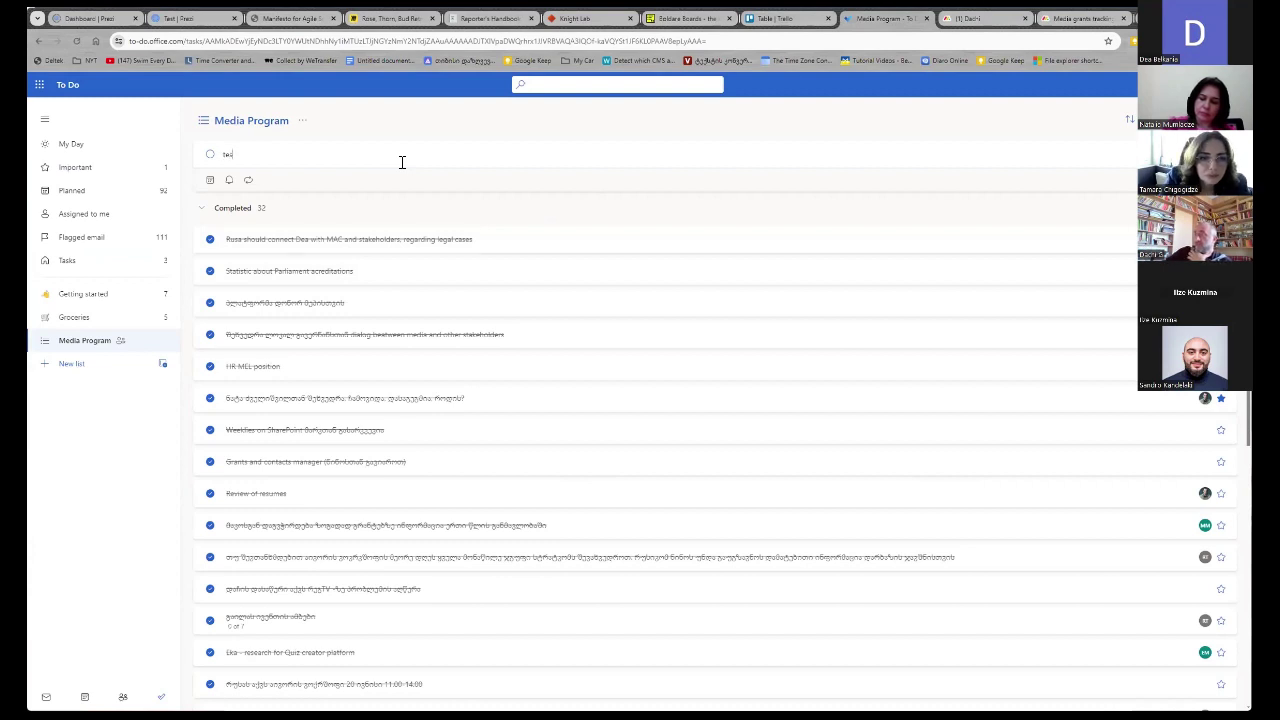
pyautogui.press('Return')
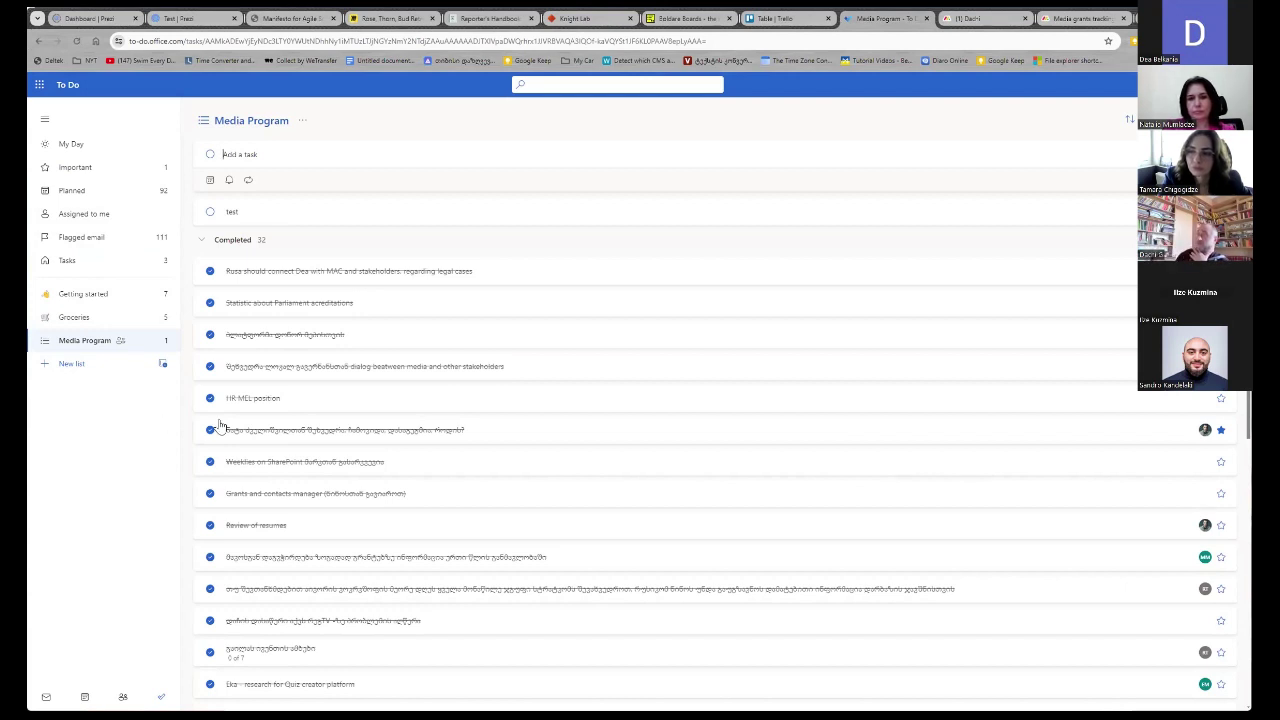
# Check the test task's details and its attachment file picker, cancel the picker, and look over the completed tasks
pyautogui.click(339, 224)
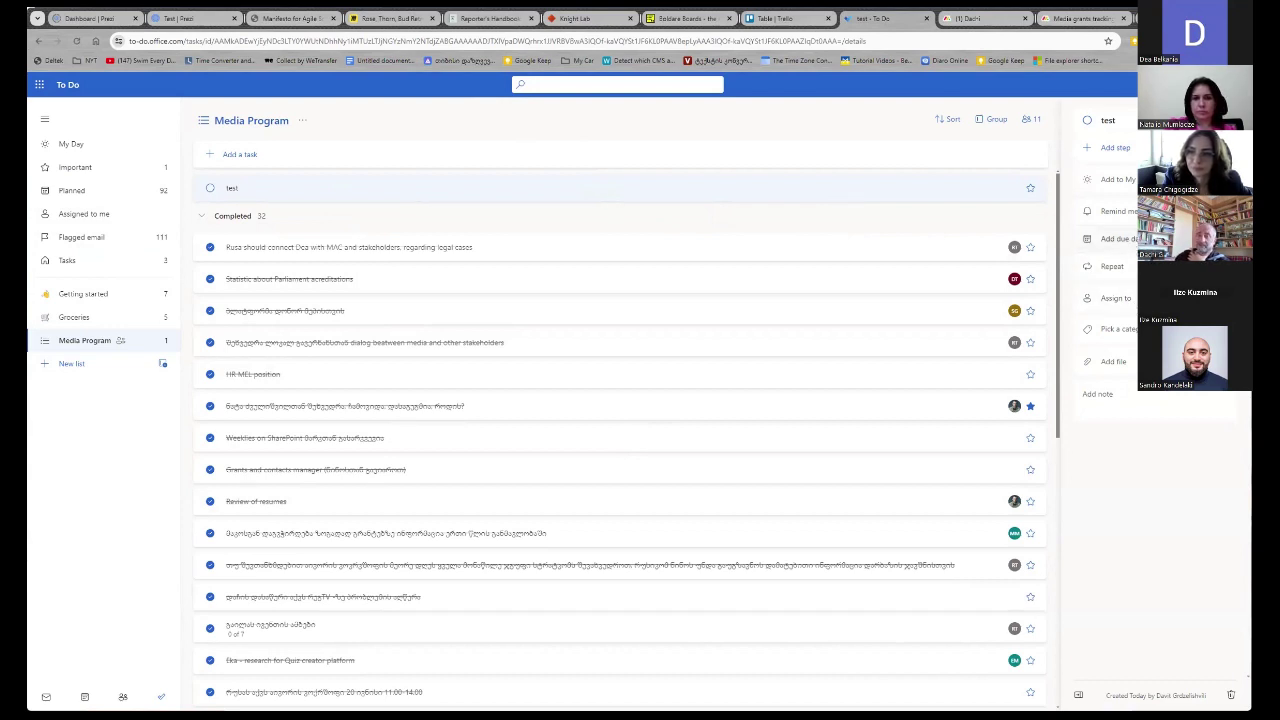
pyautogui.click(1117, 366)
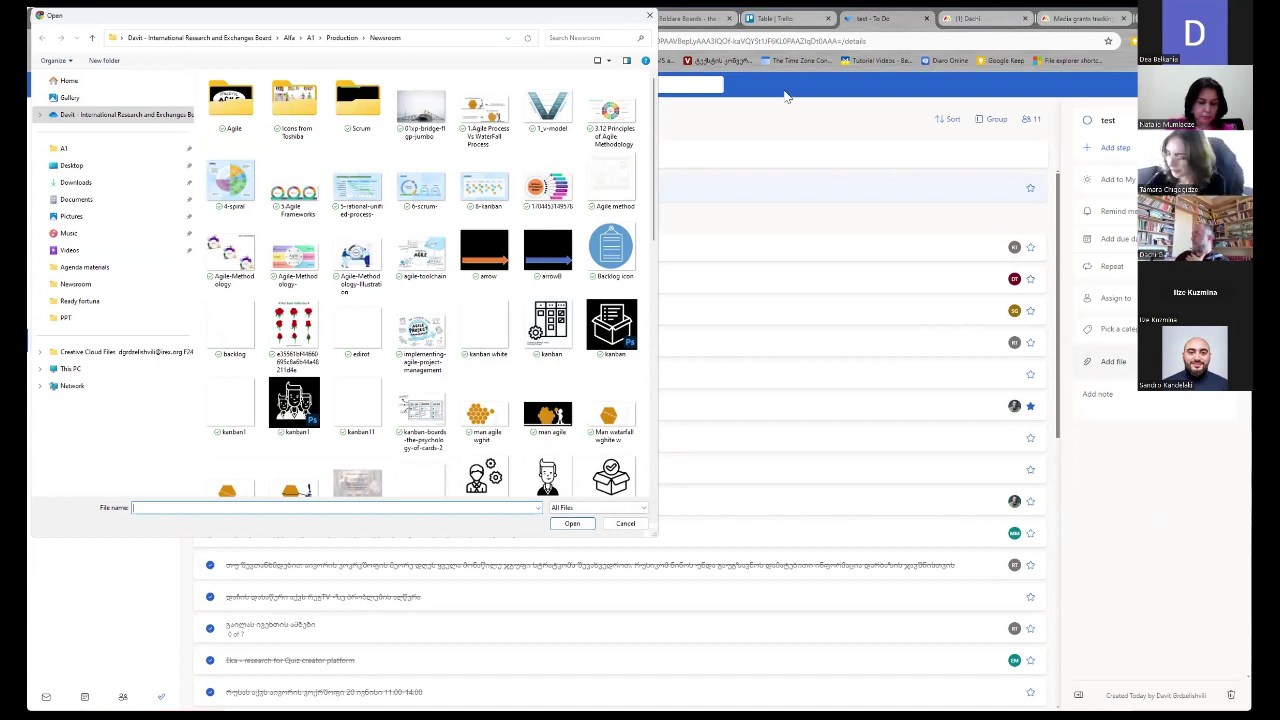
pyautogui.press('Escape')
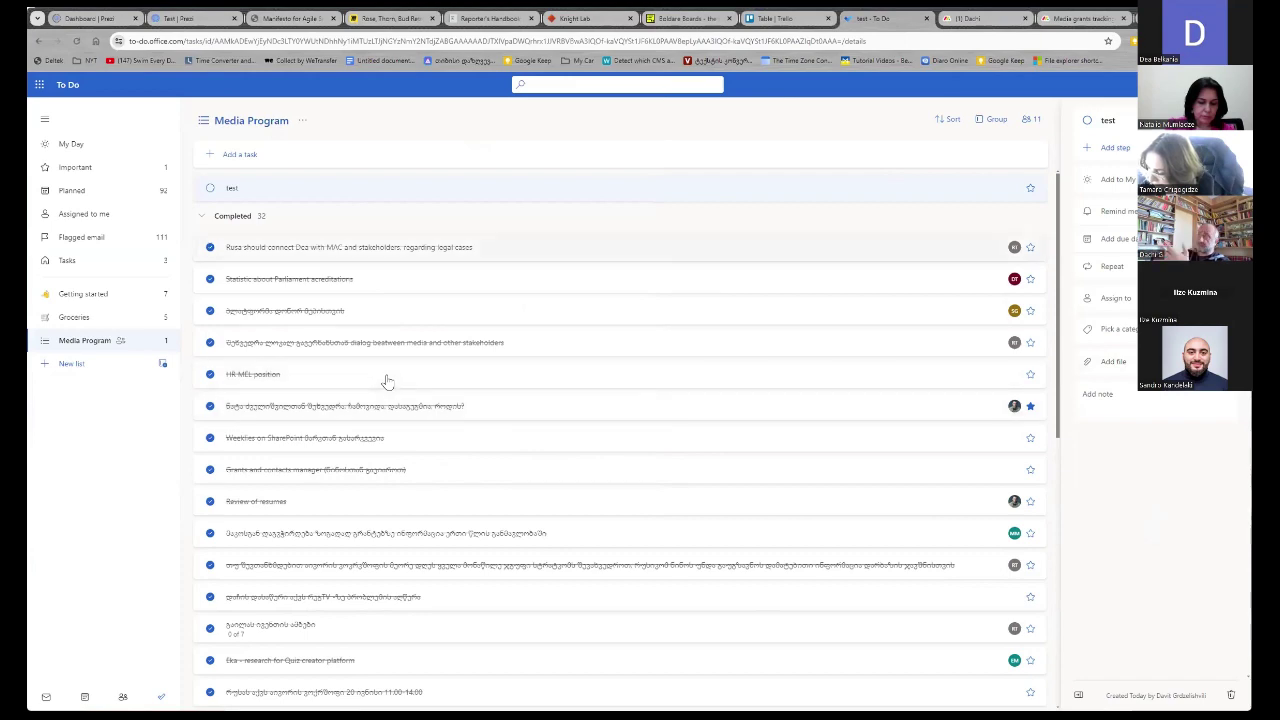
pyautogui.scroll(-2, 386, 381)
pyautogui.scroll(1, 386, 381)
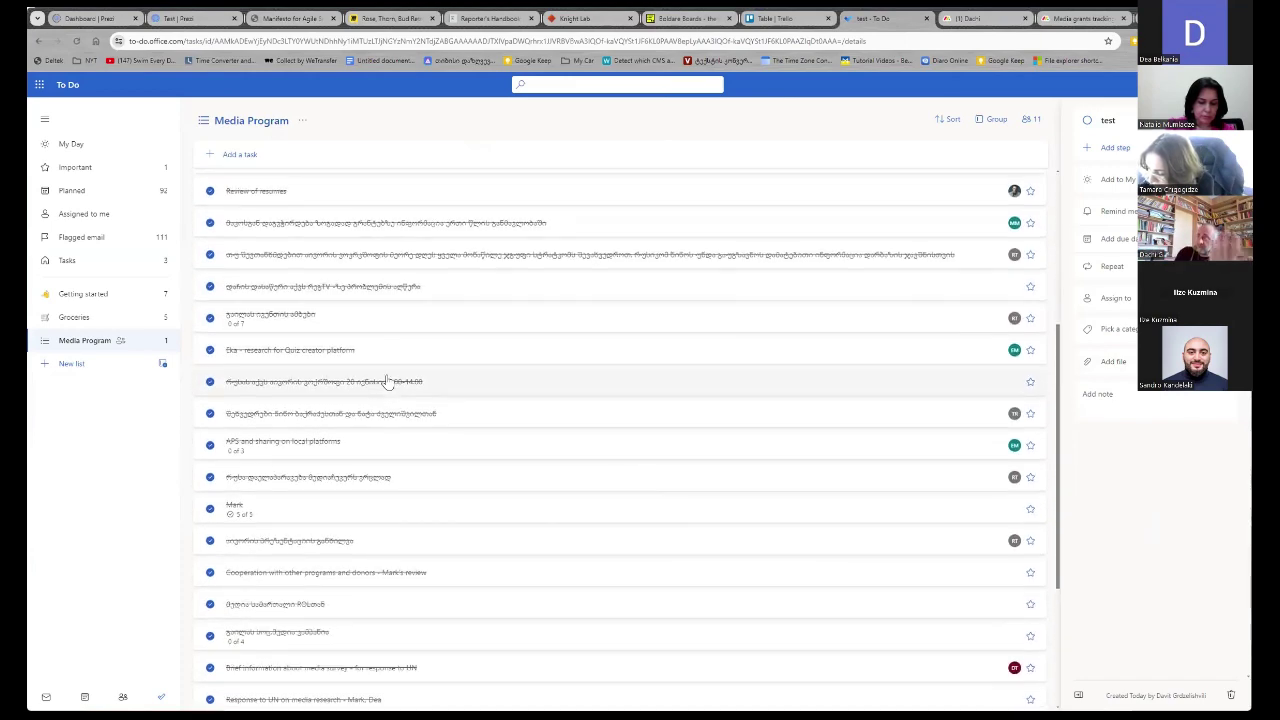
pyautogui.scroll(2, 387, 381)
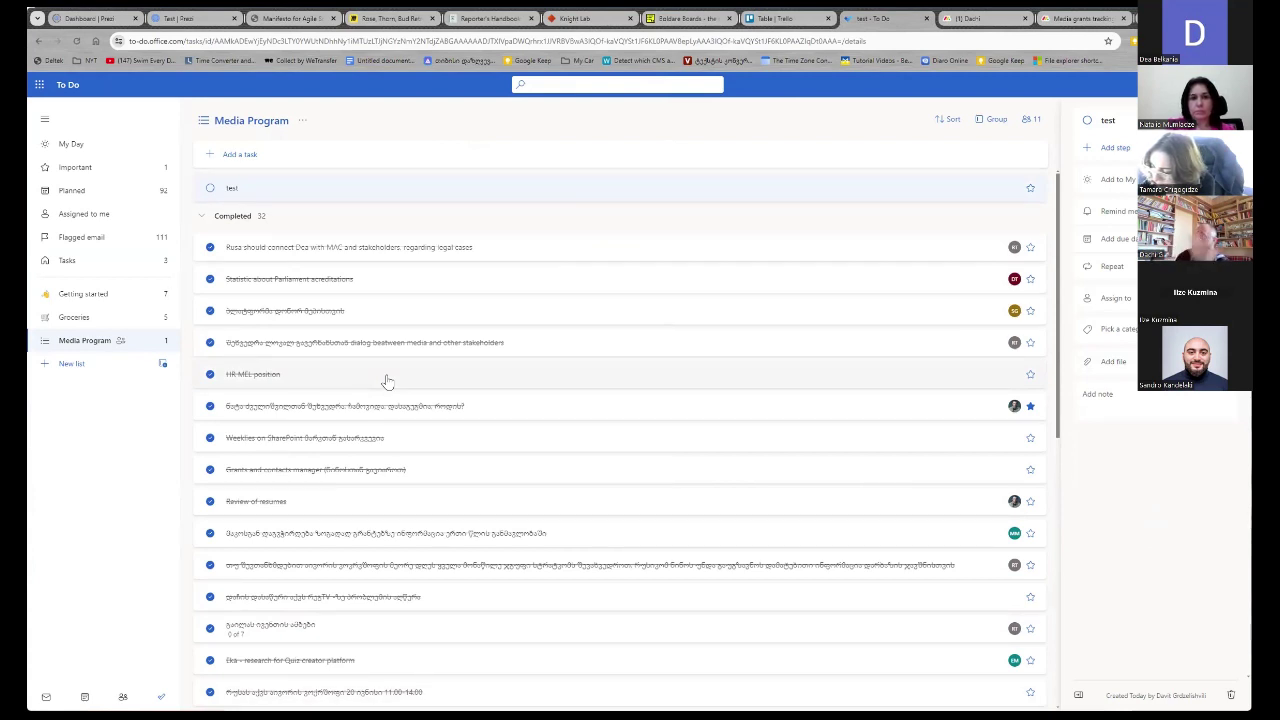
# Switch to the Boldare board and vote for the Archive Editor card under Important Roles
pyautogui.click(706, 20)
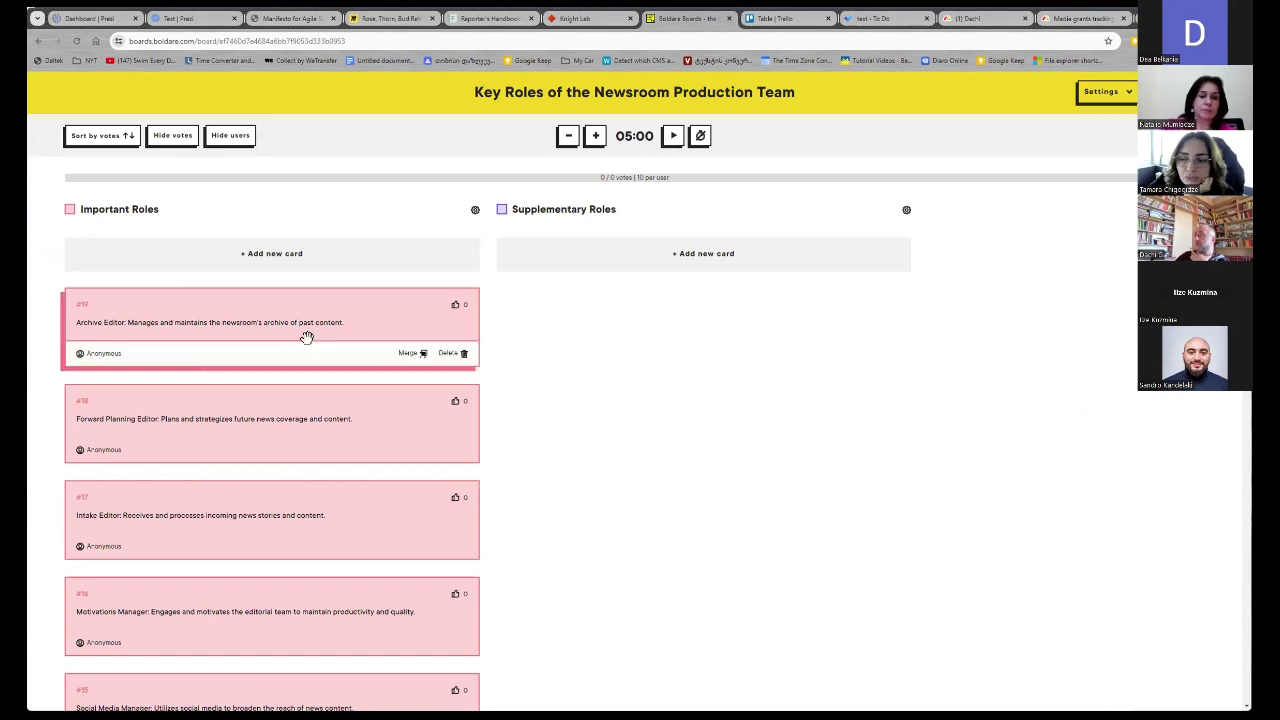
pyautogui.click(455, 305)
# Move the Archive Editor card to Supplementary Roles and back to Important Roles
pyautogui.moveTo(329, 314); pyautogui.dragTo(763, 311)
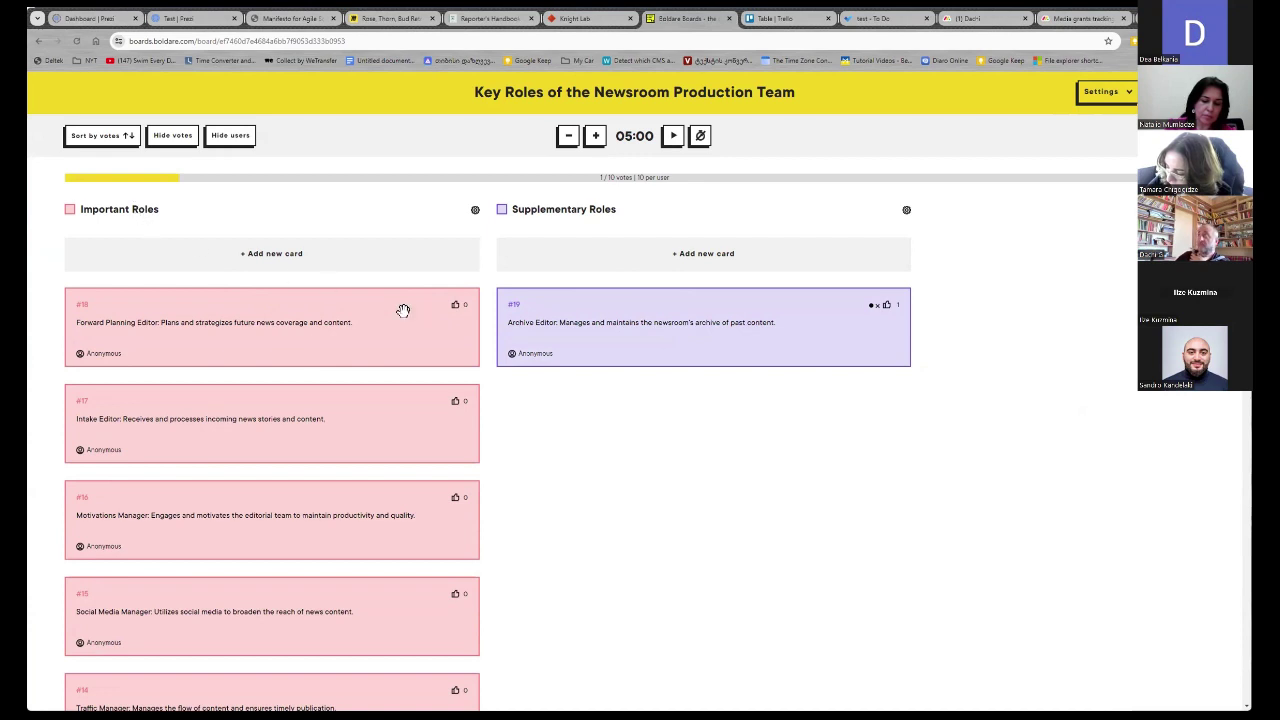
pyautogui.moveTo(567, 311); pyautogui.dragTo(262, 345)
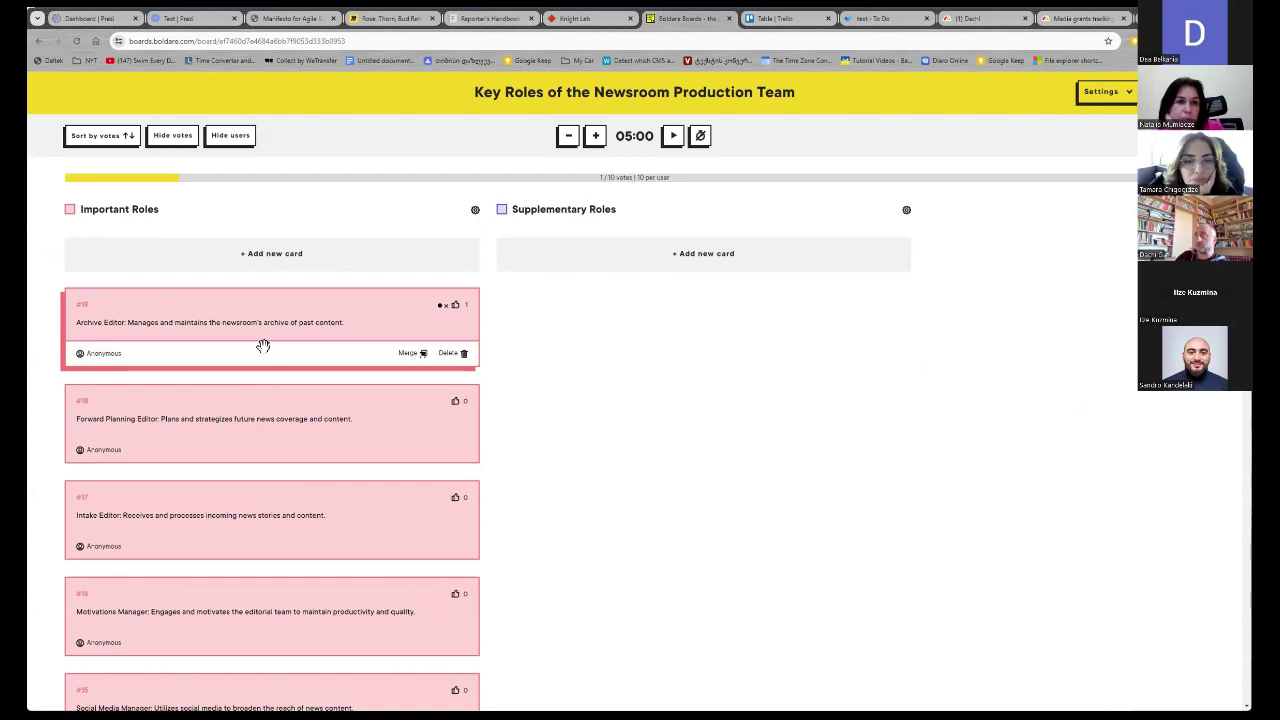
pyautogui.scroll(-4, 257, 420)
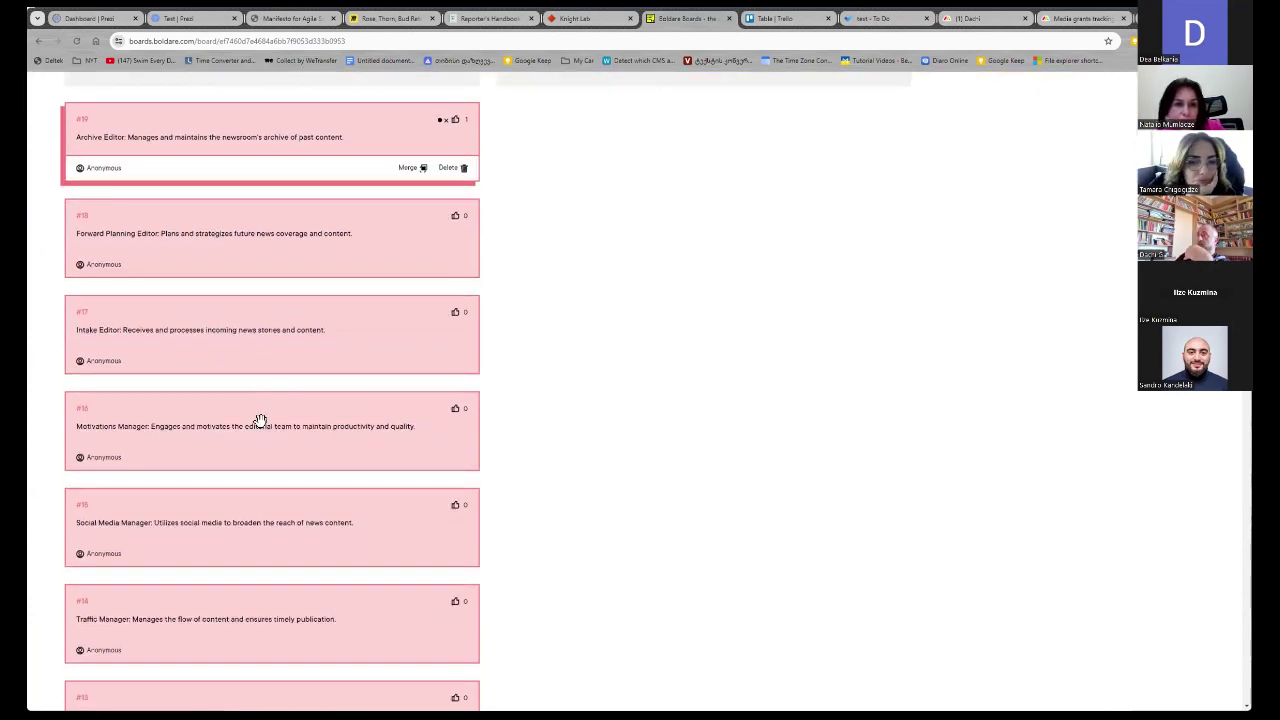
pyautogui.scroll(4, 257, 420)
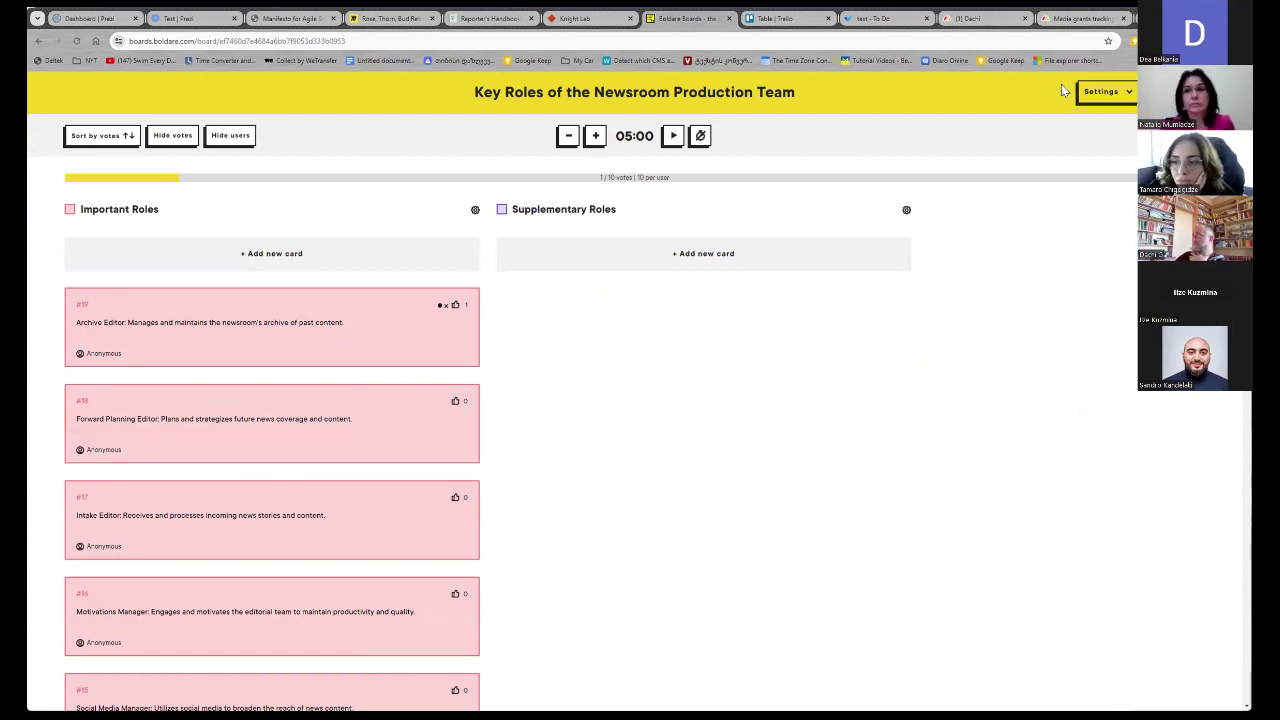
# Switch to monday.com and look at the Gantt and Chart views of the Media grants tracking tool, dismissing the upgrade offers
pyautogui.click(1073, 19)
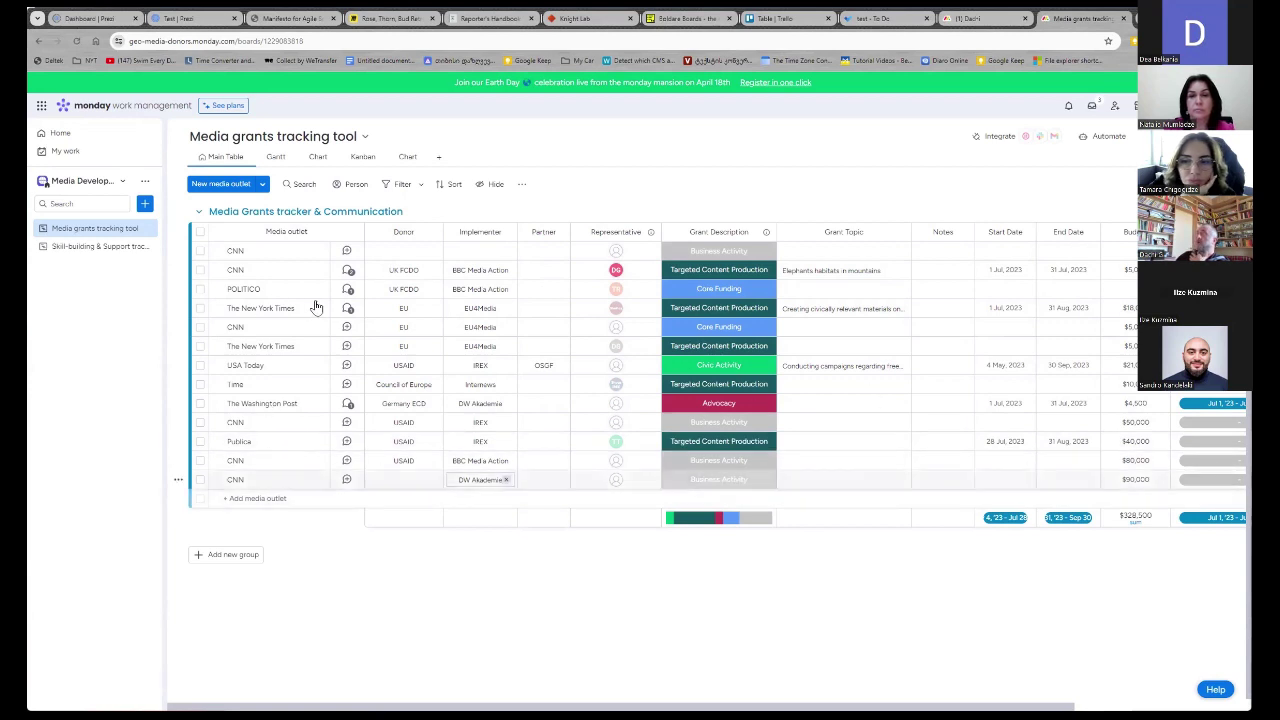
pyautogui.click(271, 158)
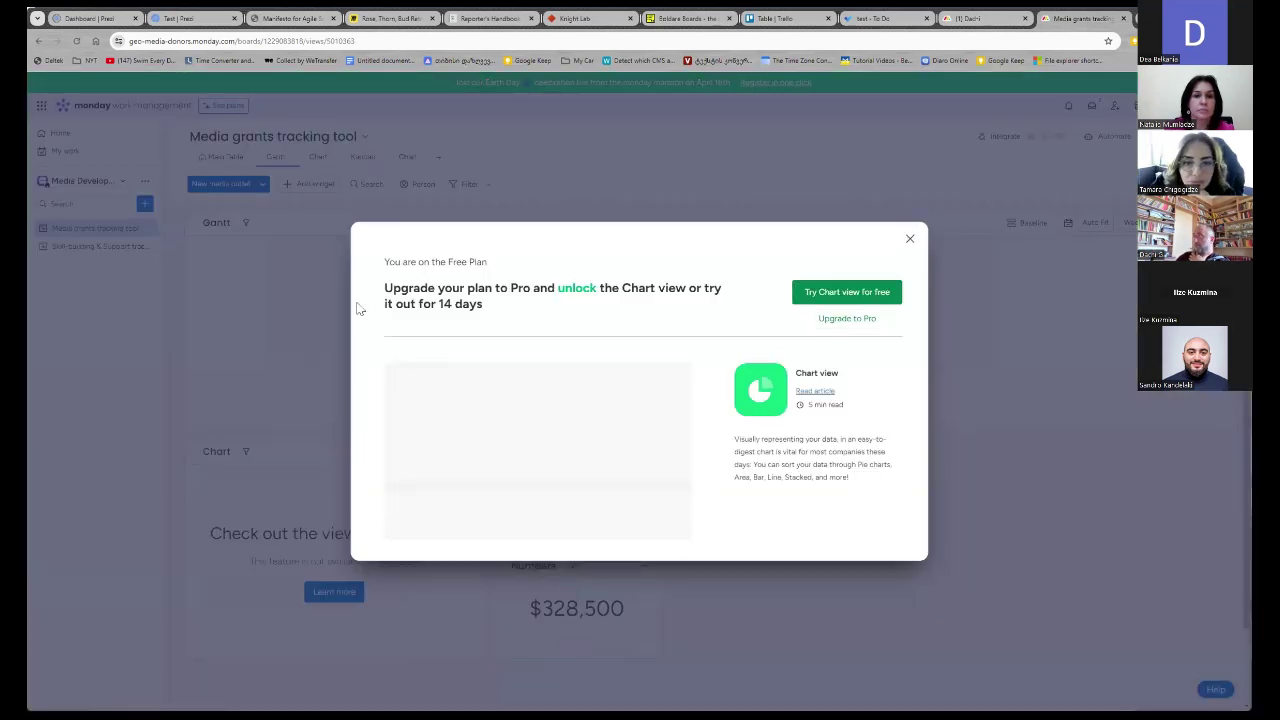
pyautogui.click(340, 200)
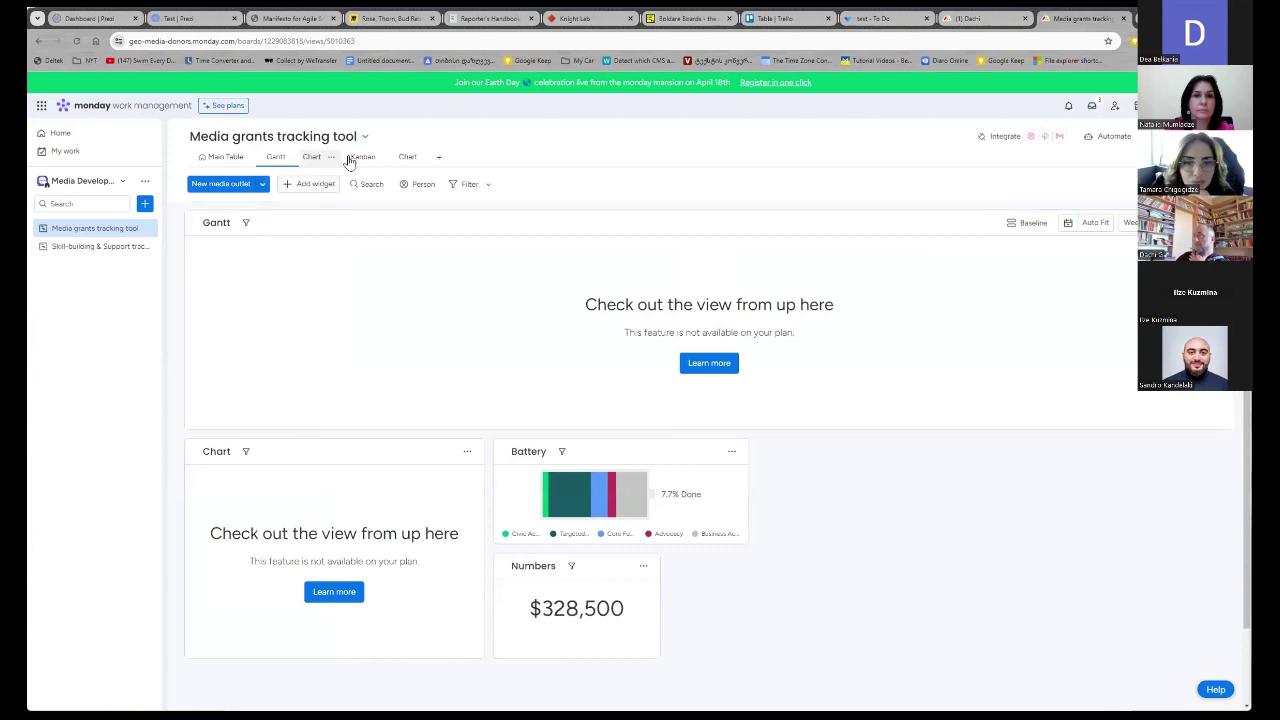
pyautogui.click(338, 158)
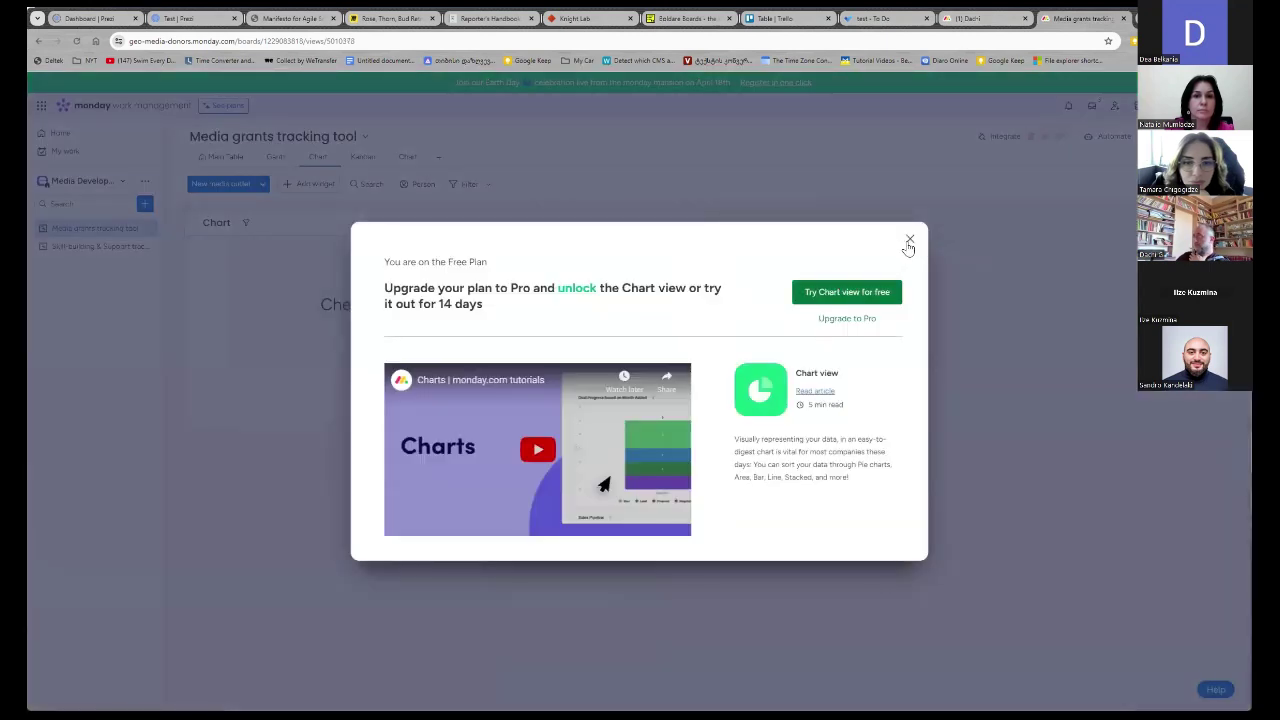
pyautogui.click(355, 168)
pyautogui.click(355, 165)
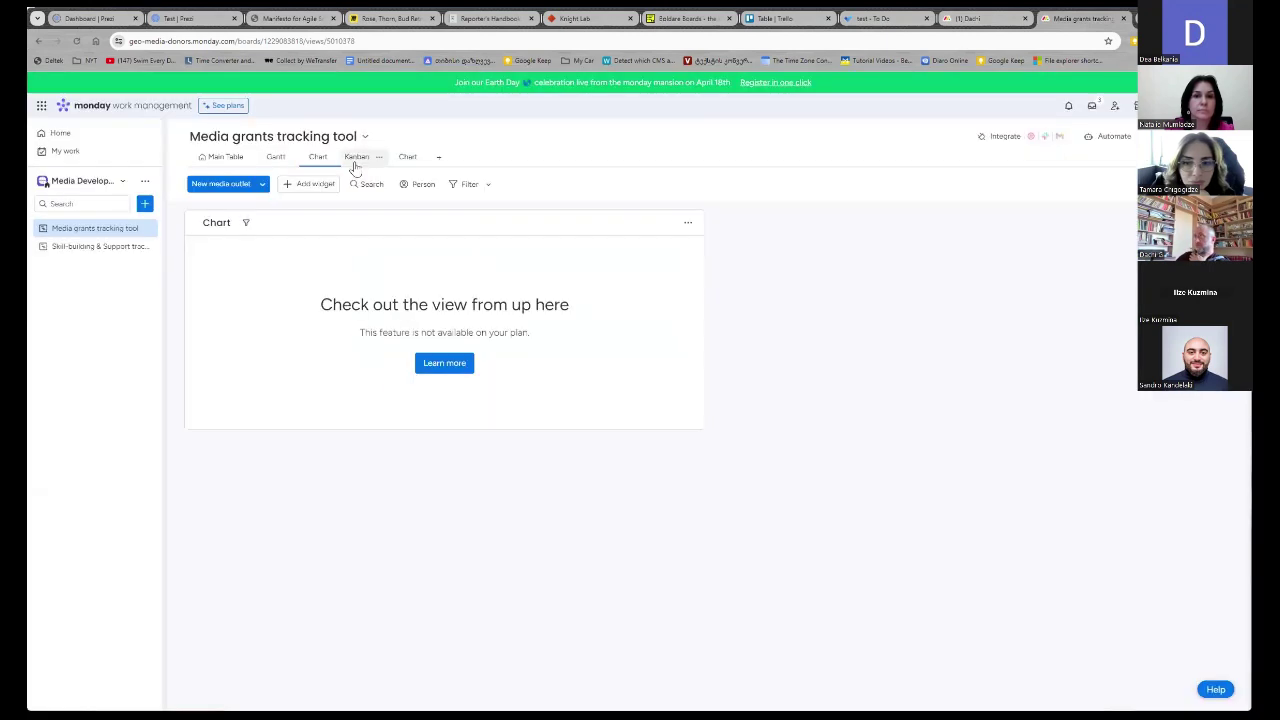
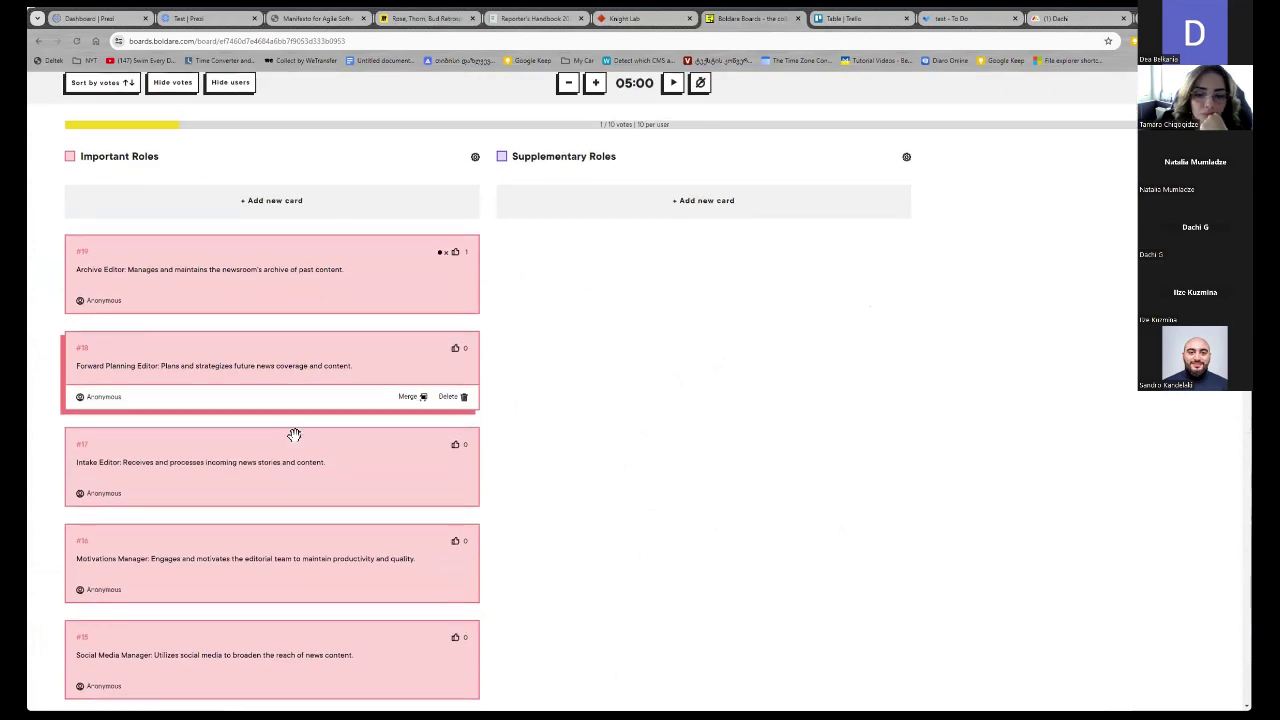
# Look through all the role cards on the Key Roles of the Newsroom Production Team board, from Archive Editor to News Editor
pyautogui.scroll(4, 290, 456)
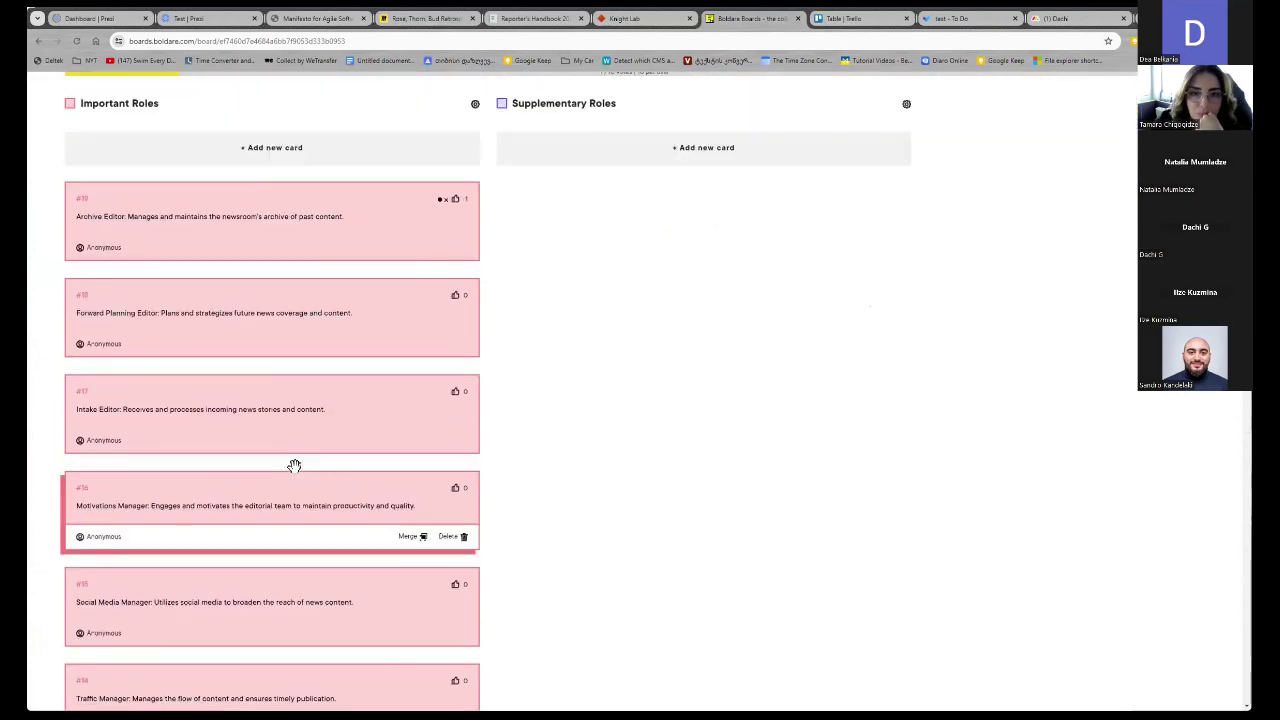
pyautogui.scroll(-4, 366, 535)
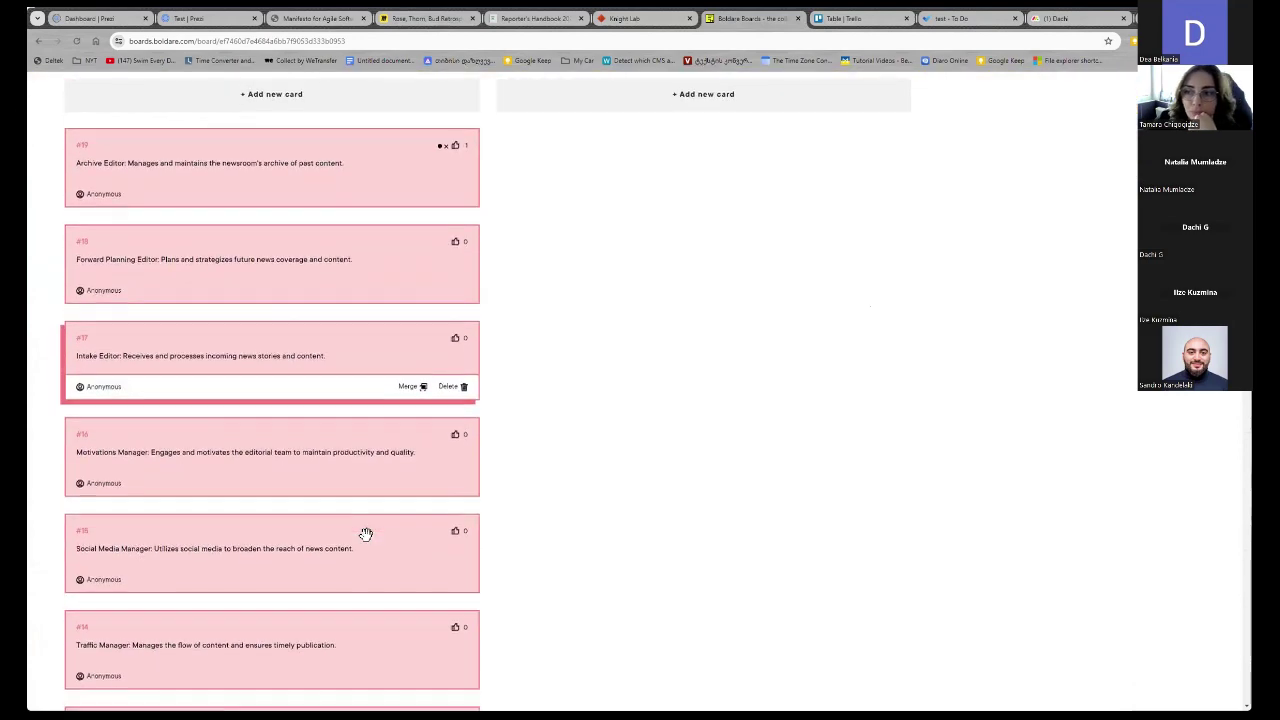
pyautogui.scroll(-6, 318, 519)
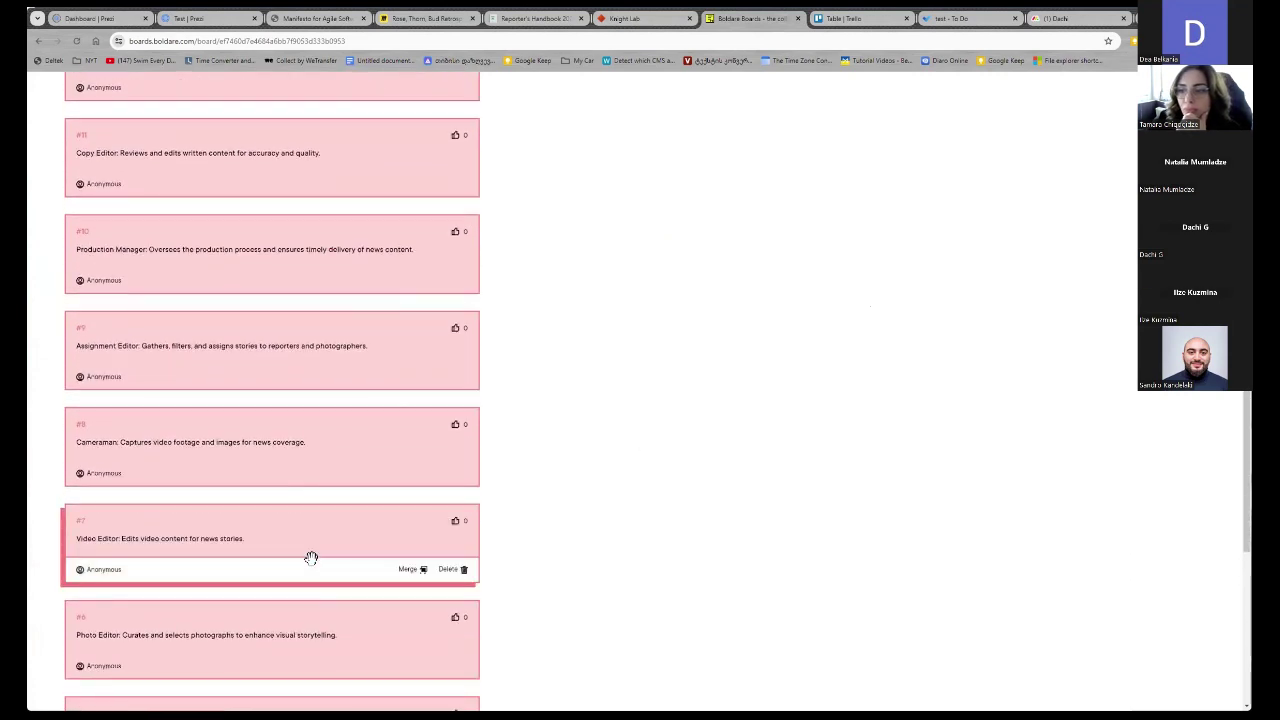
pyautogui.scroll(-2, 310, 567)
pyautogui.scroll(-2, 306, 580)
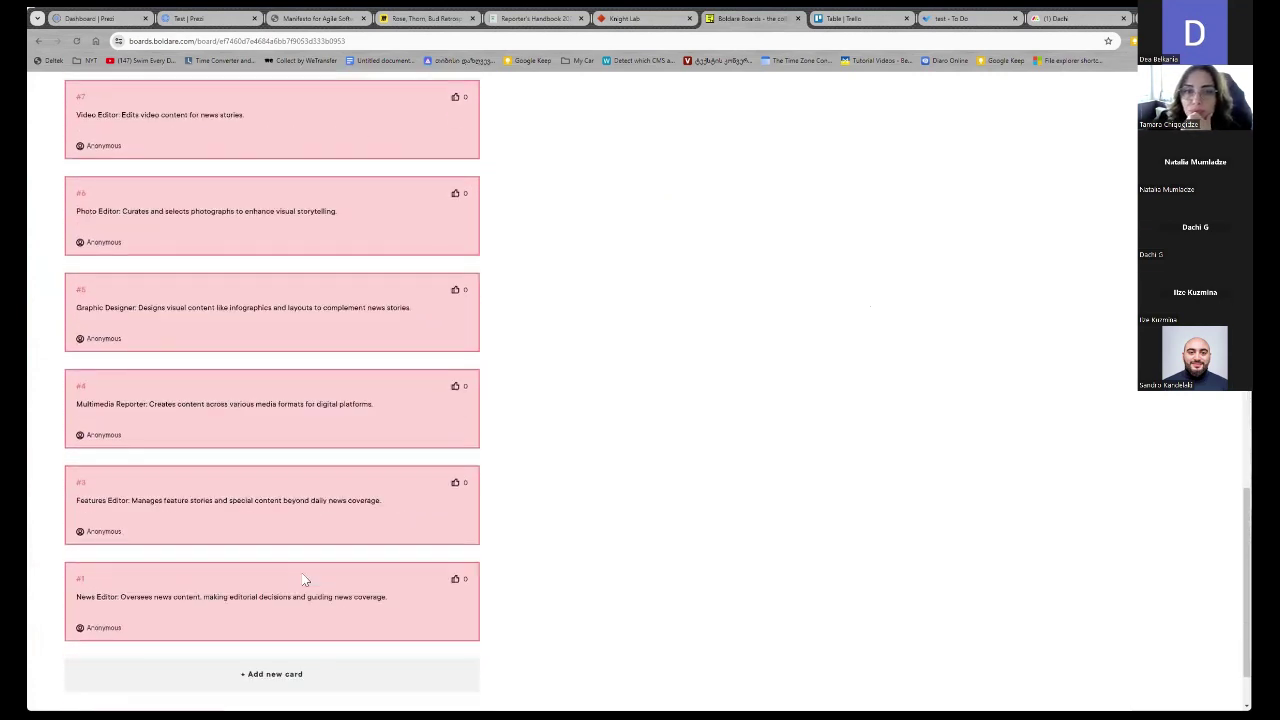
pyautogui.scroll(13, 302, 575)
pyautogui.scroll(1, 329, 214)
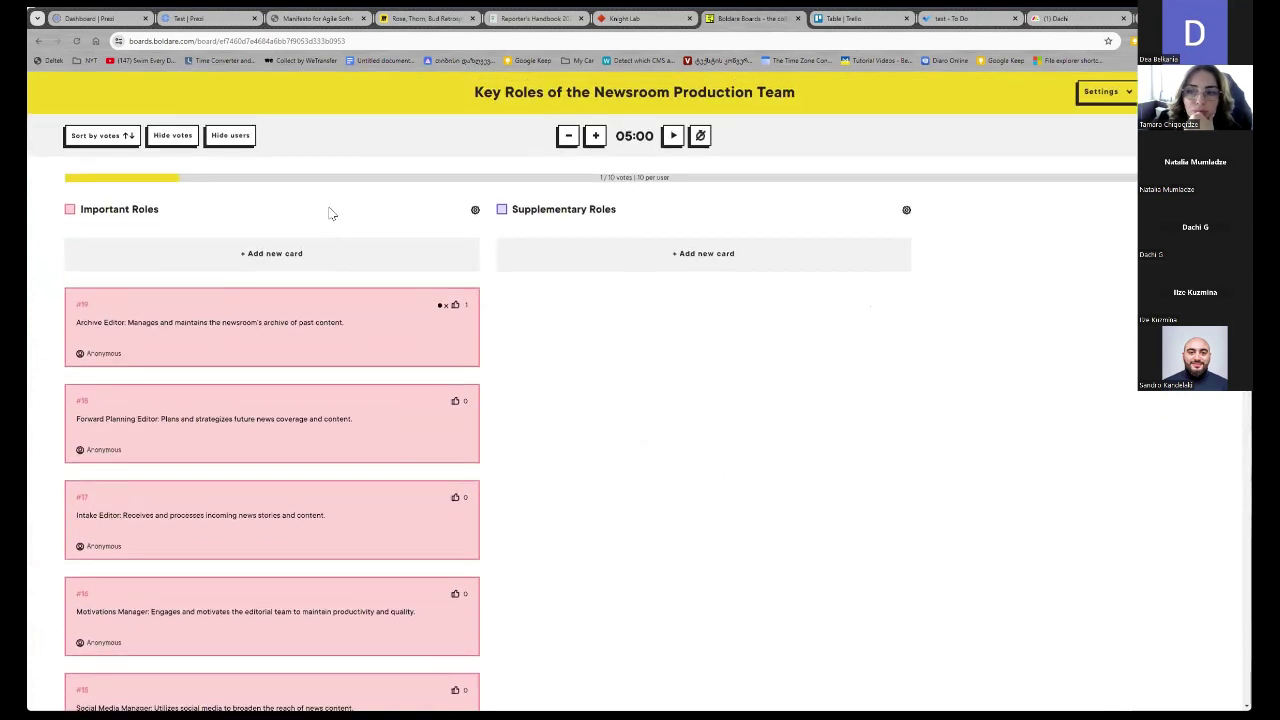
# Select the full web address of the Key Roles of the Newsroom Production Team board
pyautogui.hotkey('ctrl', 'l')
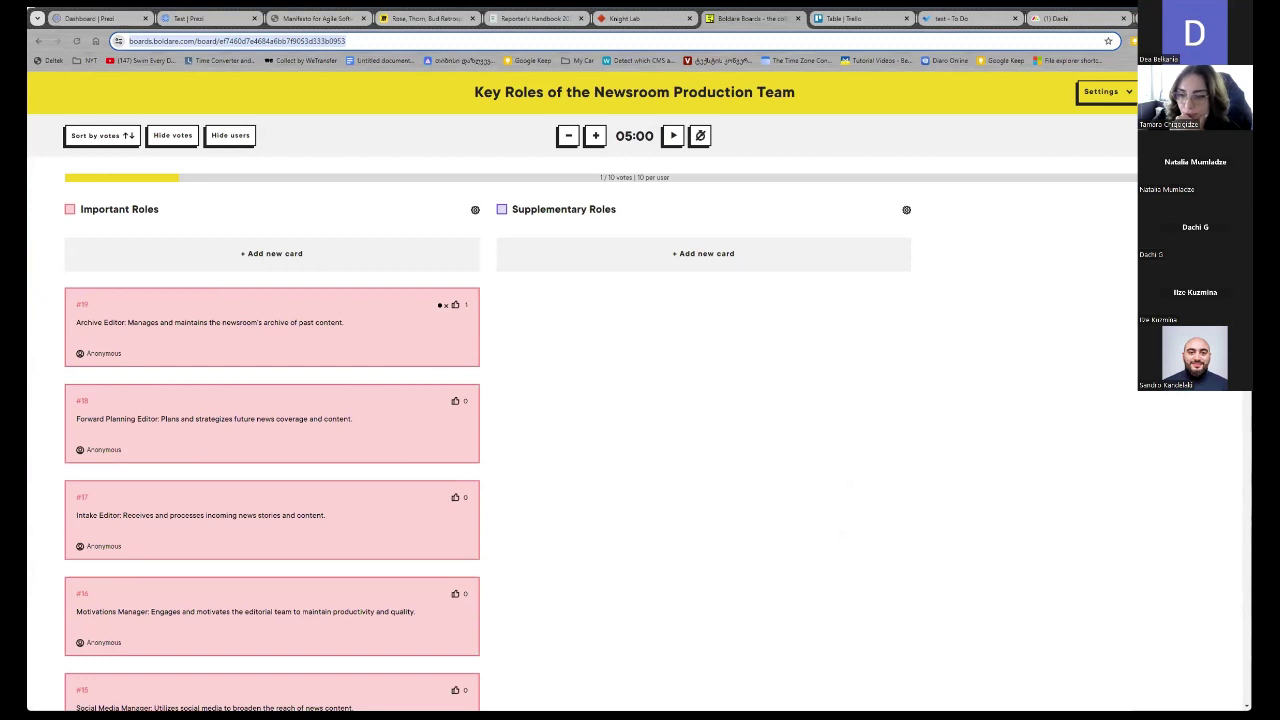
pyautogui.click(660, 394)
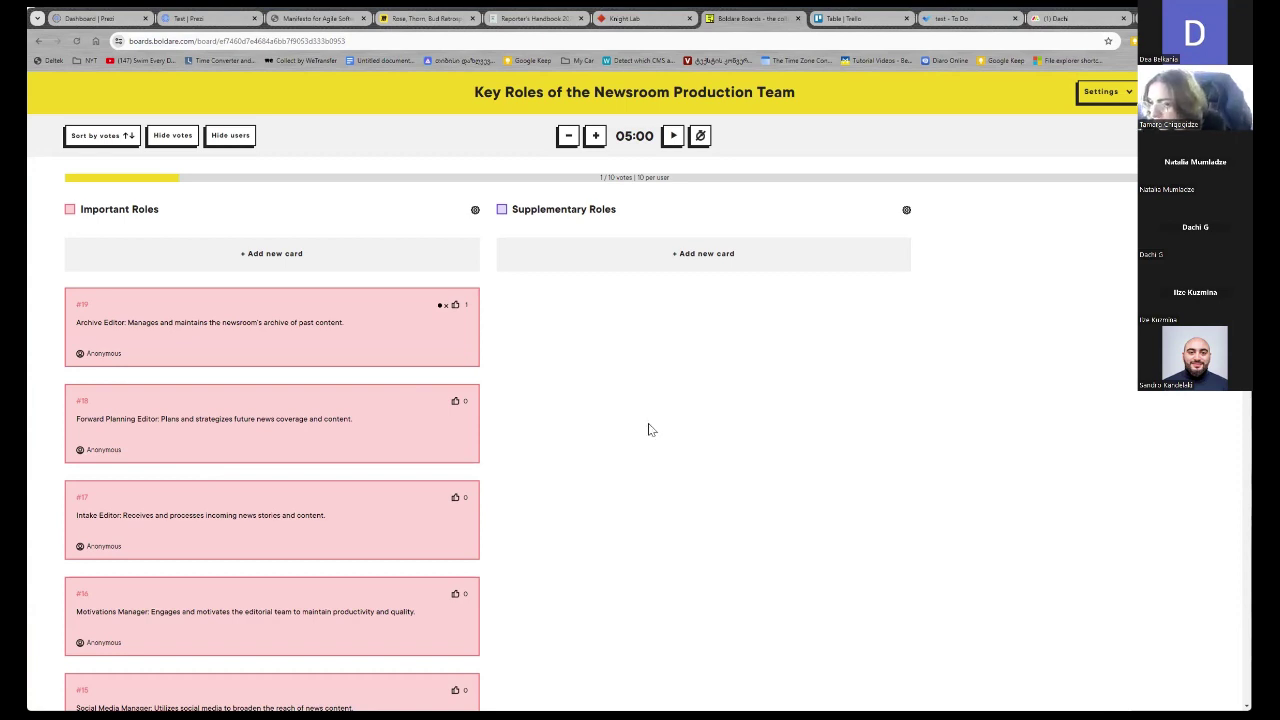
pyautogui.scroll(-2, 622, 468)
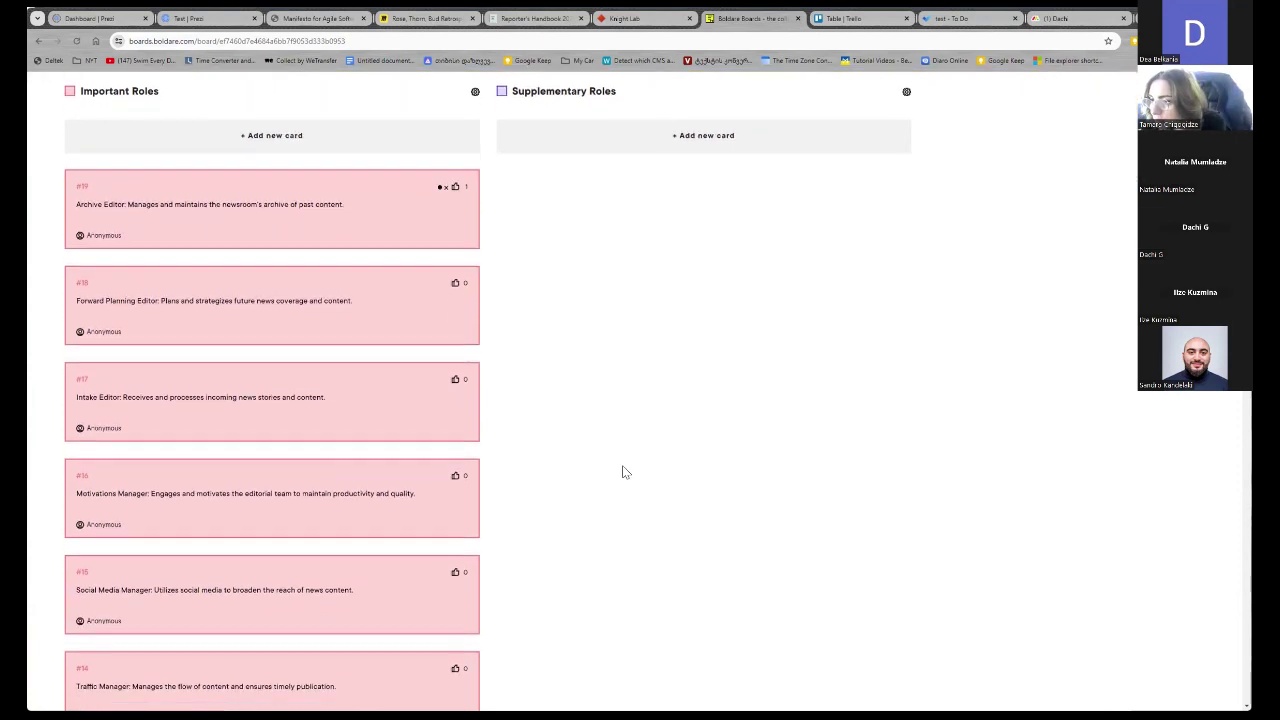
pyautogui.scroll(2, 622, 475)
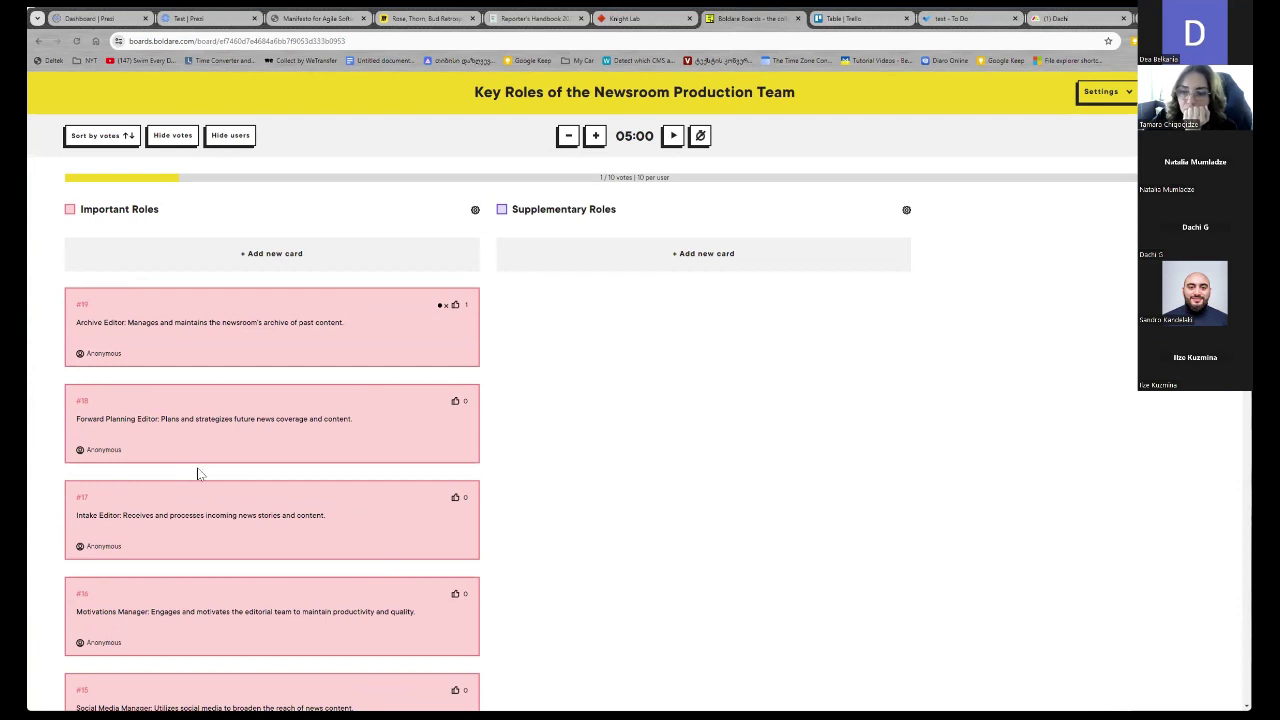
pyautogui.click(452, 305)
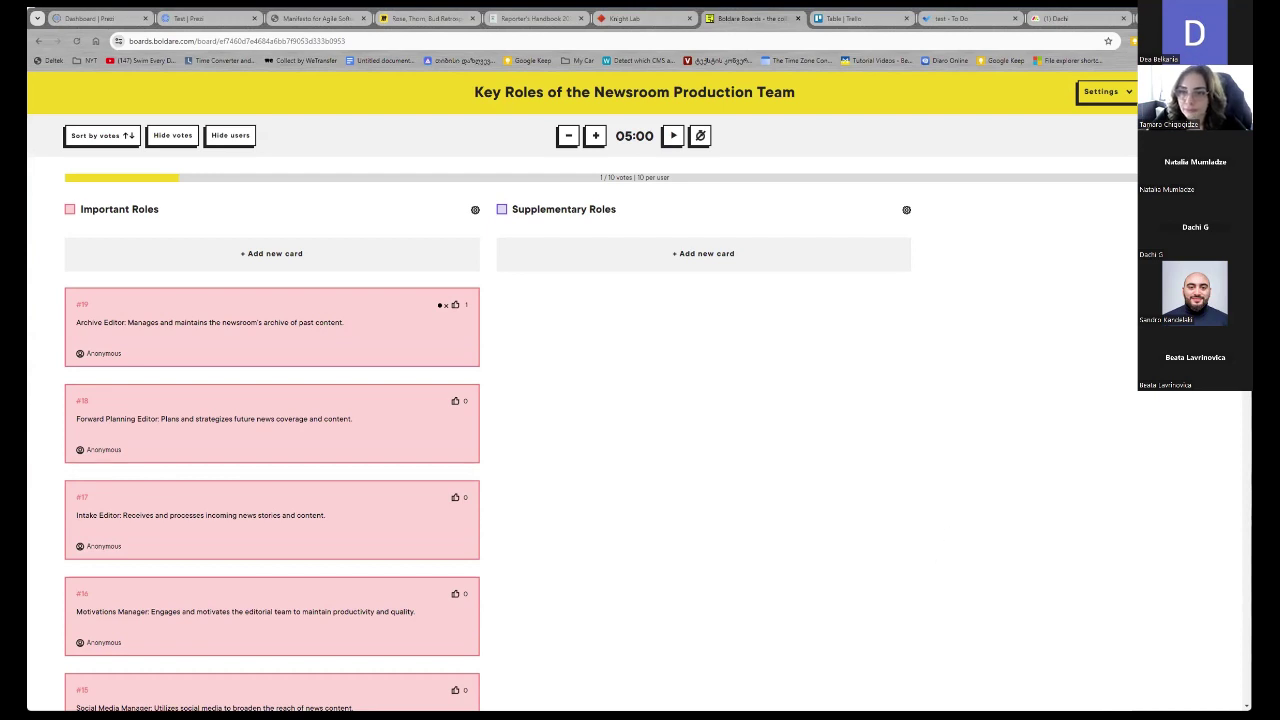
pyautogui.moveTo(255, 294)
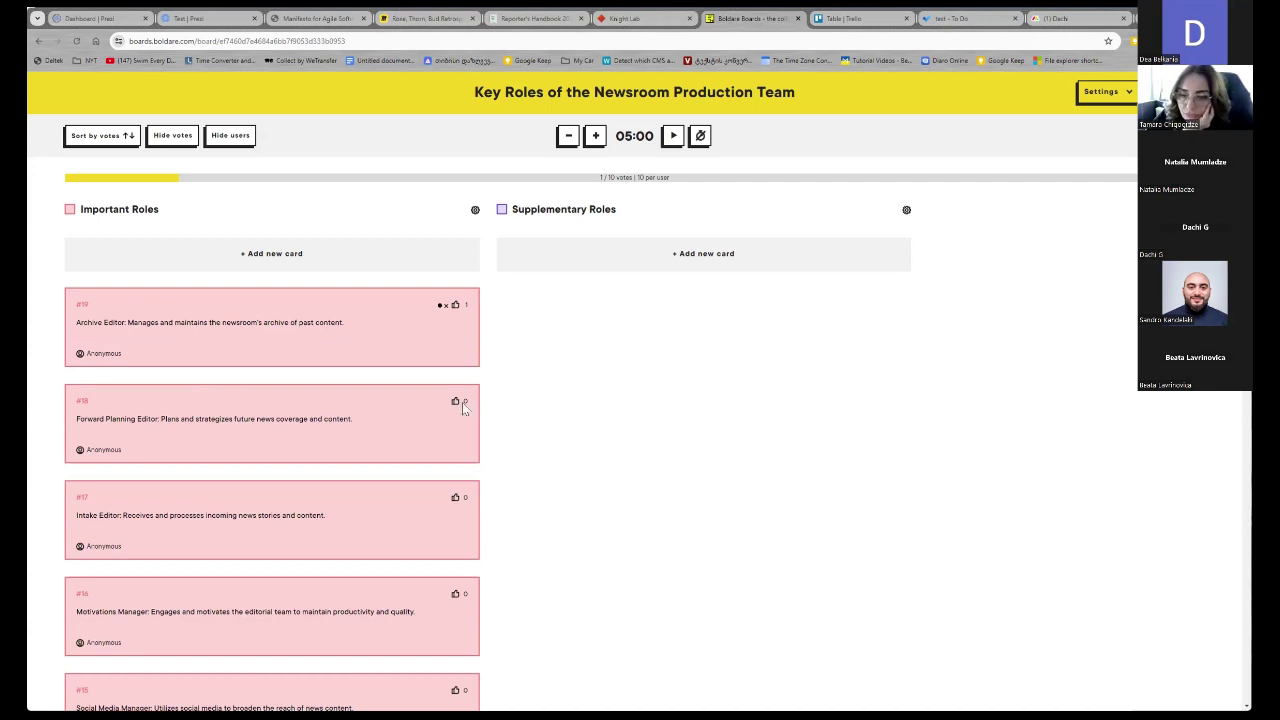
pyautogui.scroll(-3, 349, 423)
pyautogui.scroll(-2, 346, 426)
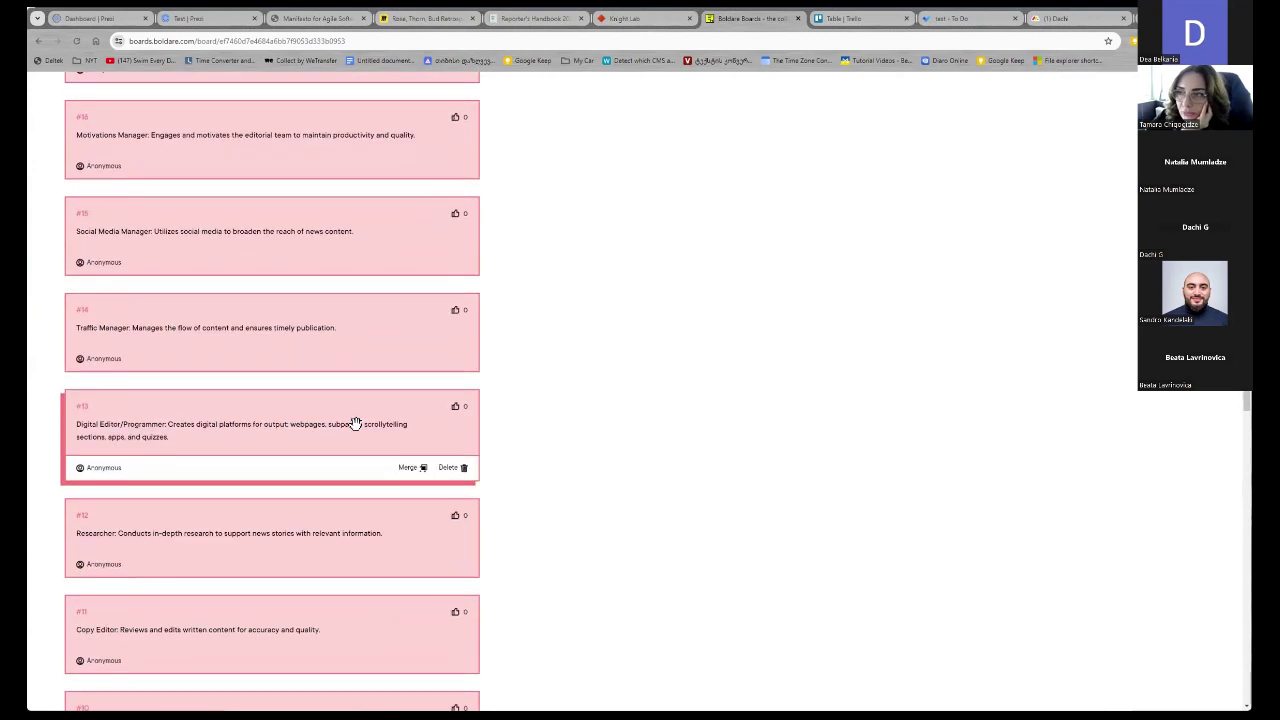
pyautogui.scroll(5, 355, 423)
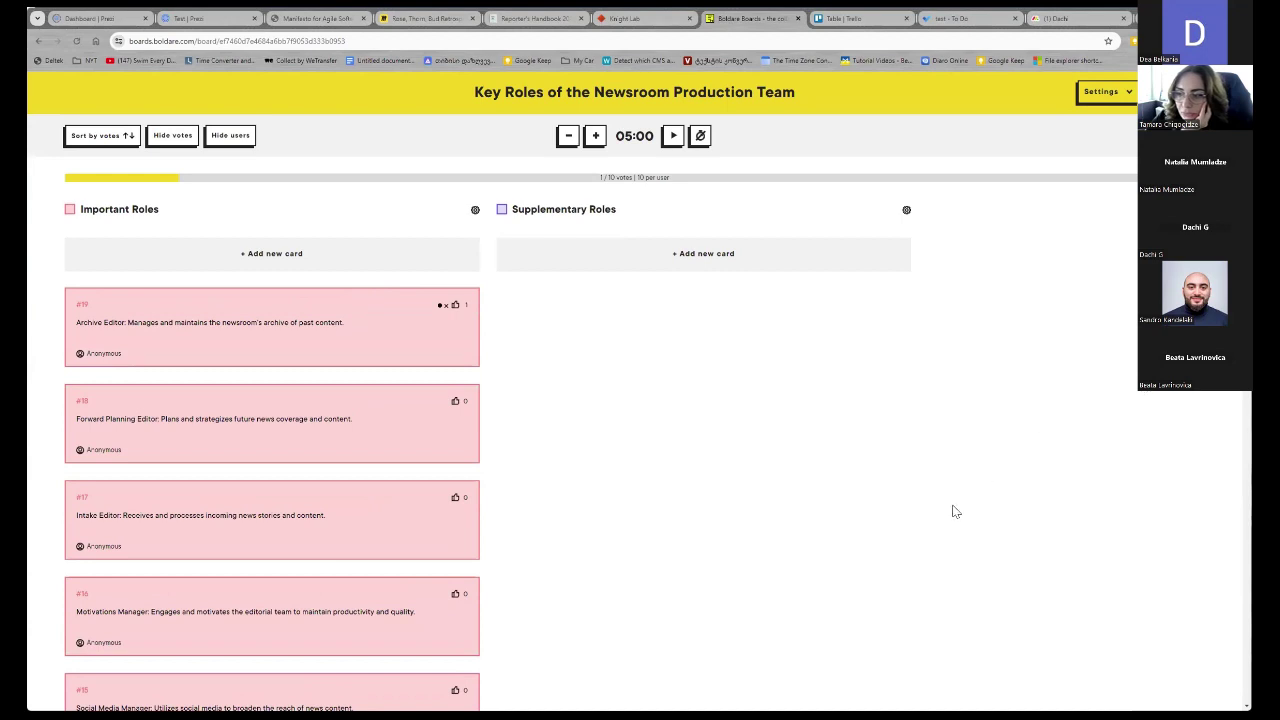
# Set the participant's display name in the board settings and save it
pyautogui.click(1085, 93)
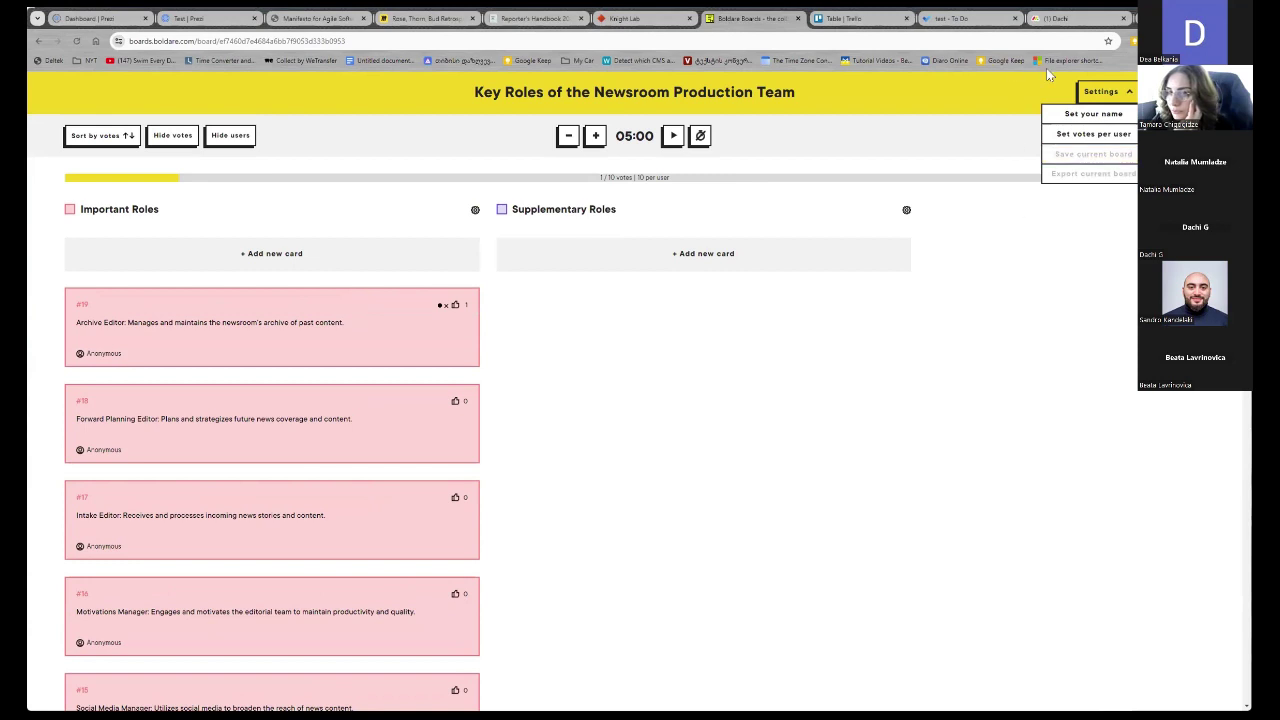
pyautogui.click(1104, 114)
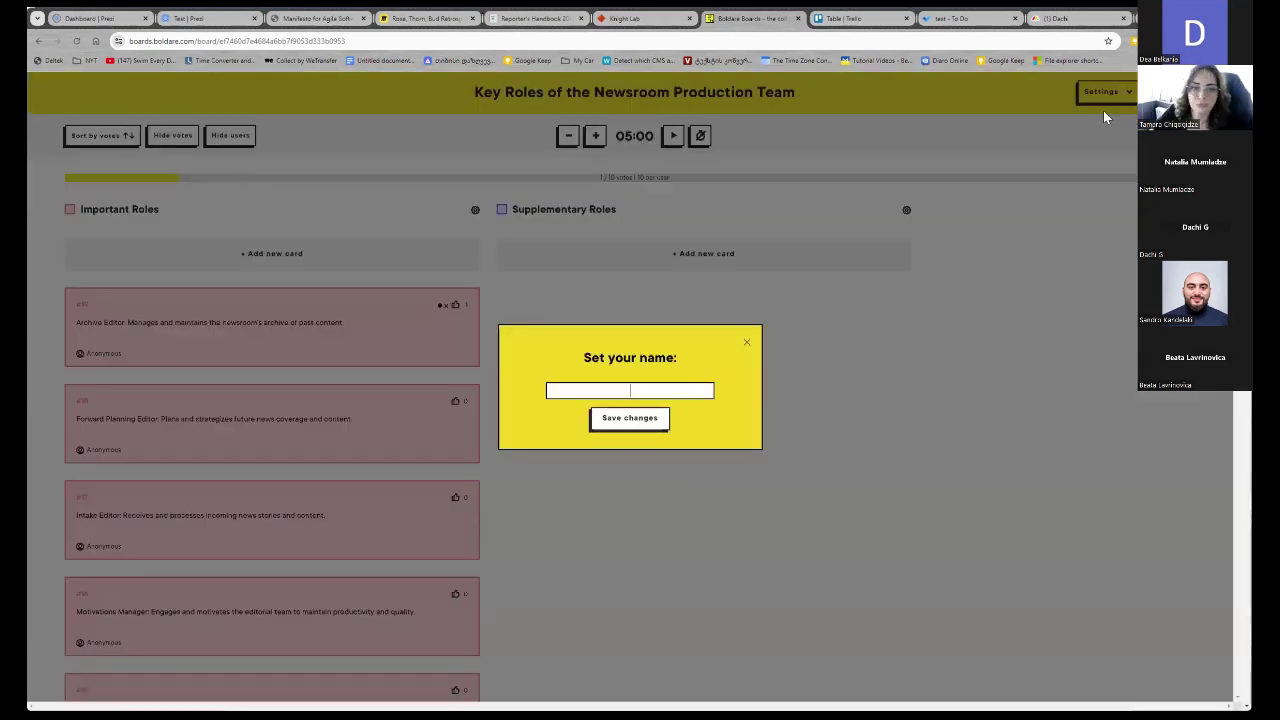
pyautogui.write('Dachi')
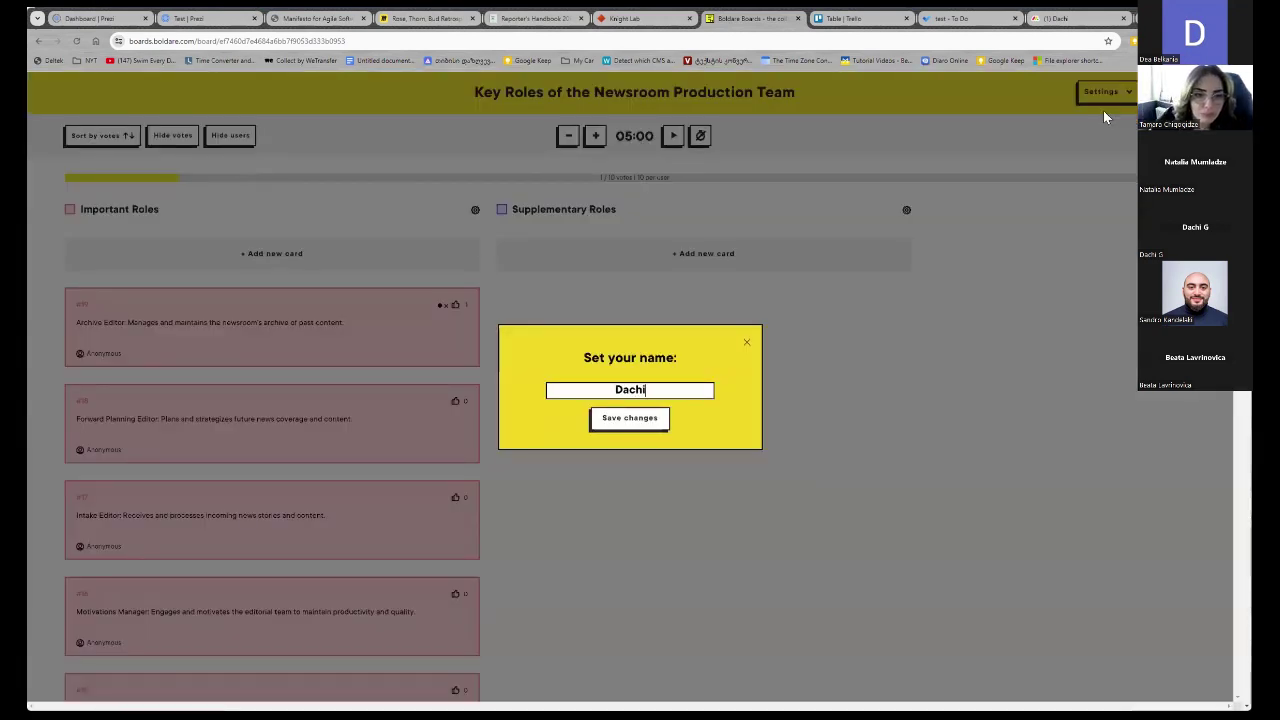
pyautogui.click(660, 424)
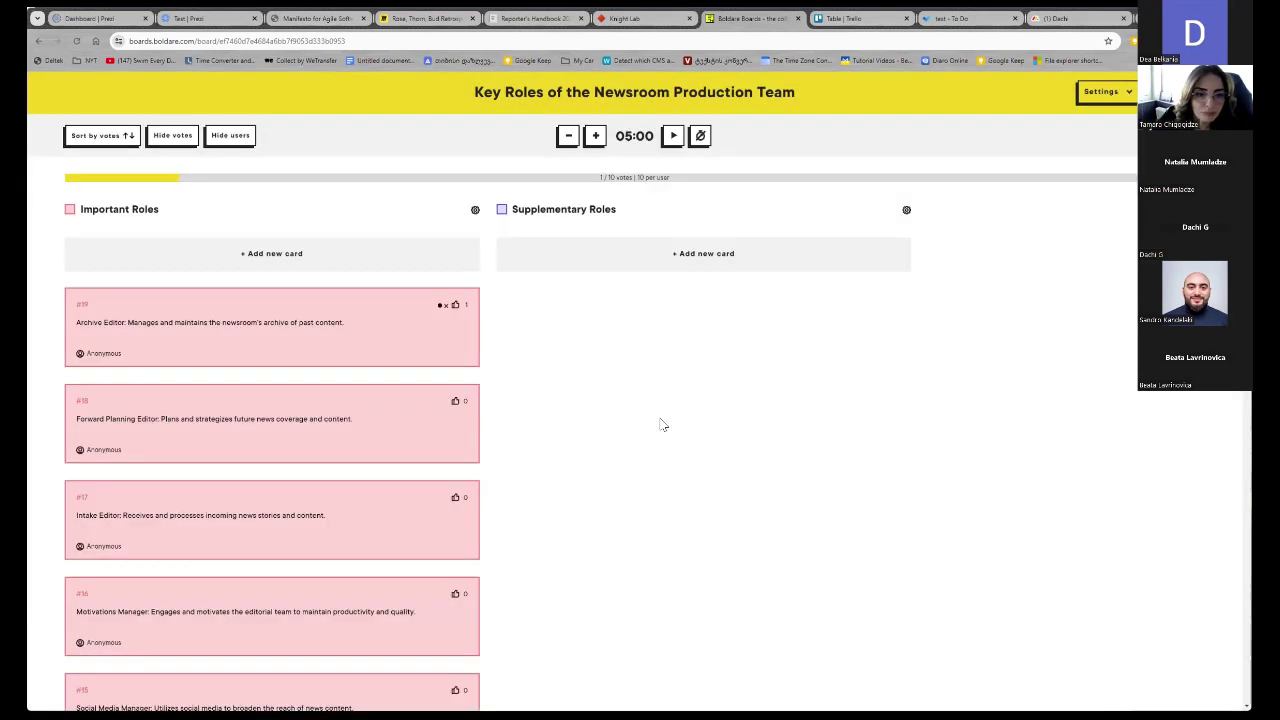
pyautogui.click(1116, 94)
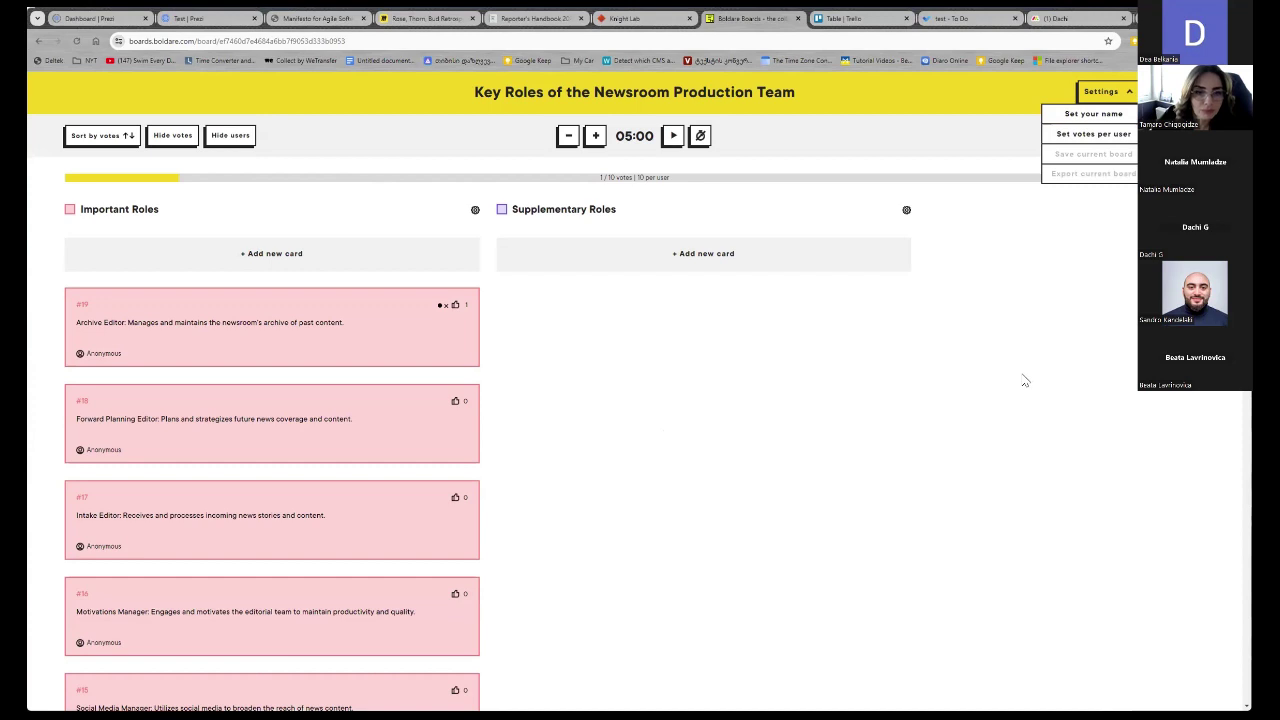
pyautogui.click(1108, 91)
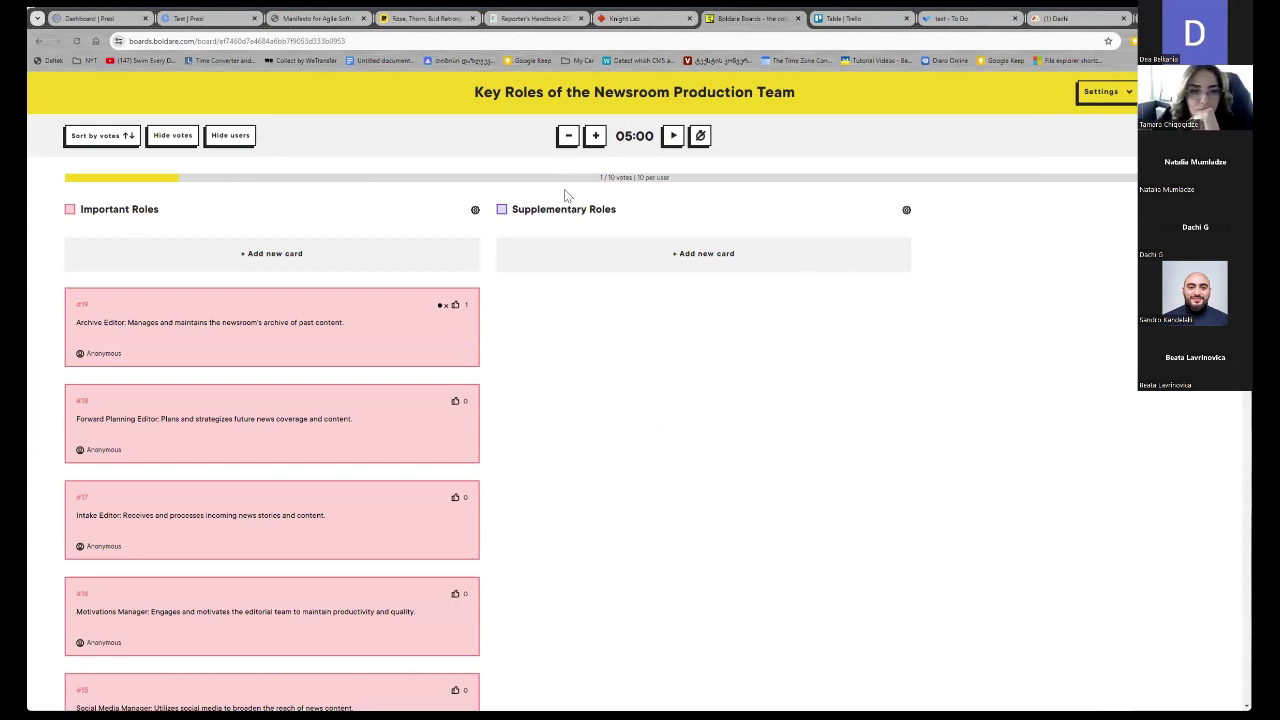
# Move the Archive Editor and Forward Planning Editor cards from Important Roles to Supplementary Roles
pyautogui.scroll(-3, 265, 348)
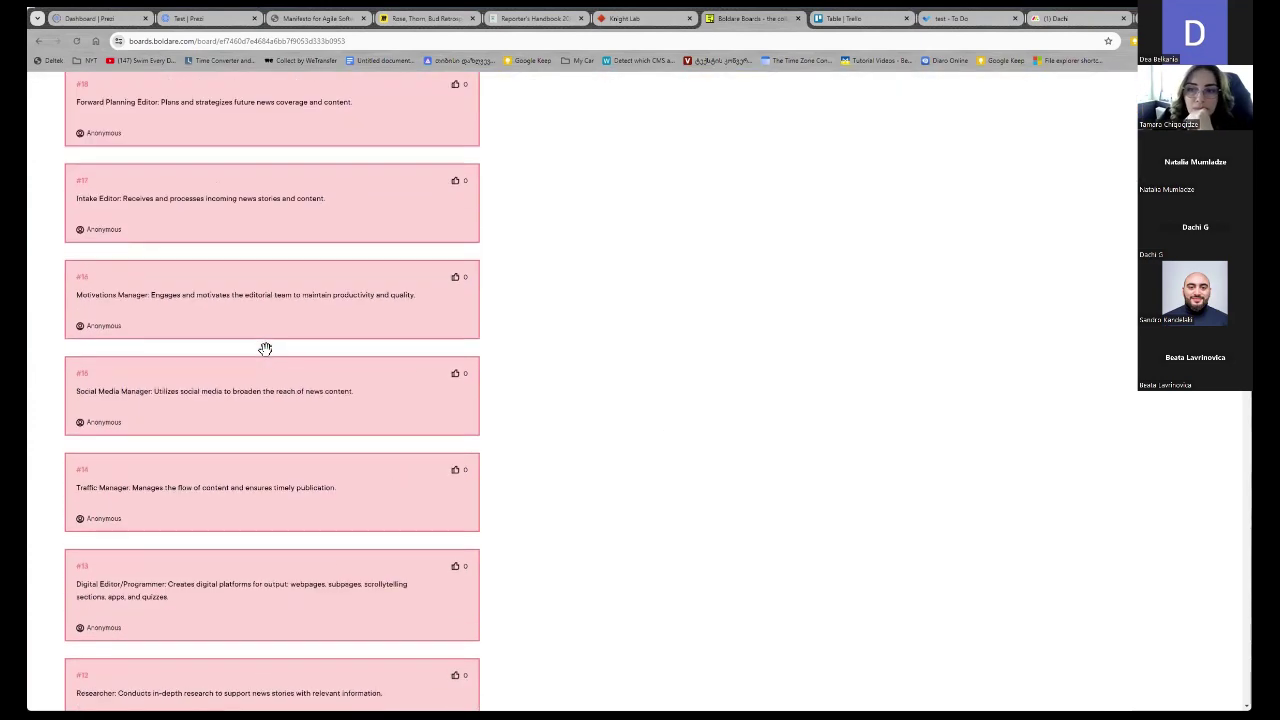
pyautogui.scroll(-10, 265, 348)
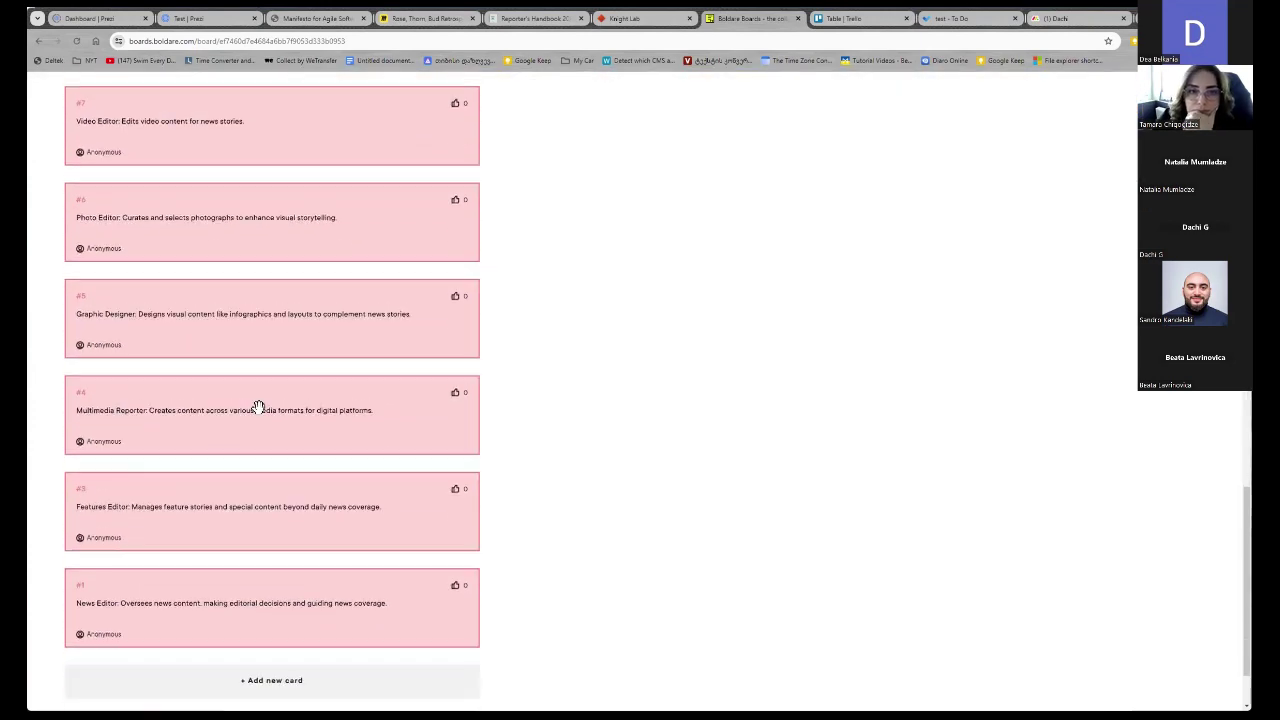
pyautogui.scroll(-2, 258, 407)
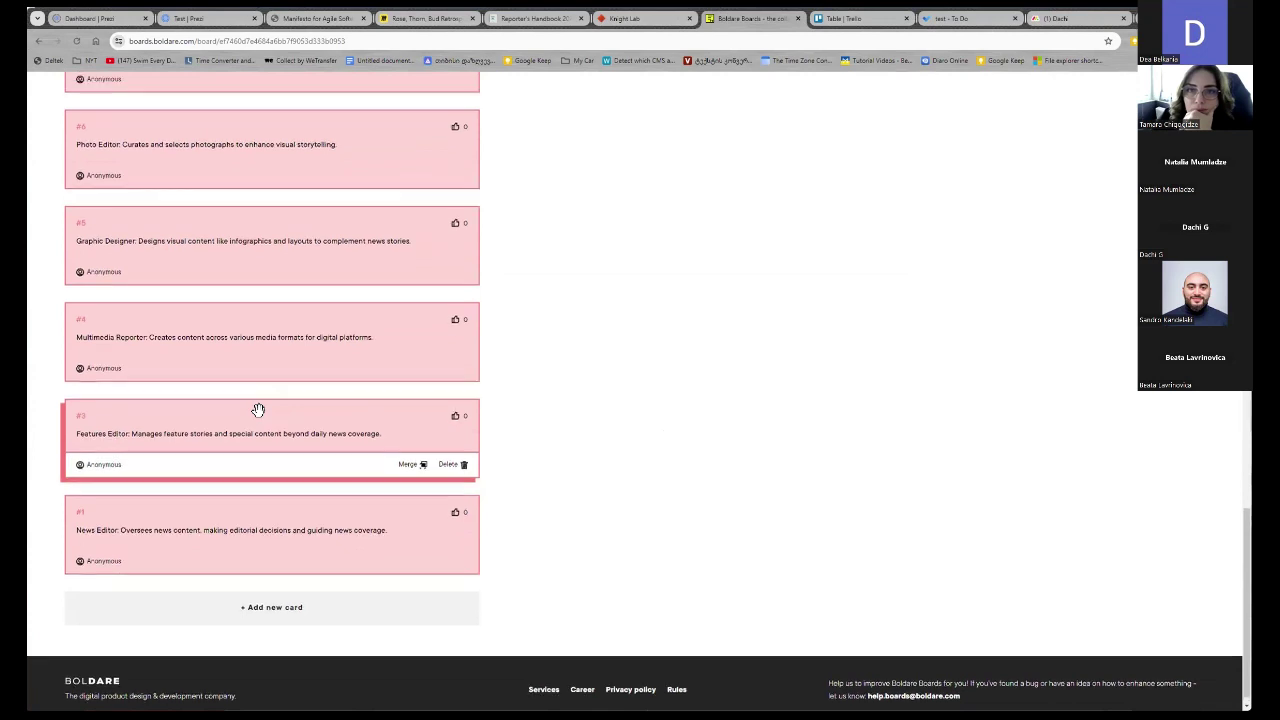
pyautogui.scroll(15, 258, 410)
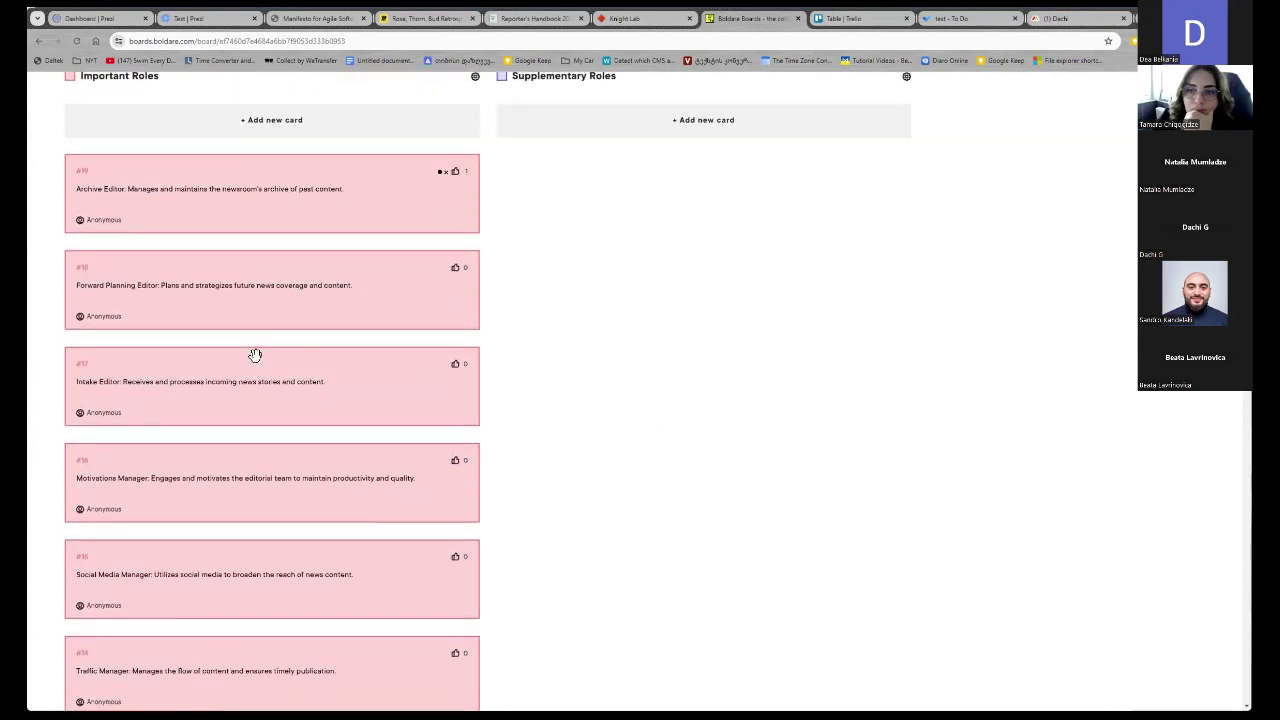
pyautogui.scroll(2, 255, 355)
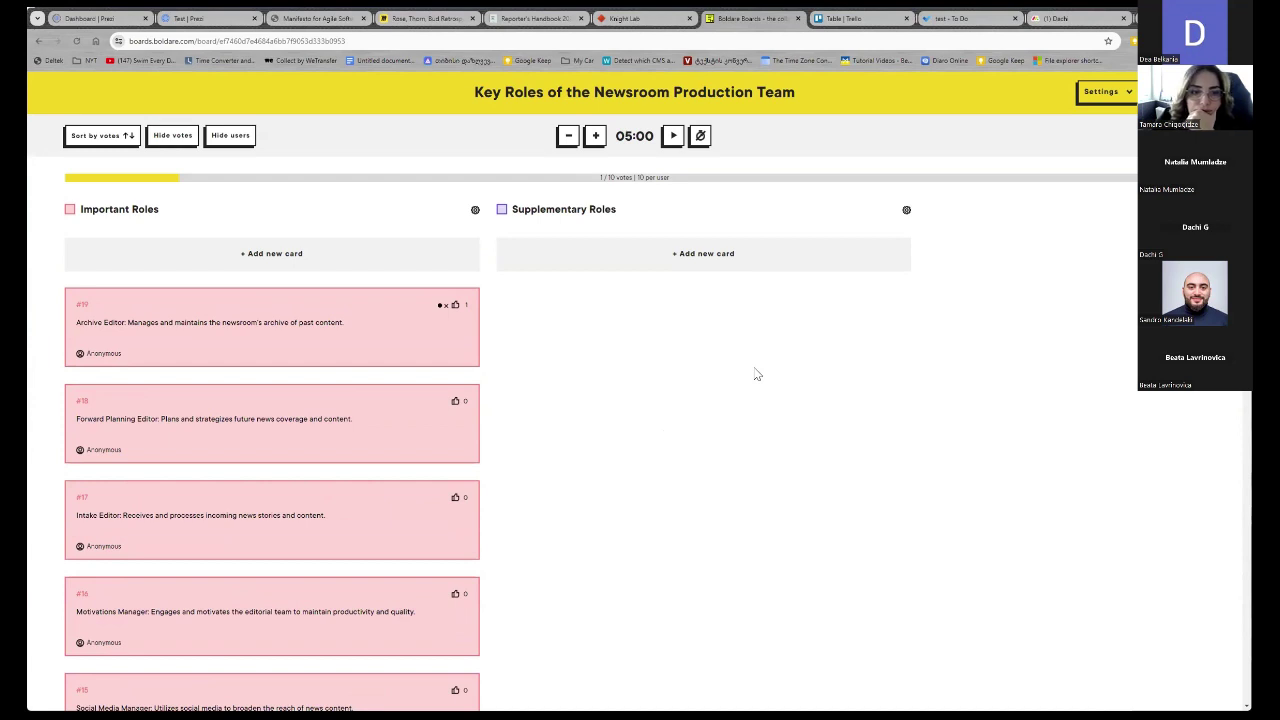
pyautogui.moveTo(245, 348)
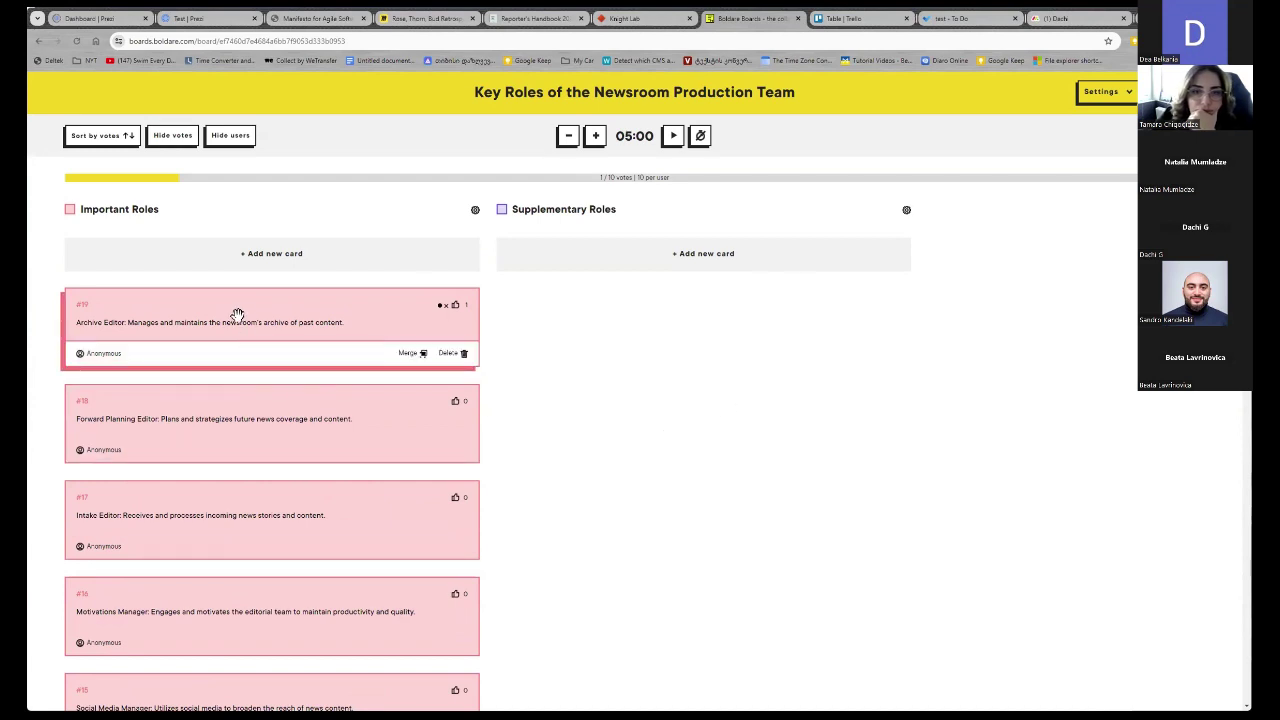
pyautogui.moveTo(237, 314); pyautogui.dragTo(652, 309)
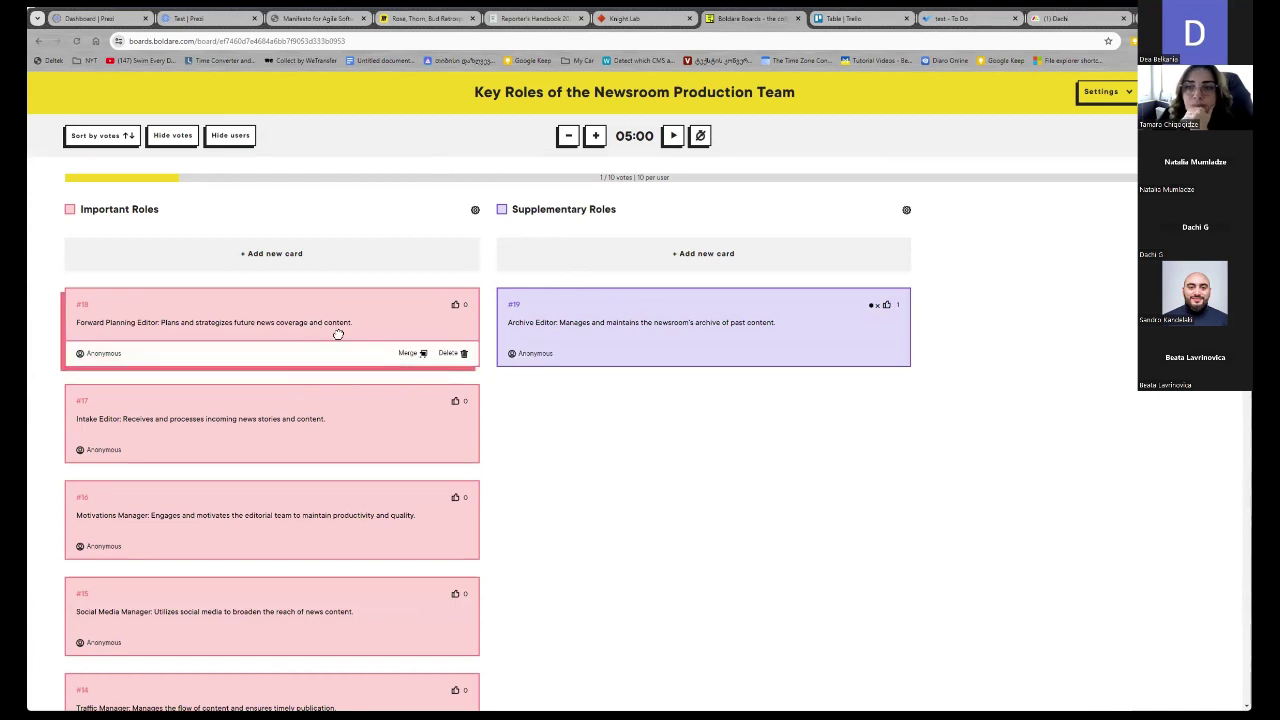
pyautogui.moveTo(318, 333); pyautogui.dragTo(756, 403)
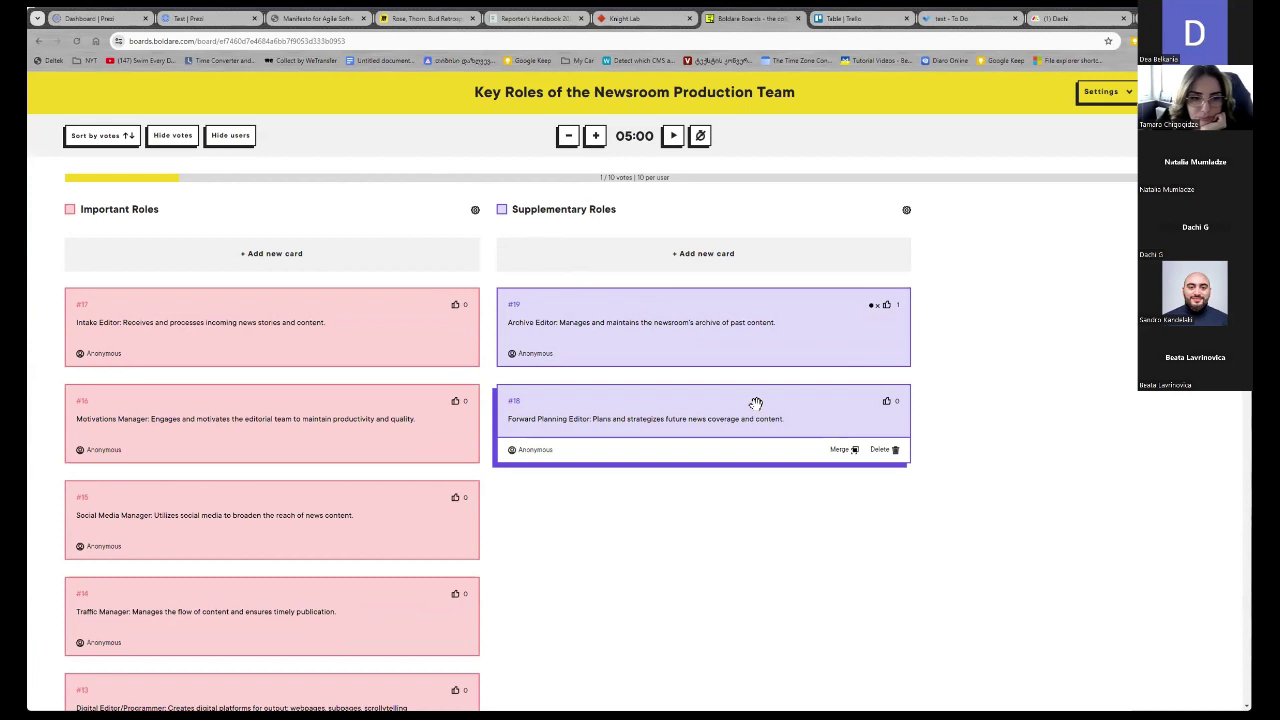
# Try to move the Forward Planning Editor card from Supplementary Roles back to Important Roles
pyautogui.scroll(-2, 352, 440)
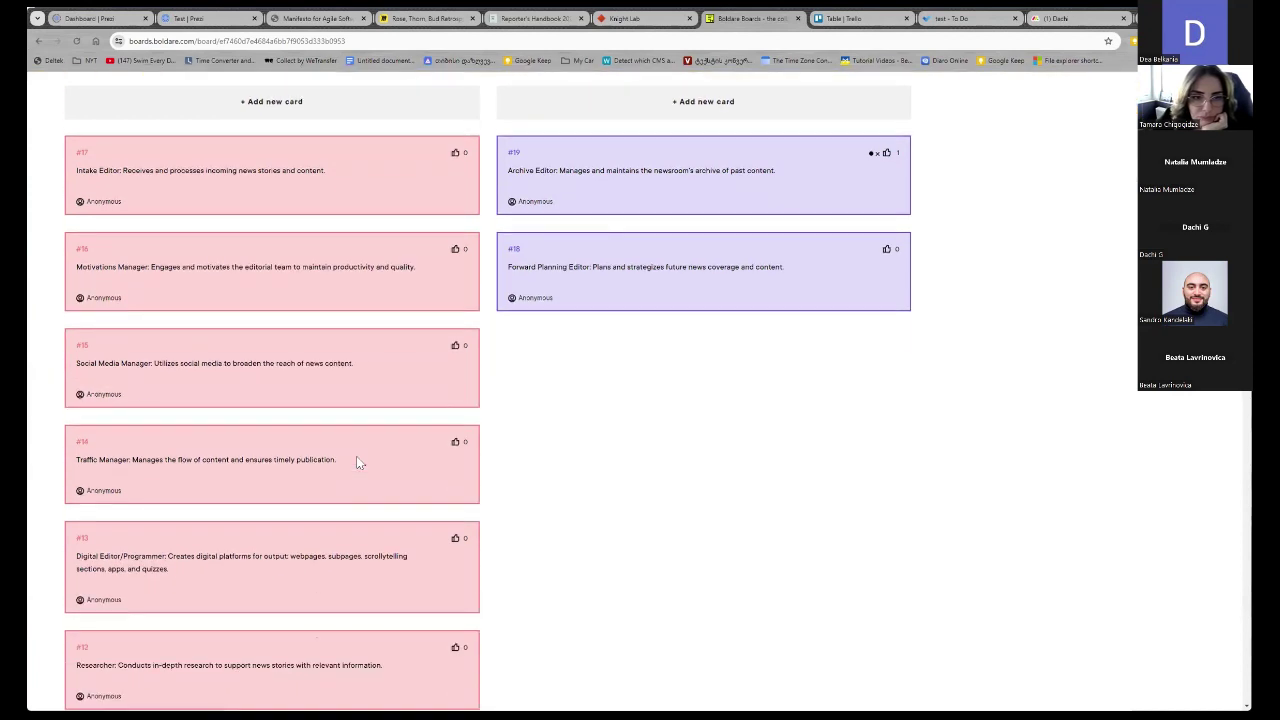
pyautogui.scroll(2, 352, 452)
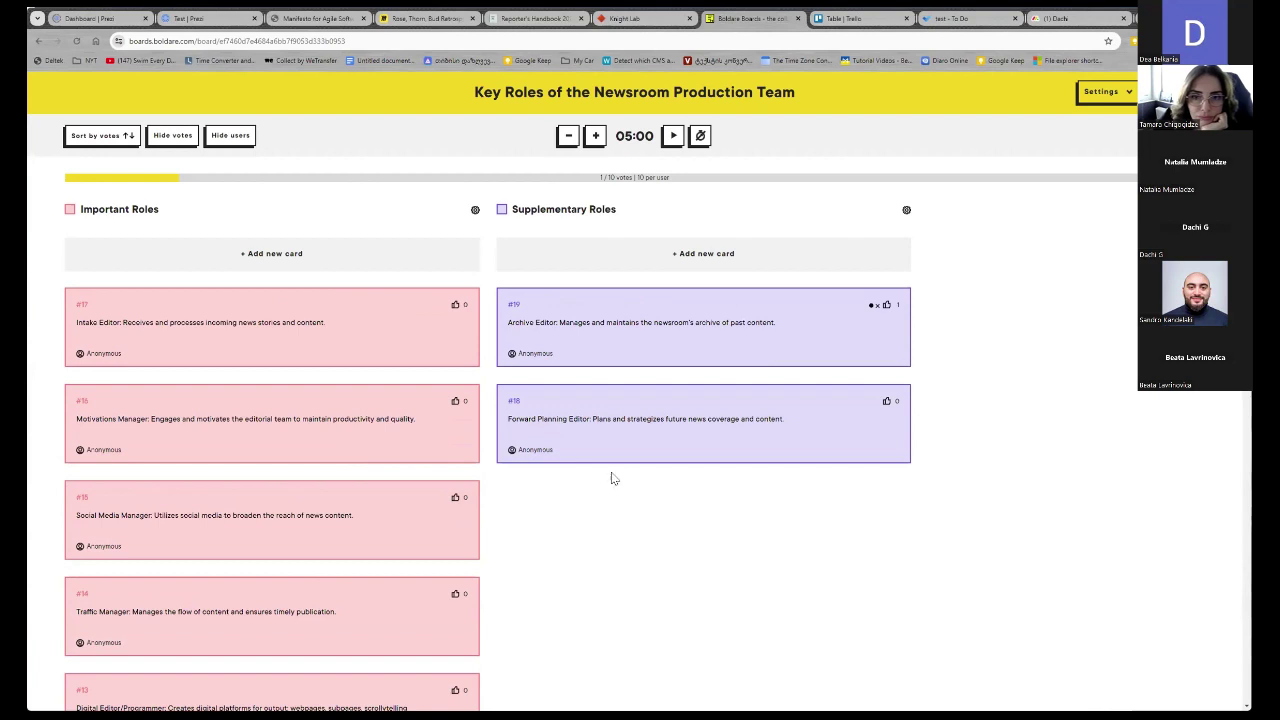
pyautogui.moveTo(603, 430)
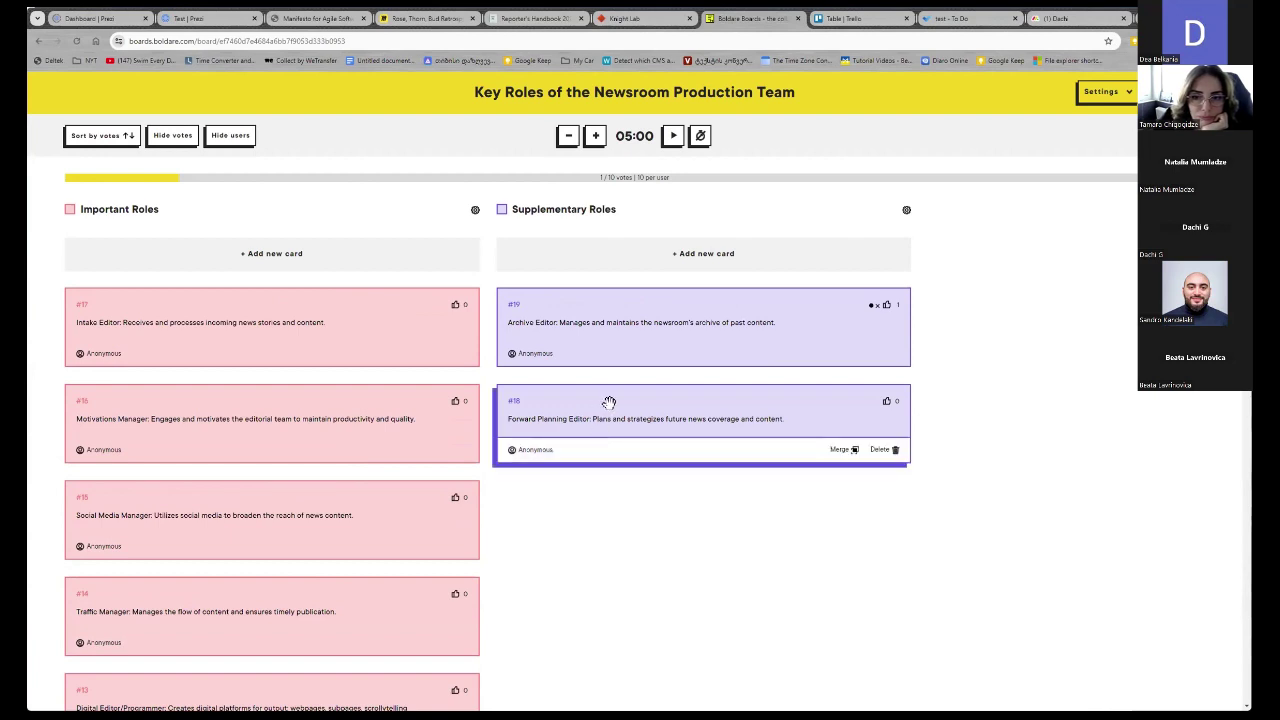
pyautogui.moveTo(609, 437); pyautogui.dragTo(172, 526)
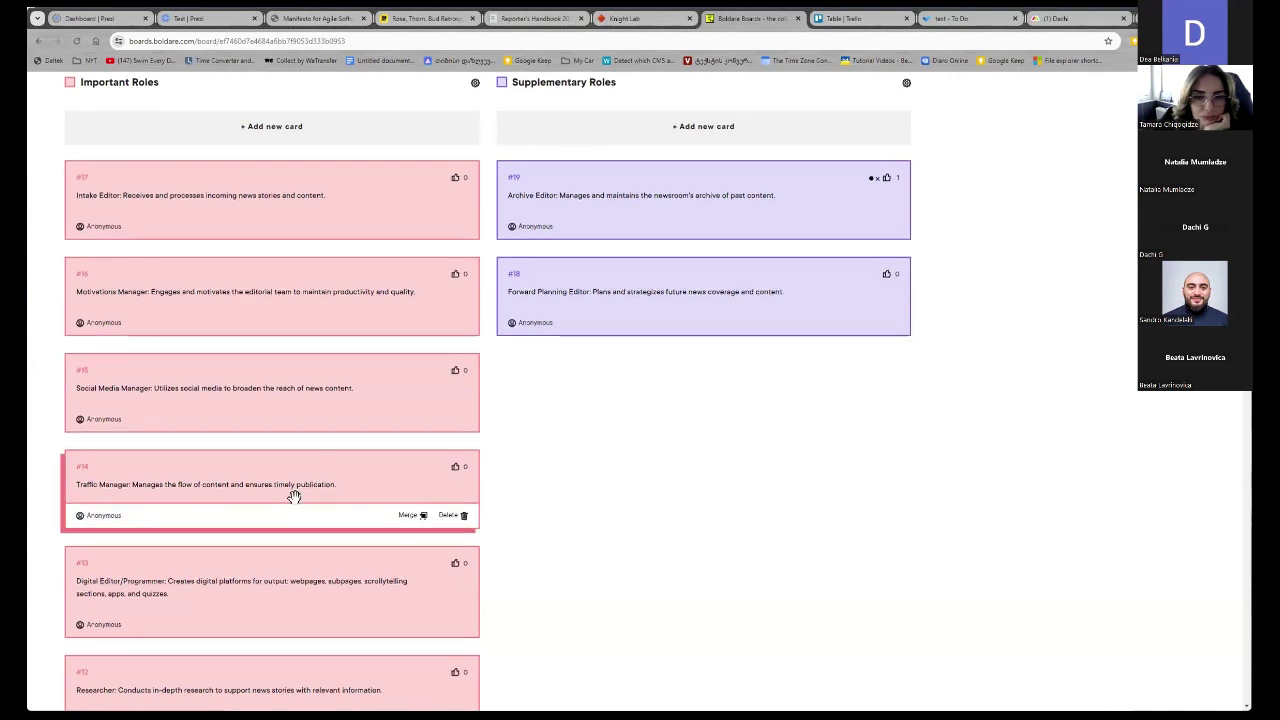
# Try to vote for the Intake Editor card under Important Roles
pyautogui.scroll(-3, 294, 496)
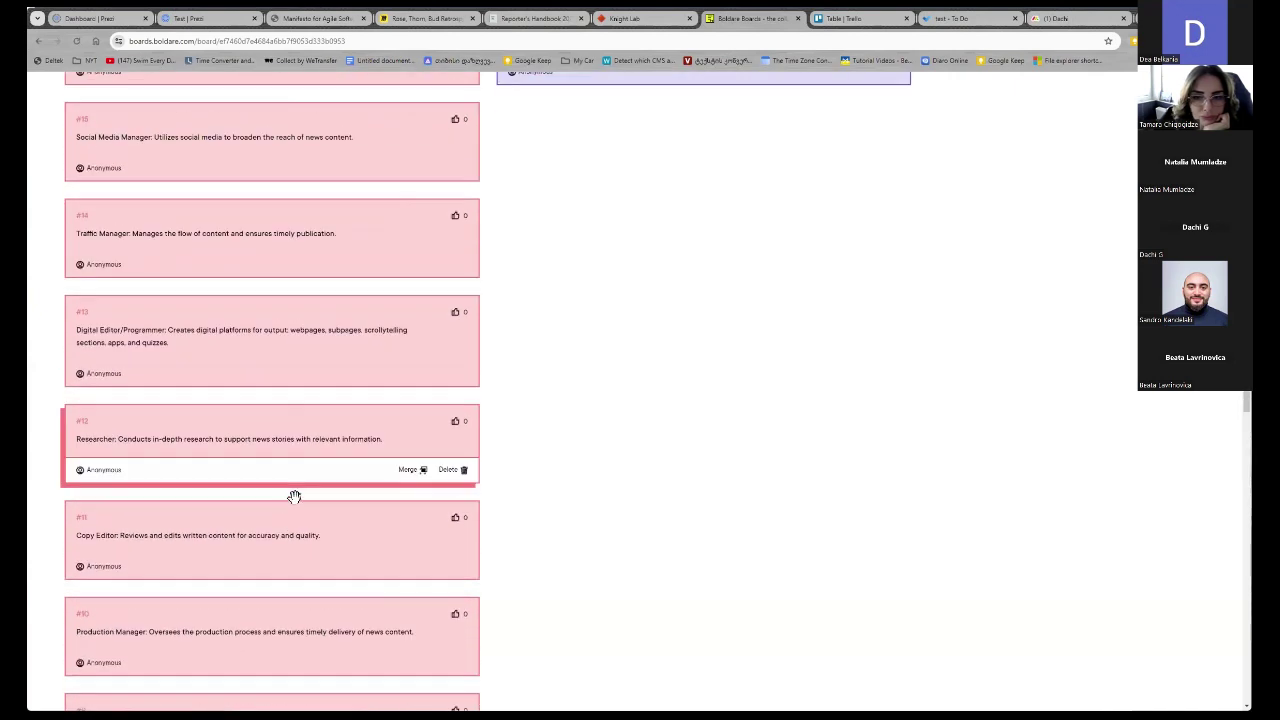
pyautogui.scroll(5, 294, 496)
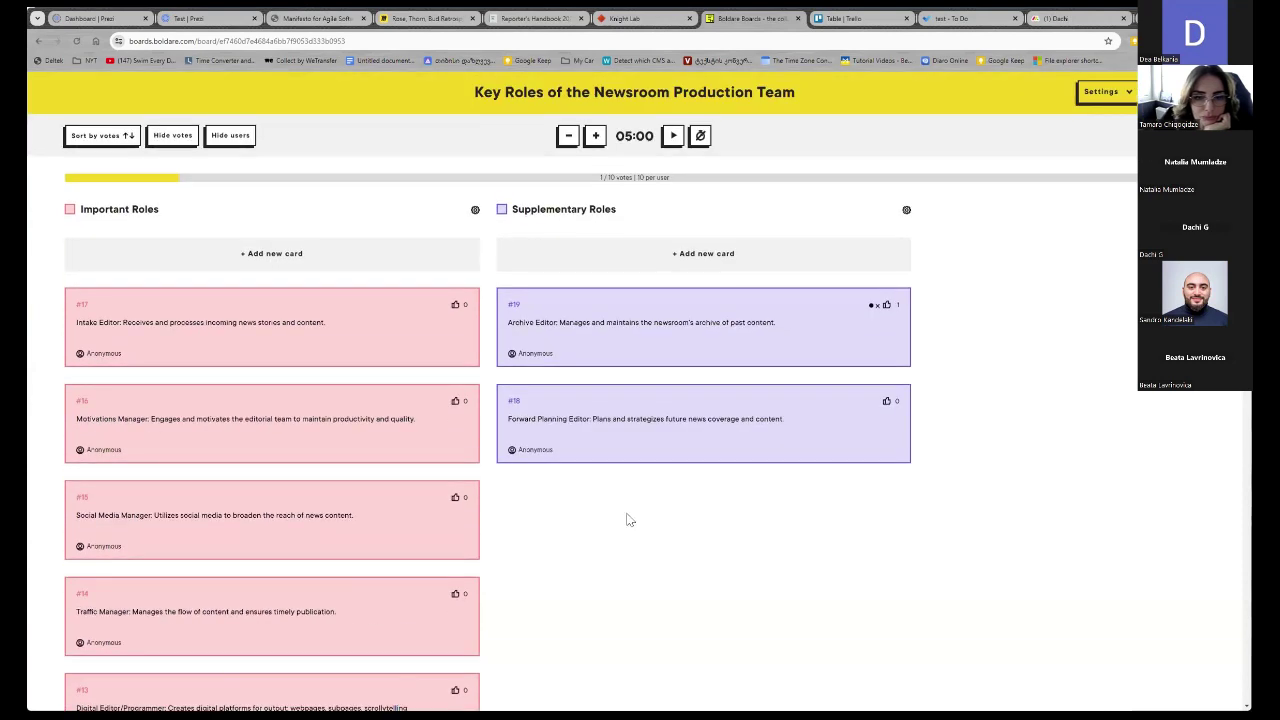
pyautogui.scroll(-2, 629, 519)
pyautogui.scroll(2, 629, 519)
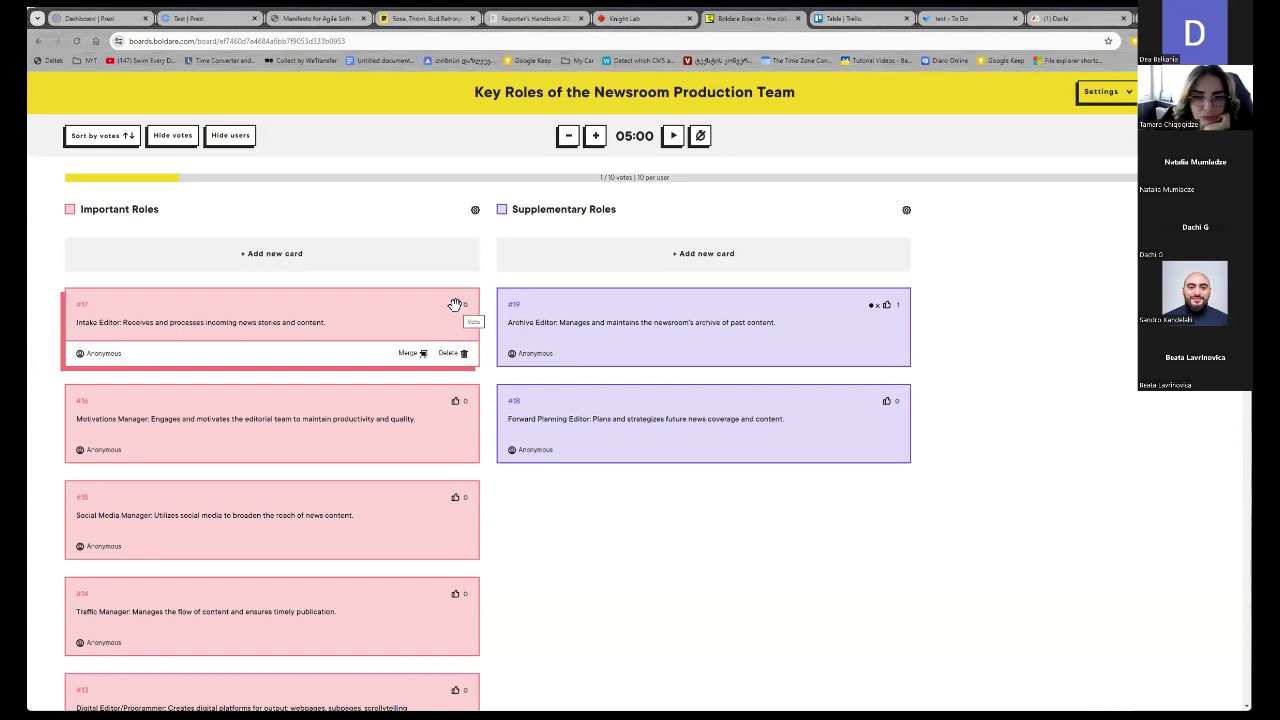
pyautogui.click(456, 304)
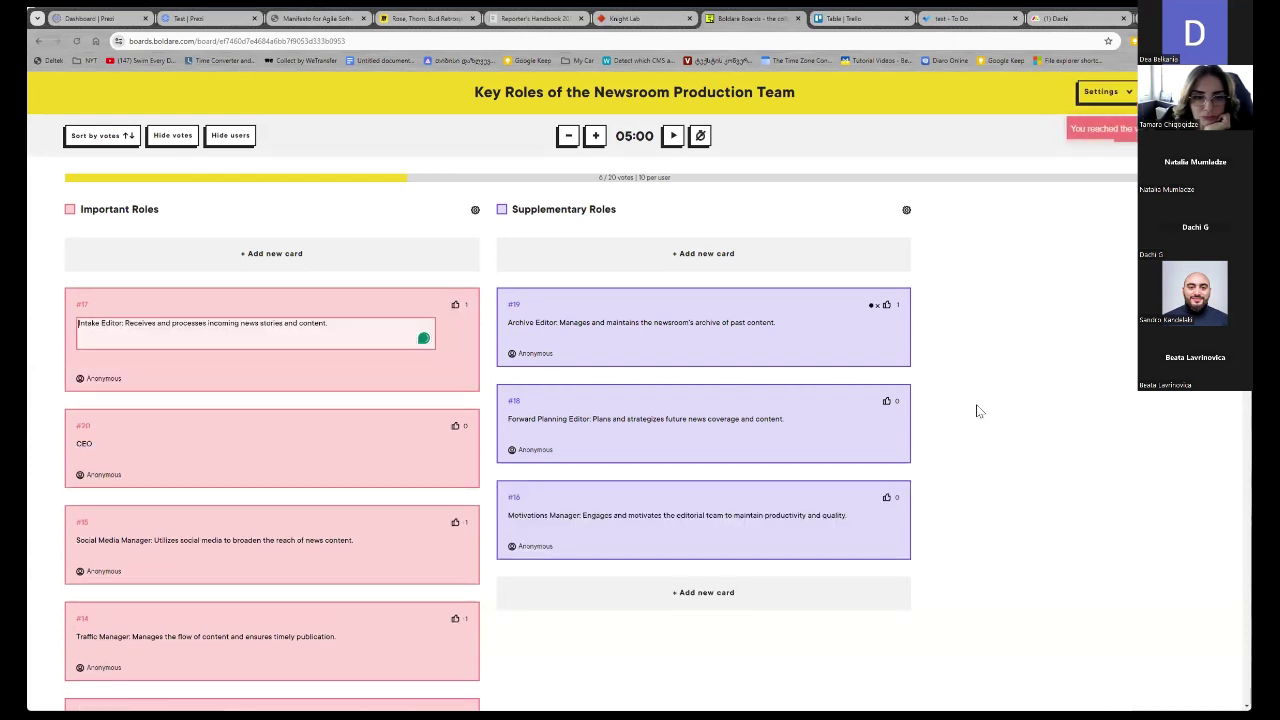
# Check the board's maximum votes per user setting and close it without saving changes
pyautogui.click(1101, 96)
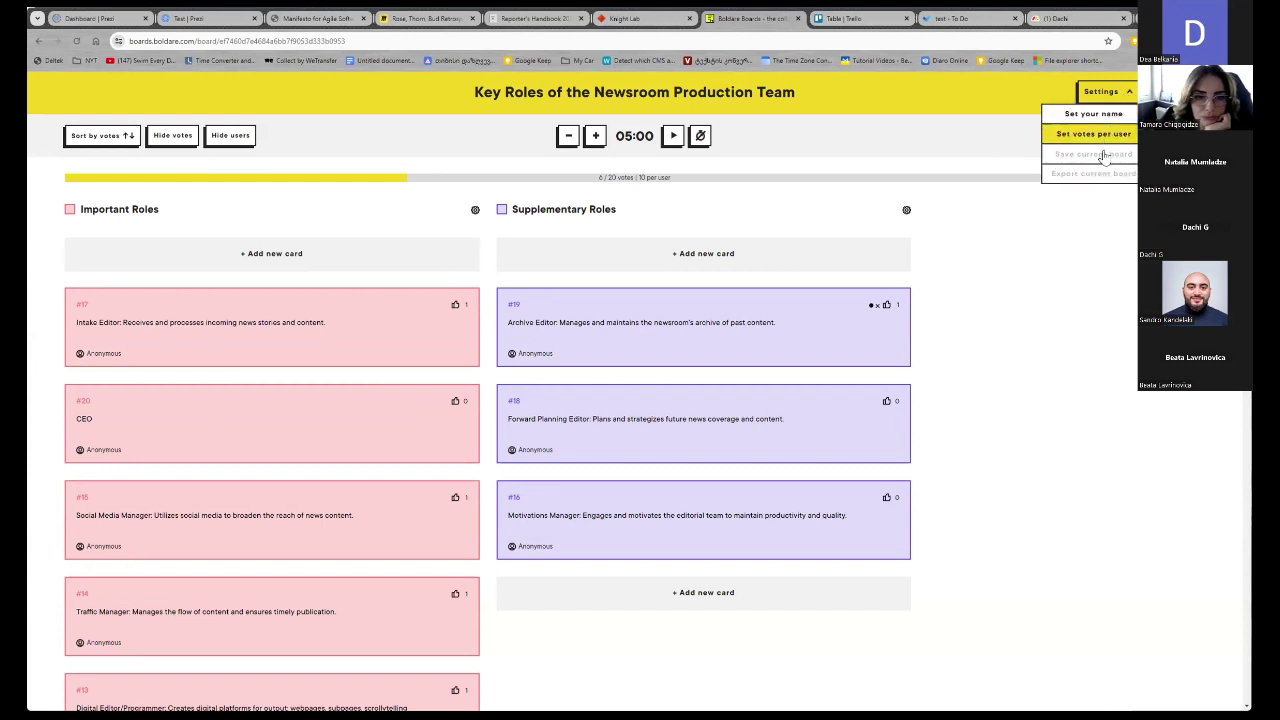
pyautogui.click(1101, 135)
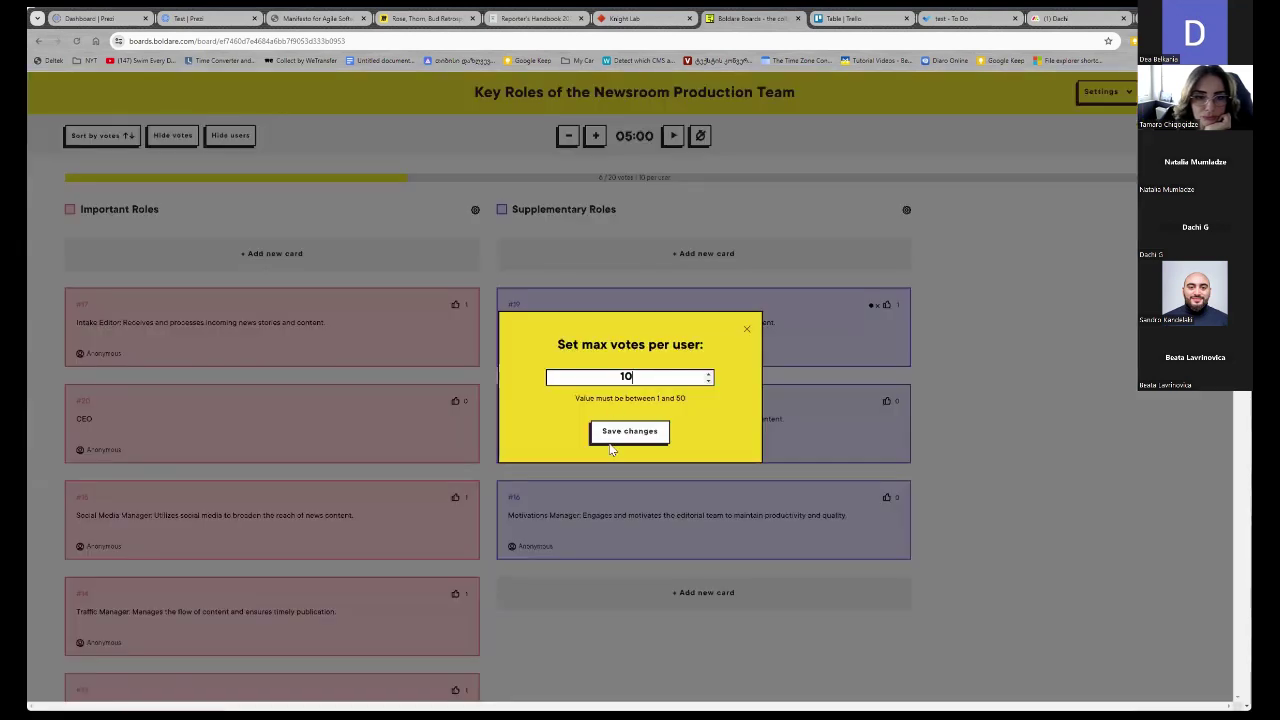
pyautogui.click(746, 333)
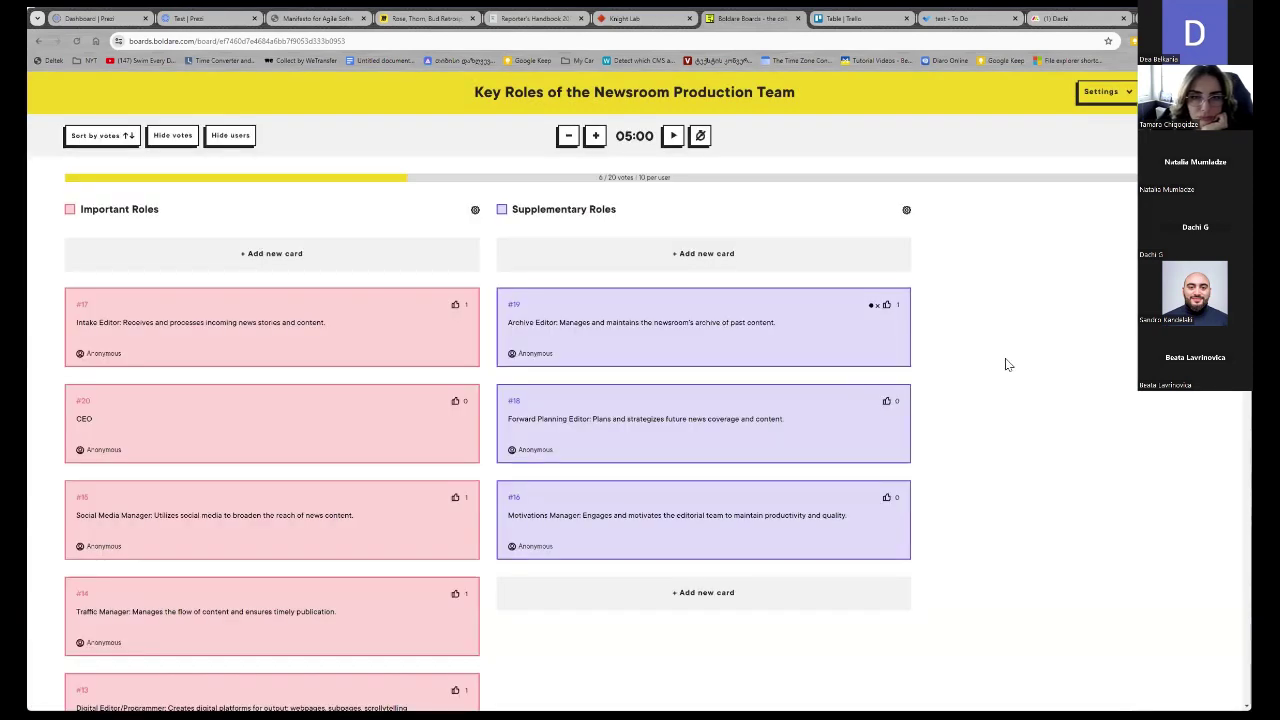
pyautogui.scroll(-3, 400, 440)
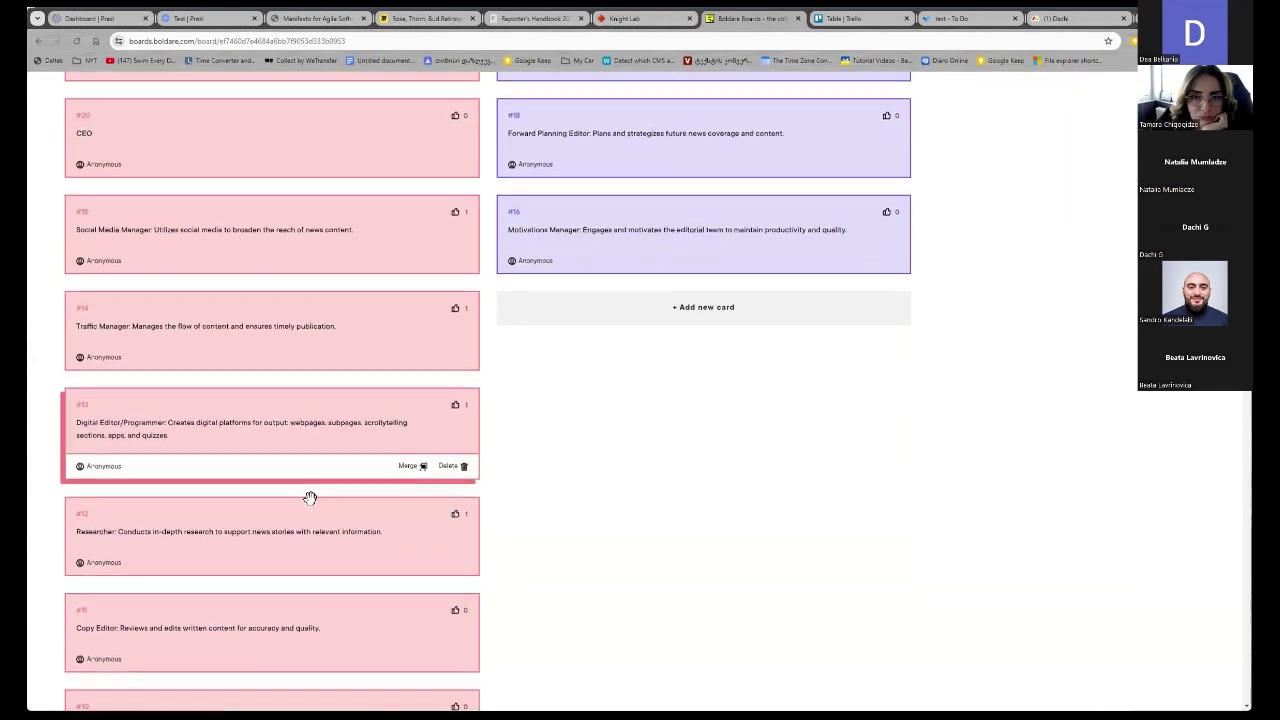
pyautogui.scroll(-2, 310, 497)
pyautogui.scroll(5, 310, 497)
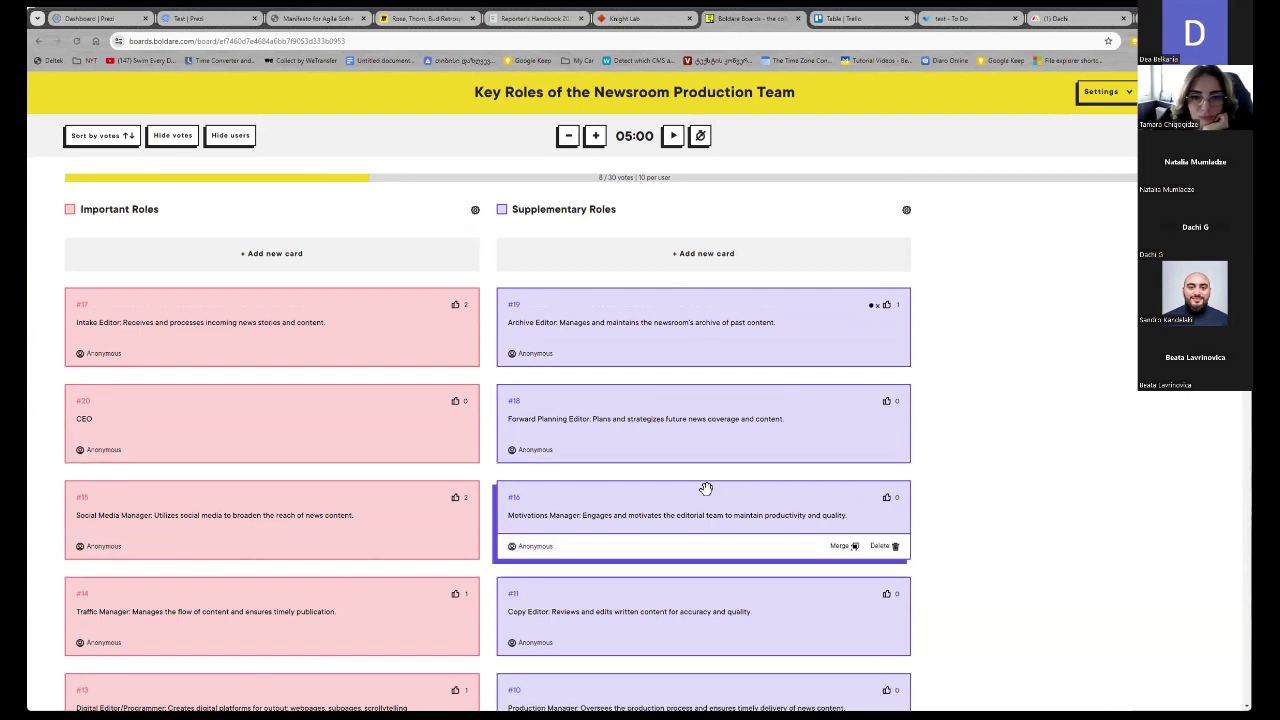
# Review the role cards and their vote counts in the Important Roles and Supplementary Roles columns
pyautogui.scroll(-1, 560, 425)
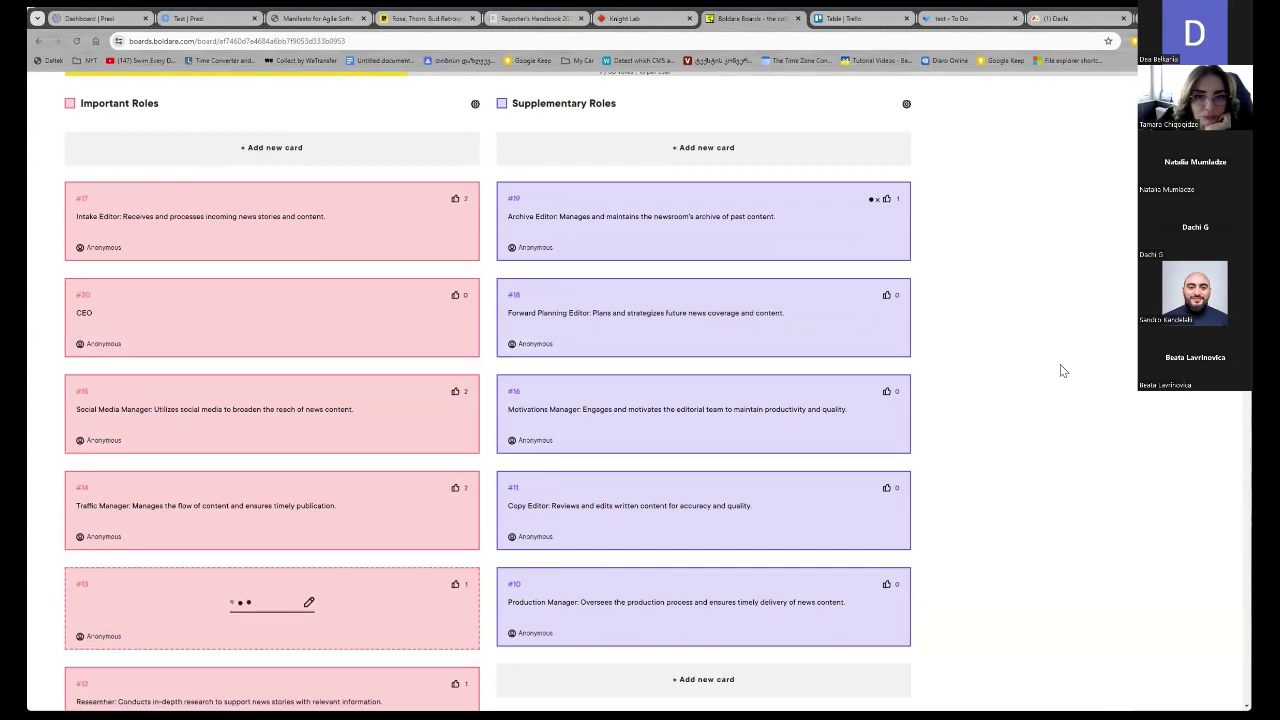
pyautogui.scroll(1, 1063, 370)
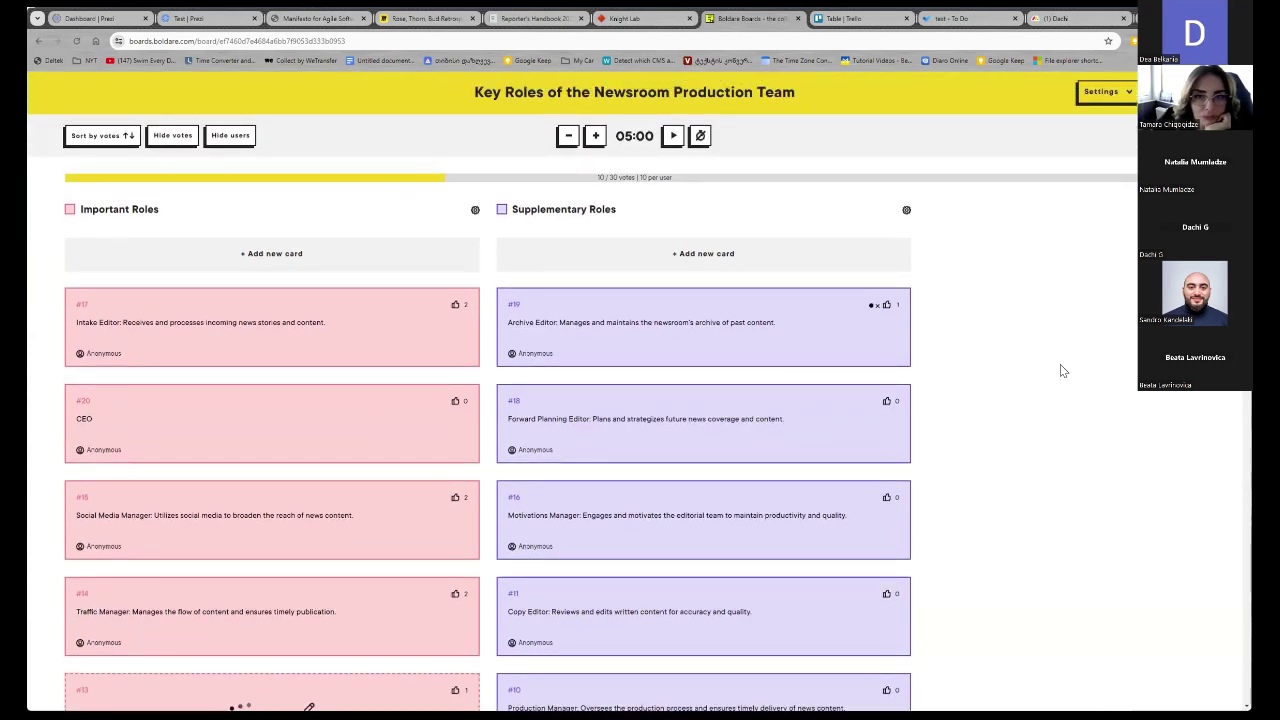
pyautogui.scroll(-2, 1063, 373)
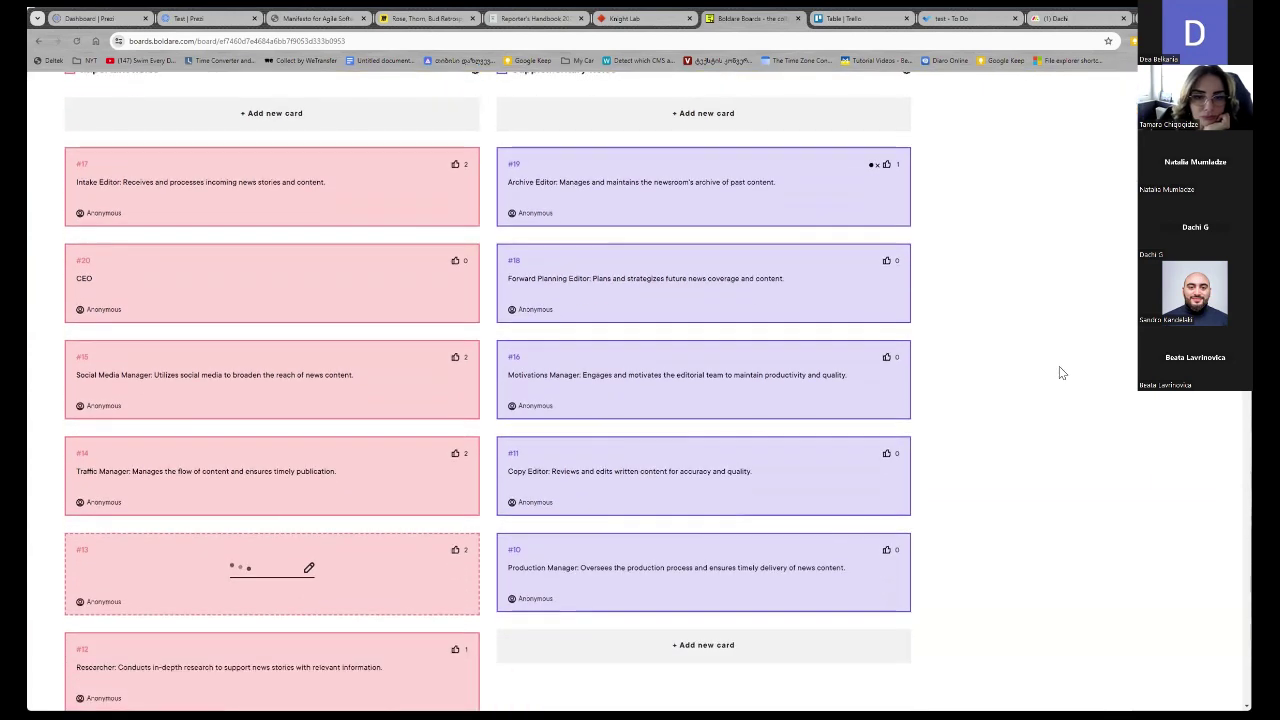
pyautogui.scroll(-1, 1063, 373)
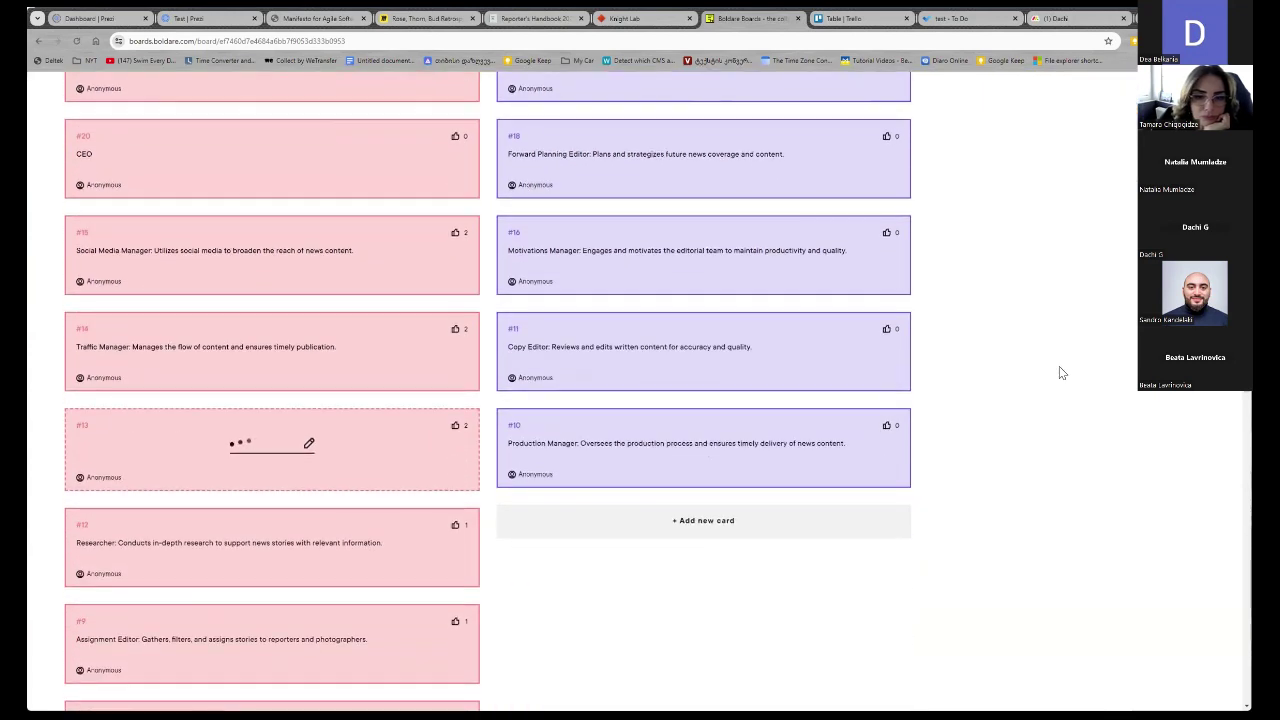
pyautogui.scroll(-1, 1063, 373)
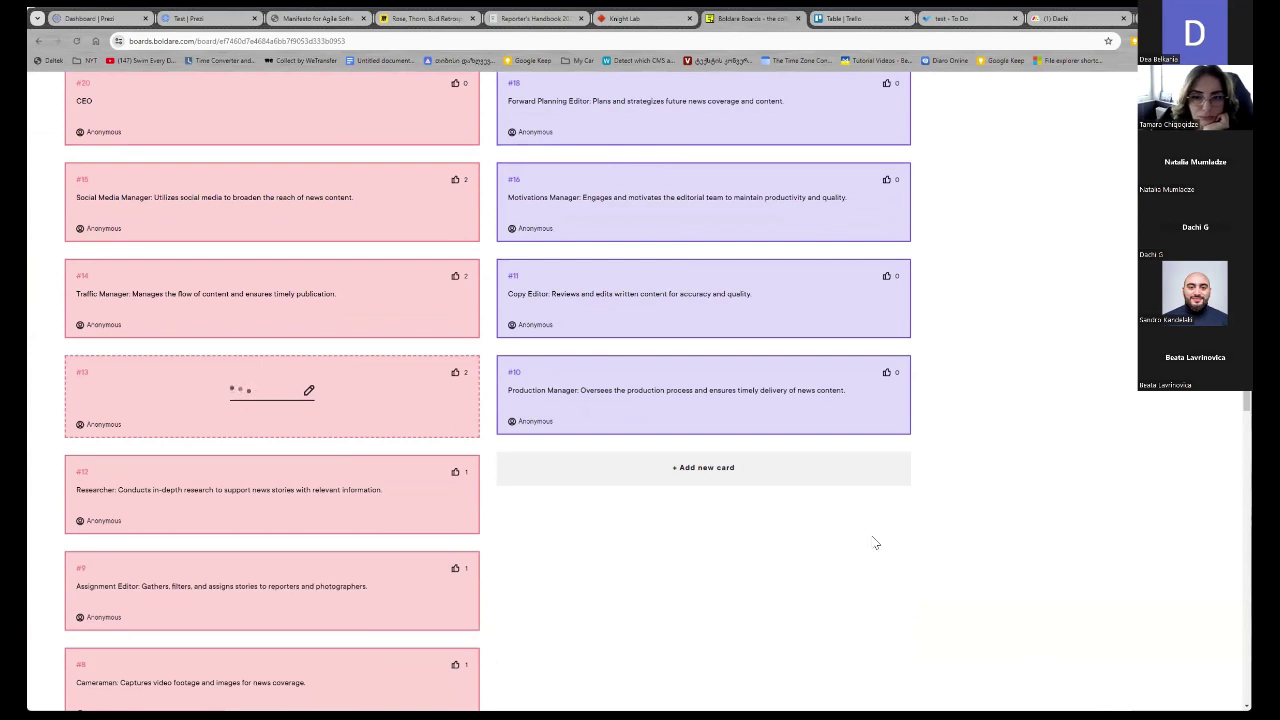
pyautogui.scroll(-1, 618, 575)
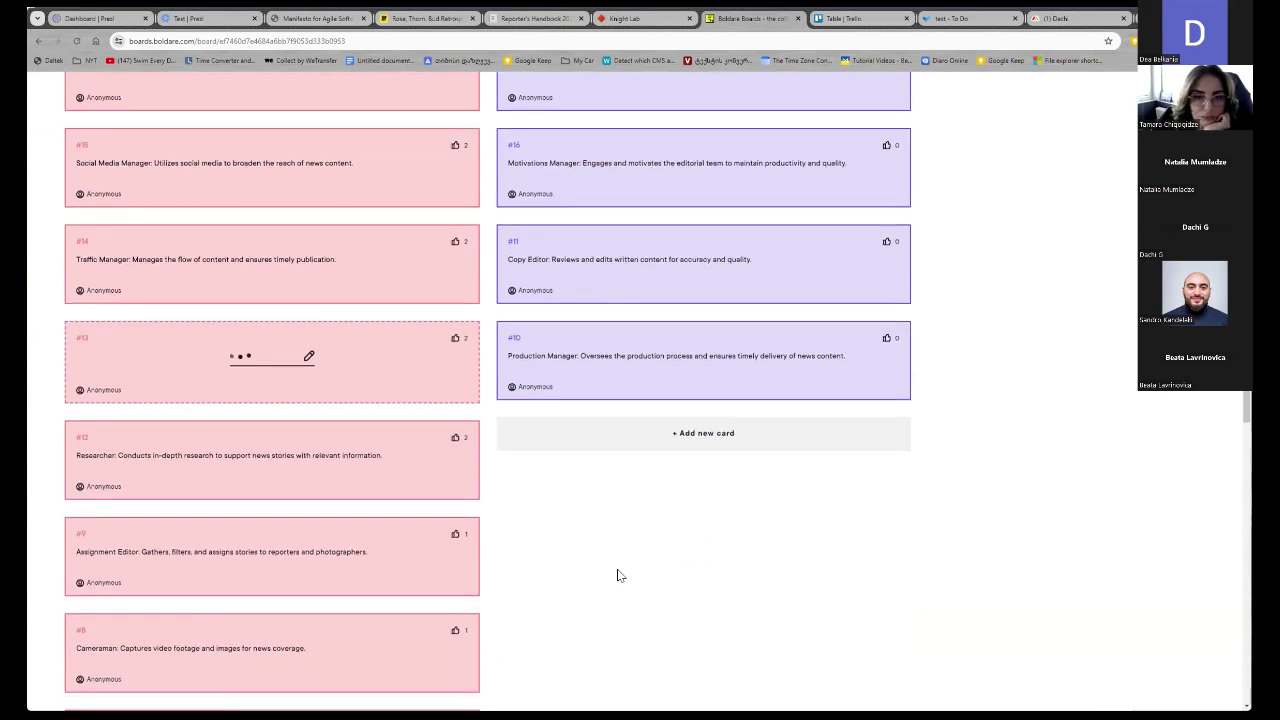
pyautogui.scroll(-2, 617, 571)
pyautogui.scroll(5, 617, 563)
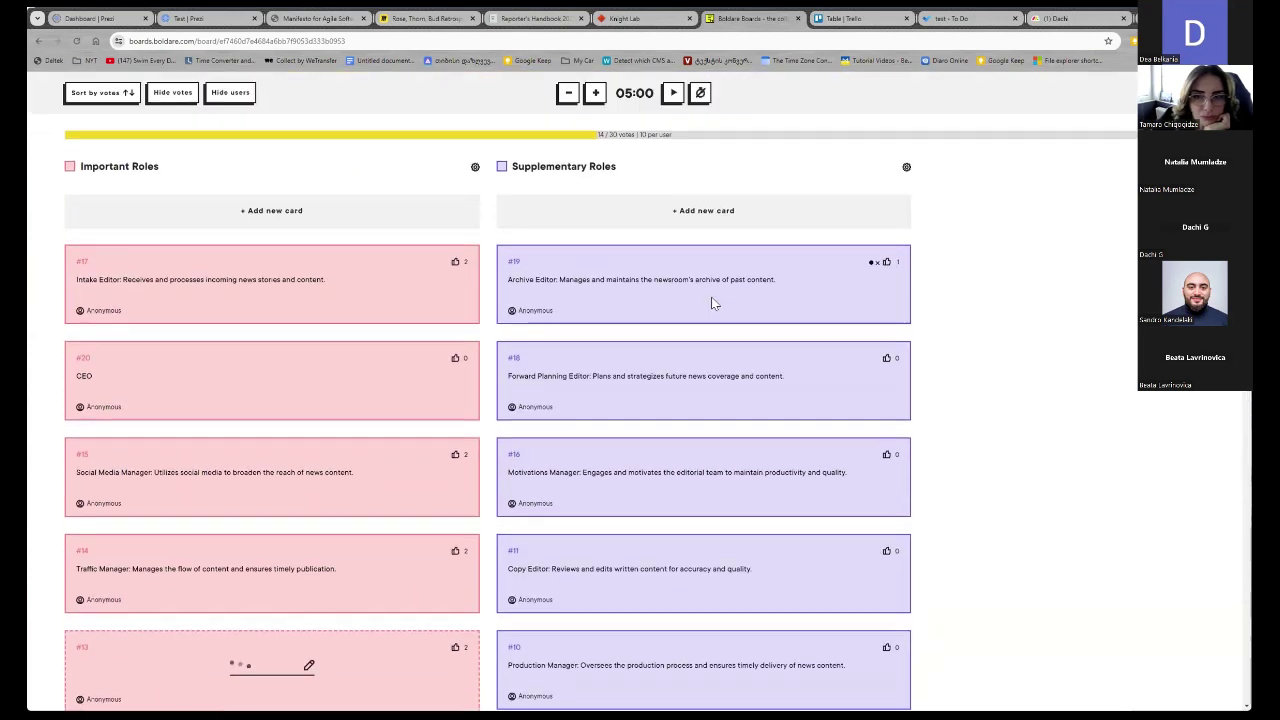
pyautogui.scroll(1, 713, 303)
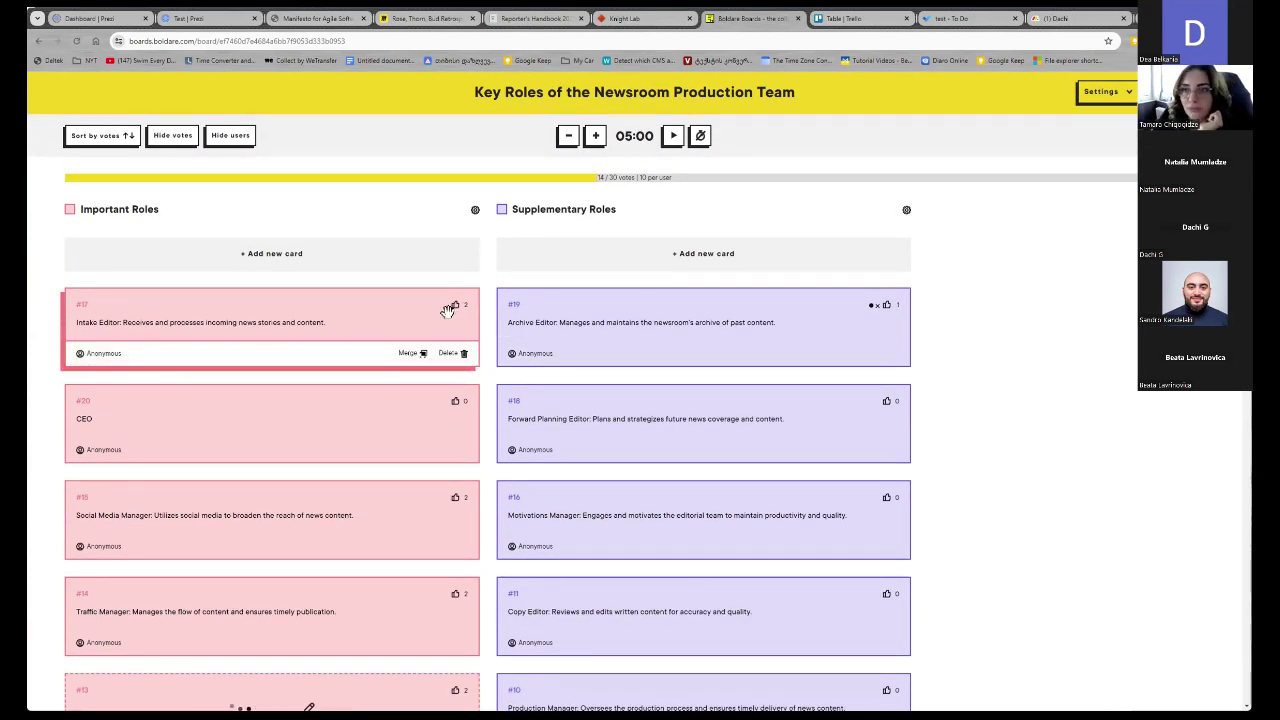
# Try to vote for the Intake Editor card and to move the CEO card within Supplementary Roles
pyautogui.click(453, 305)
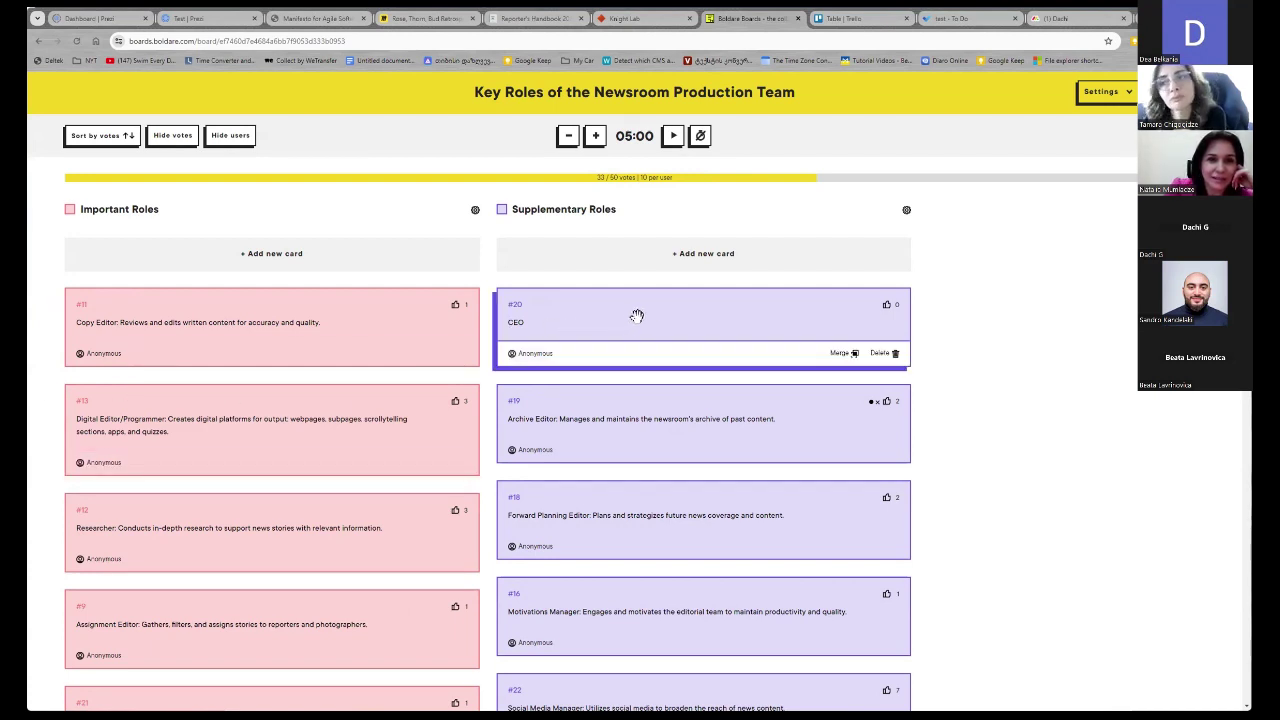
pyautogui.moveTo(702, 312); pyautogui.dragTo(737, 320)
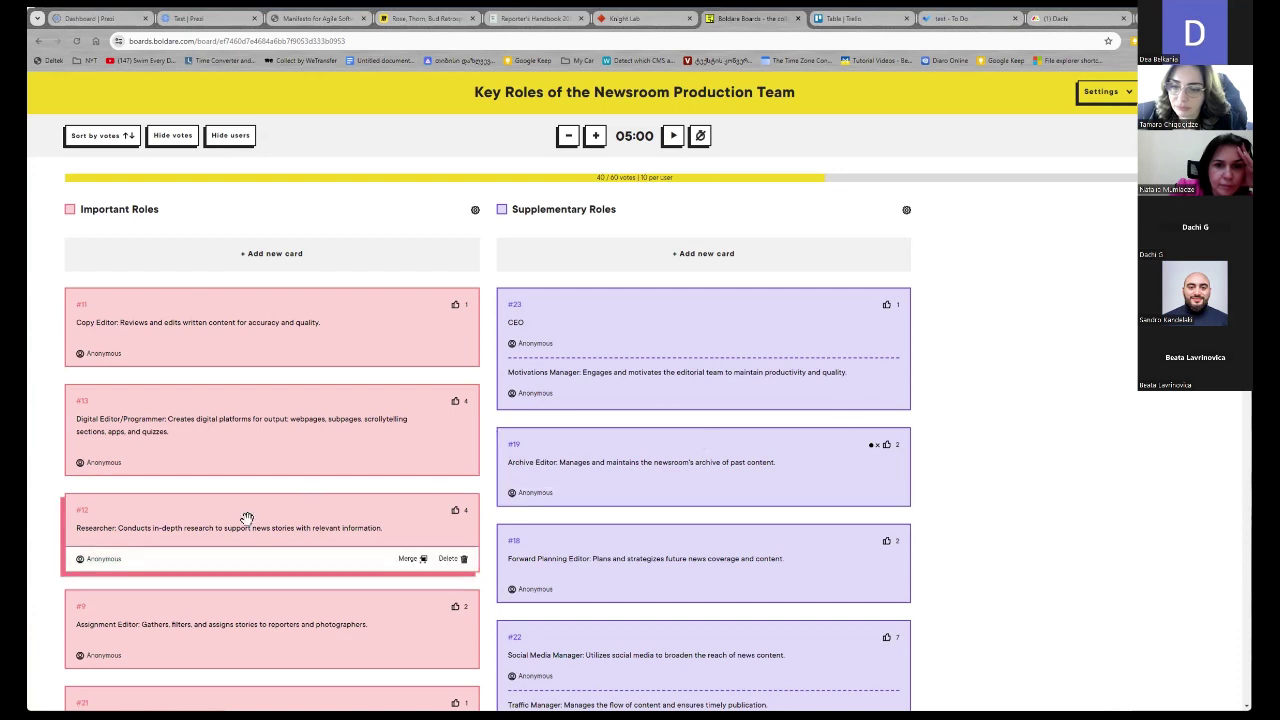
# Merge the Journalist card into the Multimedia Reporter card under Important Roles
pyautogui.scroll(-1, 246, 518)
pyautogui.scroll(-1, 246, 518)
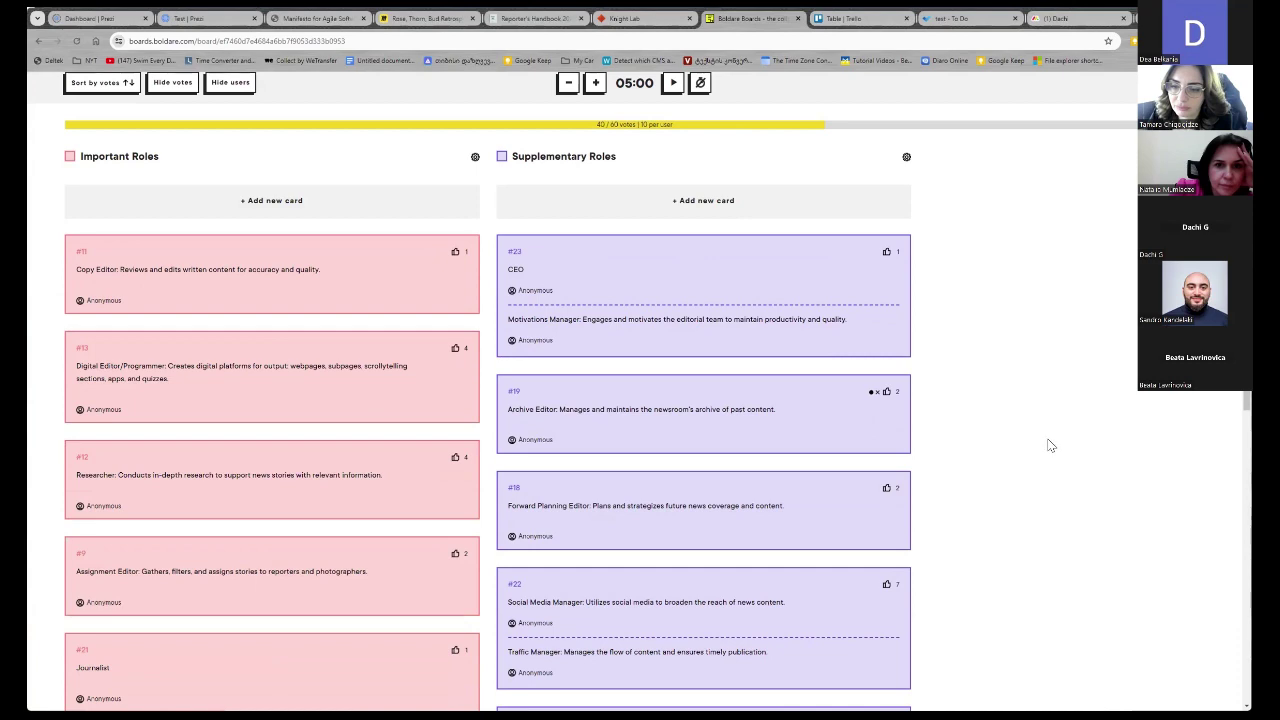
pyautogui.scroll(-4, 1050, 443)
pyautogui.scroll(-2, 1050, 445)
pyautogui.scroll(-2, 1050, 445)
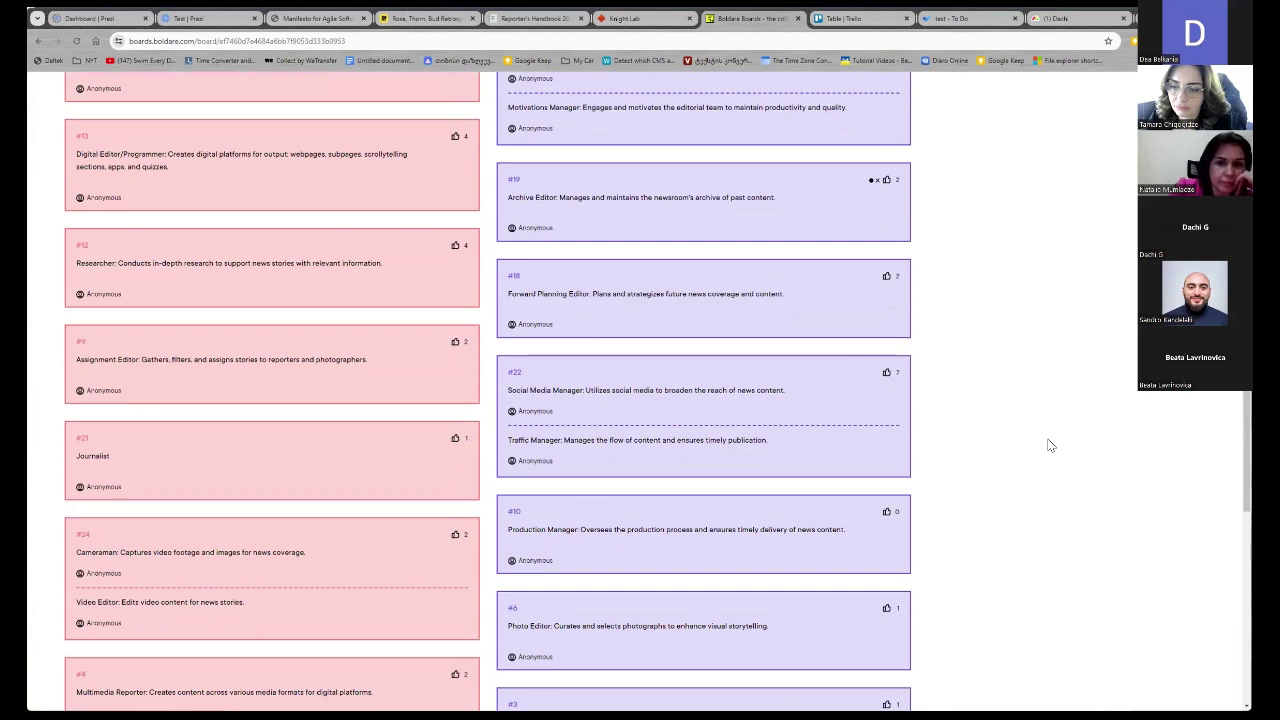
pyautogui.scroll(-1, 1050, 445)
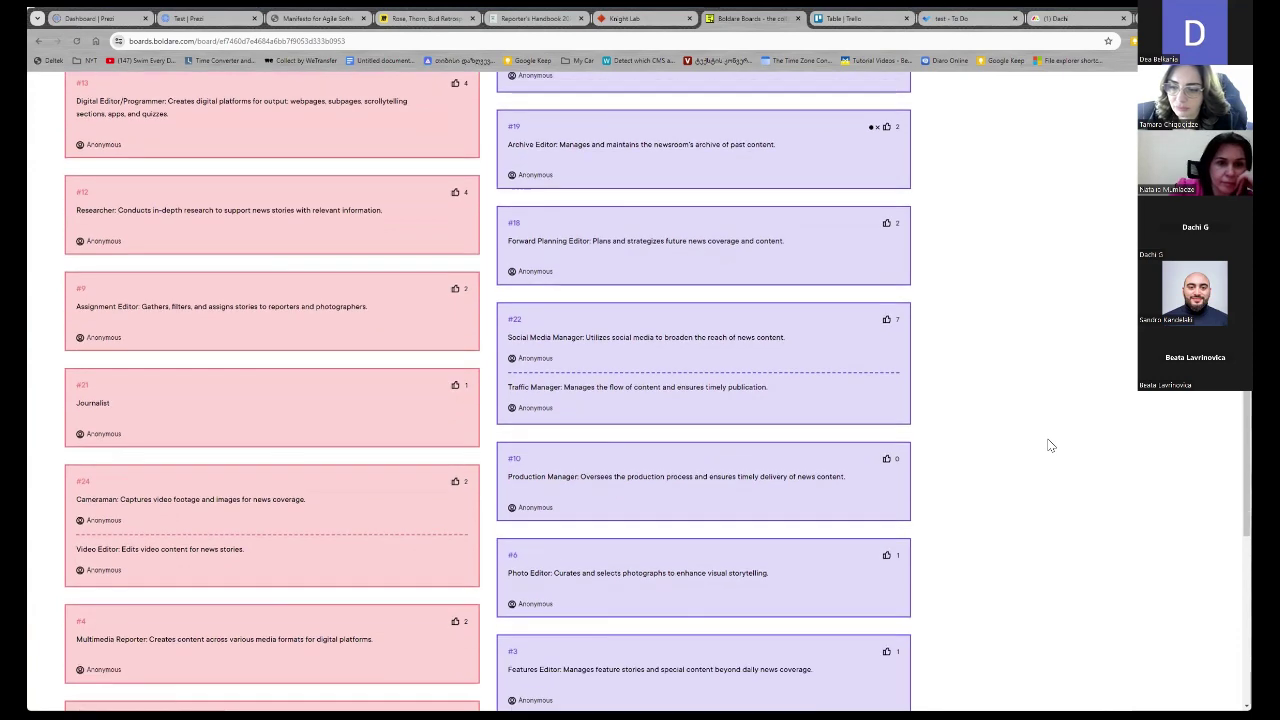
pyautogui.scroll(-2, 1050, 445)
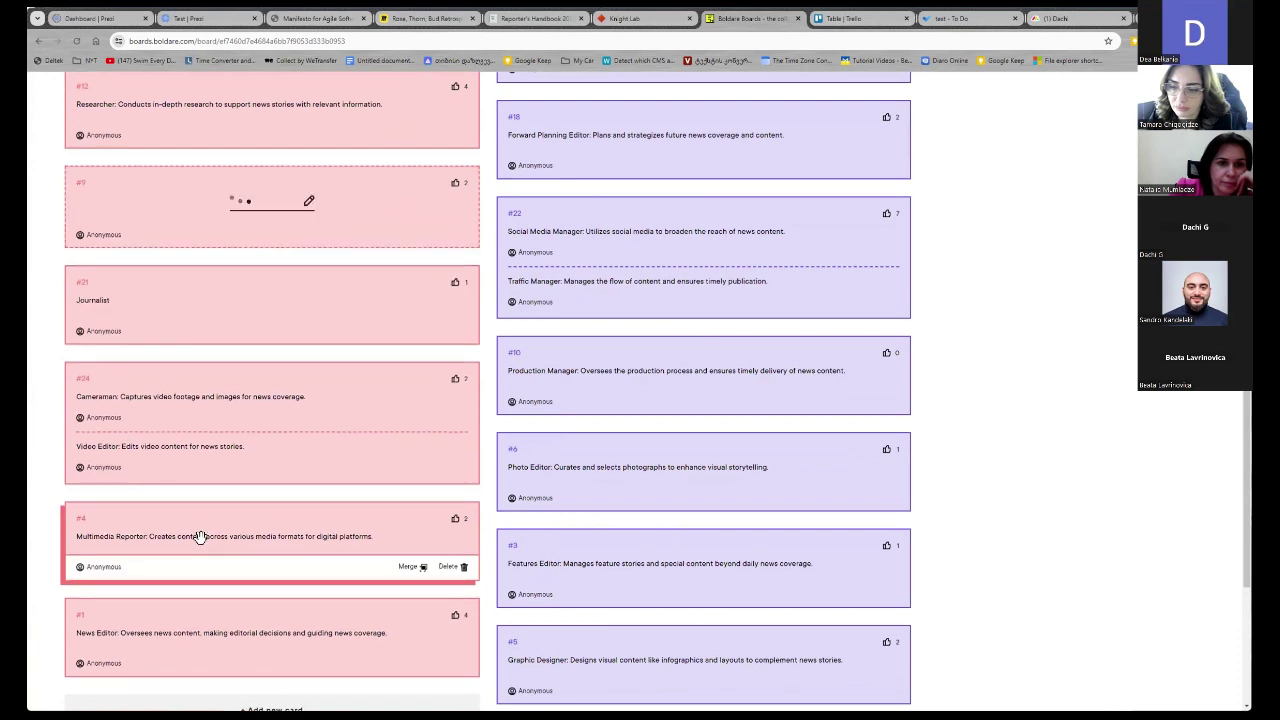
pyautogui.scroll(1, 200, 537)
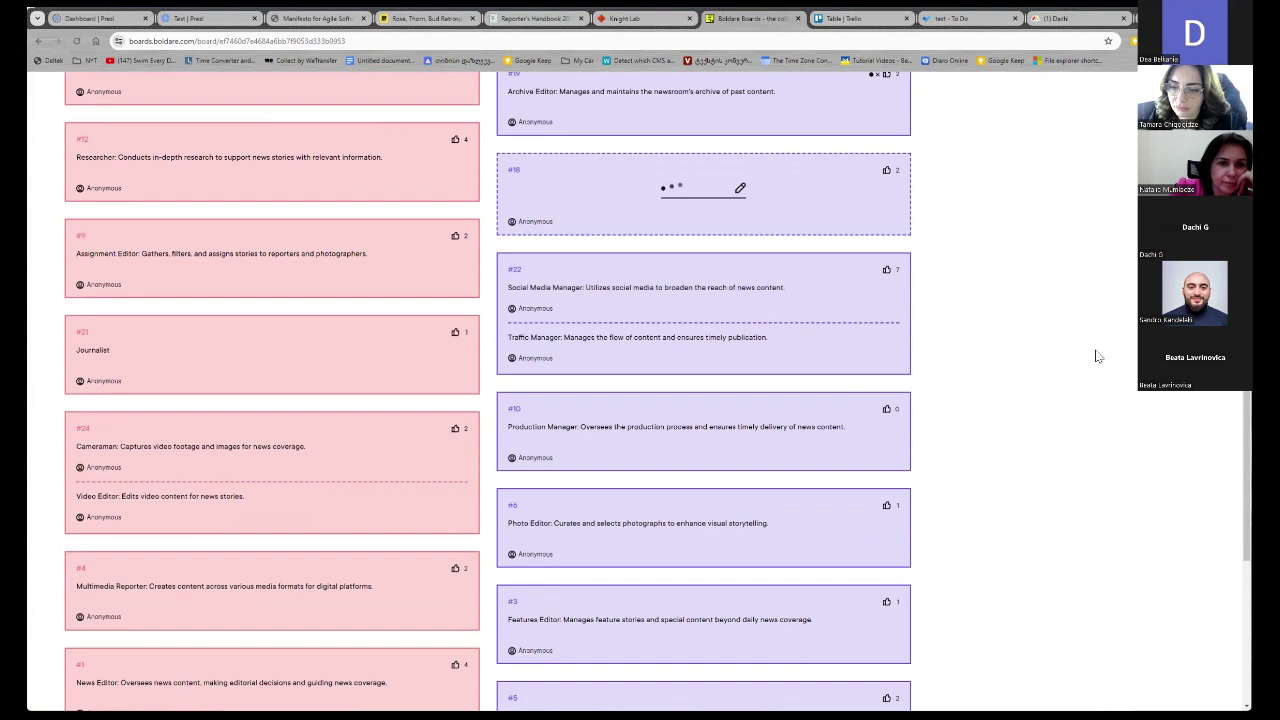
pyautogui.moveTo(160, 586)
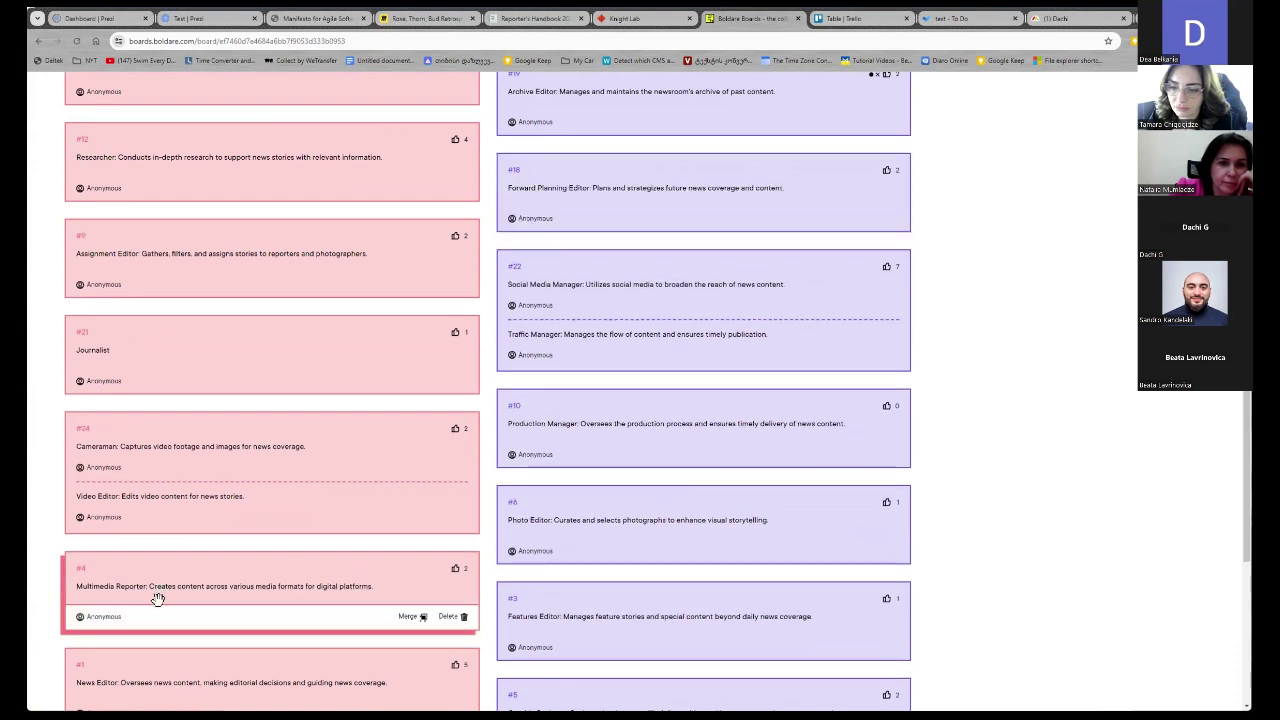
pyautogui.moveTo(161, 350)
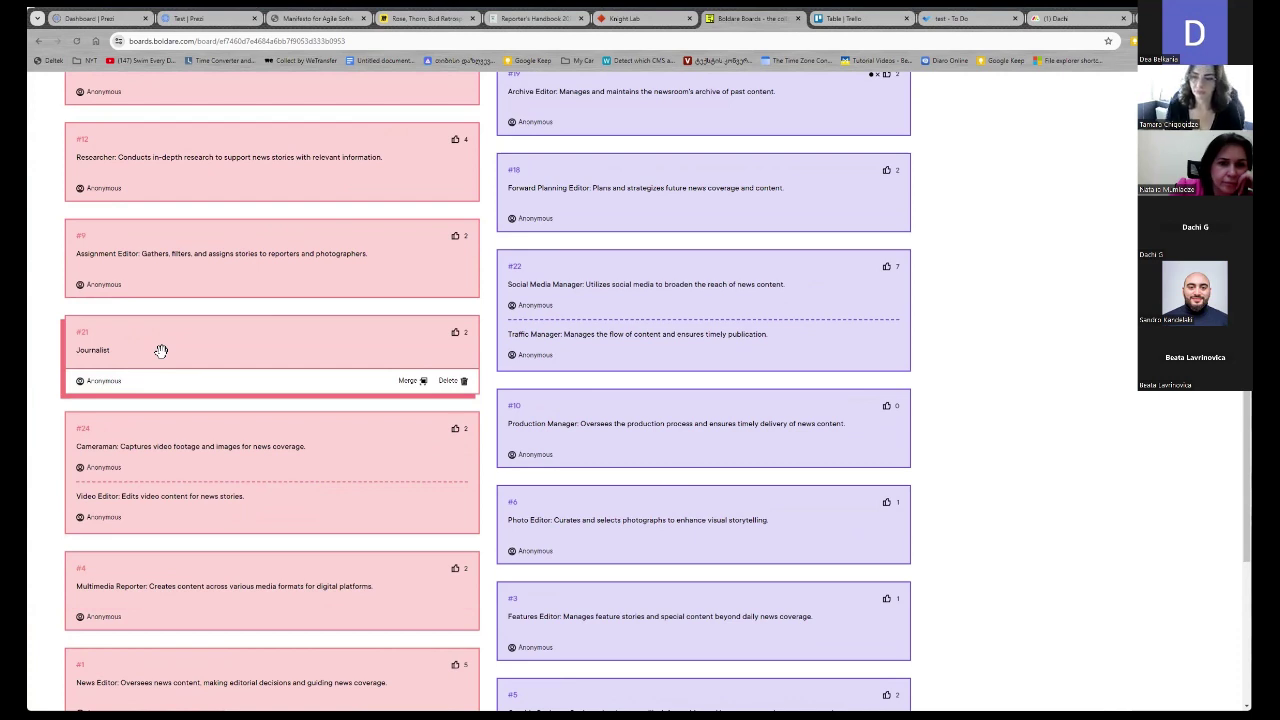
pyautogui.moveTo(194, 608)
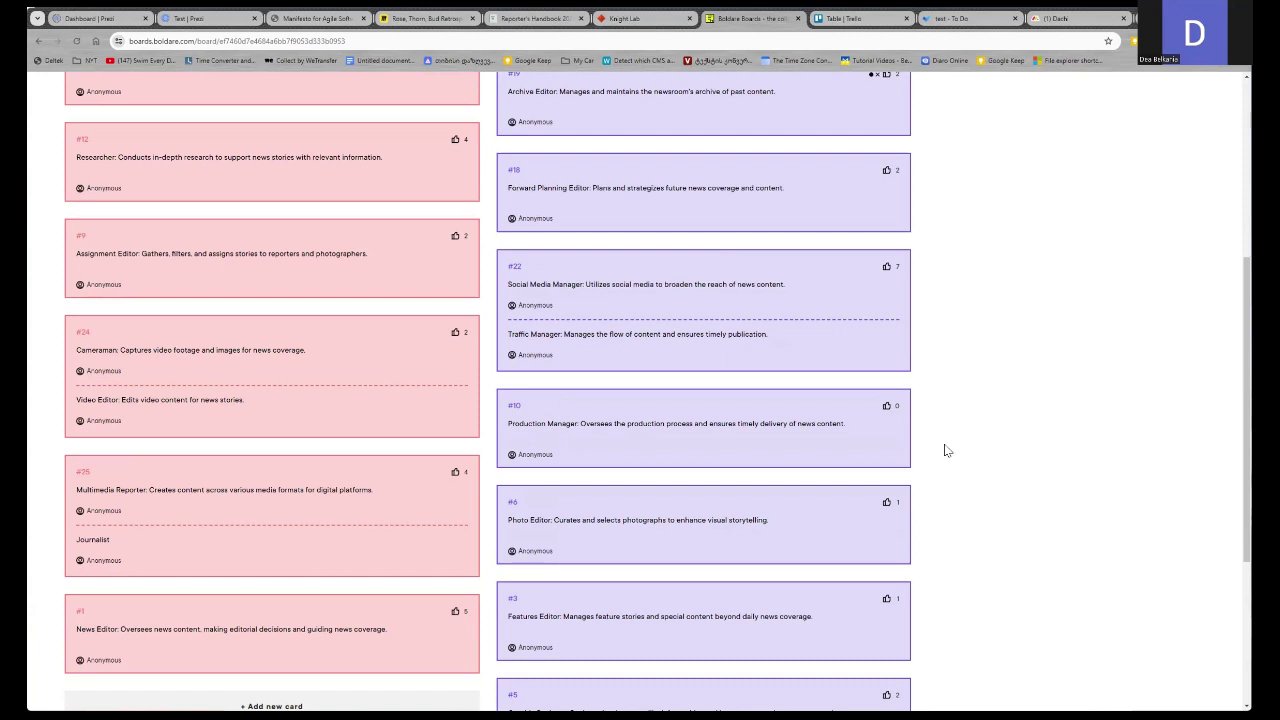
# Examine the placement, grouping and votes of the role cards, including Traffic Manager and Social Media Manager under Supplementary Roles
pyautogui.scroll(-1, 984, 405)
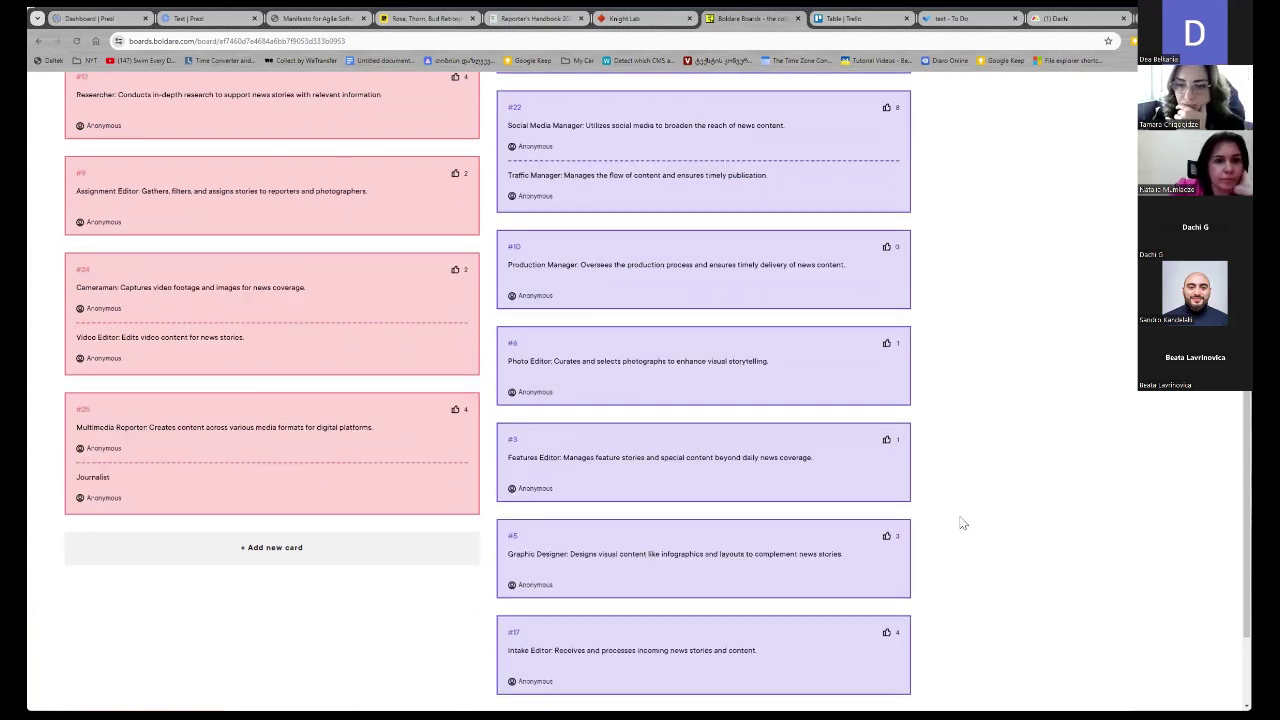
pyautogui.scroll(1, 960, 523)
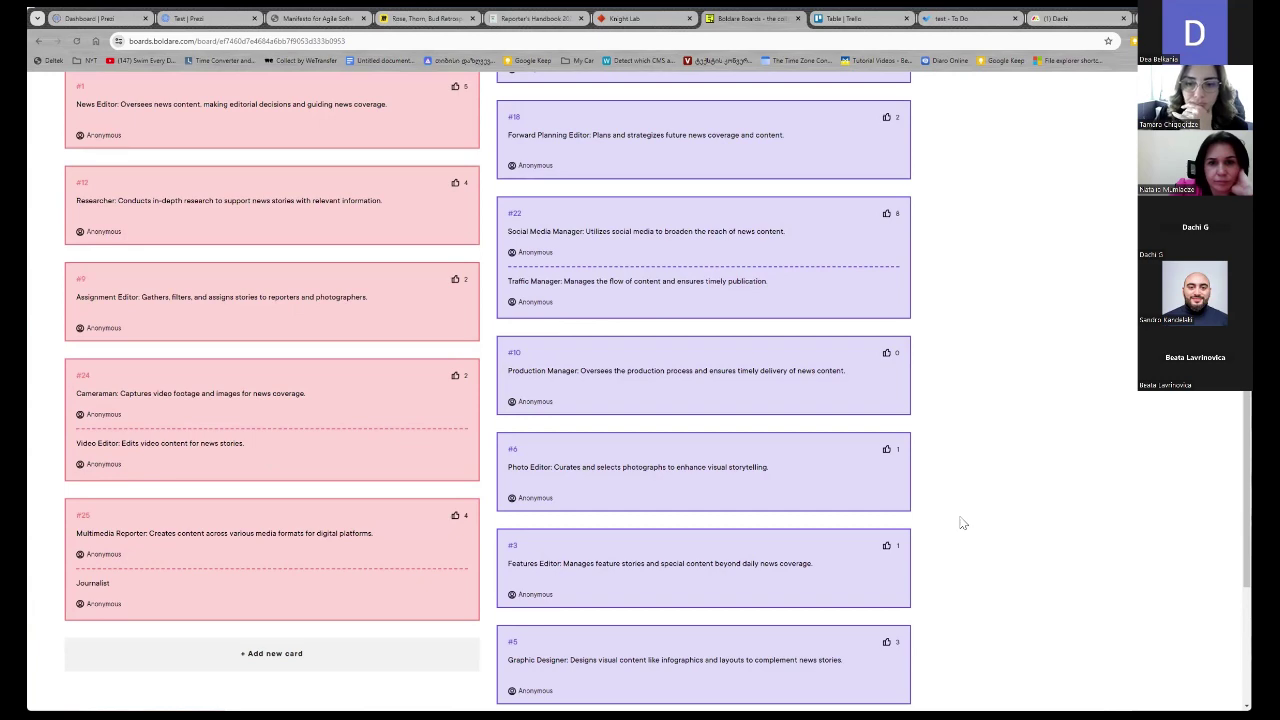
pyautogui.scroll(1, 960, 523)
pyautogui.scroll(1, 997, 492)
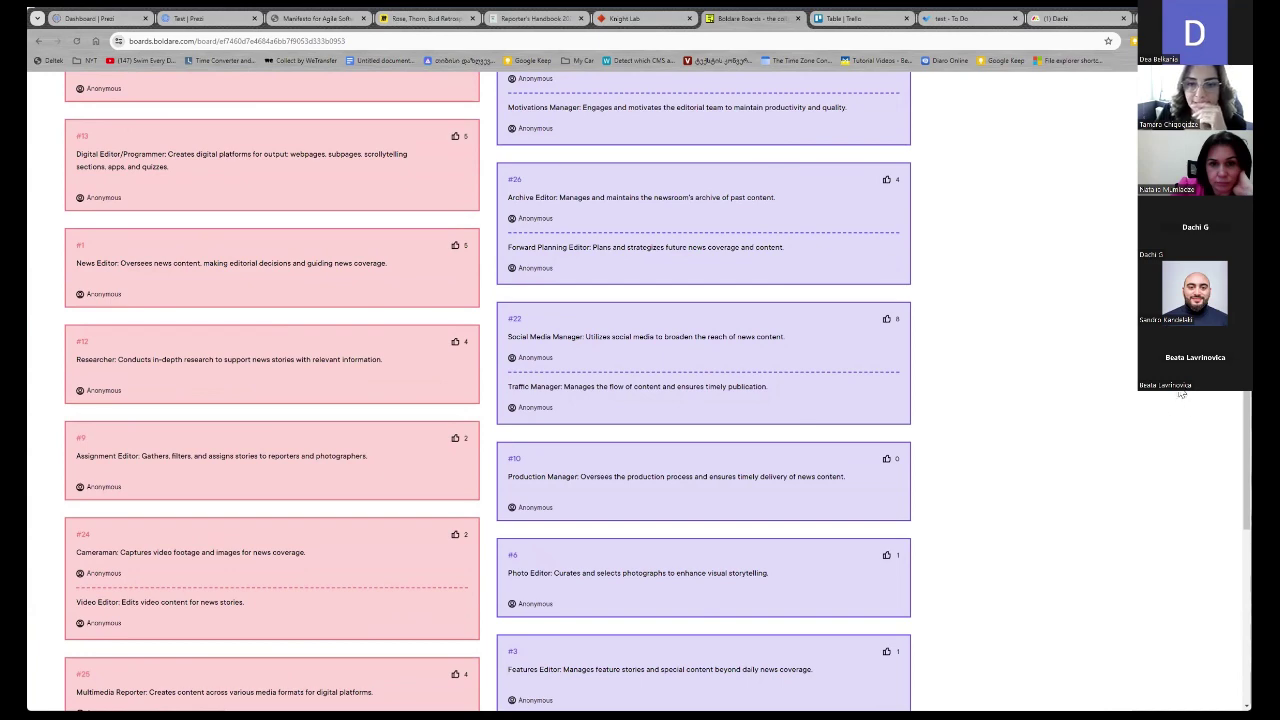
pyautogui.scroll(1, 1095, 458)
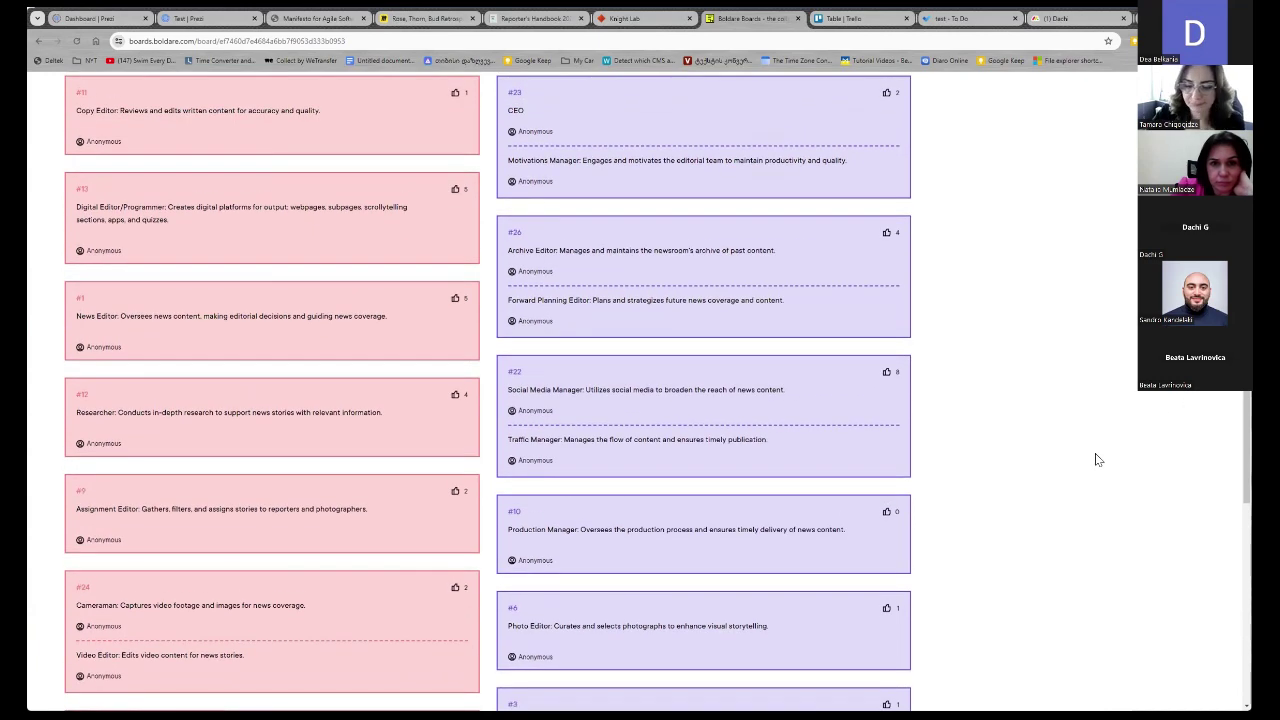
pyautogui.scroll(1, 1095, 459)
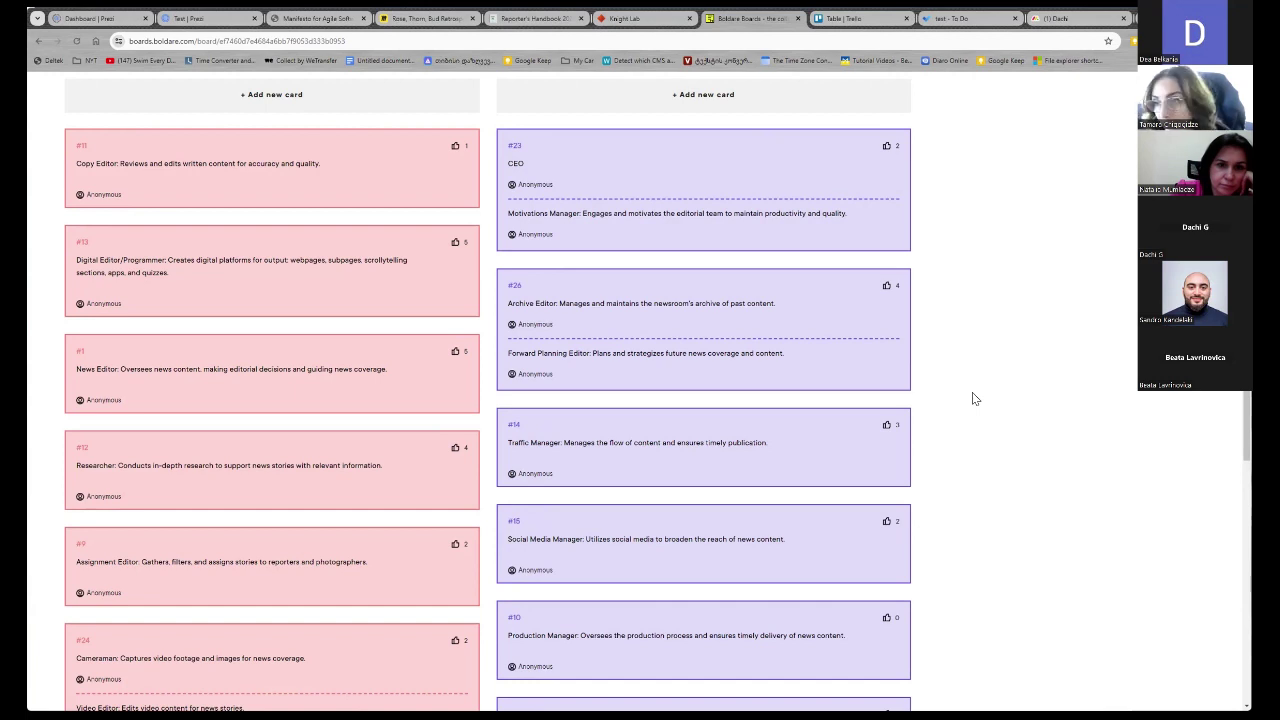
pyautogui.scroll(-1, 995, 423)
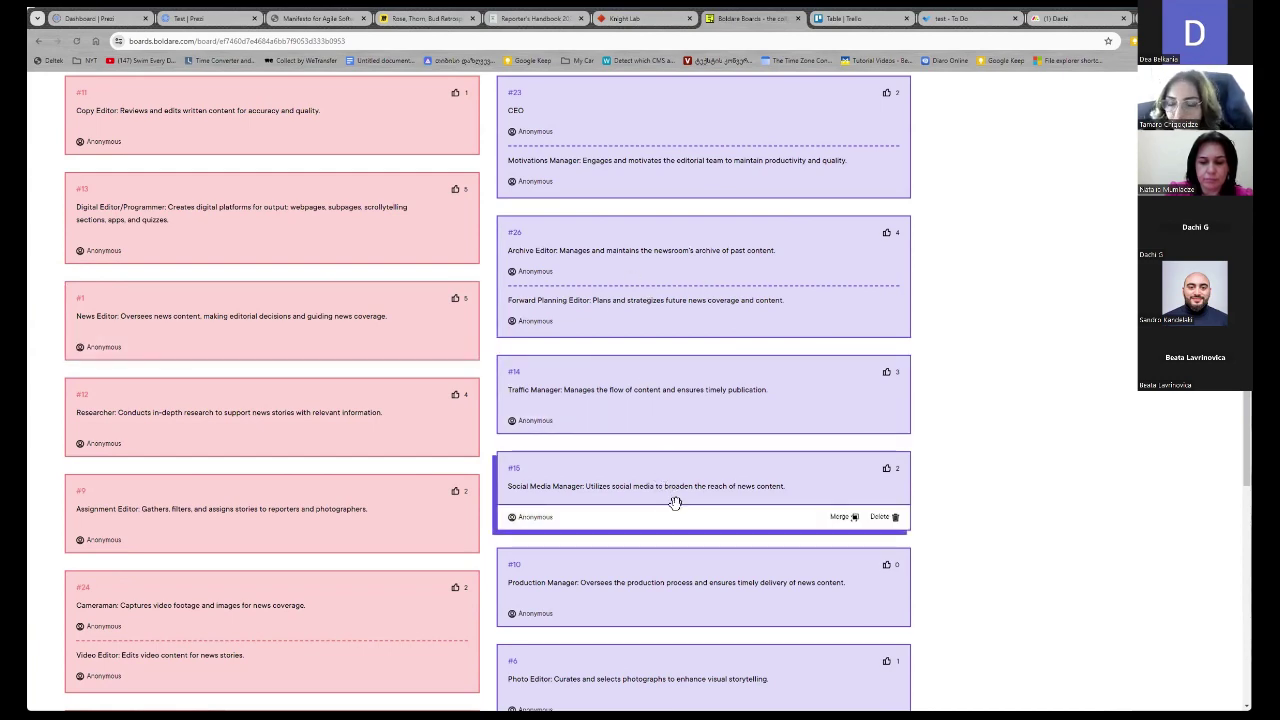
pyautogui.scroll(2, 665, 492)
pyautogui.scroll(-1, 675, 503)
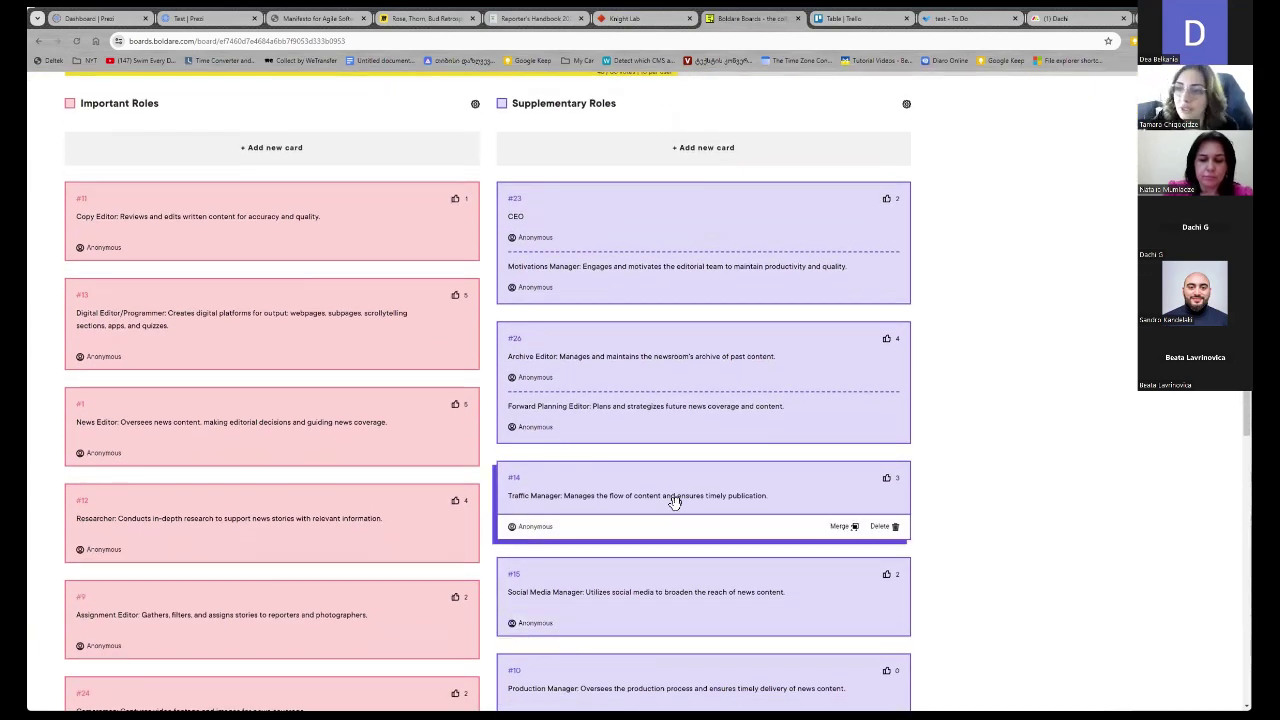
pyautogui.scroll(1, 676, 505)
pyautogui.scroll(-2, 678, 511)
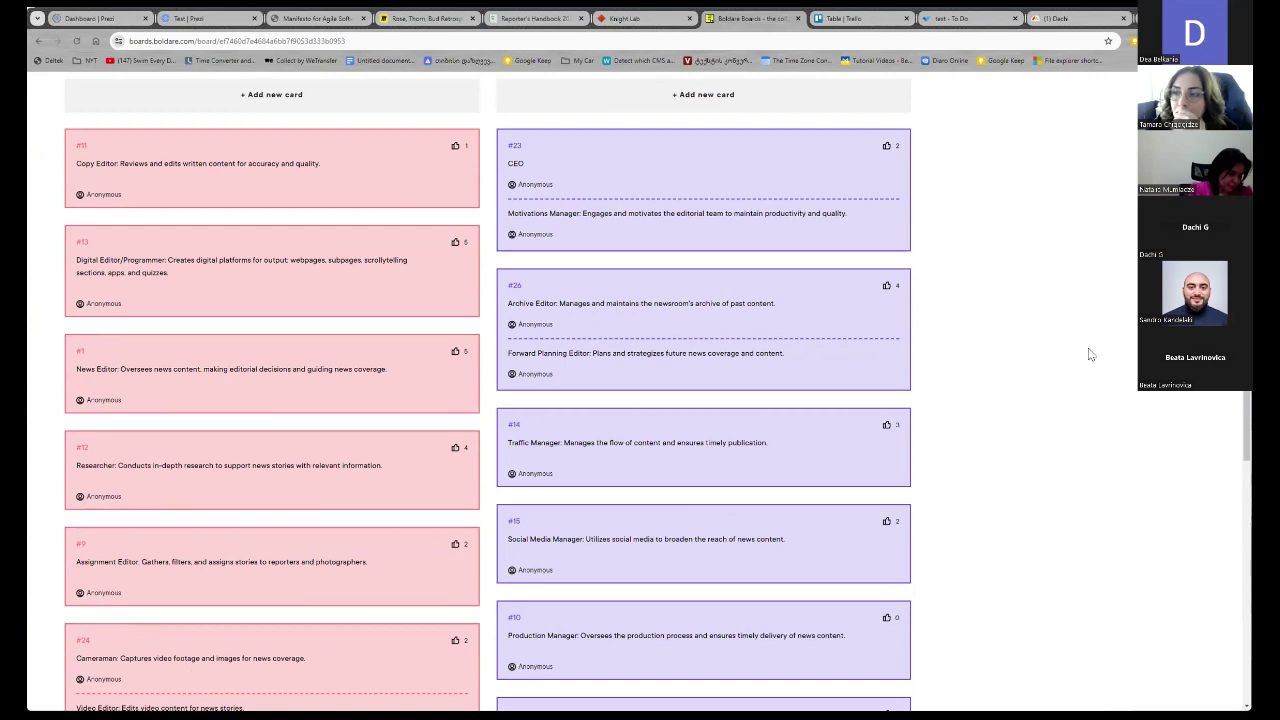
pyautogui.scroll(3, 709, 350)
pyautogui.scroll(-1, 711, 351)
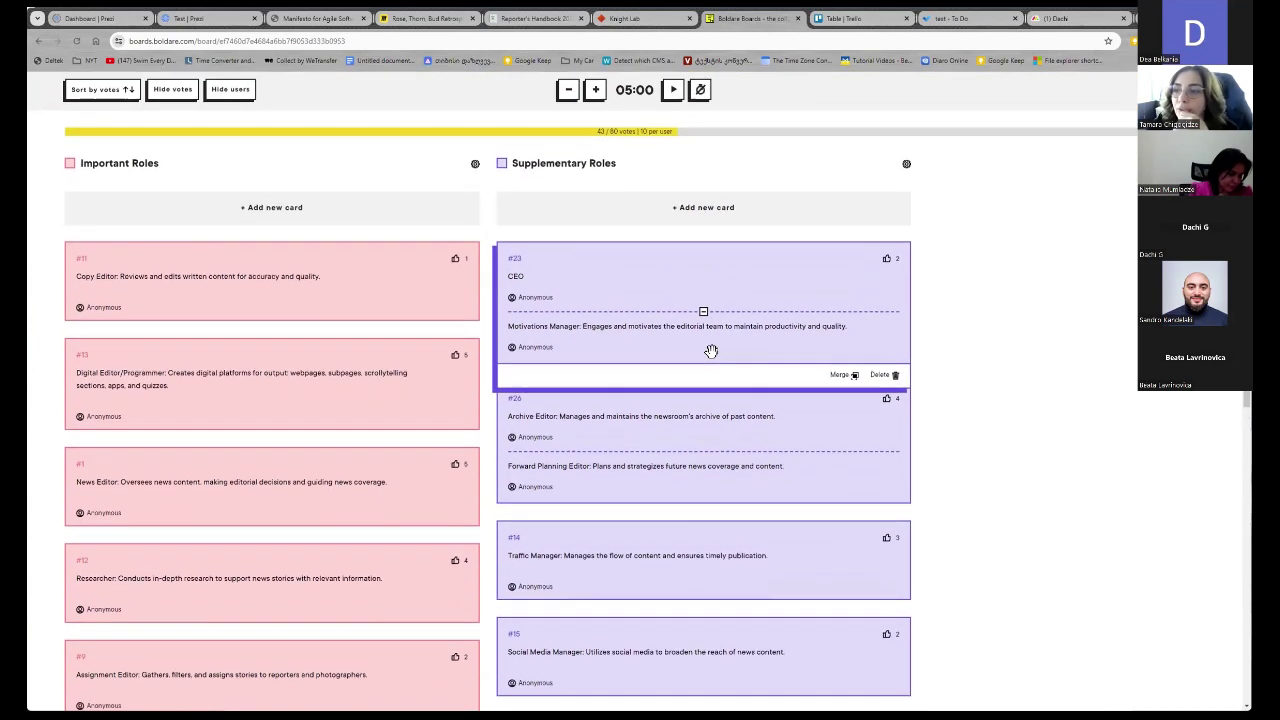
# Read through the full rearranged board, comparing the cards and votes under Important Roles and Supplementary Roles
pyautogui.scroll(-2, 711, 351)
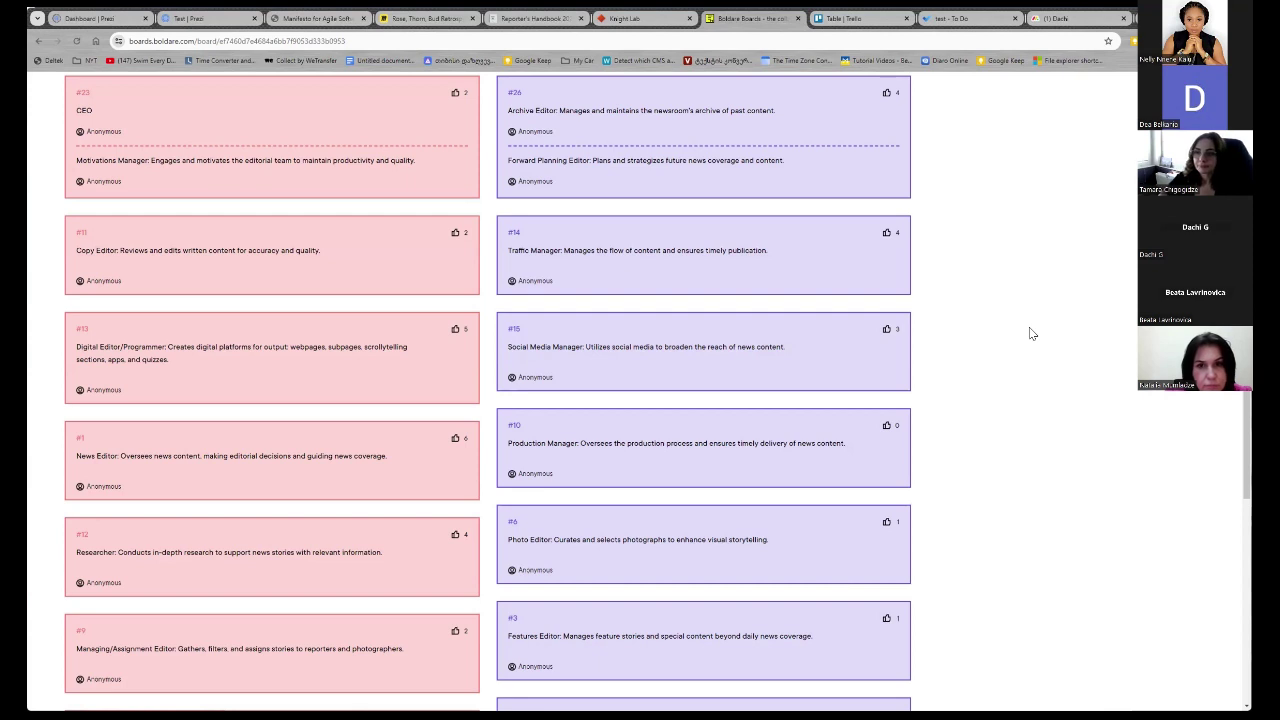
pyautogui.moveTo(508, 458)
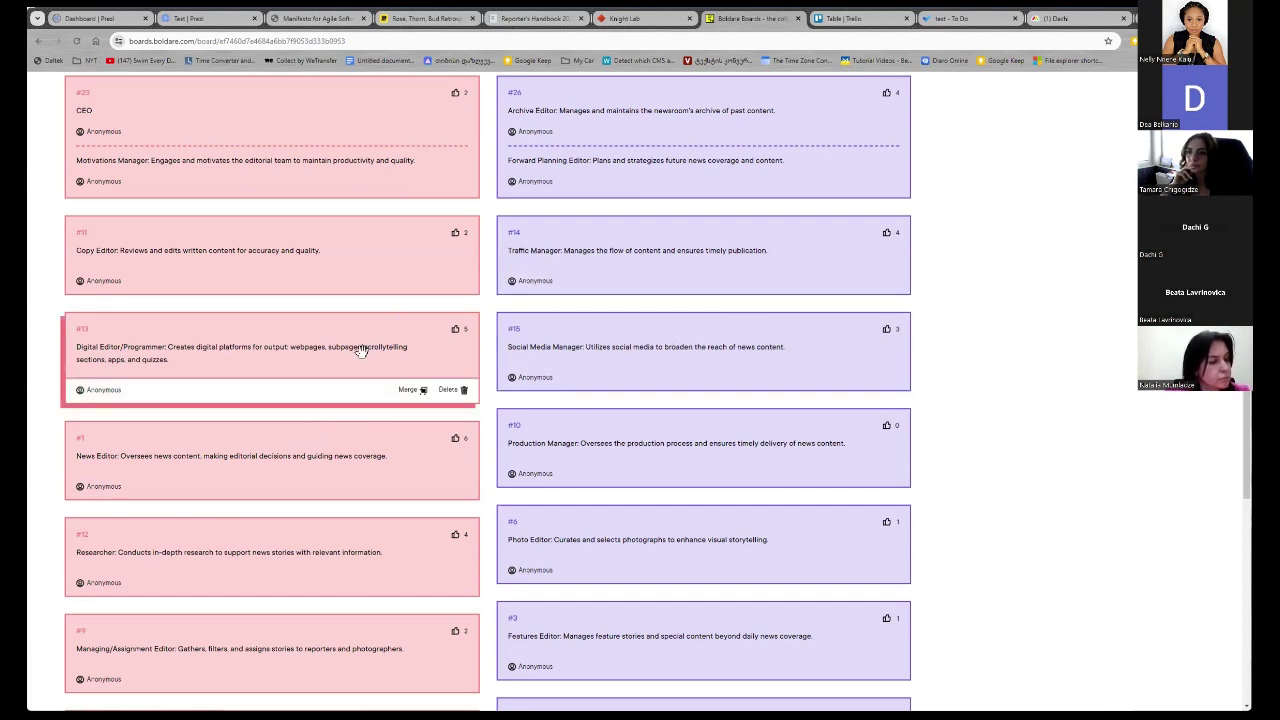
pyautogui.scroll(-1, 345, 358)
pyautogui.scroll(-3, 345, 360)
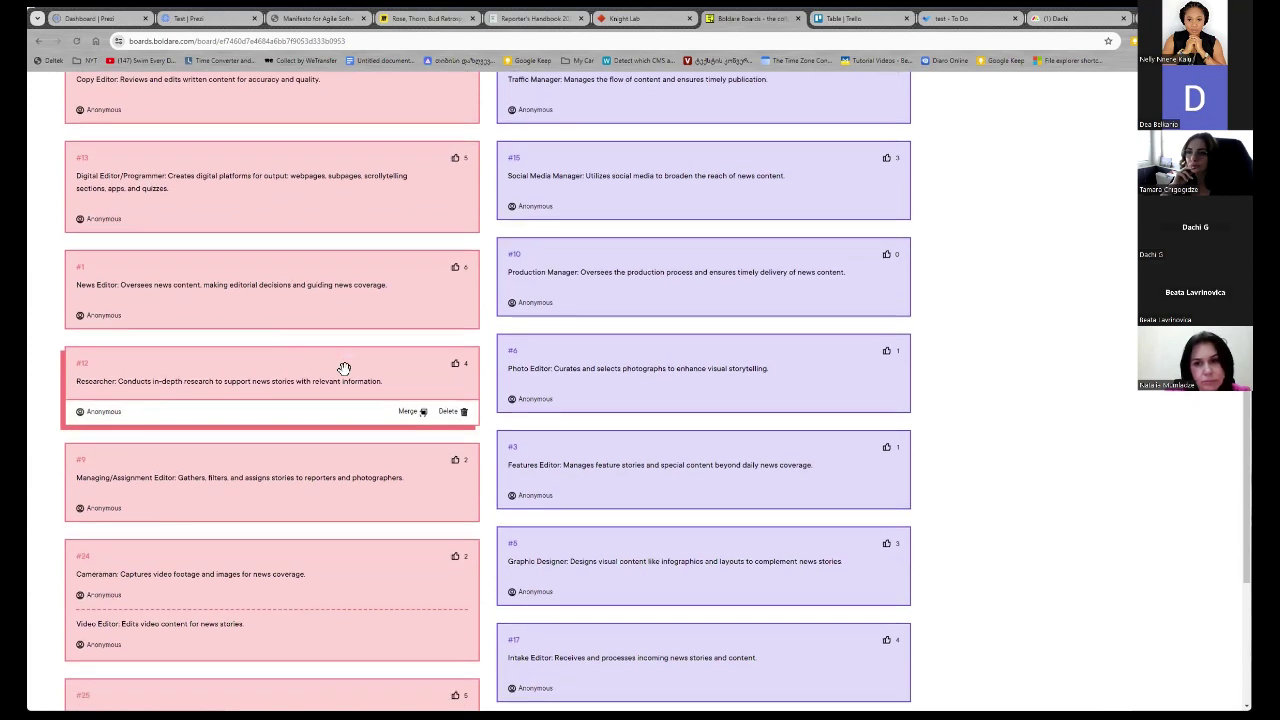
pyautogui.scroll(-2, 340, 390)
pyautogui.scroll(6, 343, 400)
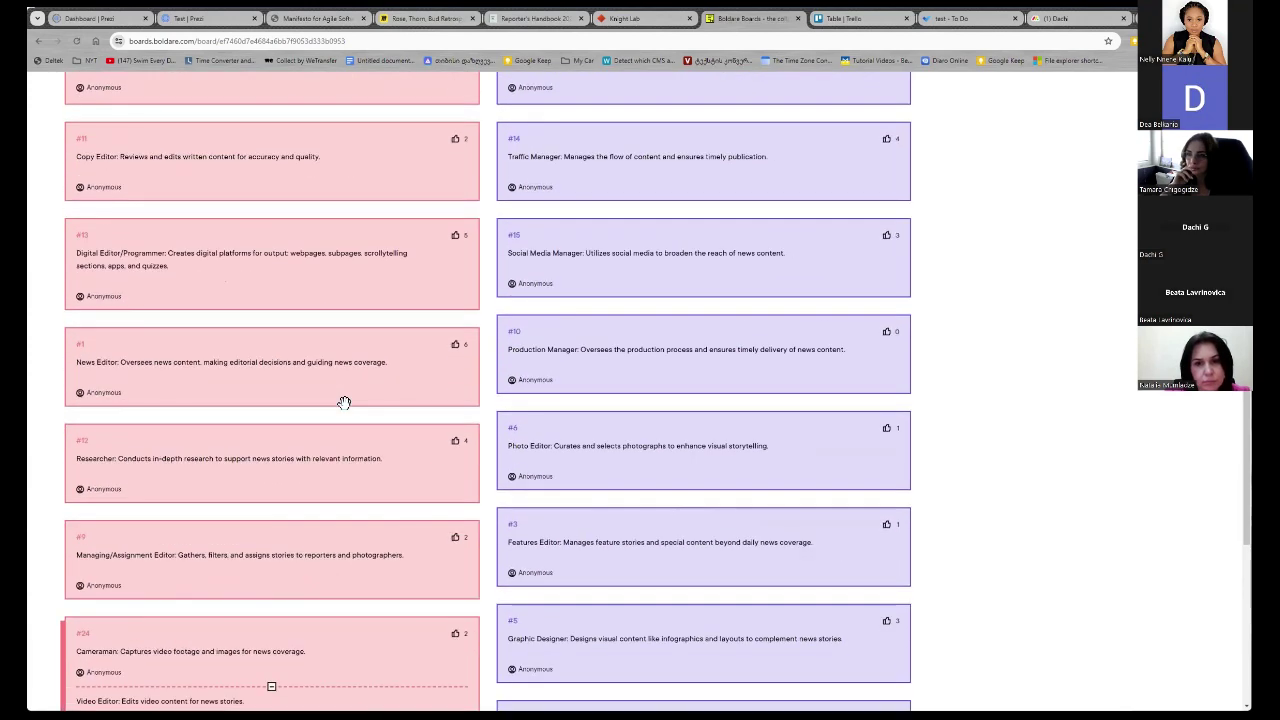
pyautogui.scroll(1, 343, 402)
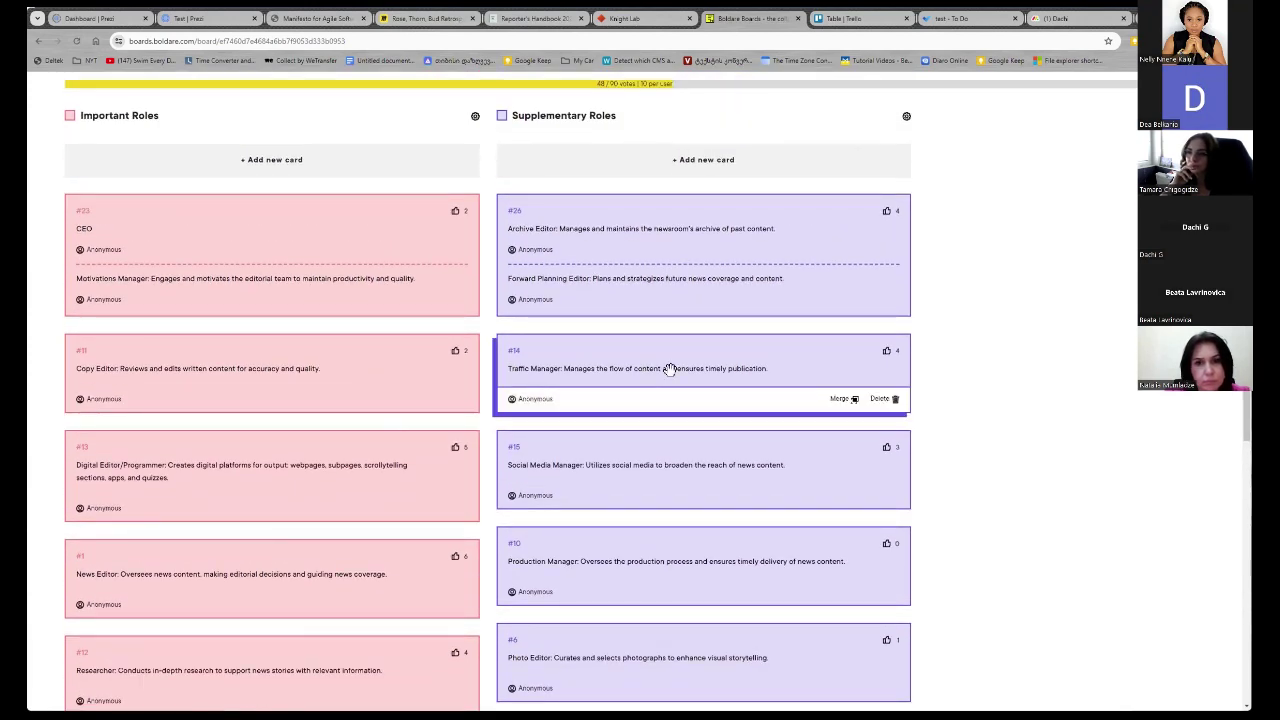
pyautogui.scroll(-1, 670, 370)
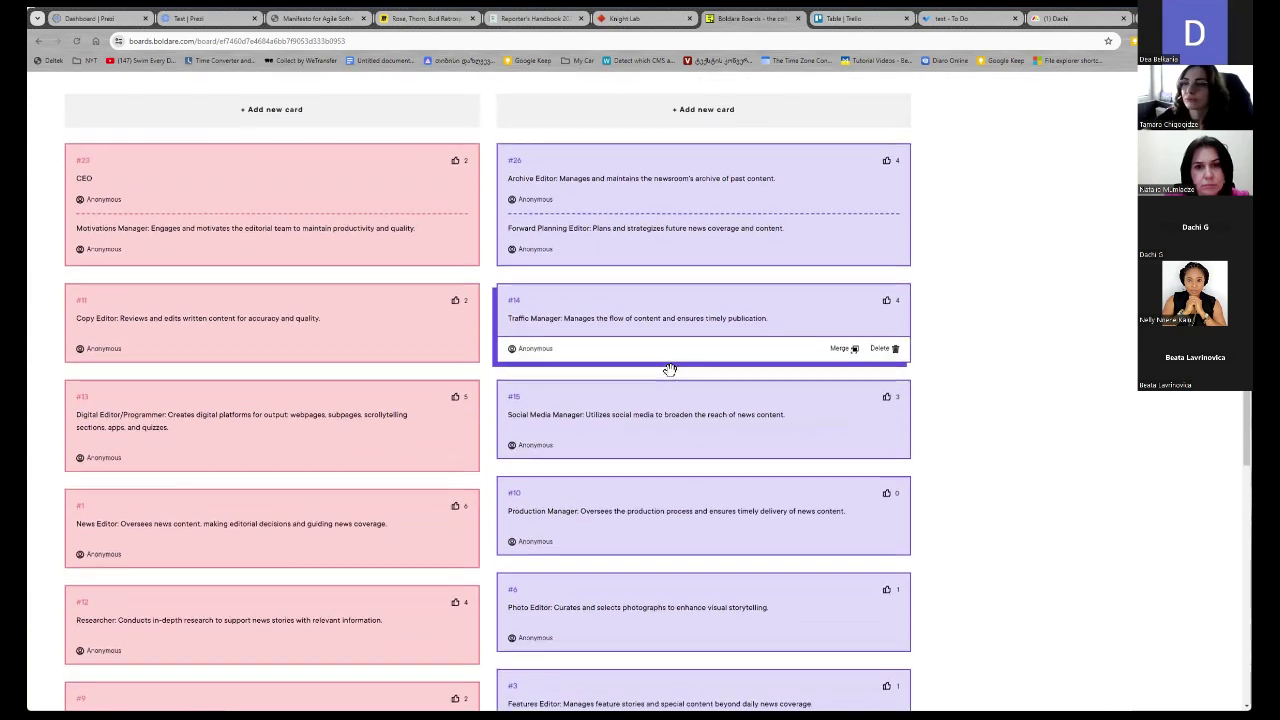
pyautogui.scroll(-5, 670, 377)
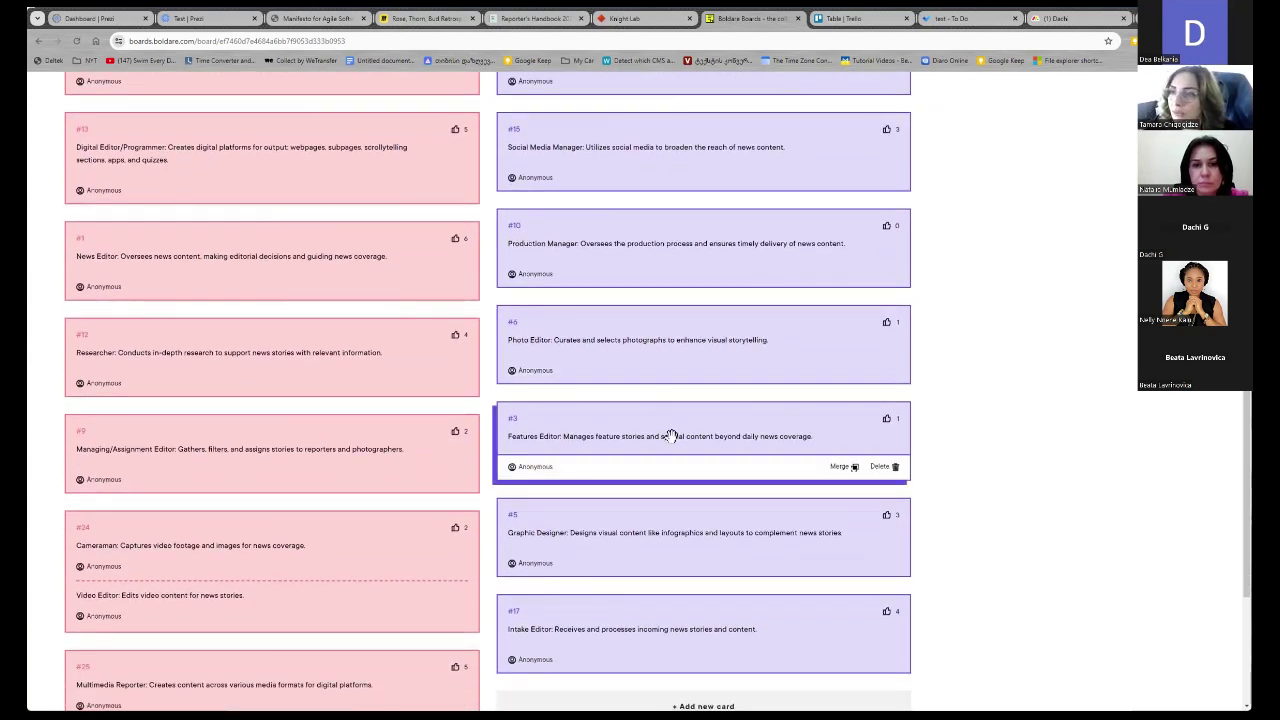
pyautogui.scroll(-3, 680, 440)
pyautogui.scroll(2, 1135, 295)
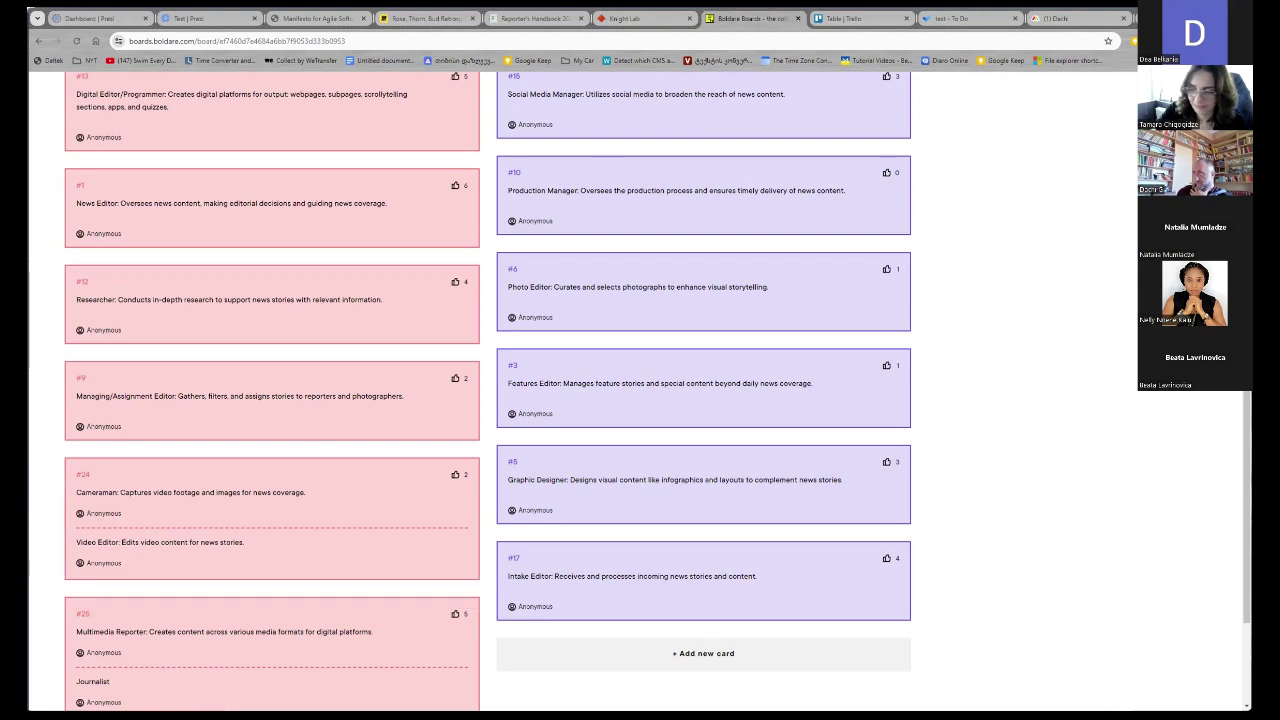
# Move the Traffic Manager card from Supplementary Roles to Important Roles, between the CEO group and the Copy Editor card
pyautogui.moveTo(349, 525)
pyautogui.scroll(1, 295, 477)
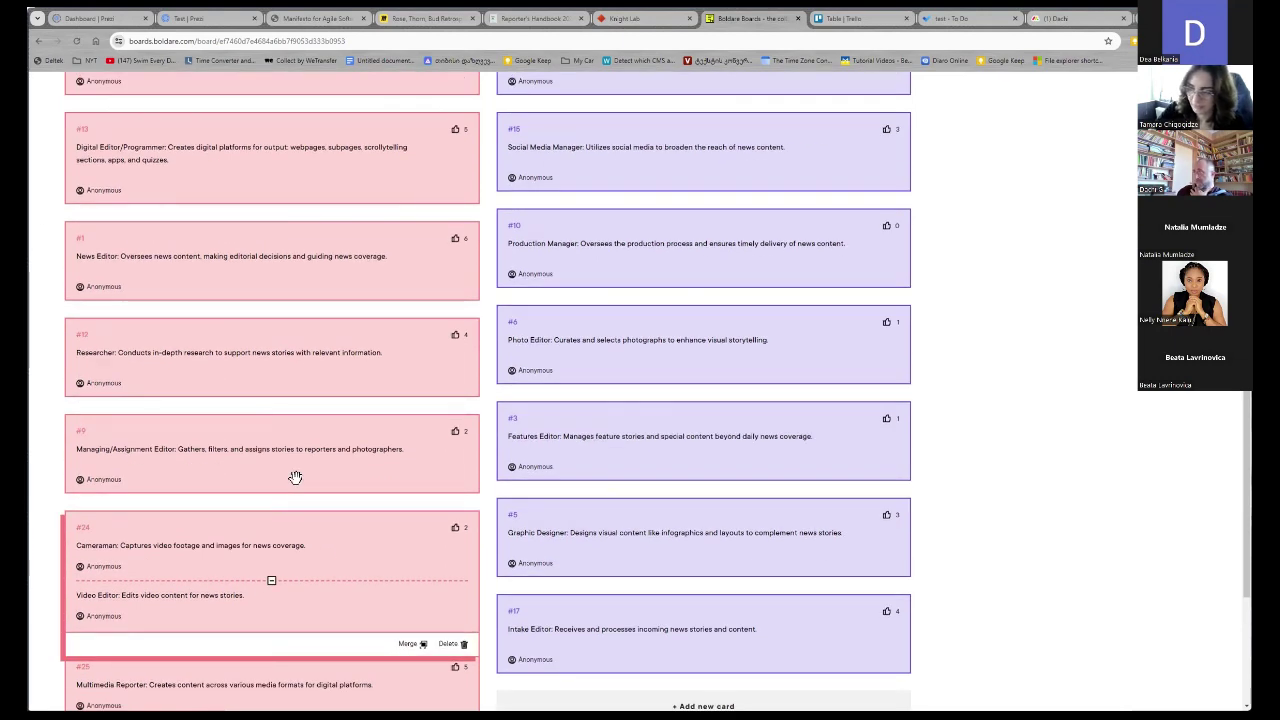
pyautogui.scroll(1, 640, 447)
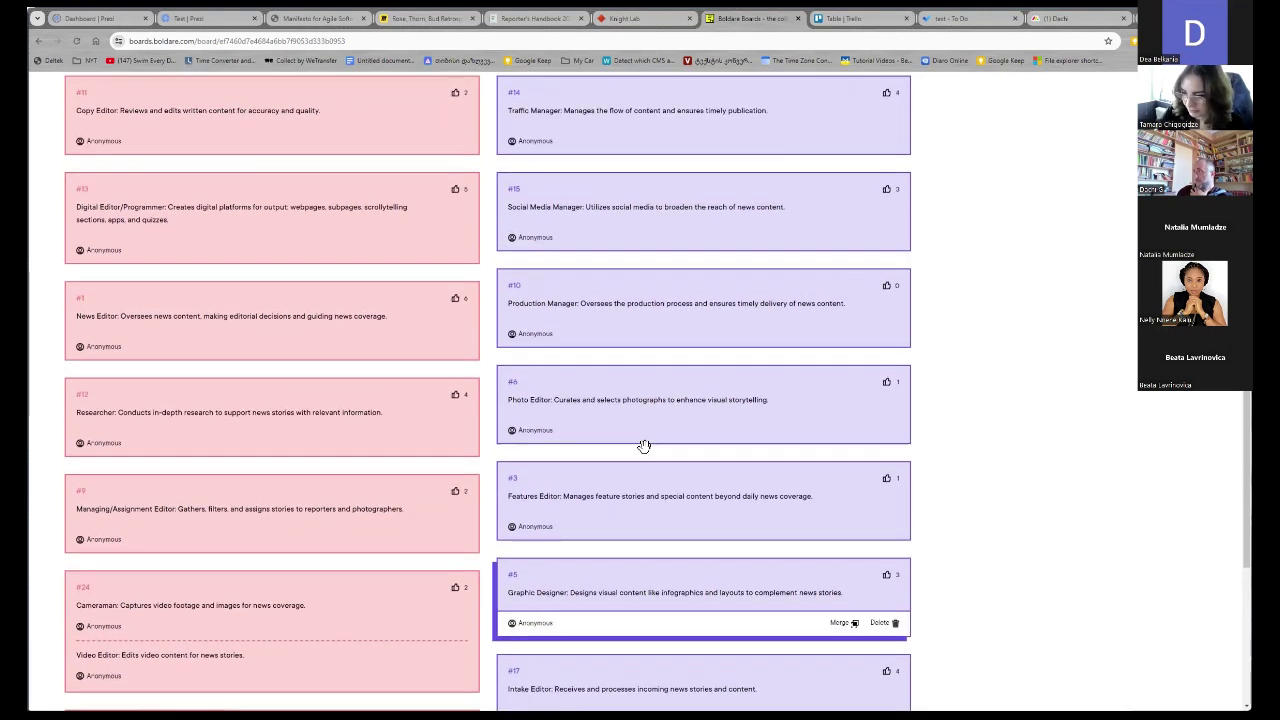
pyautogui.scroll(5, 643, 446)
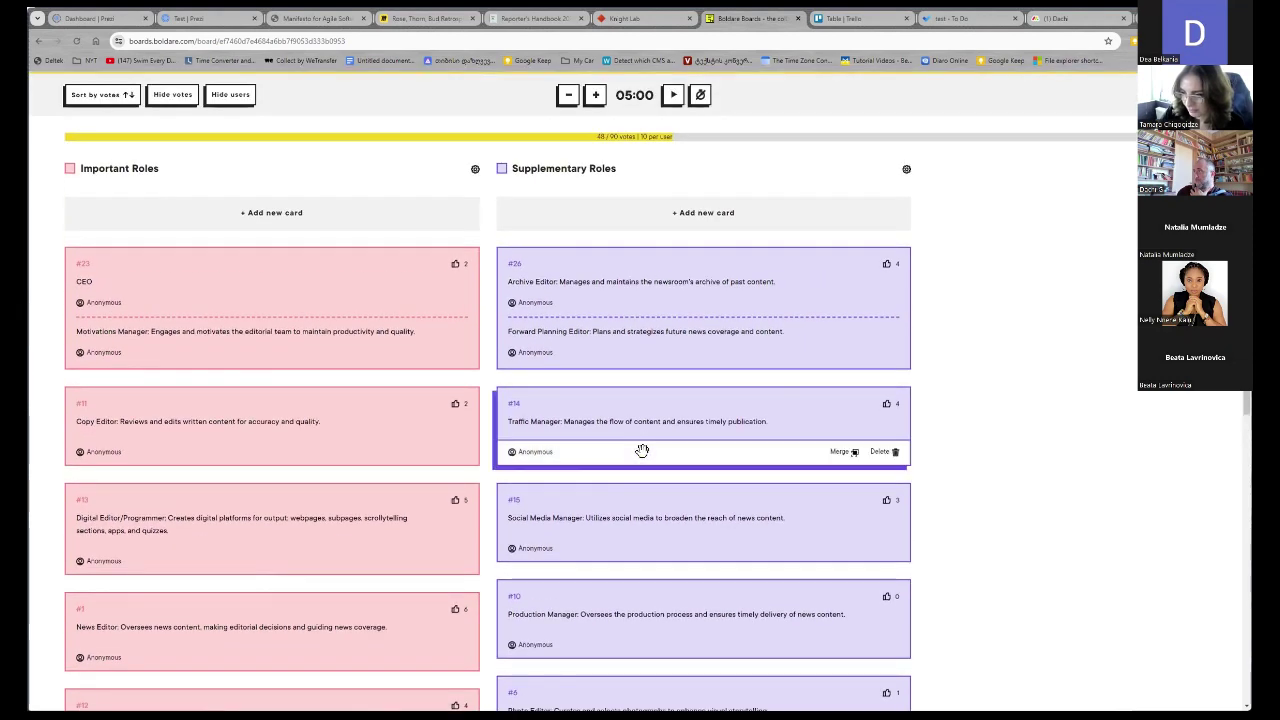
pyautogui.scroll(-1, 610, 314)
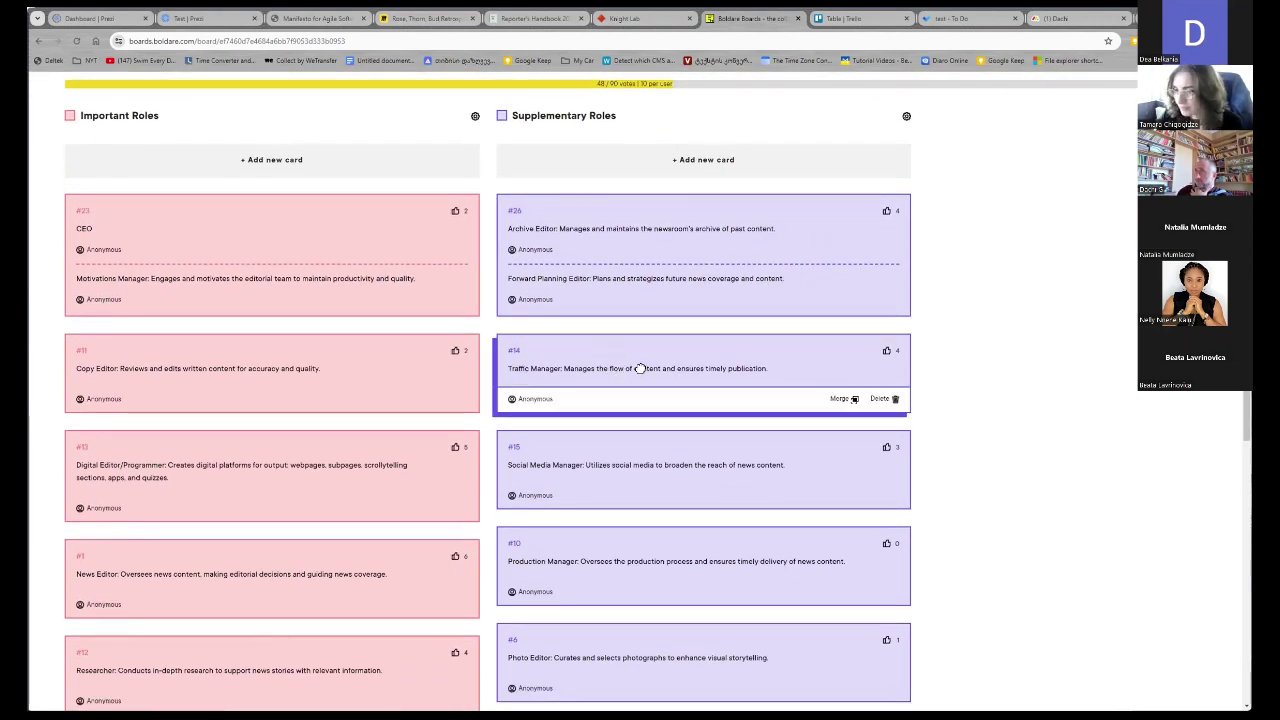
pyautogui.moveTo(640, 368); pyautogui.dragTo(200, 334)
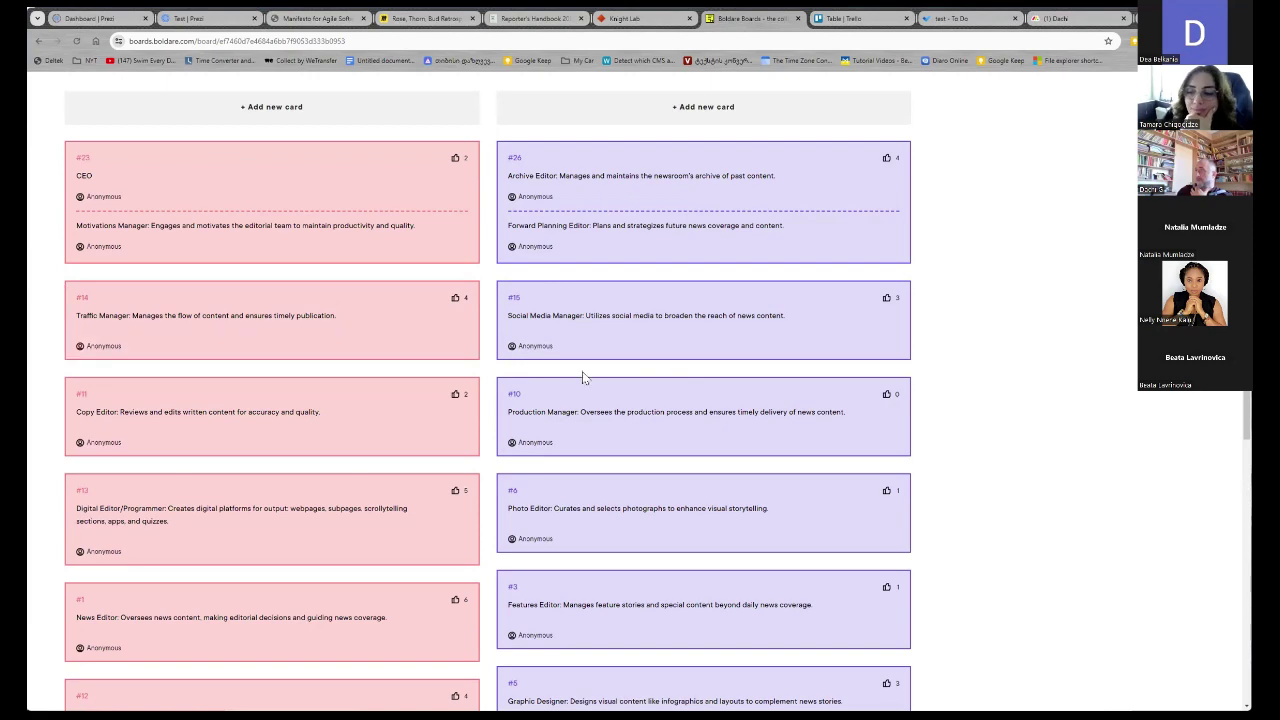
# Add a card reading "Community manager" at the end of the Important Roles column
pyautogui.scroll(-6, 582, 371)
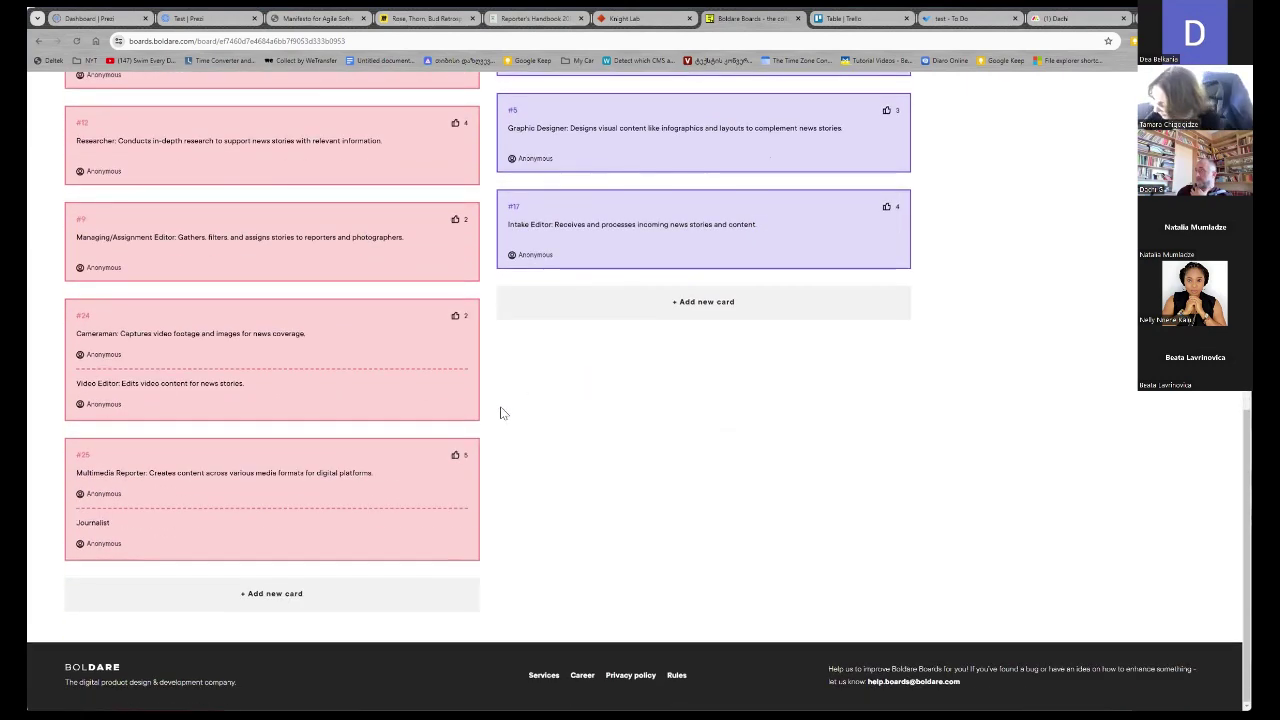
pyautogui.click(258, 593)
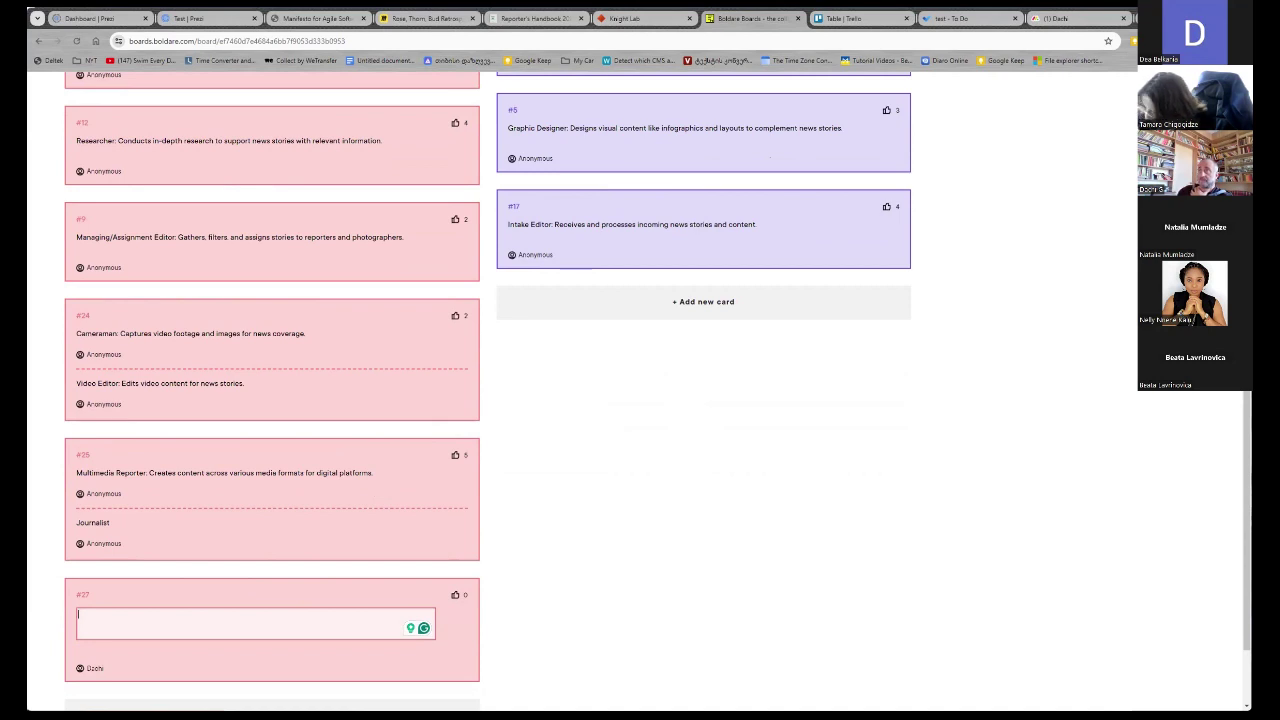
pyautogui.press('Escape')
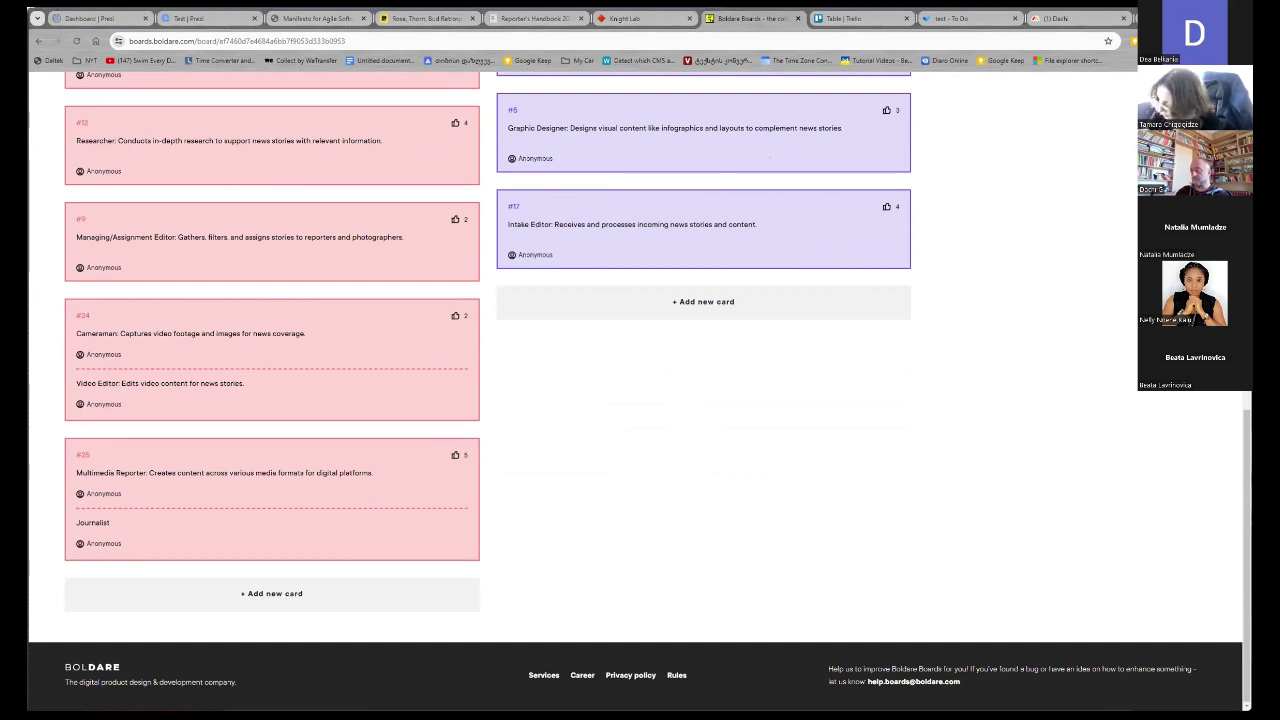
pyautogui.click(223, 599)
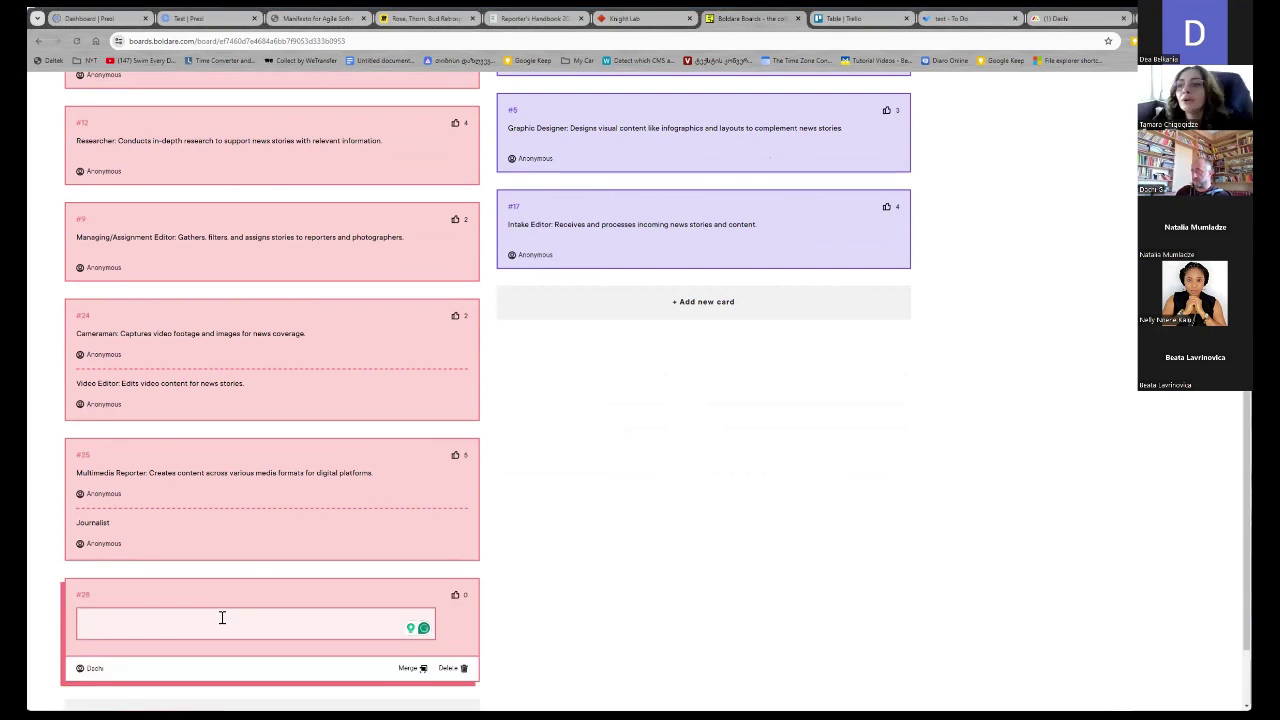
pyautogui.write('Community manager')
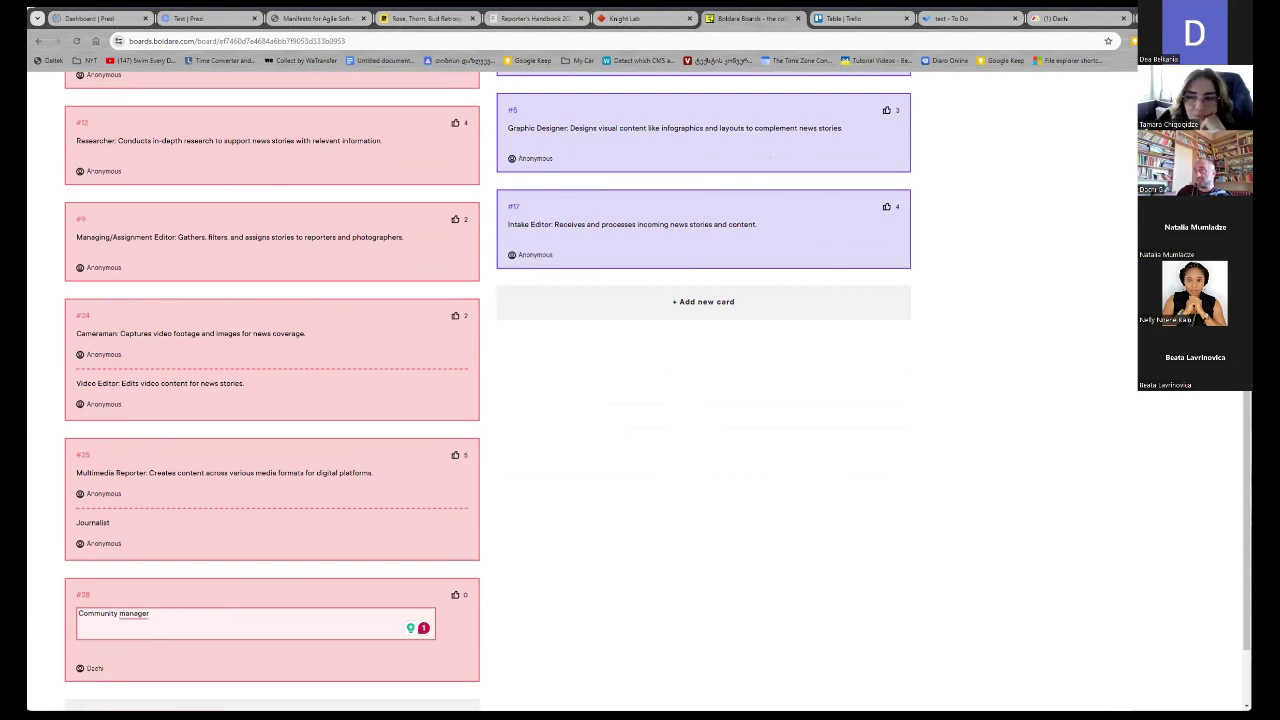
pyautogui.press('Return')
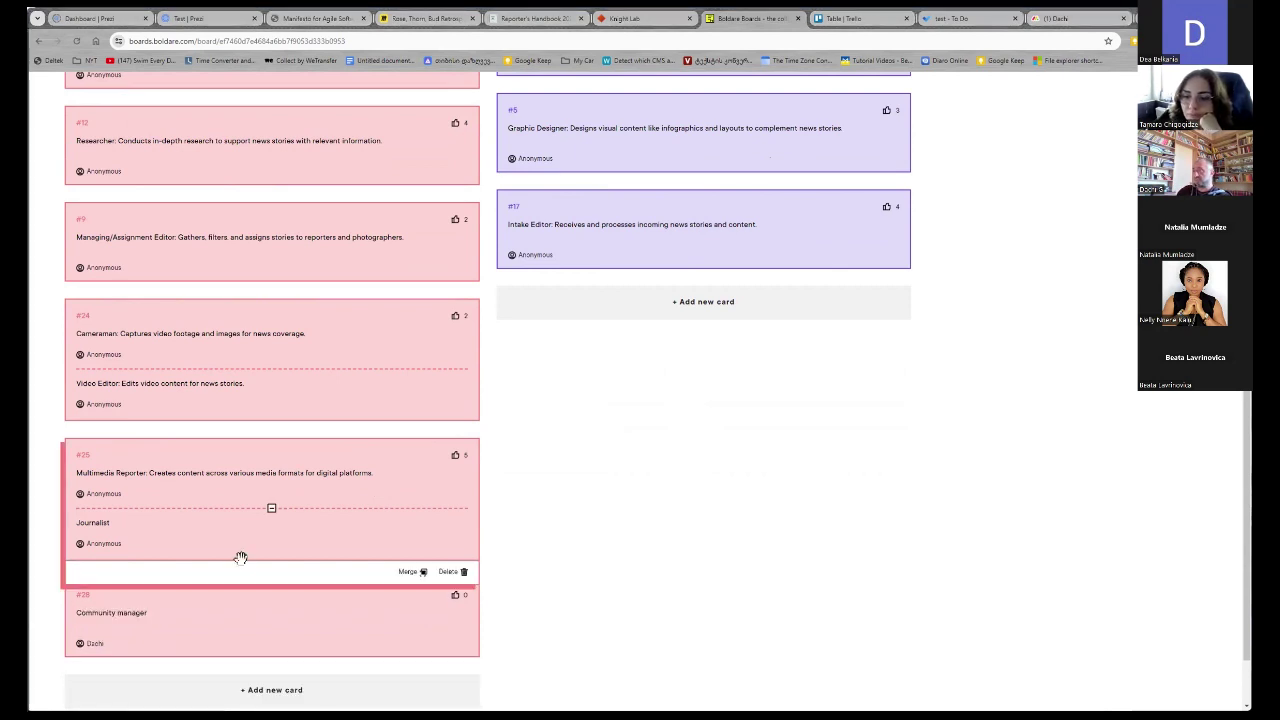
# Change the new card's text to "Community Engagement Manager"
pyautogui.click(120, 612)
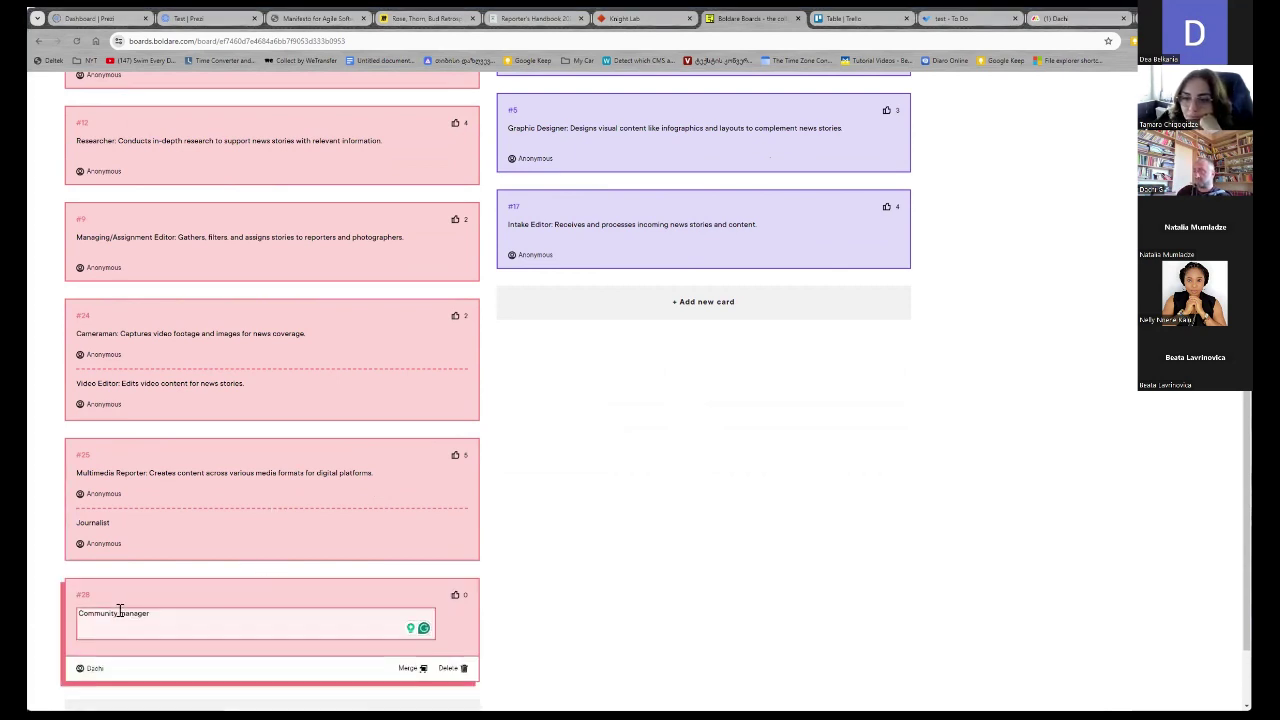
pyautogui.write('Engagement')
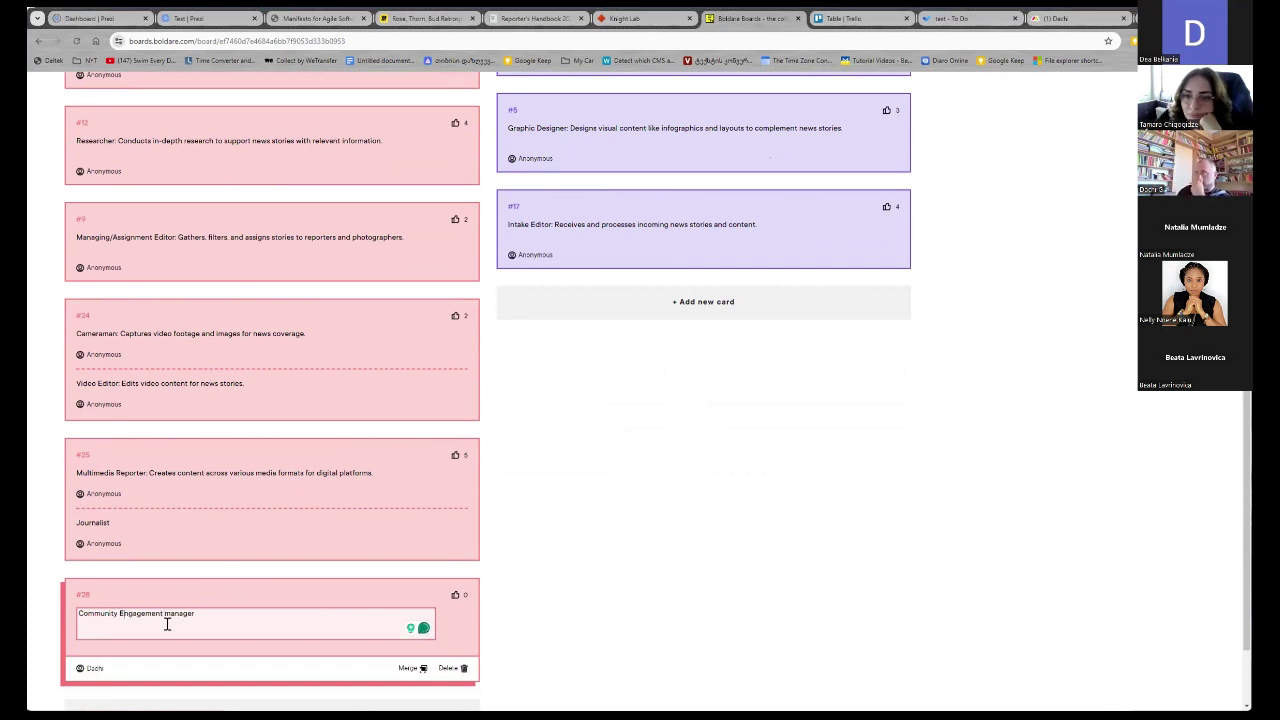
pyautogui.click(199, 618)
pyautogui.click(168, 613)
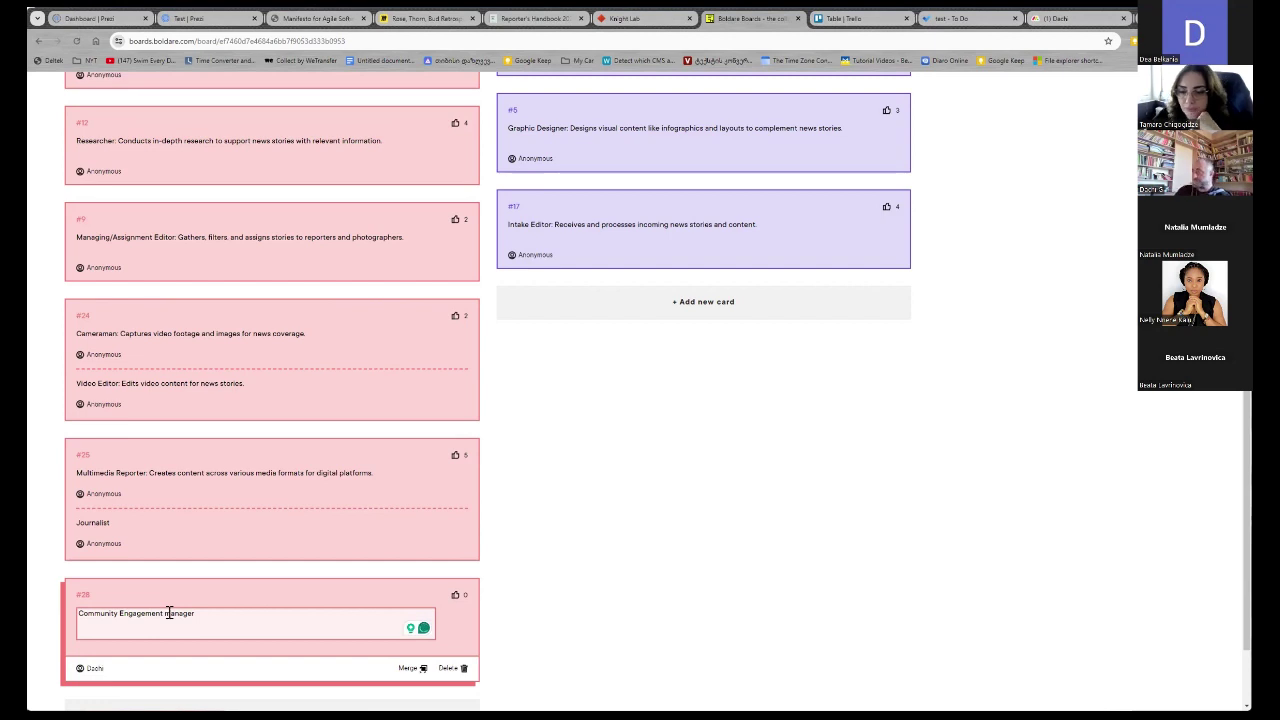
pyautogui.press('BackSpace')
pyautogui.write('M')
pyautogui.click(608, 561)
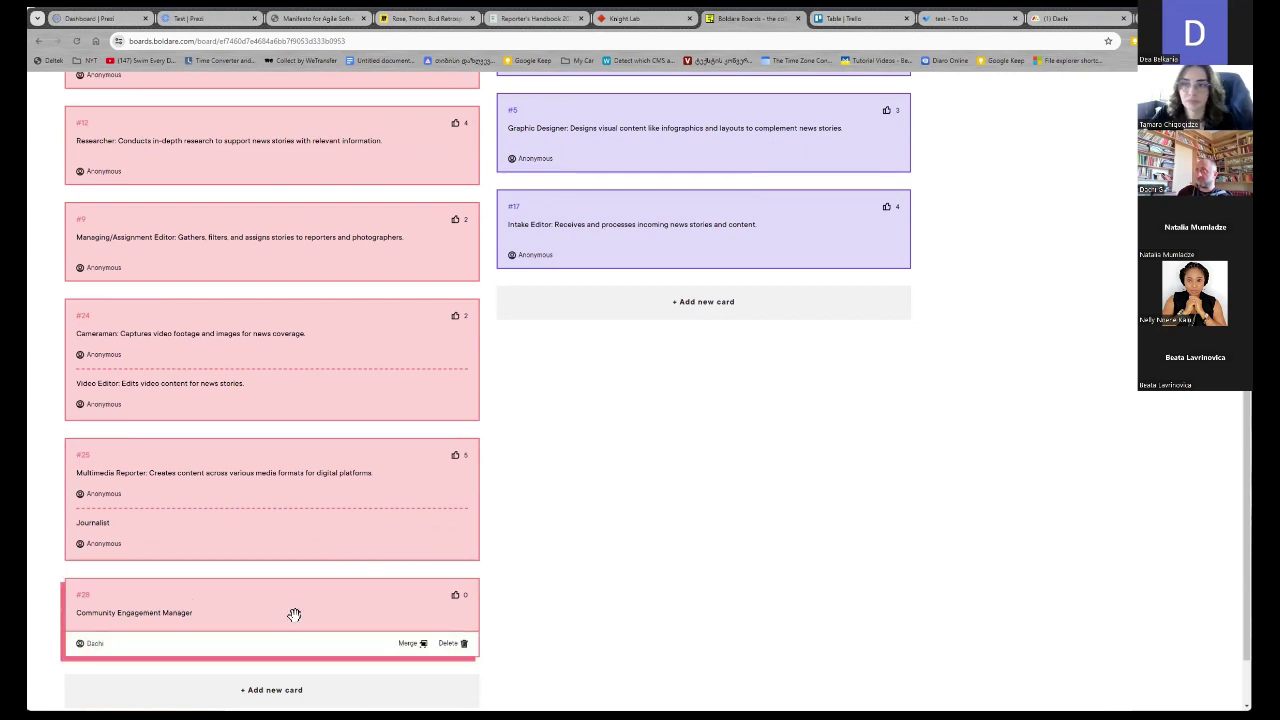
# Look through the Important Roles cards for a role related to Community Engagement Manager
pyautogui.scroll(2, 300, 575)
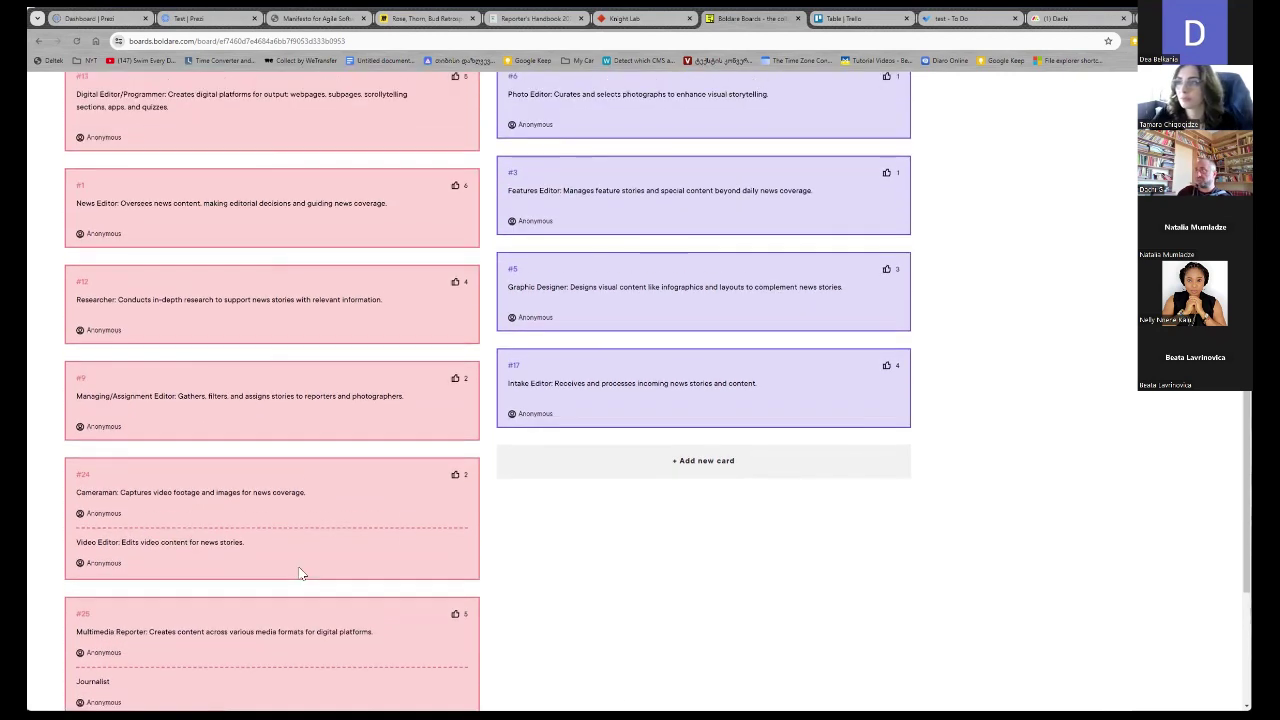
pyautogui.scroll(5, 300, 573)
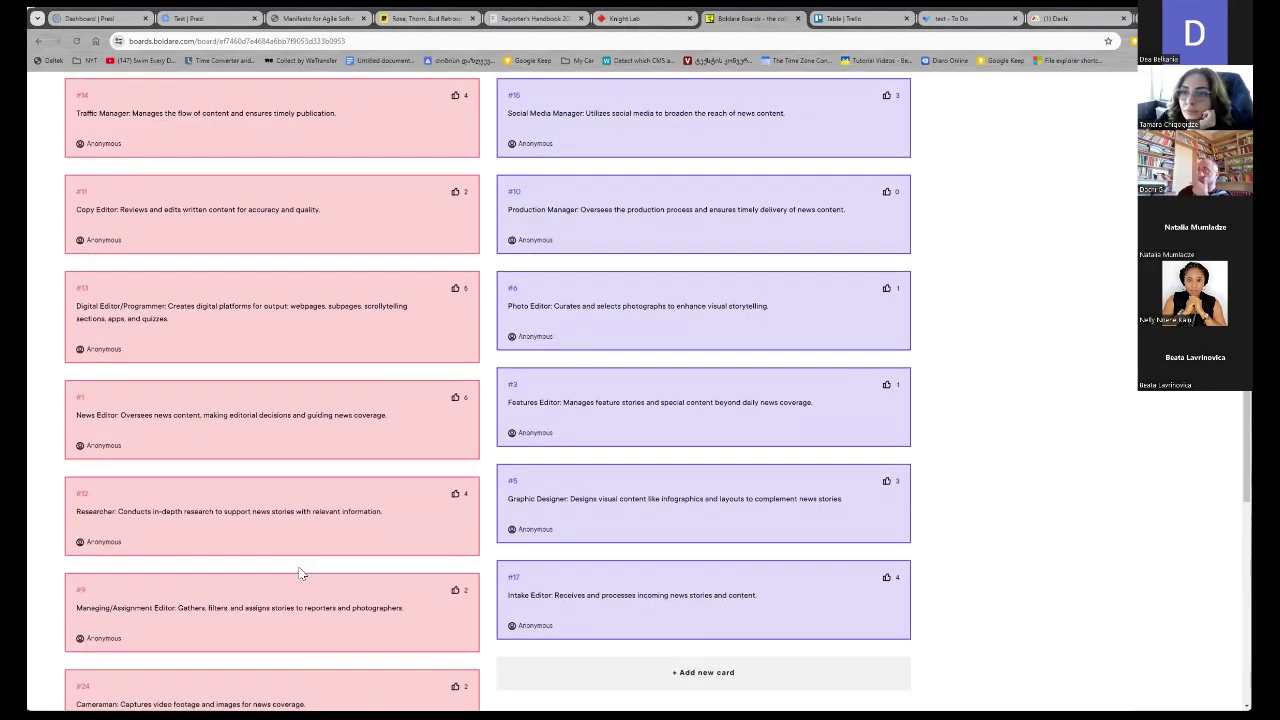
pyautogui.scroll(6, 300, 573)
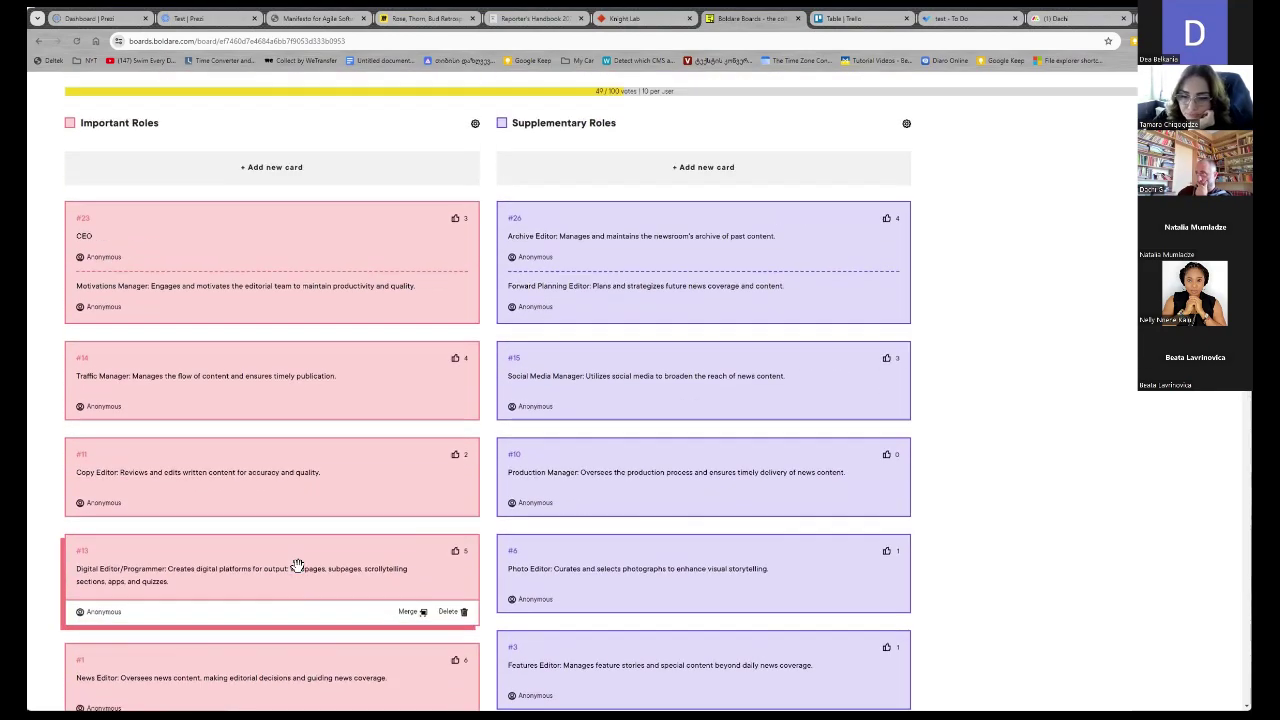
pyautogui.scroll(-1, 290, 490)
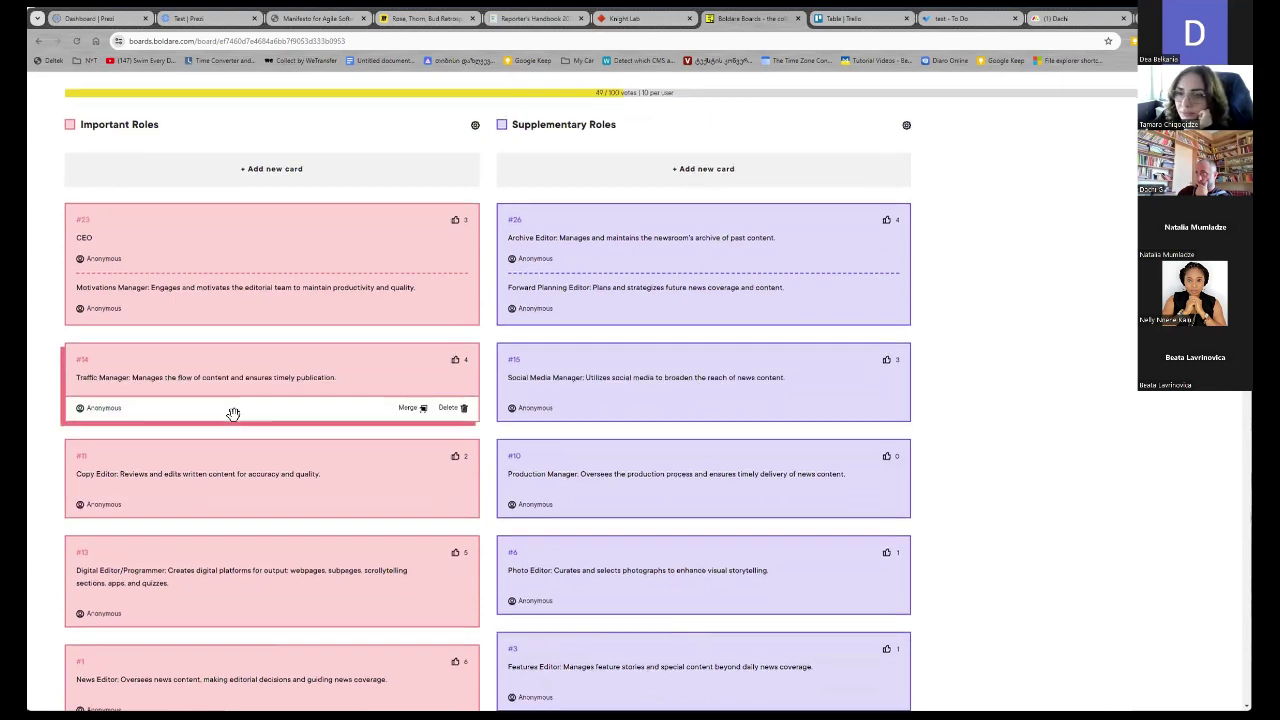
pyautogui.scroll(-6, 235, 420)
pyautogui.scroll(-4, 234, 420)
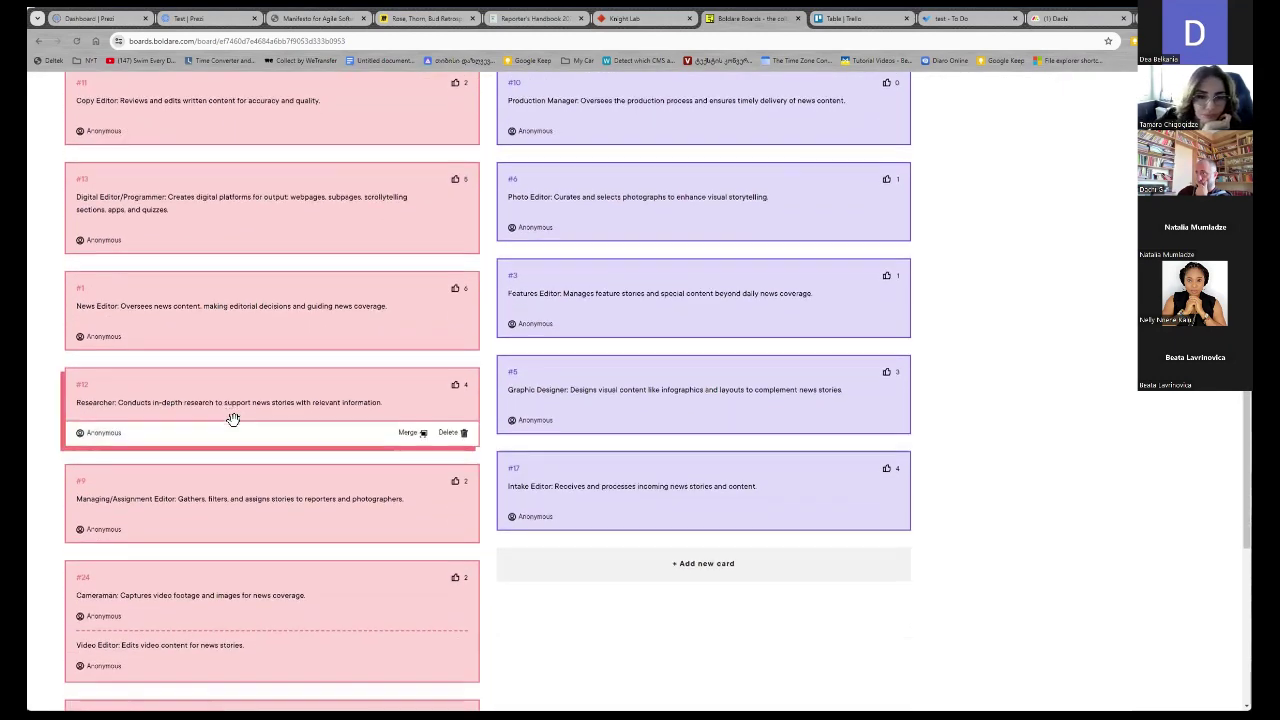
pyautogui.scroll(-3, 232, 418)
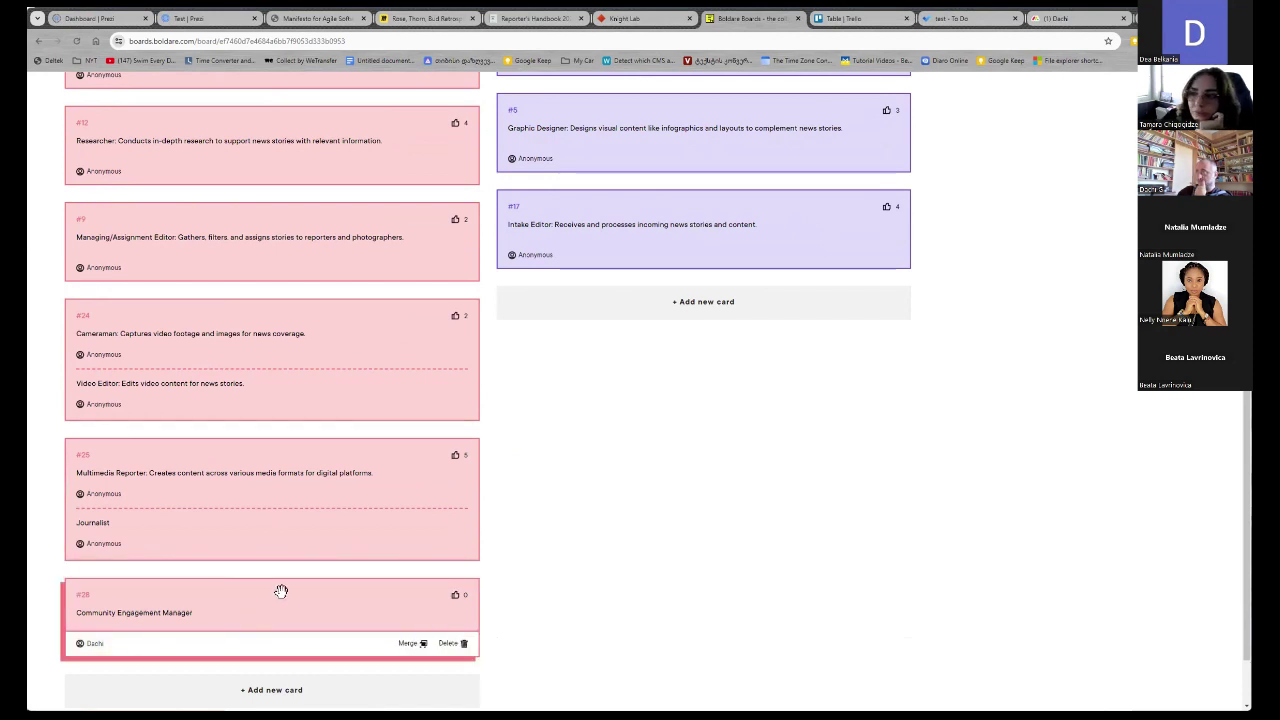
# Try to move the Community Engagement Manager card upward within Important Roles
pyautogui.scroll(1, 280, 591)
pyautogui.scroll(-1, 275, 605)
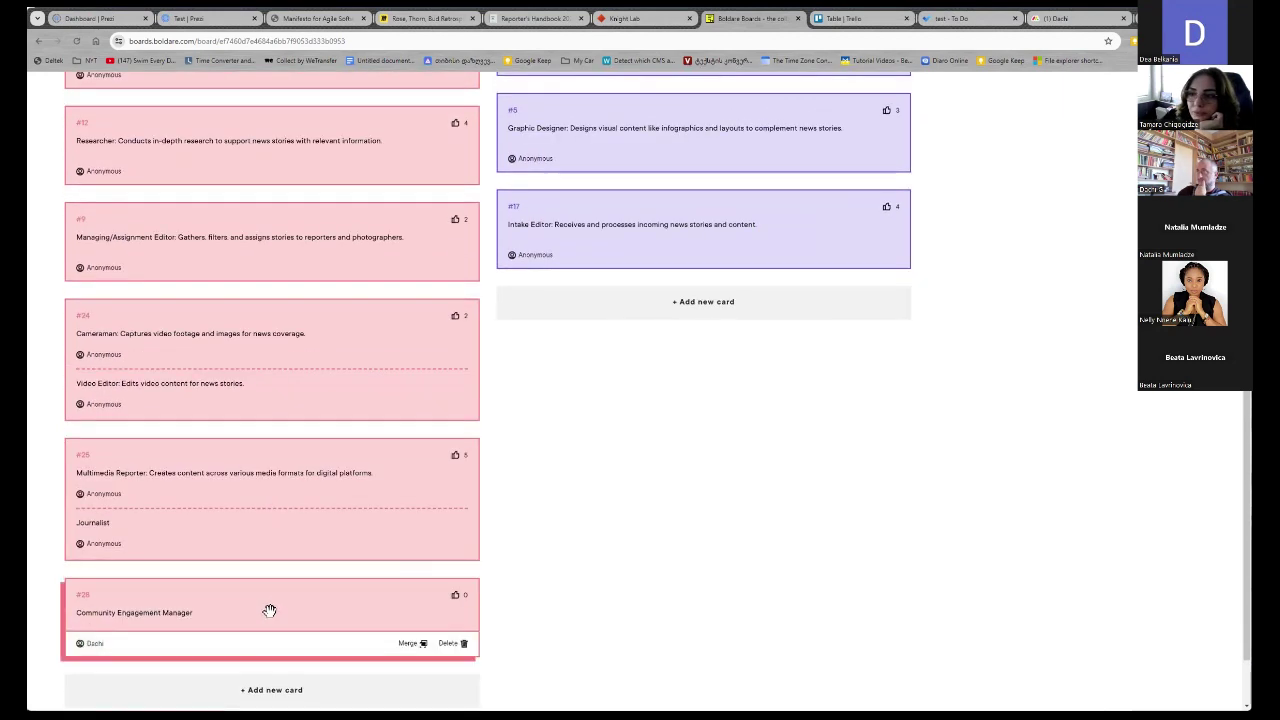
pyautogui.moveTo(269, 610); pyautogui.dragTo(264, 505)
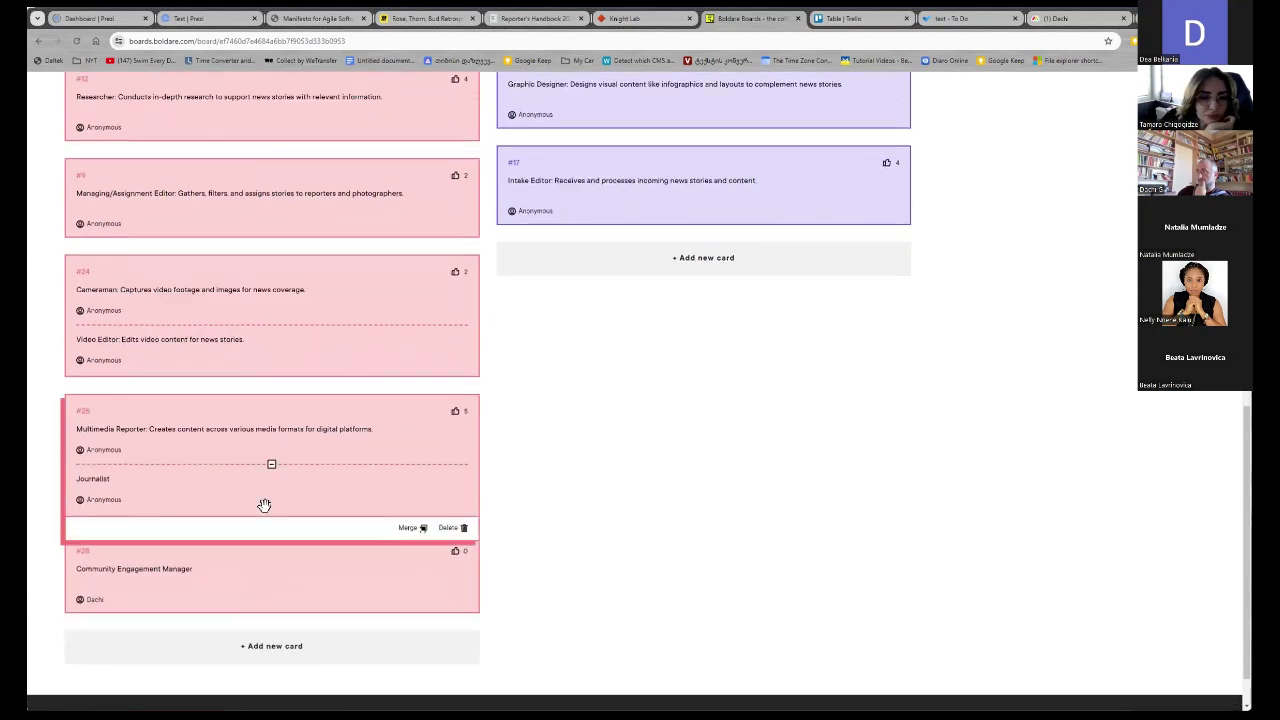
# Merge the Community Engagement Manager card into the Traffic Manager card under Important Roles
pyautogui.scroll(4, 264, 505)
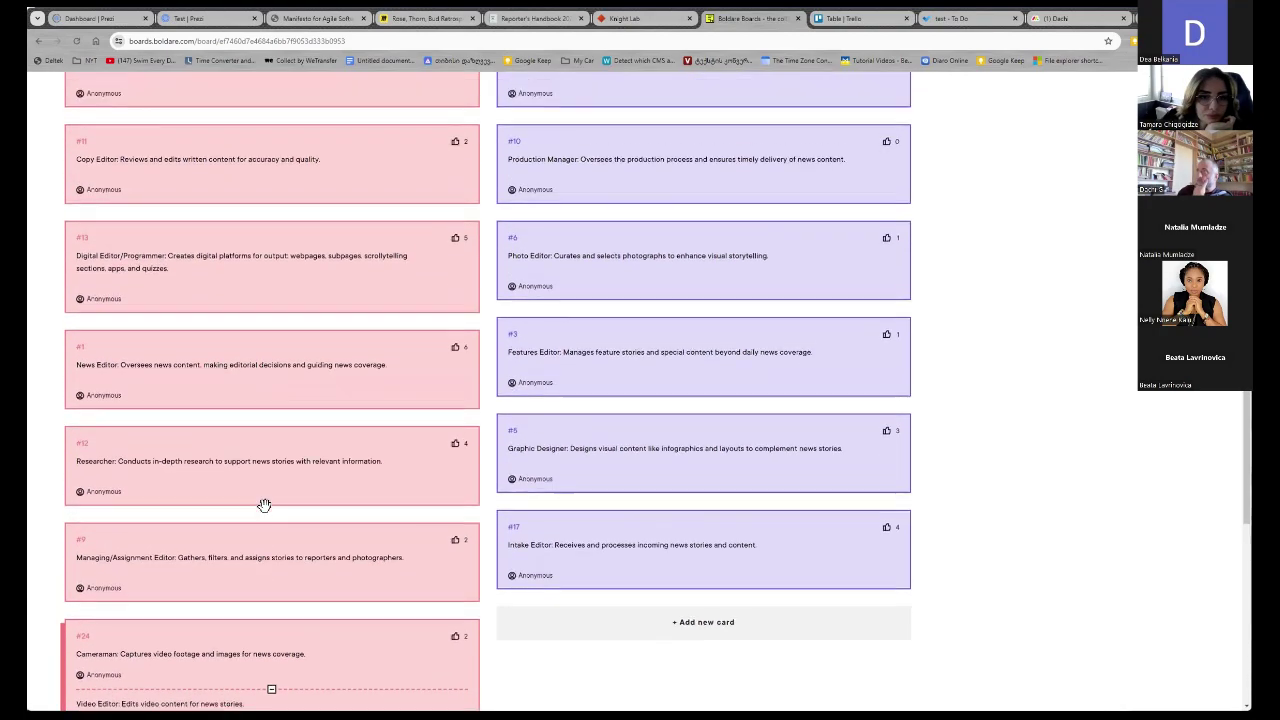
pyautogui.scroll(4, 264, 505)
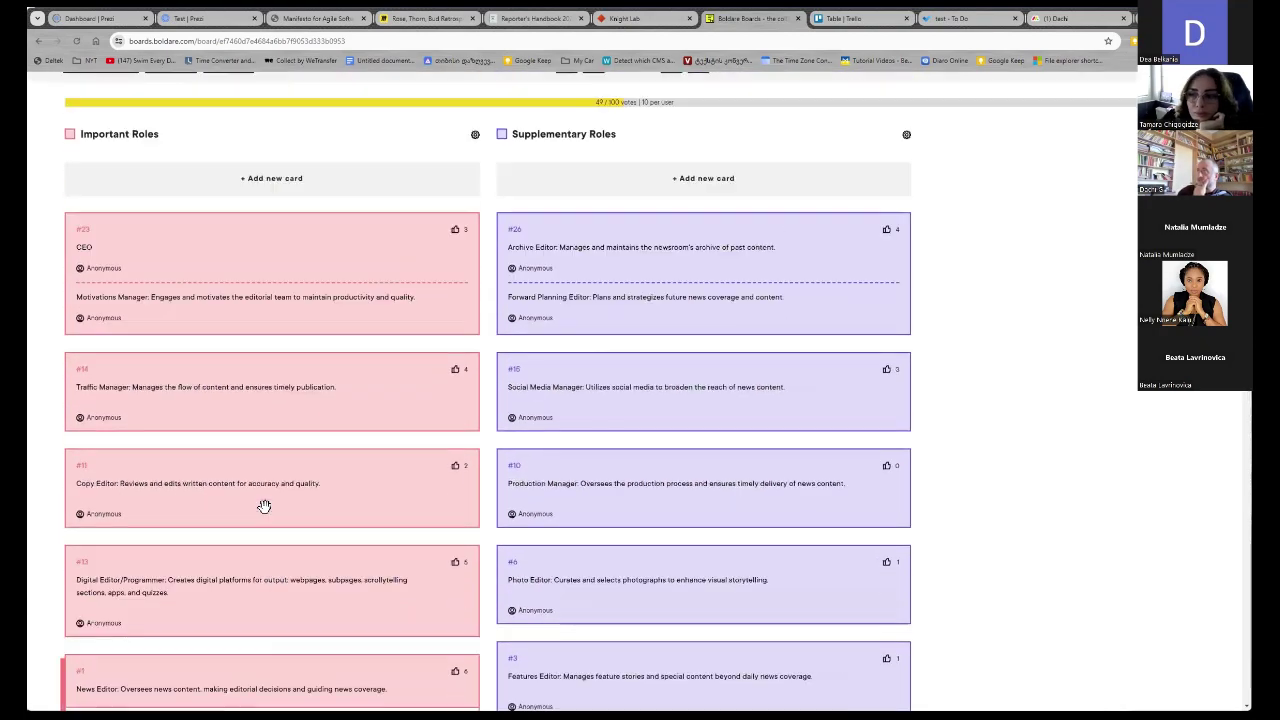
pyautogui.scroll(1, 264, 505)
pyautogui.scroll(-2, 244, 445)
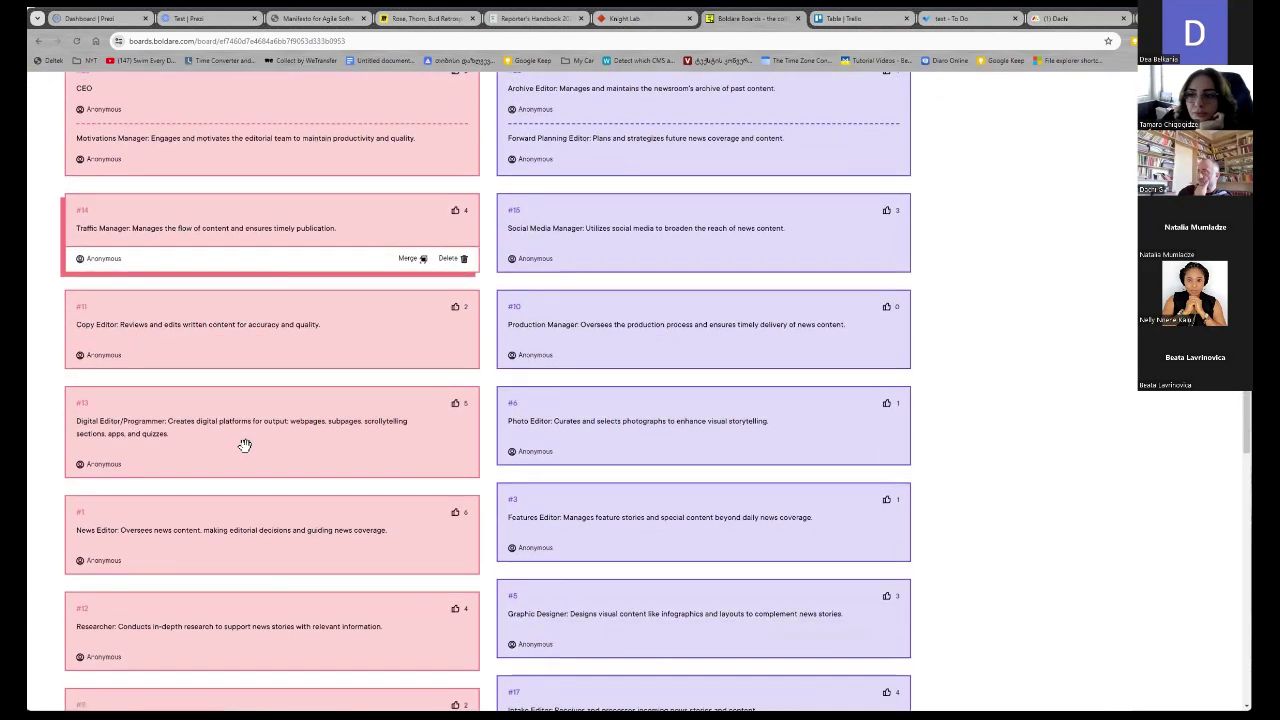
pyautogui.scroll(-10, 244, 445)
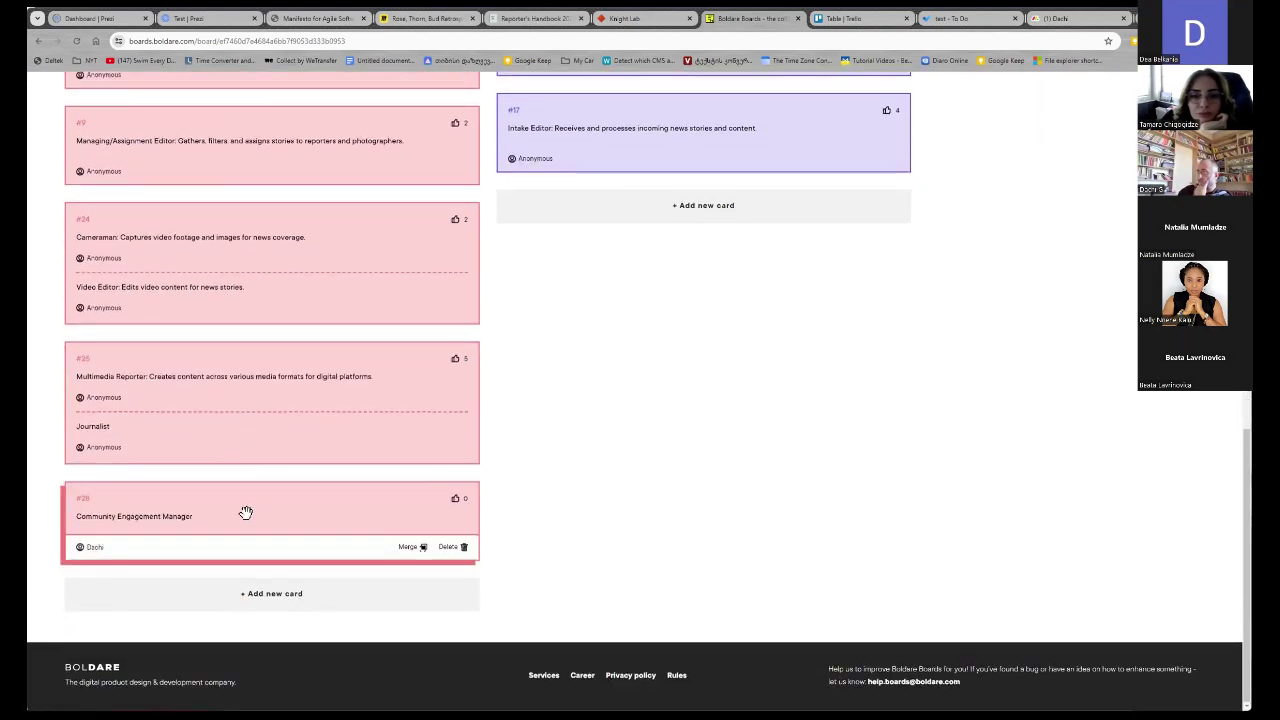
pyautogui.moveTo(245, 512); pyautogui.dragTo(243, 449)
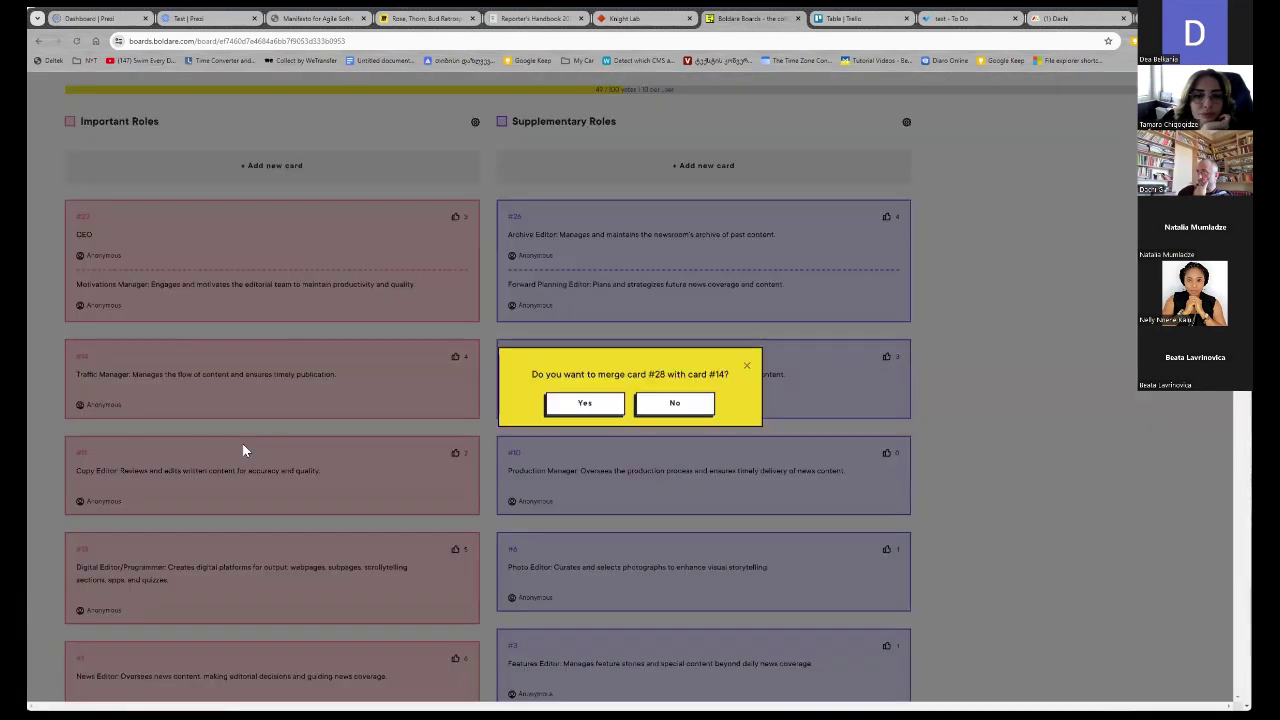
pyautogui.click(581, 407)
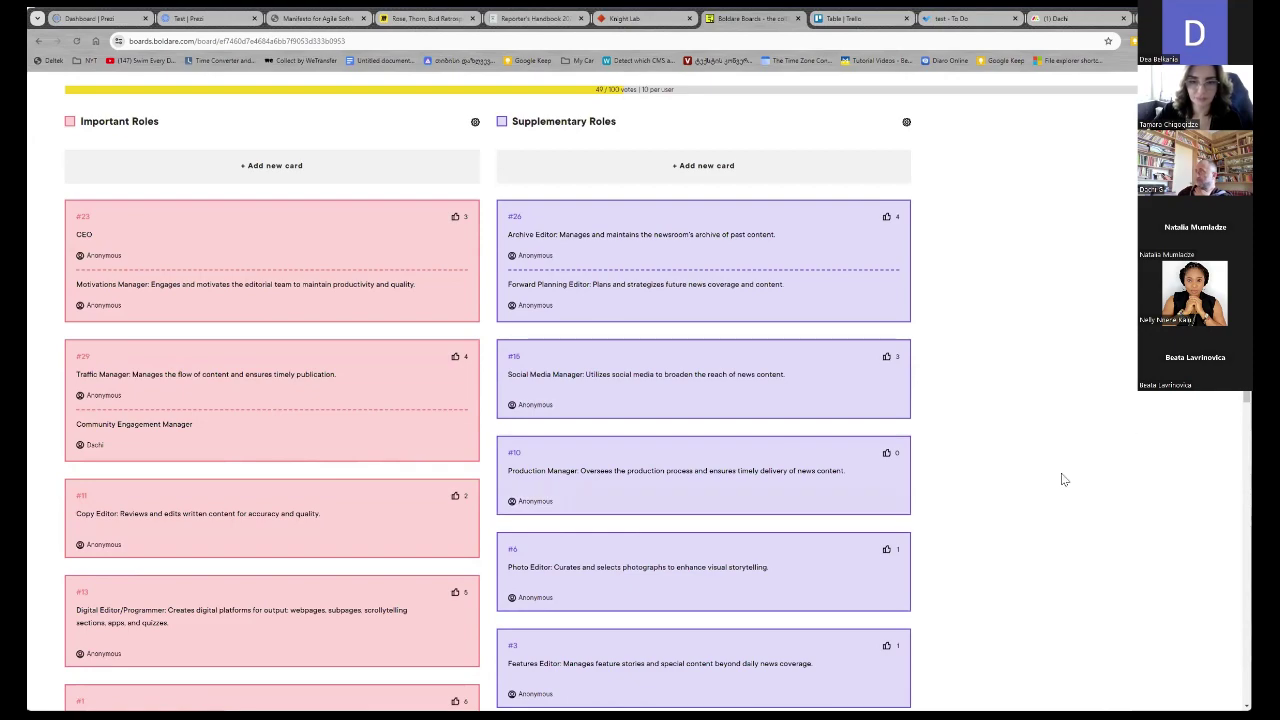
# Review the updated Key Roles of the Newsroom Production Team board, checking the merged groups and votes in both columns
pyautogui.scroll(-6, 420, 420)
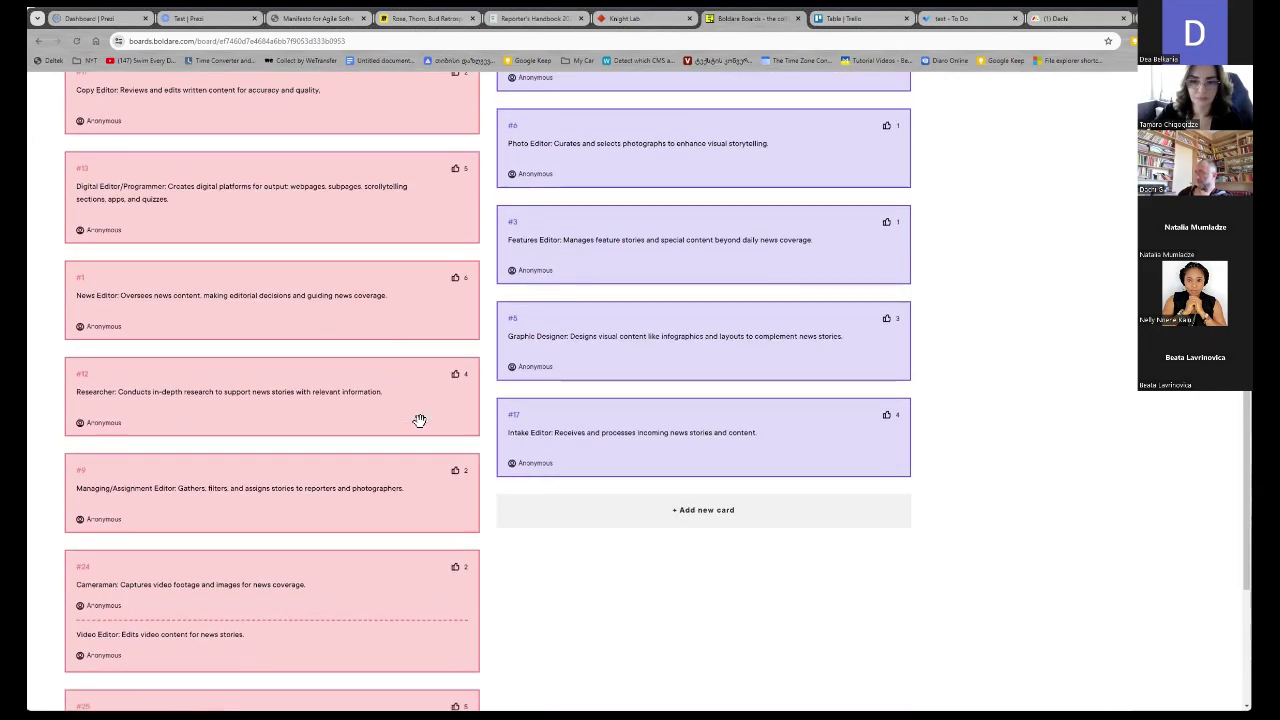
pyautogui.scroll(-2, 419, 423)
pyautogui.scroll(7, 409, 475)
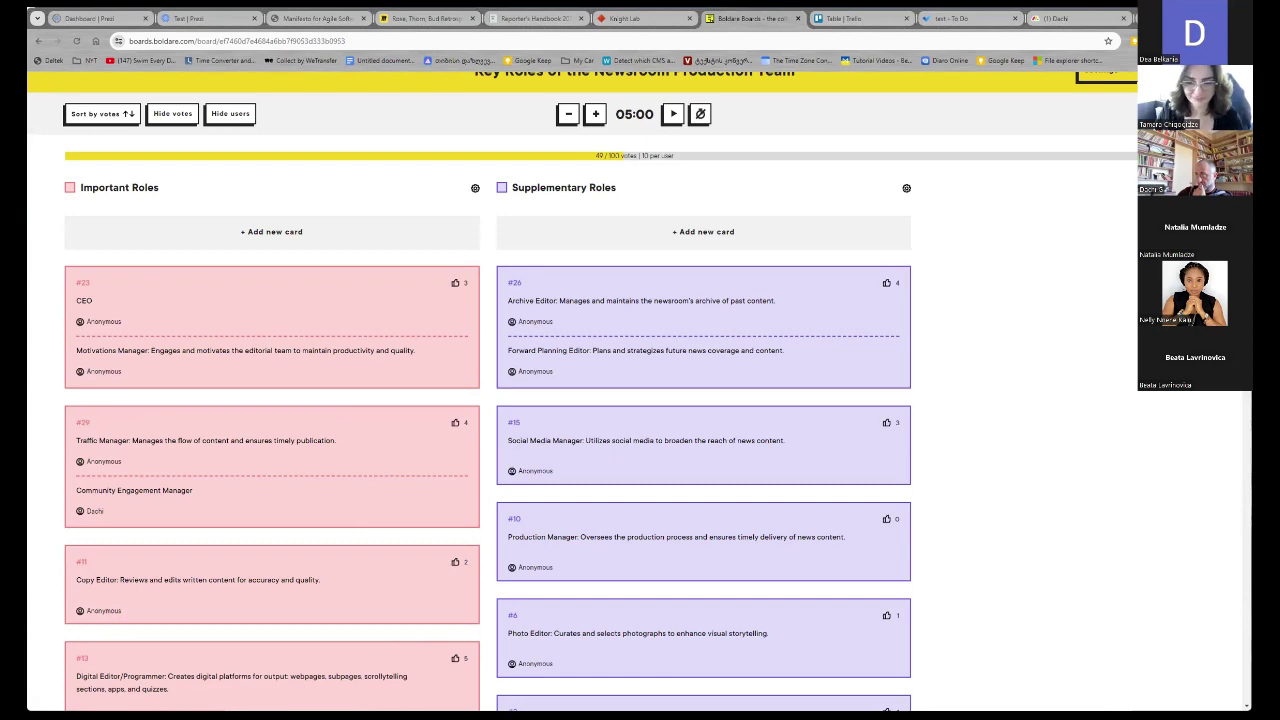
pyautogui.scroll(-5, 444, 472)
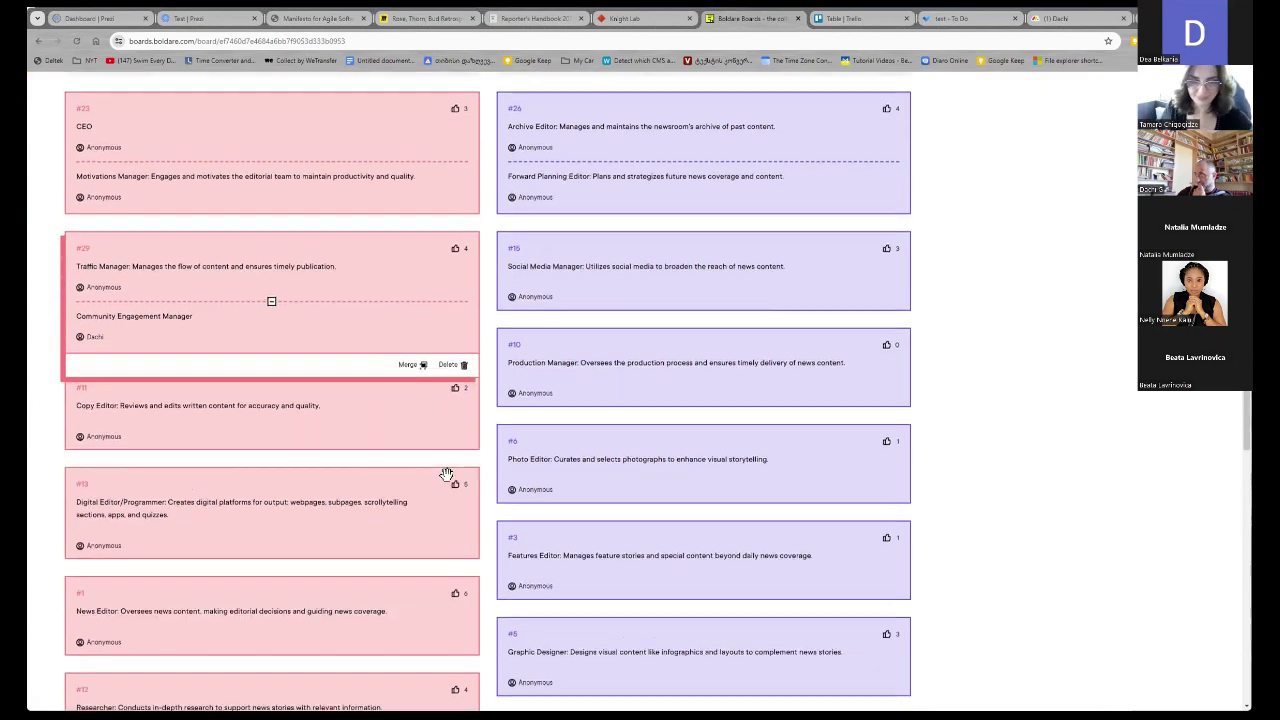
pyautogui.scroll(-5, 446, 473)
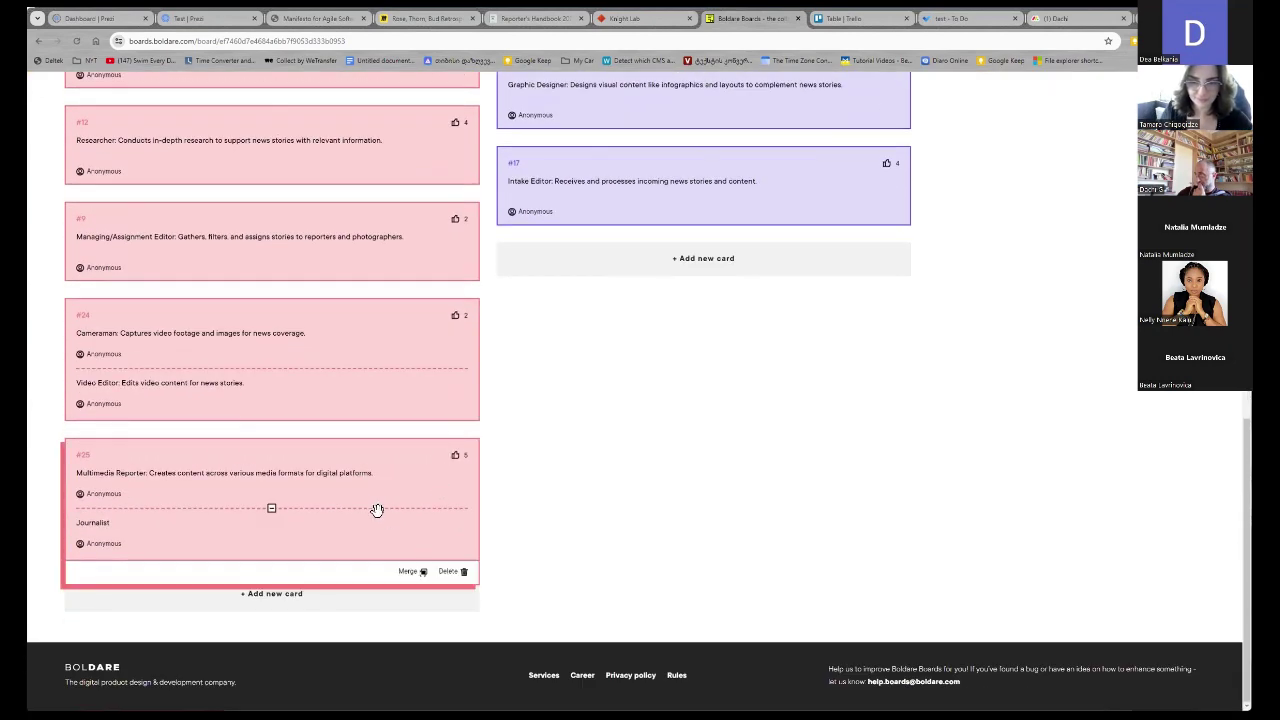
pyautogui.scroll(5, 374, 509)
pyautogui.scroll(5, 374, 504)
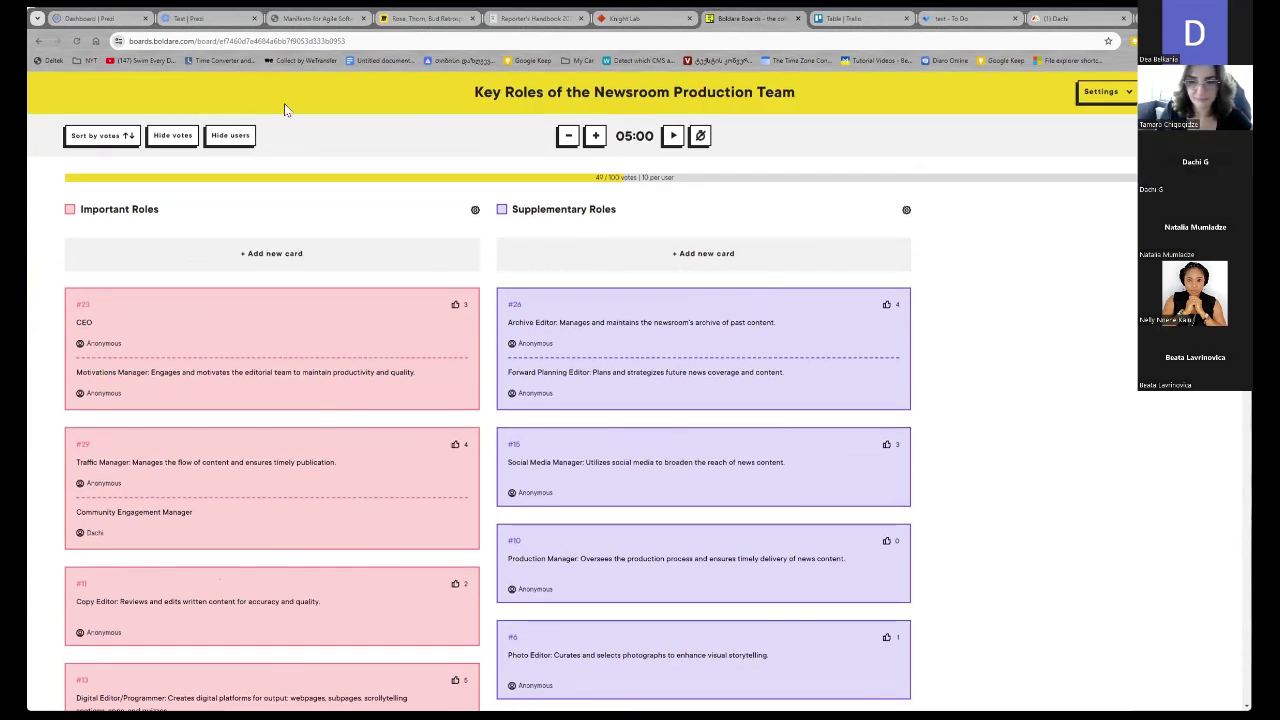
pyautogui.moveTo(390, 400)
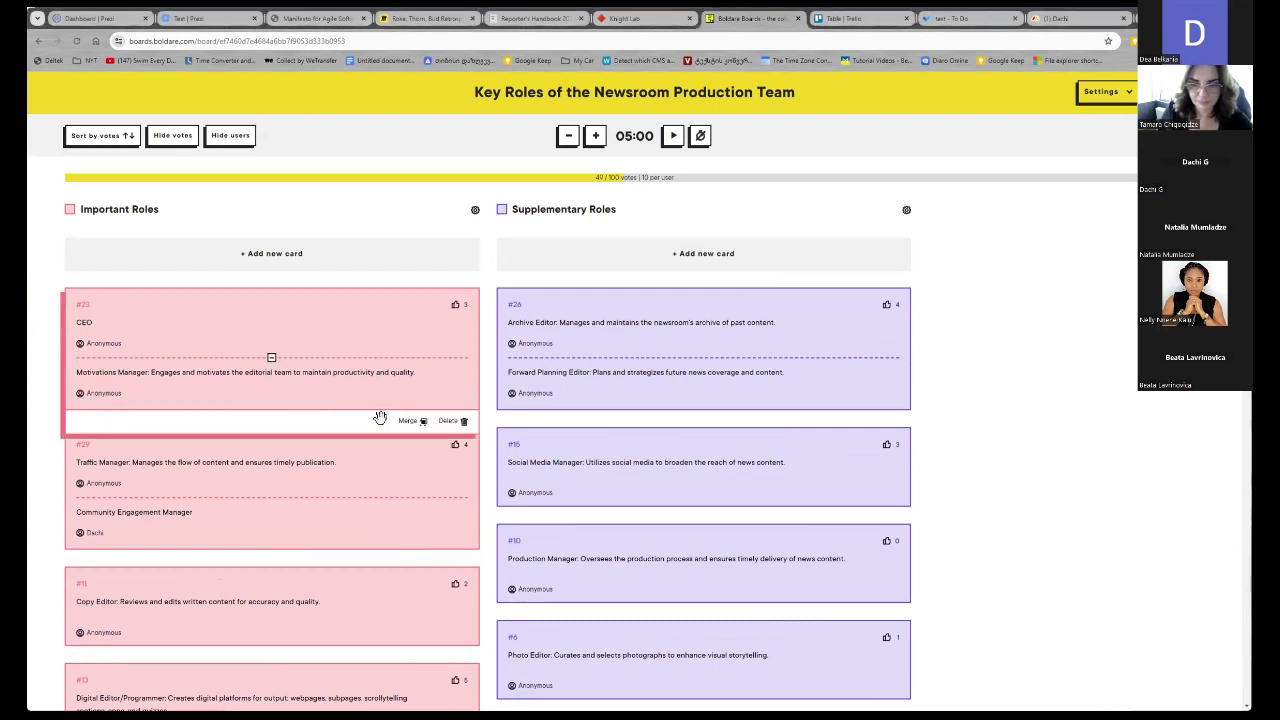
# Read through the role cards in the Important Roles and Supplementary Roles columns, checking their descriptions, merged groups and votes
pyautogui.scroll(-1, 380, 417)
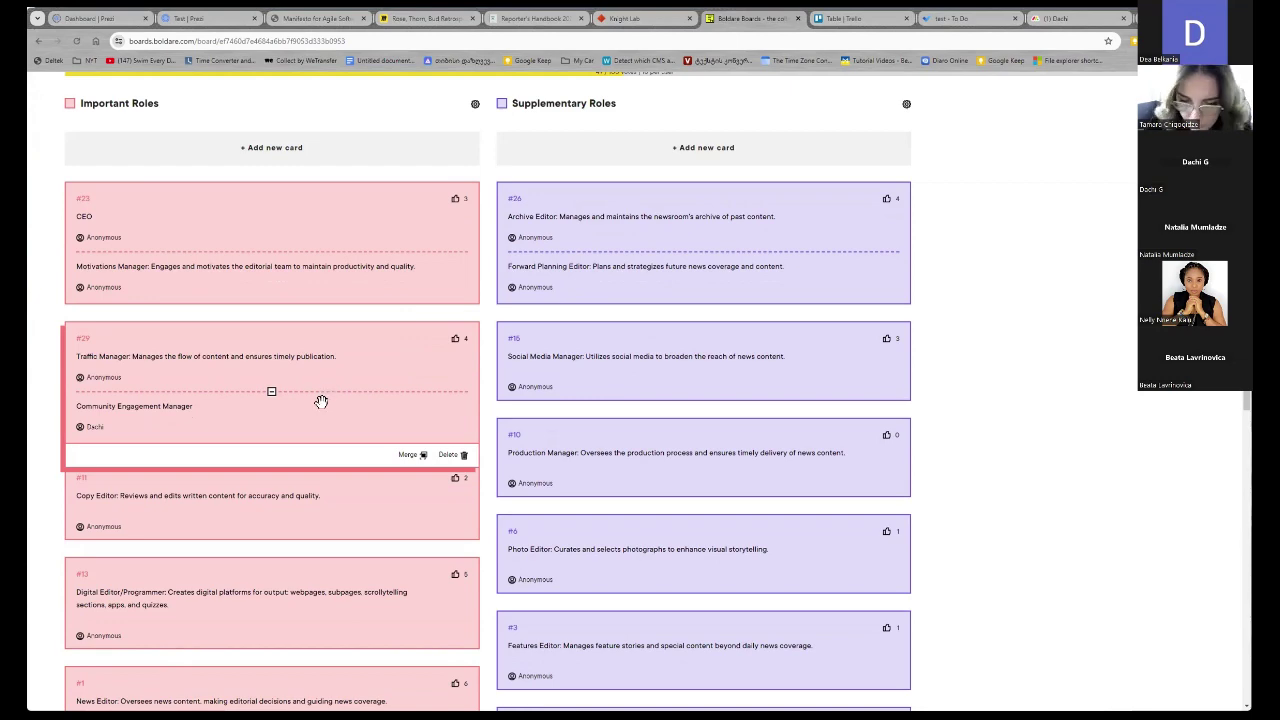
pyautogui.scroll(-5, 320, 402)
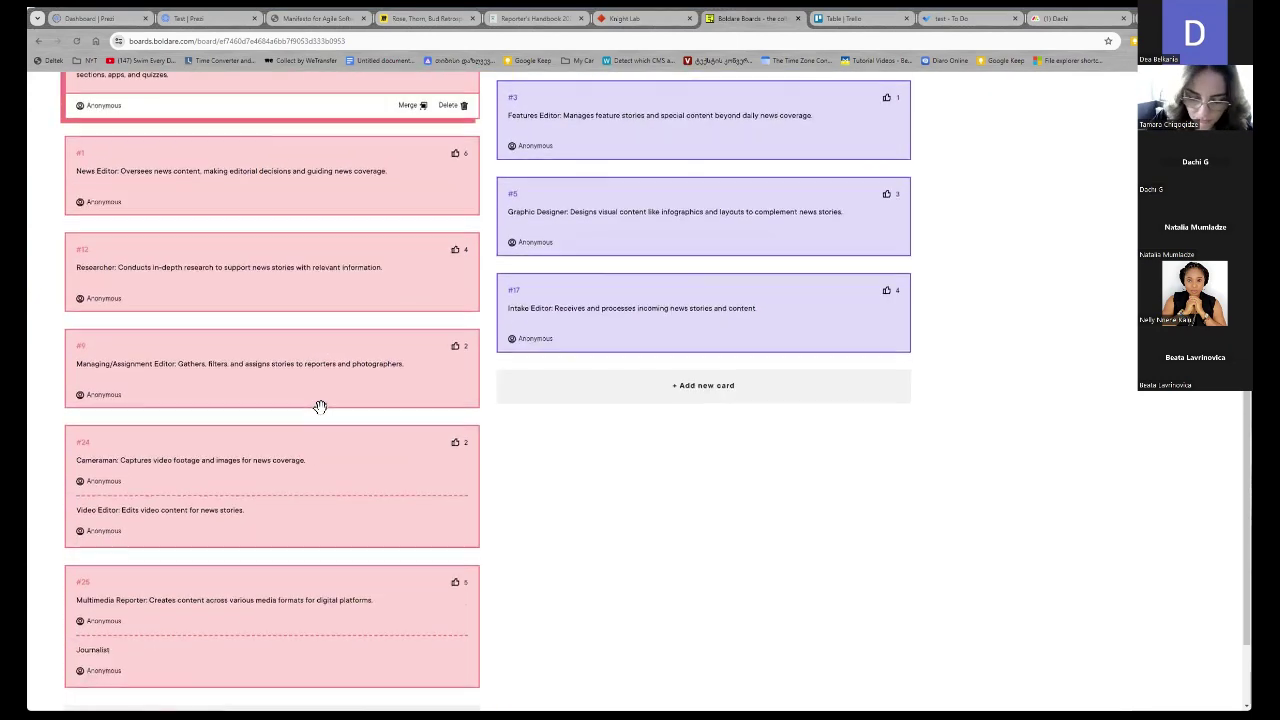
pyautogui.scroll(-2, 320, 407)
pyautogui.scroll(4, 294, 451)
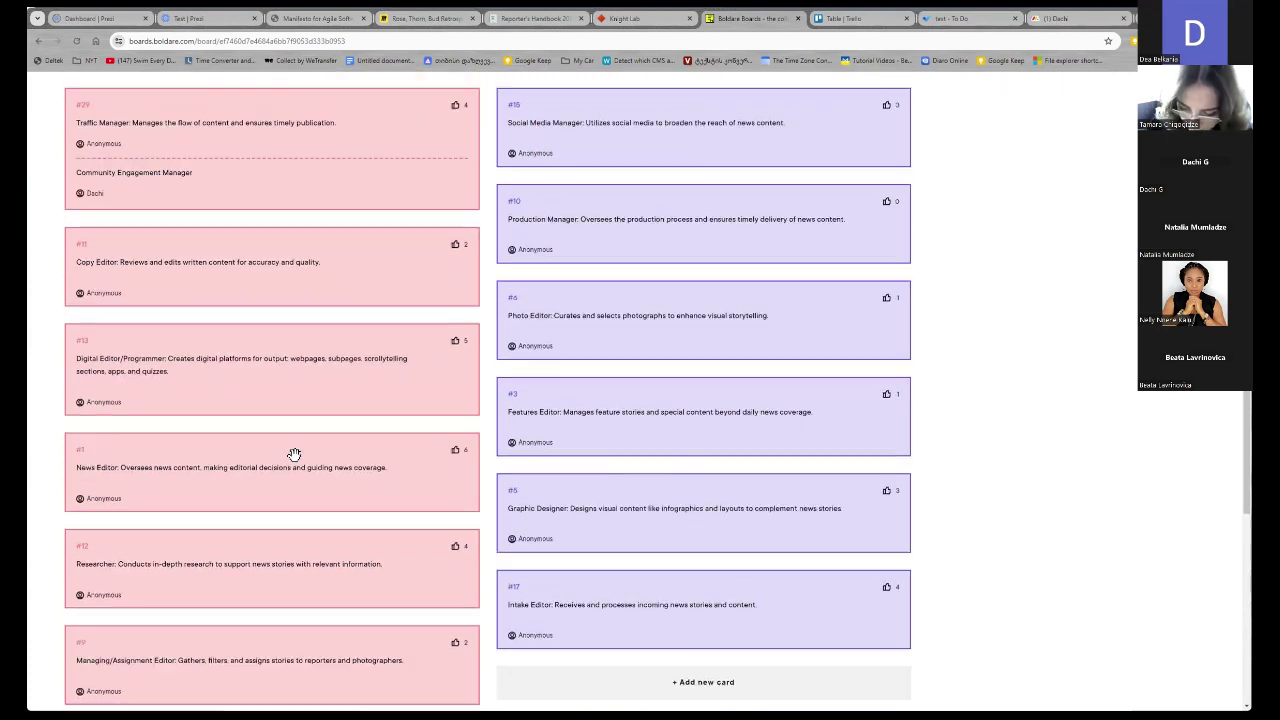
pyautogui.scroll(3, 294, 454)
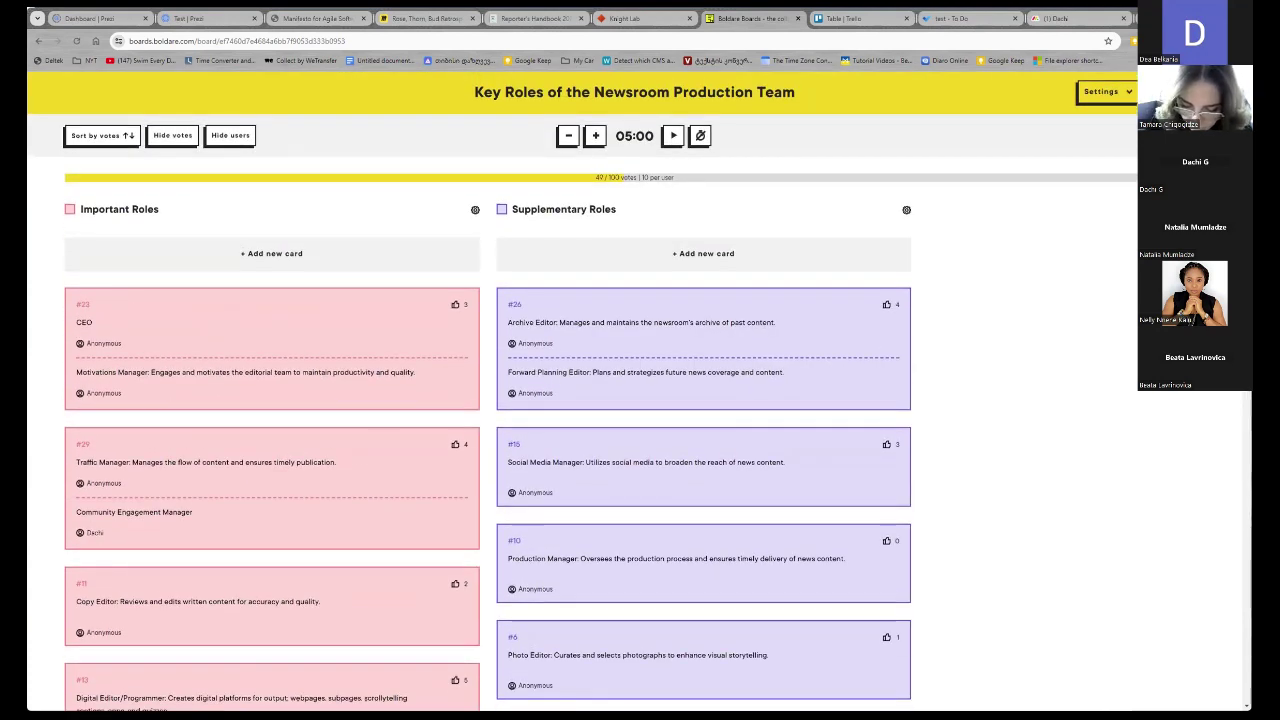
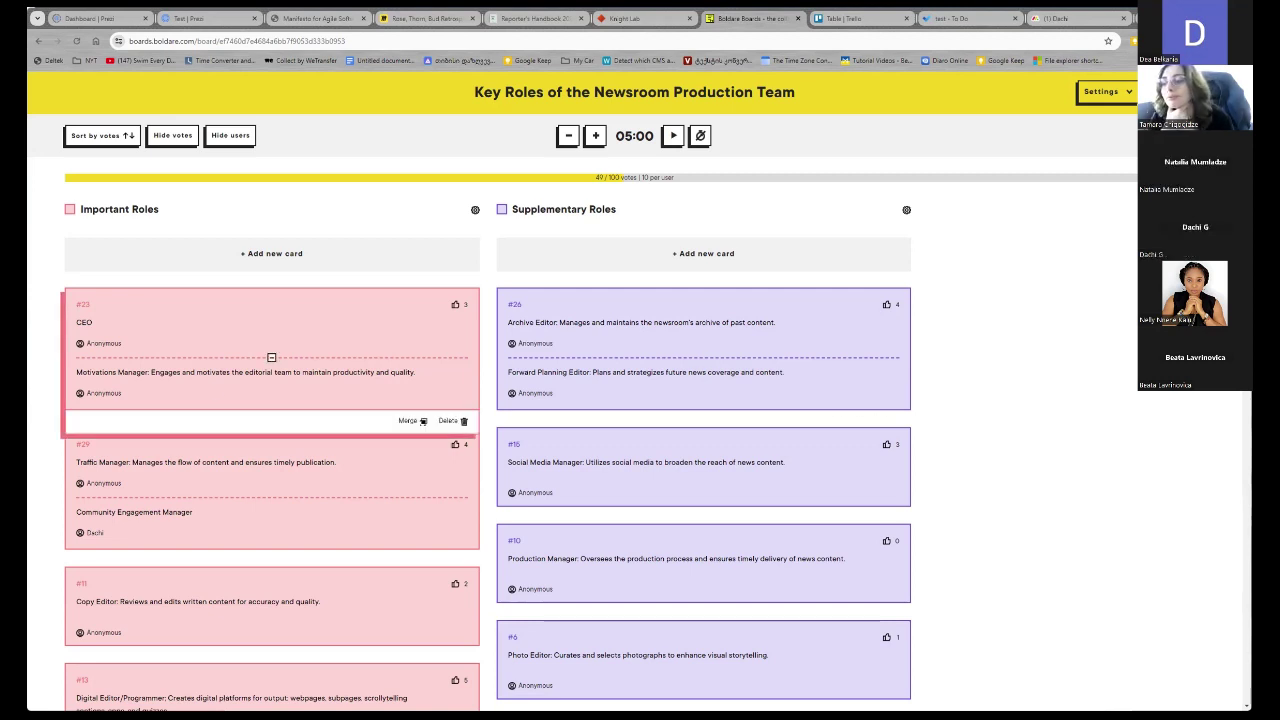
pyautogui.scroll(-1, 213, 397)
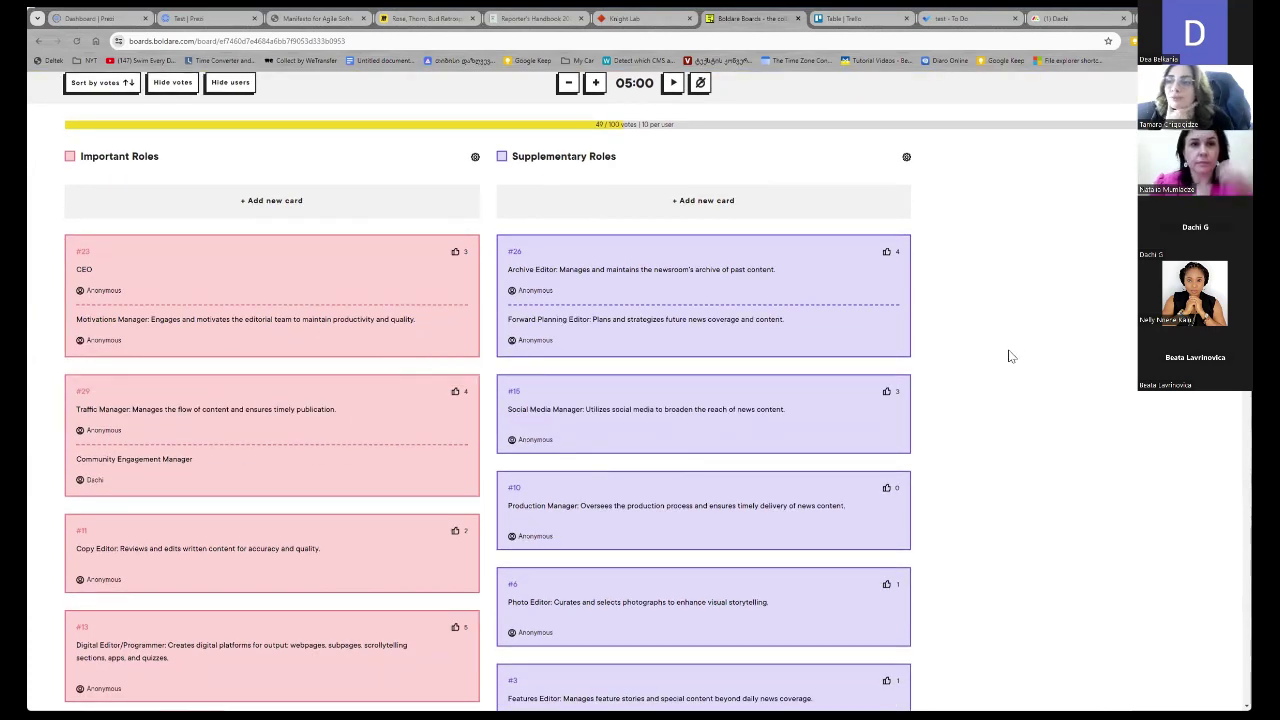
pyautogui.scroll(-6, 1004, 362)
pyautogui.scroll(-4, 735, 351)
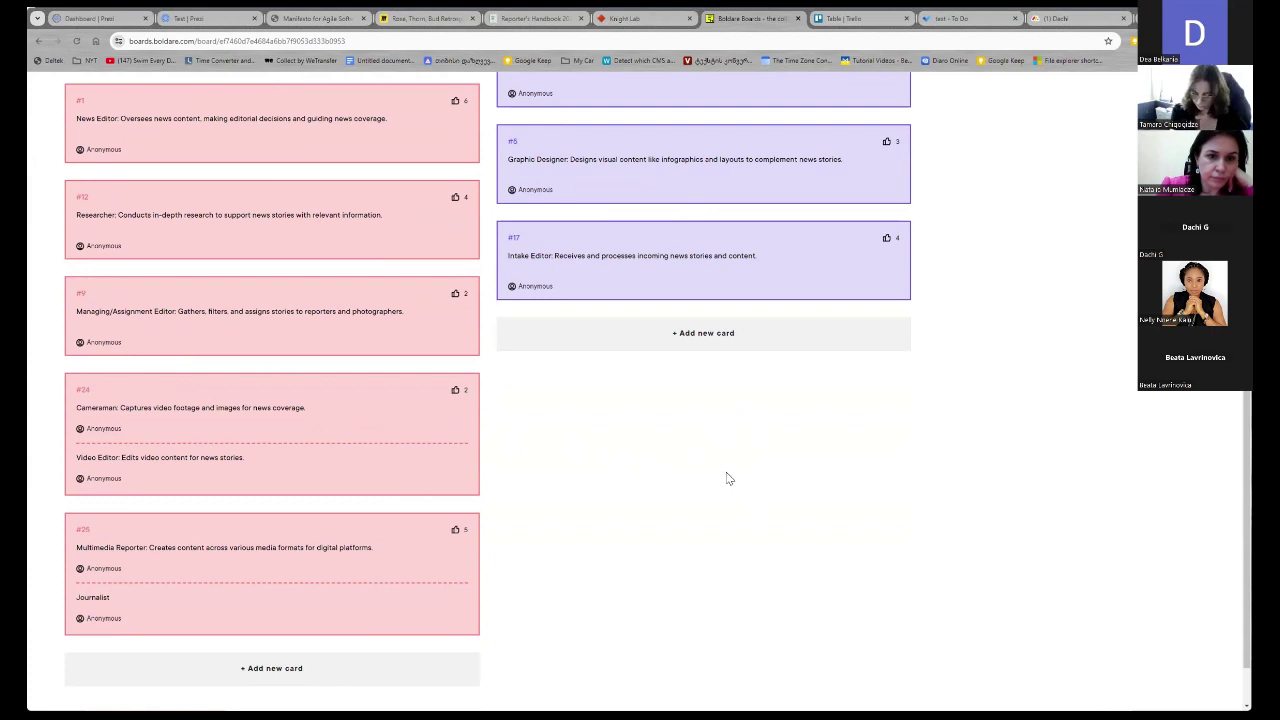
pyautogui.moveTo(297, 537)
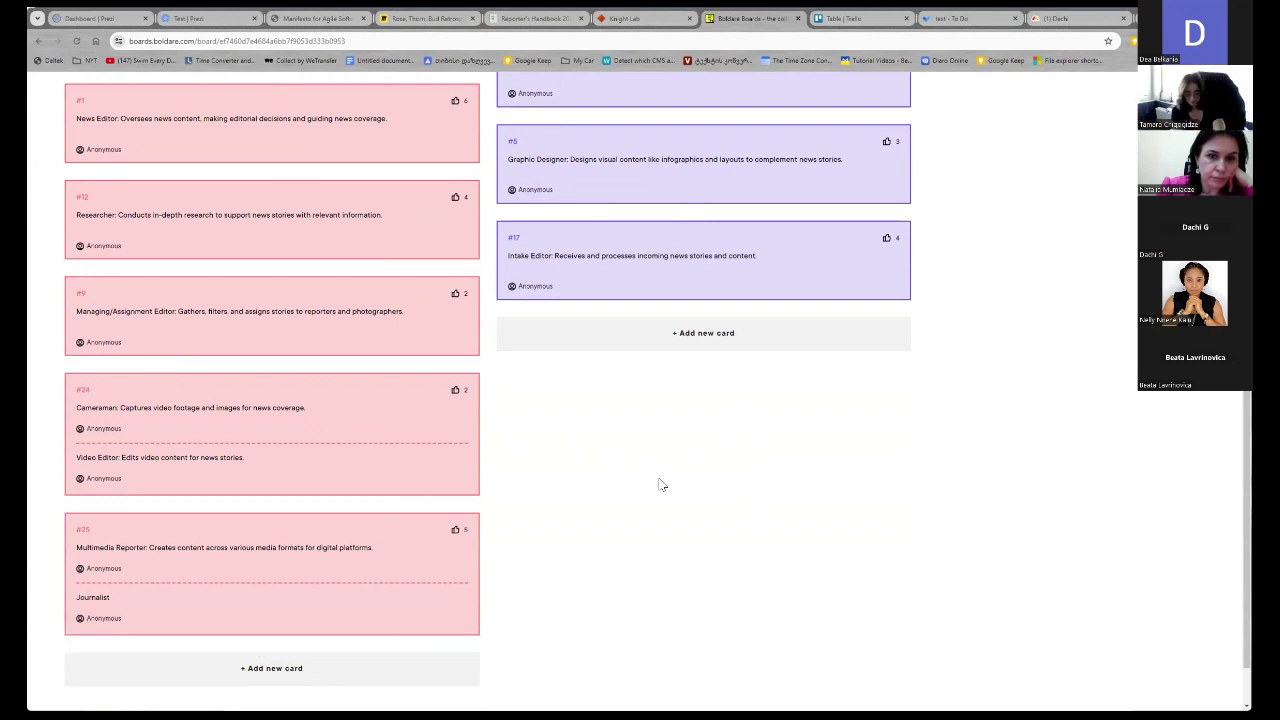
pyautogui.scroll(-2, 300, 470)
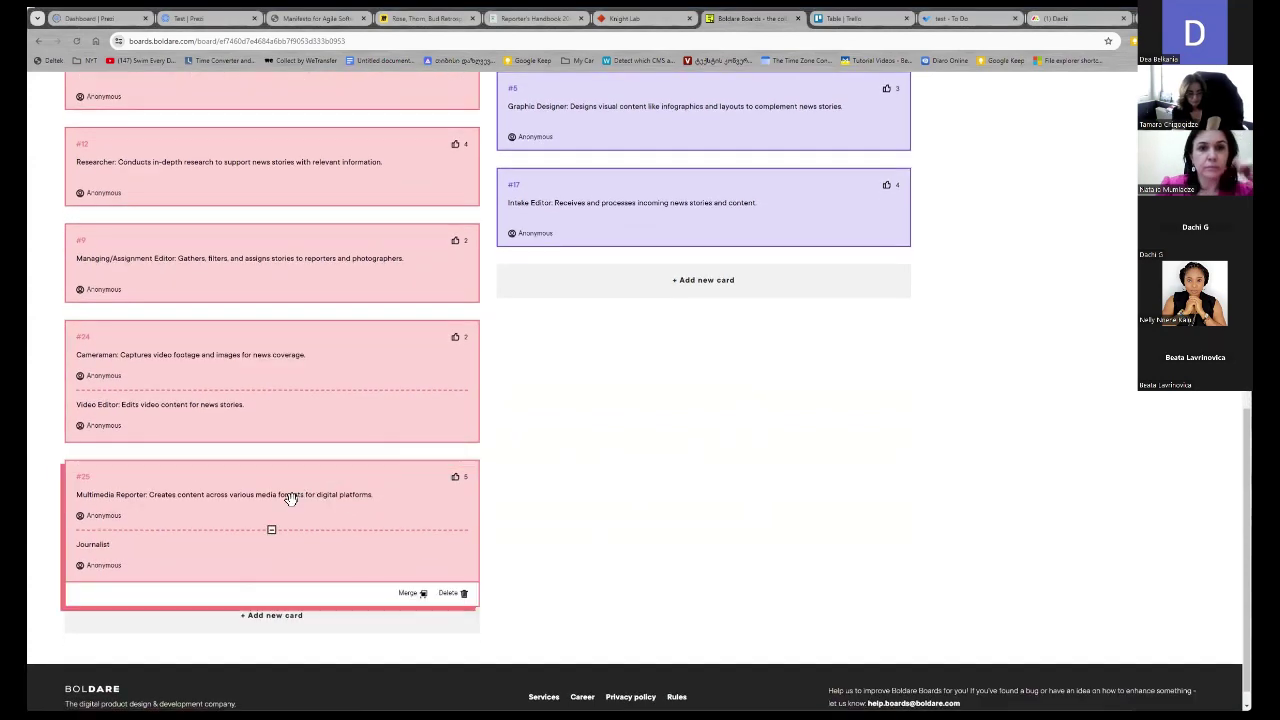
pyautogui.scroll(3, 285, 520)
pyautogui.scroll(3, 290, 495)
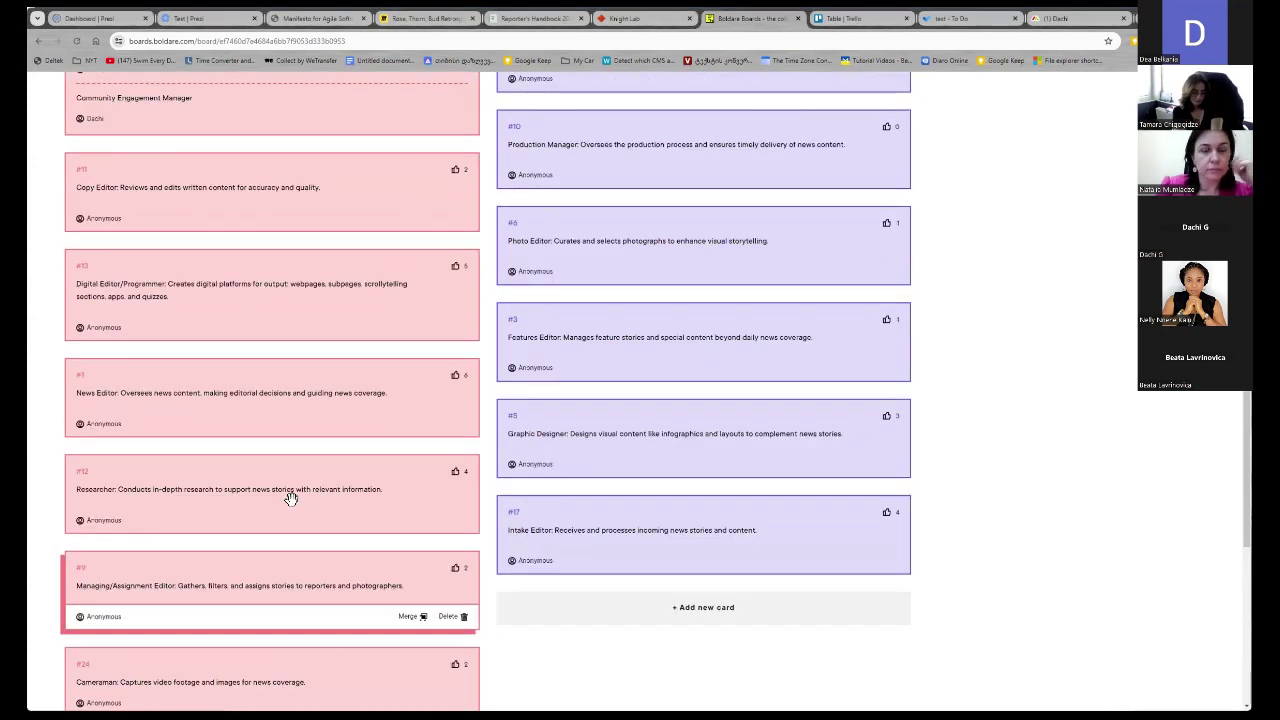
pyautogui.scroll(3, 290, 420)
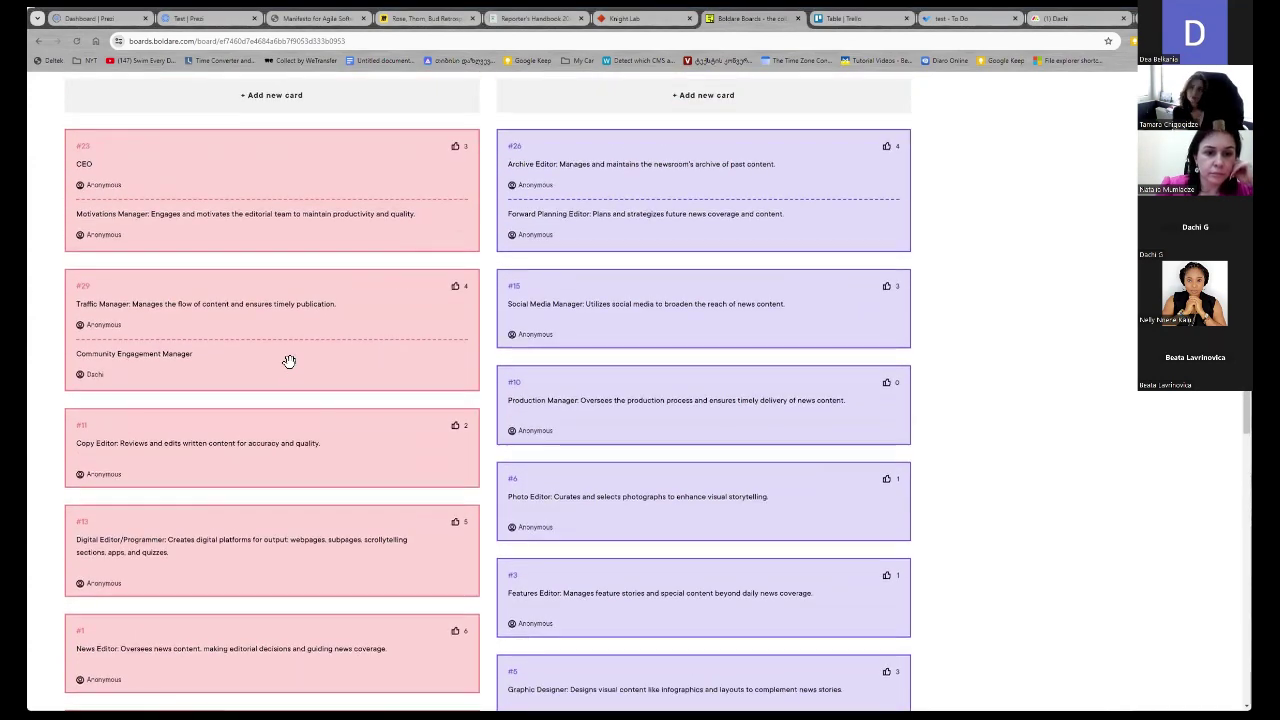
pyautogui.scroll(1, 288, 361)
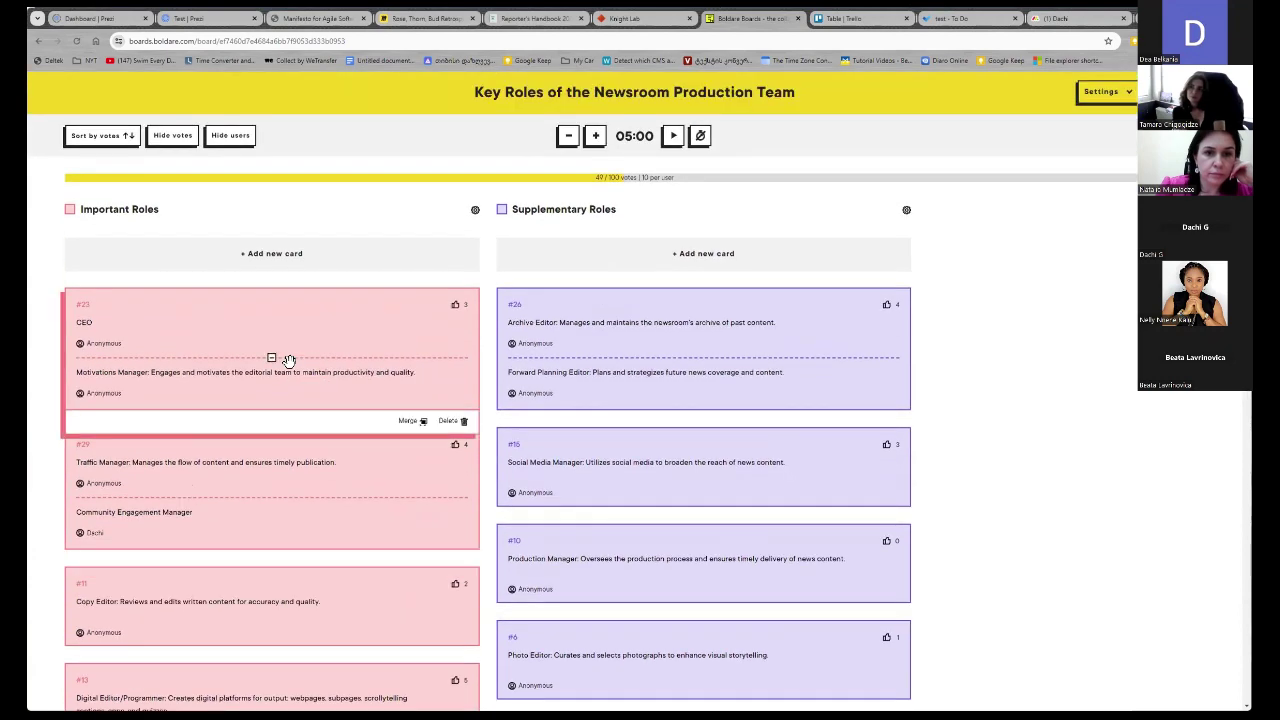
pyautogui.scroll(-1, 267, 475)
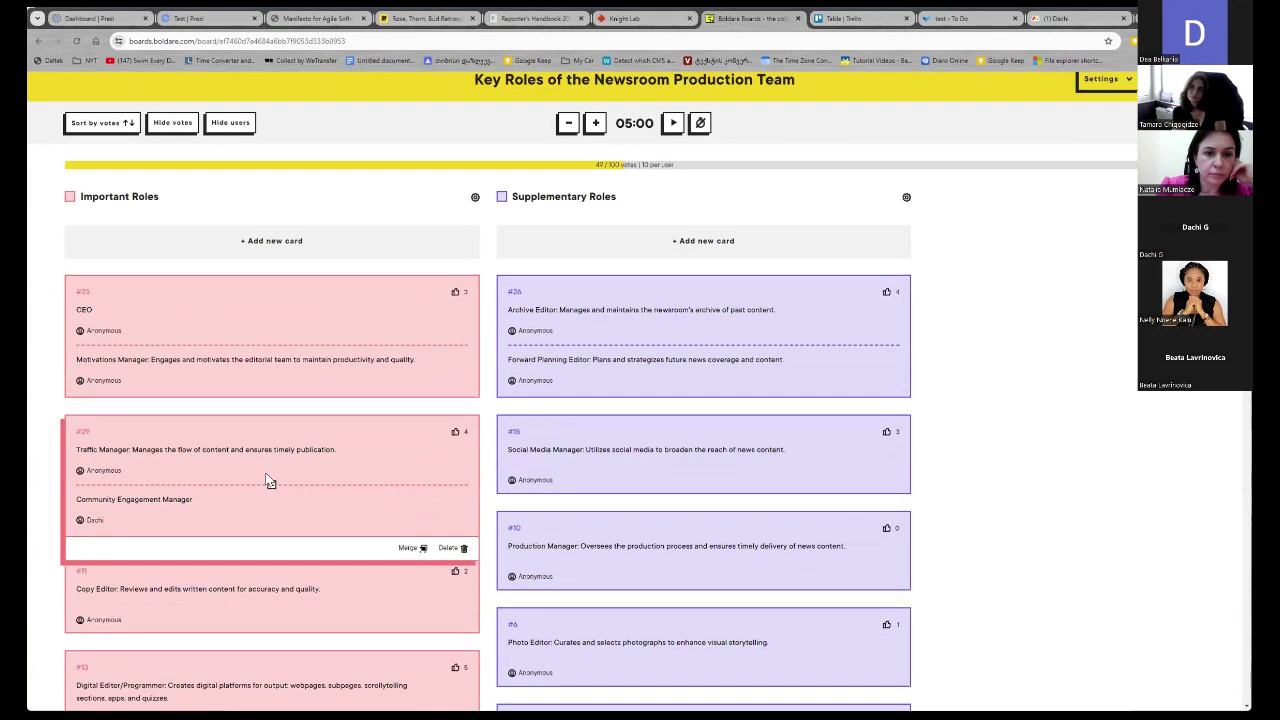
pyautogui.scroll(-4, 268, 481)
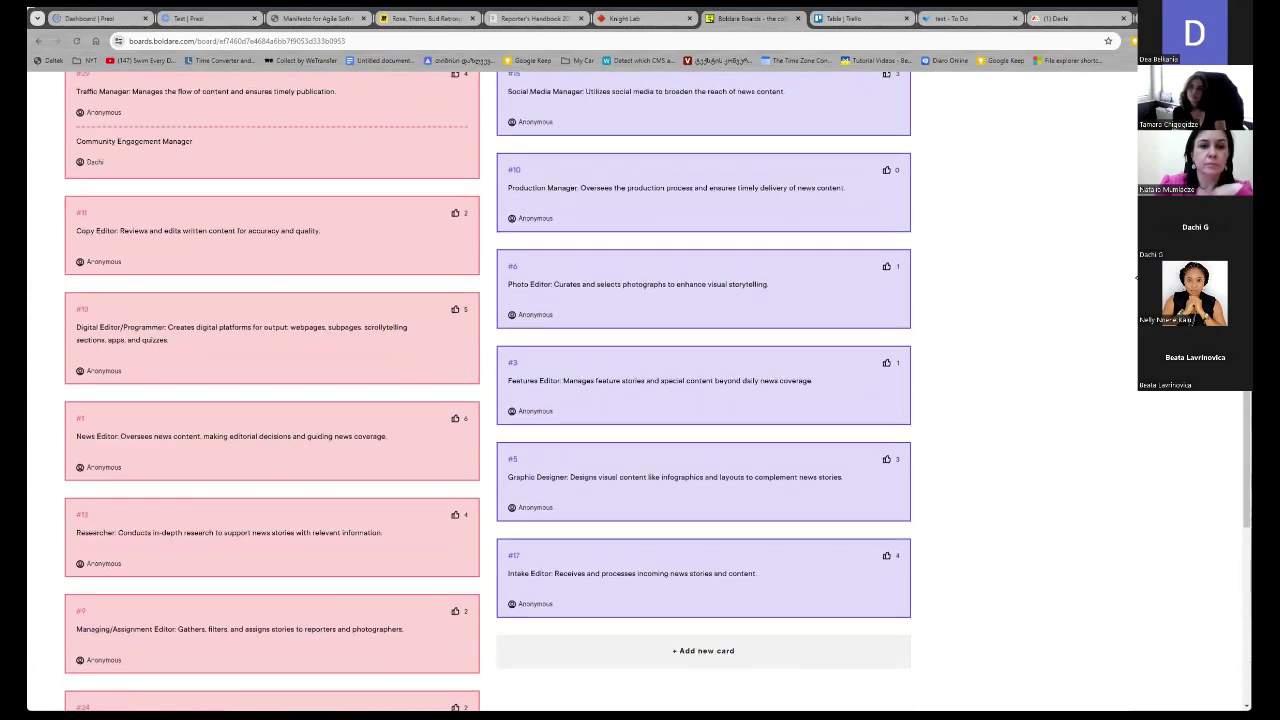
pyautogui.scroll(-1, 870, 378)
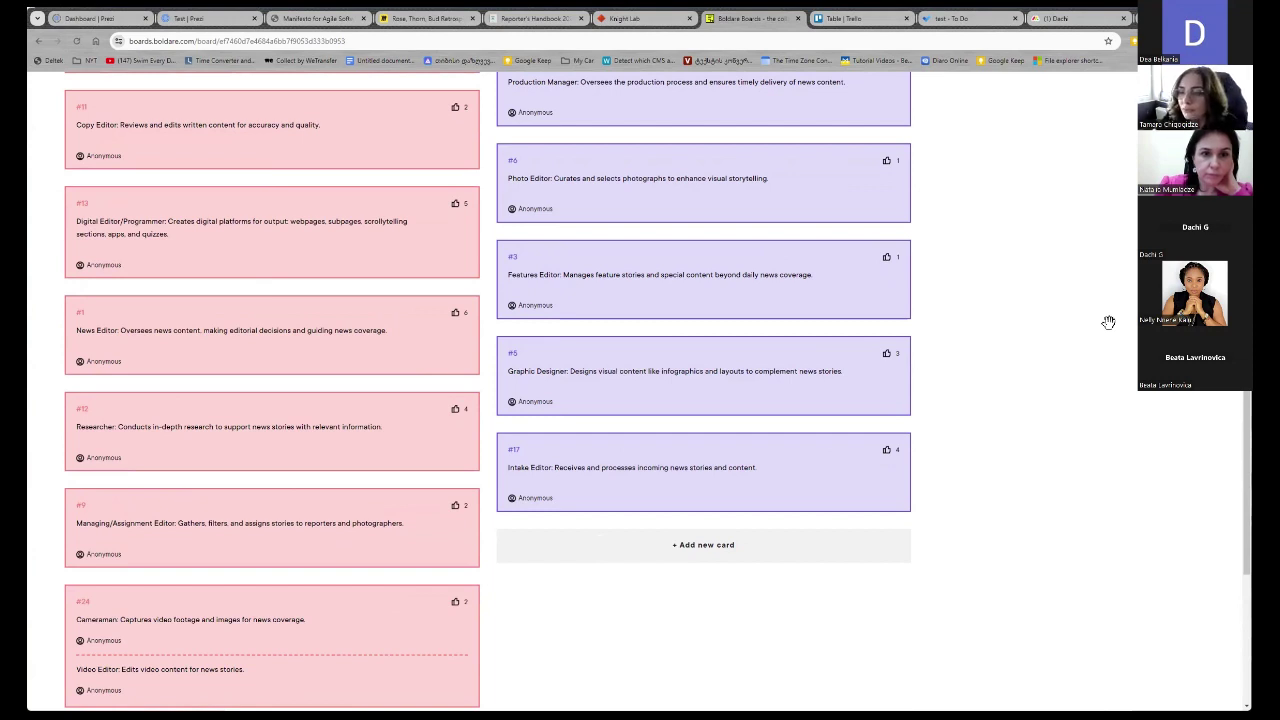
pyautogui.scroll(-3, 251, 334)
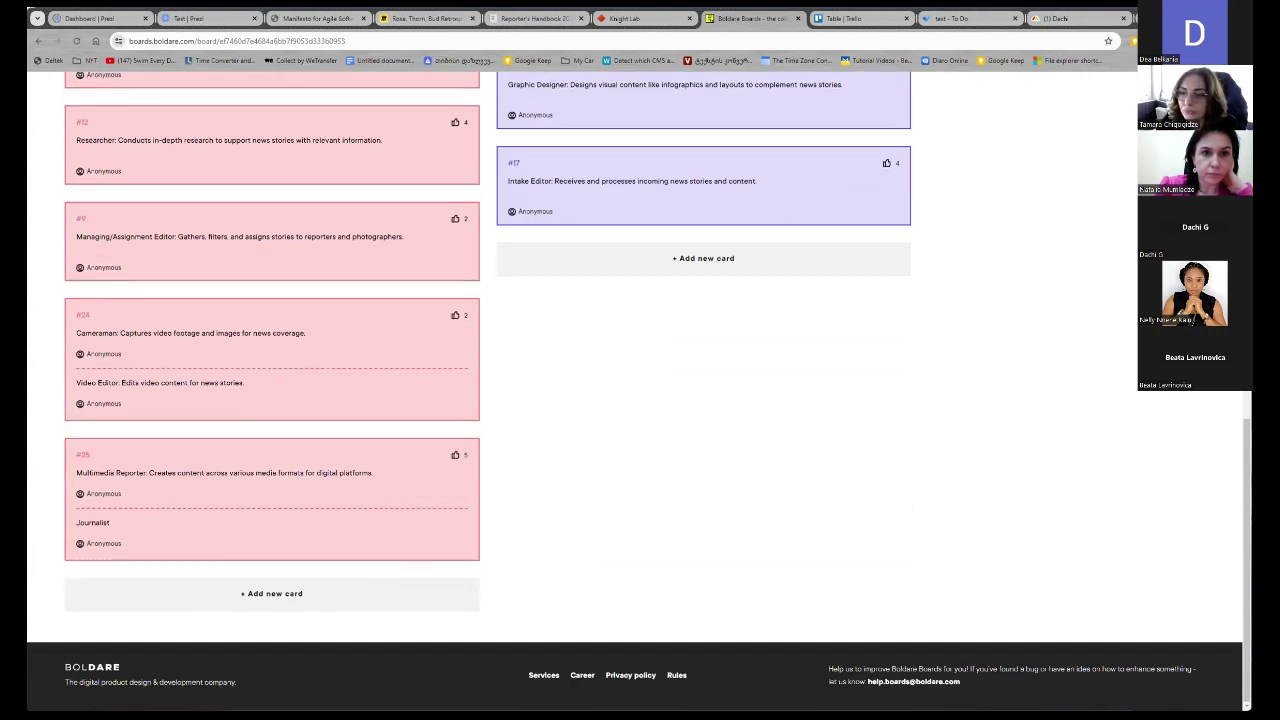
# Rename the Researcher role in its Important Roles card to Editorial Researcher, keeping the rest of the description
pyautogui.scroll(2, 300, 440)
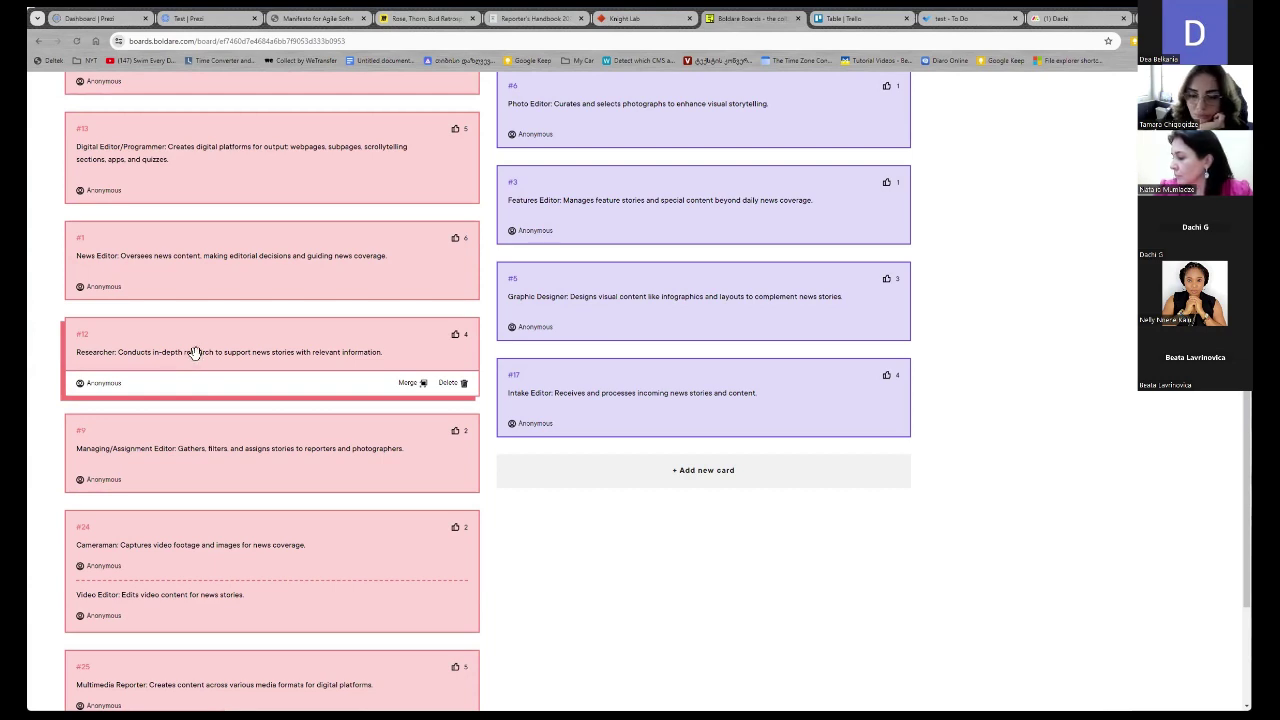
pyautogui.click(196, 353)
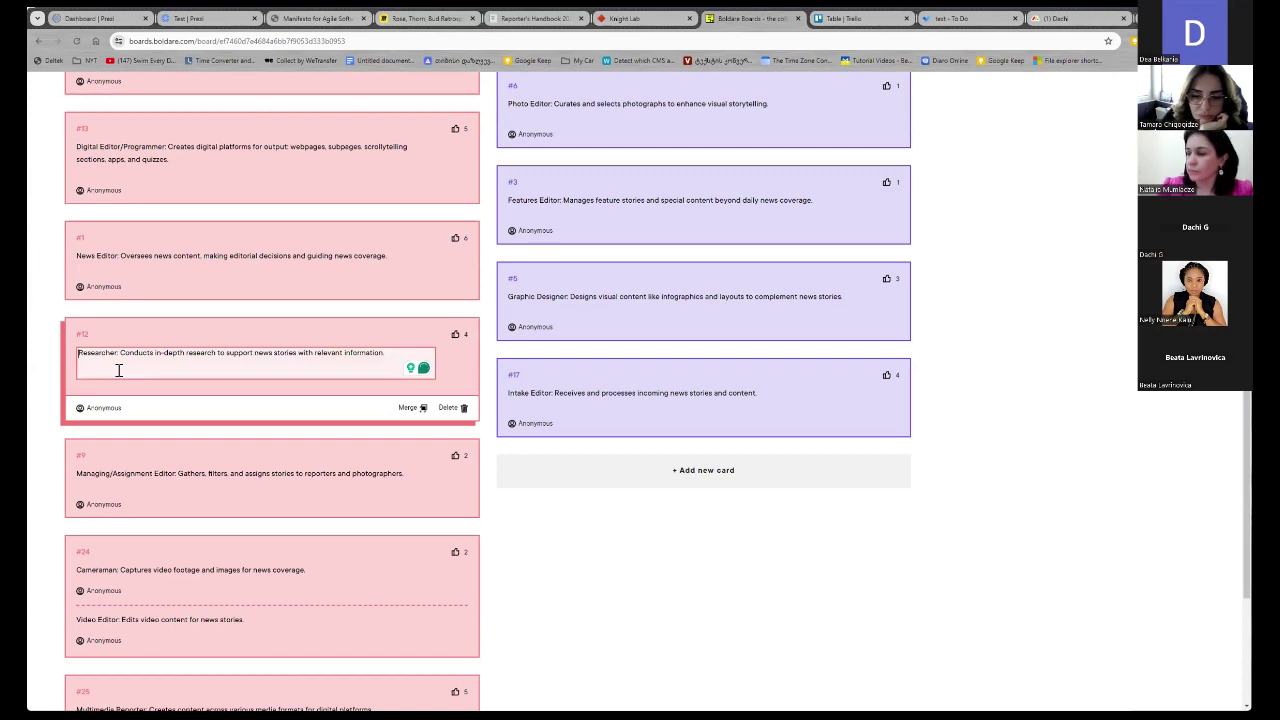
pyautogui.write('Ed')
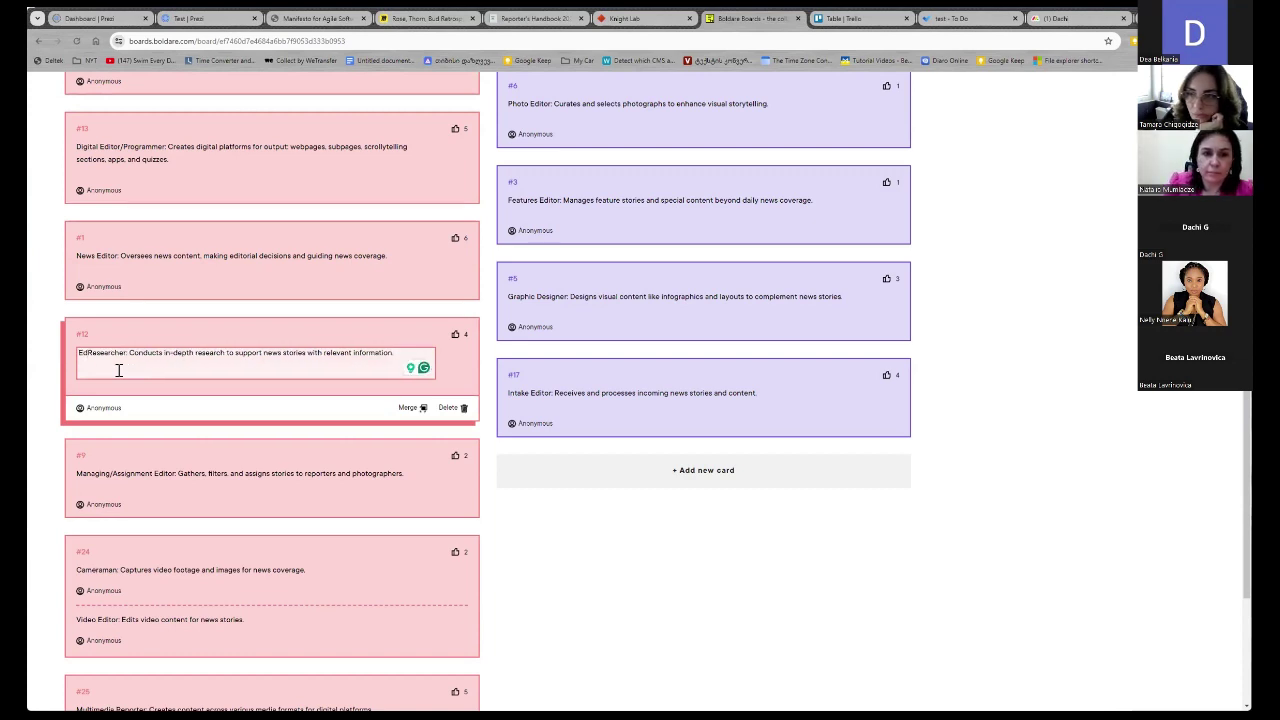
pyautogui.write('itor/')
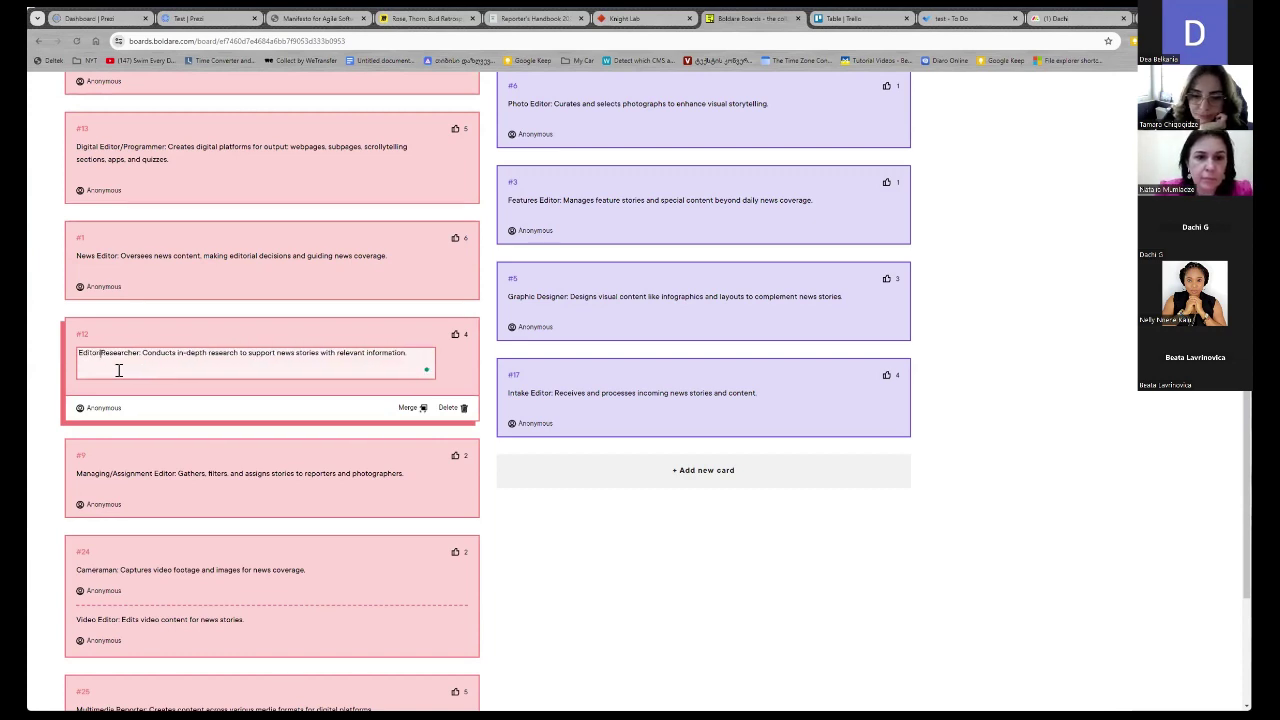
pyautogui.write('ial')
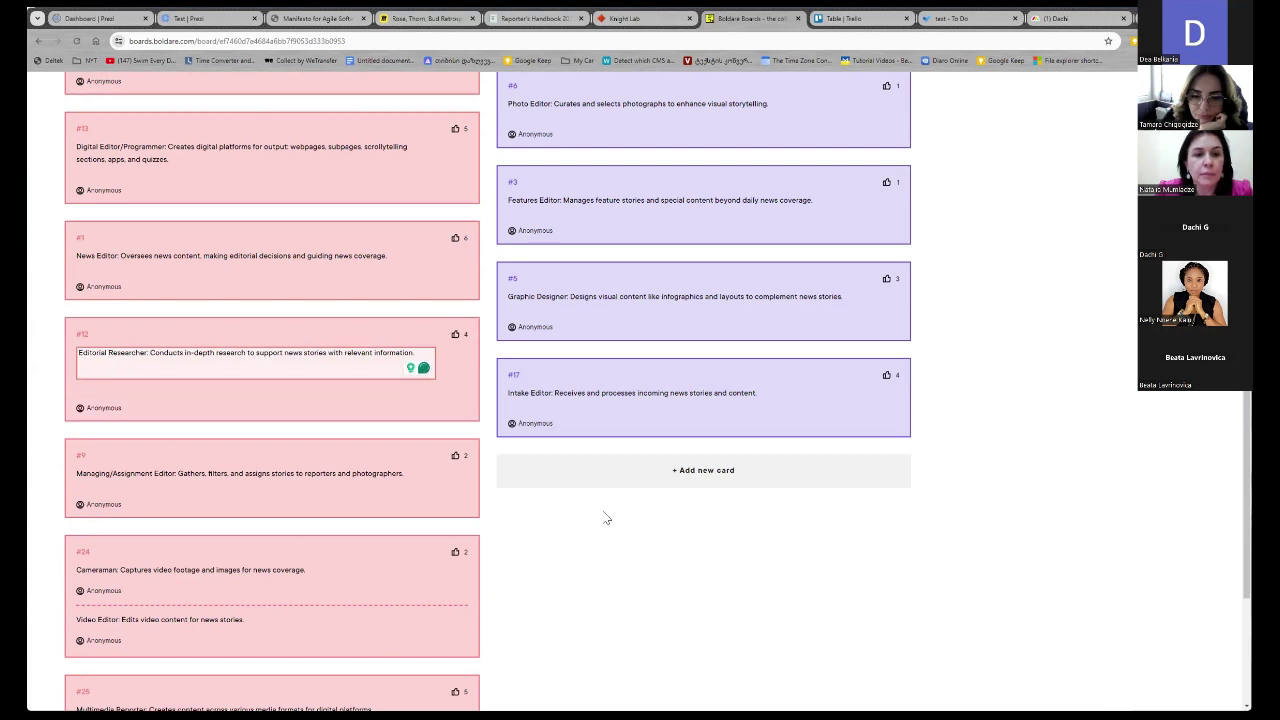
pyautogui.click(605, 518)
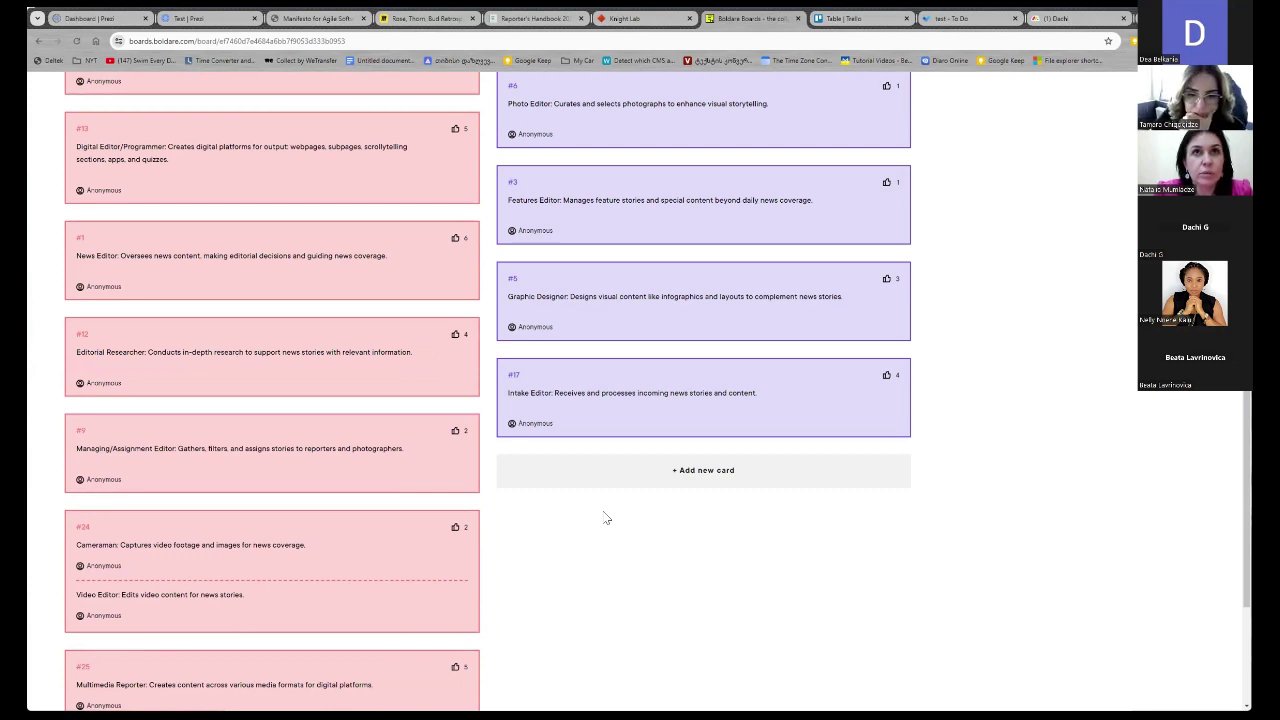
pyautogui.scroll(-3, 261, 411)
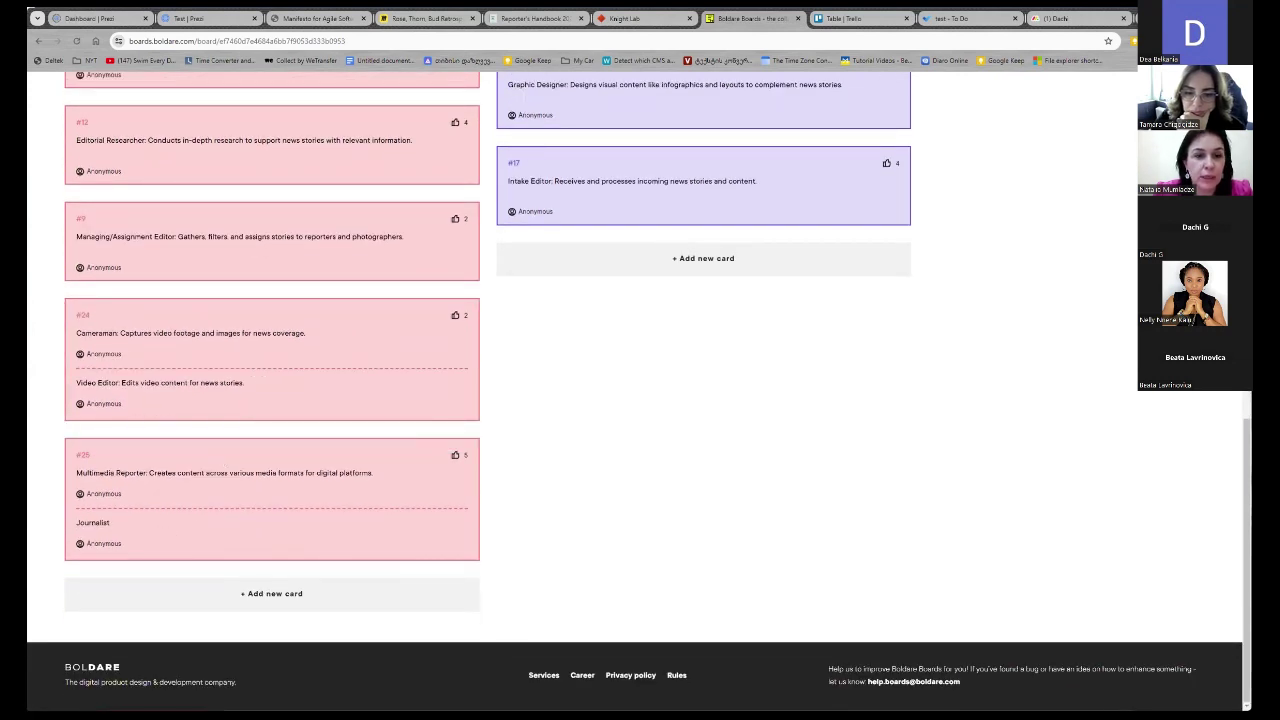
pyautogui.click(257, 596)
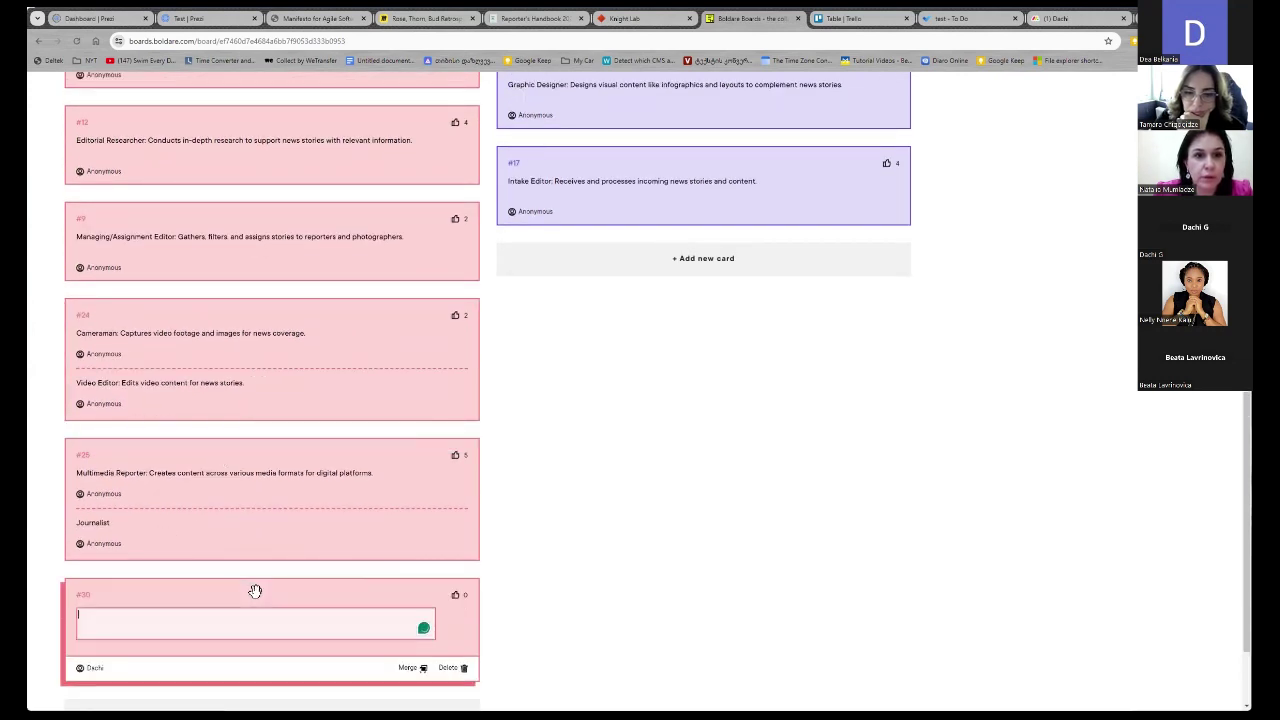
pyautogui.write('mar')
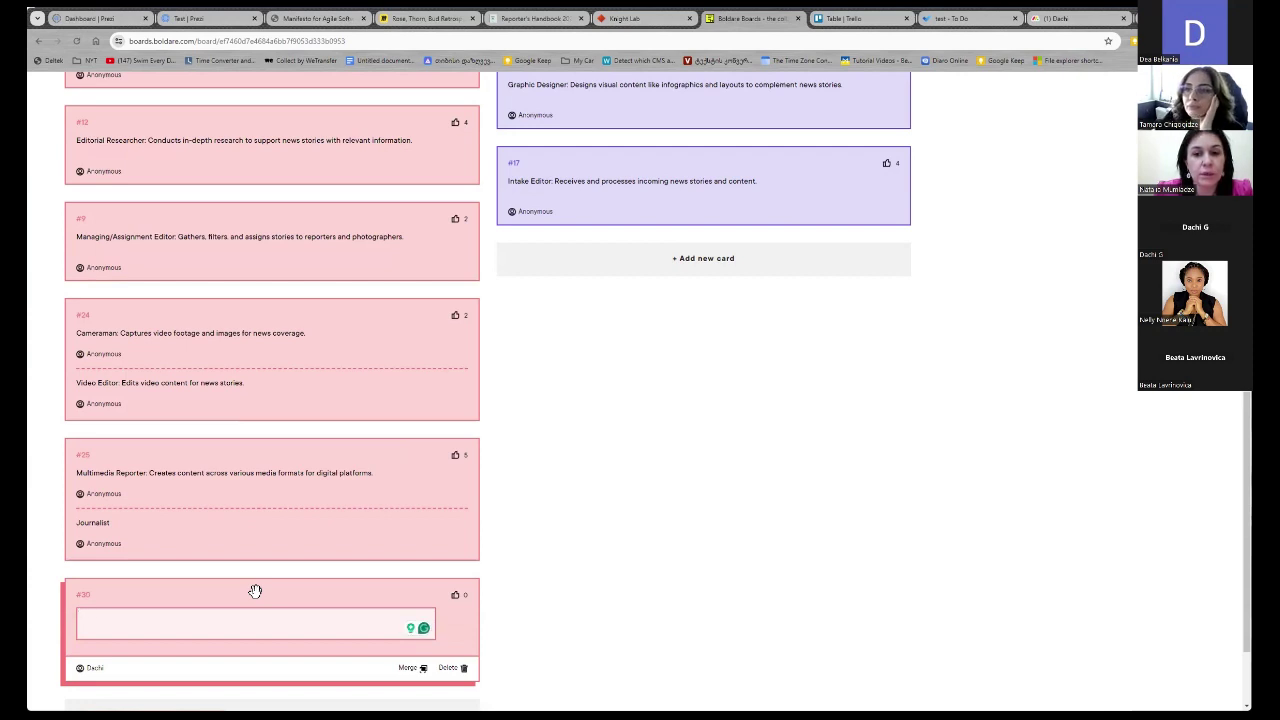
pyautogui.click(791, 617)
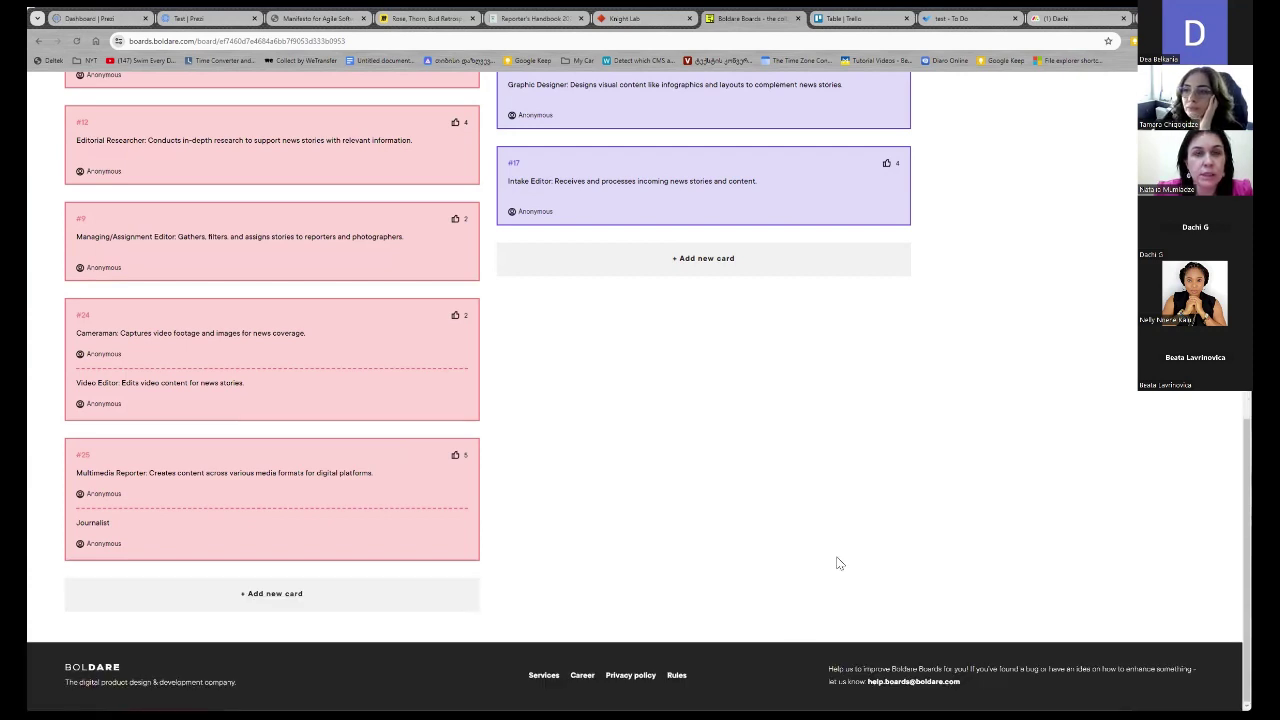
# Review both columns of the board again, from the CEO group down to the Multimedia Reporter and Journalist group
pyautogui.scroll(1, 215, 531)
pyautogui.scroll(3, 217, 530)
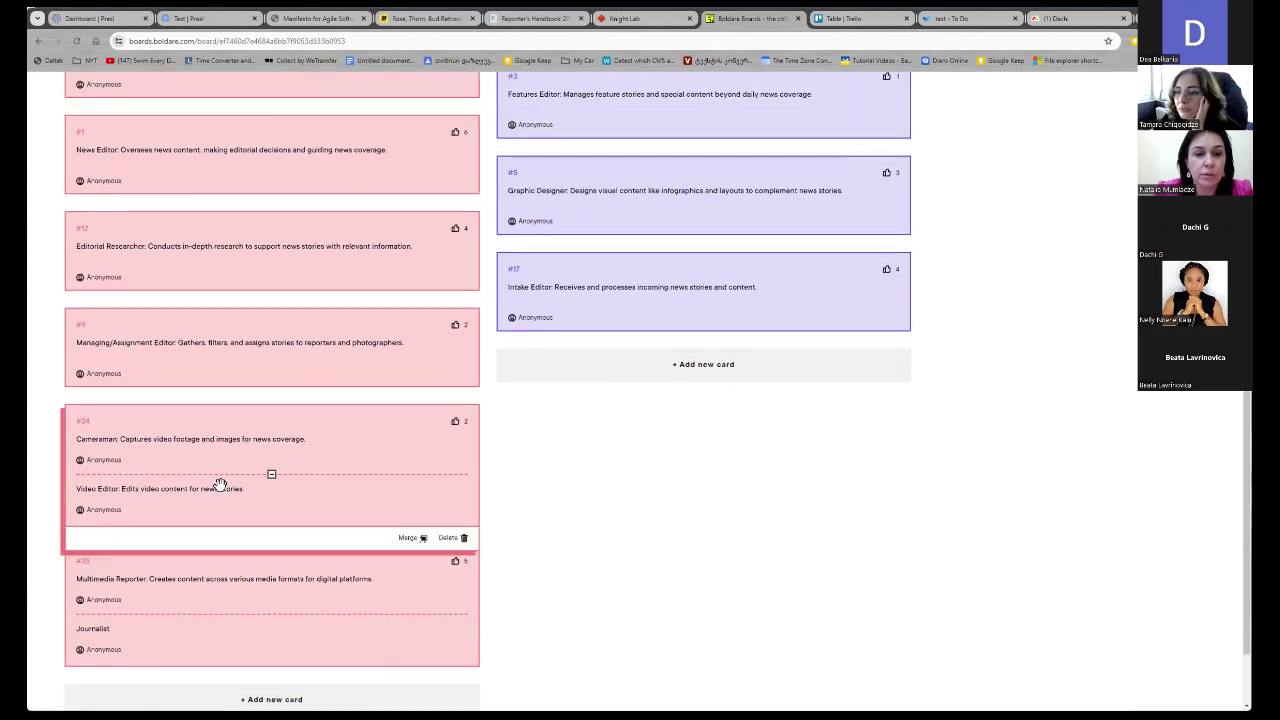
pyautogui.scroll(6, 220, 485)
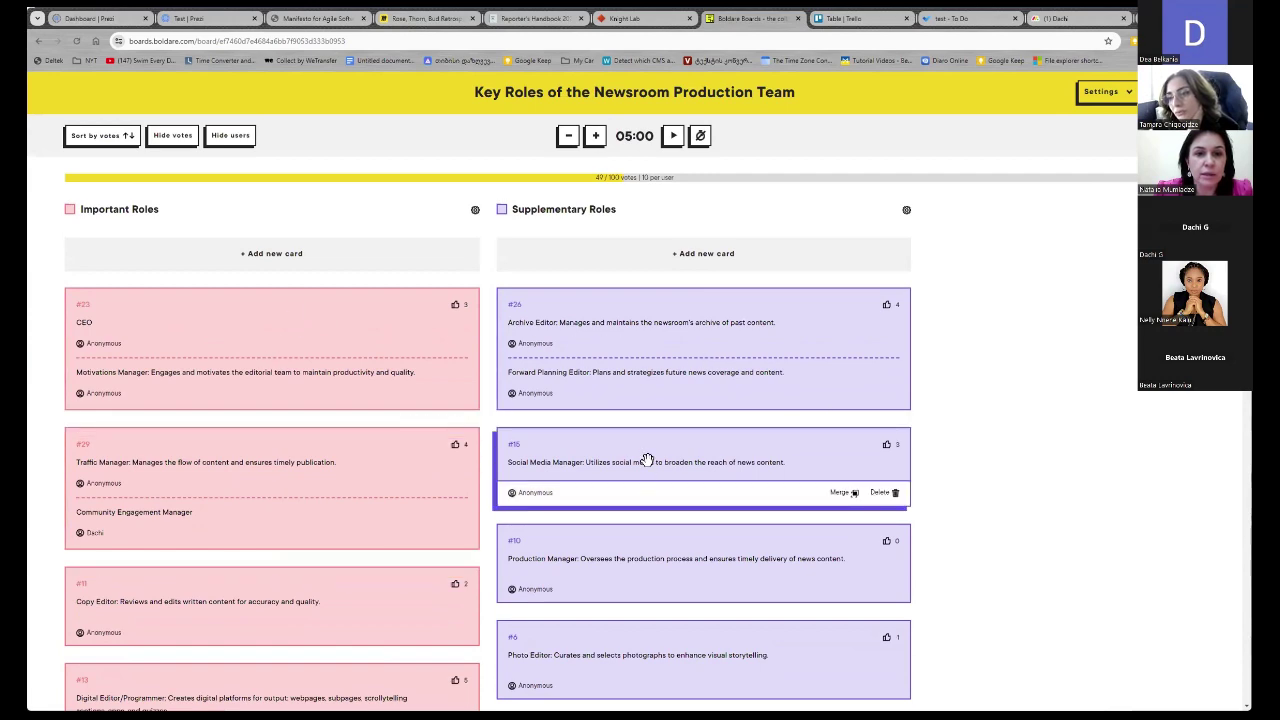
pyautogui.scroll(-5, 646, 460)
pyautogui.scroll(-5, 647, 459)
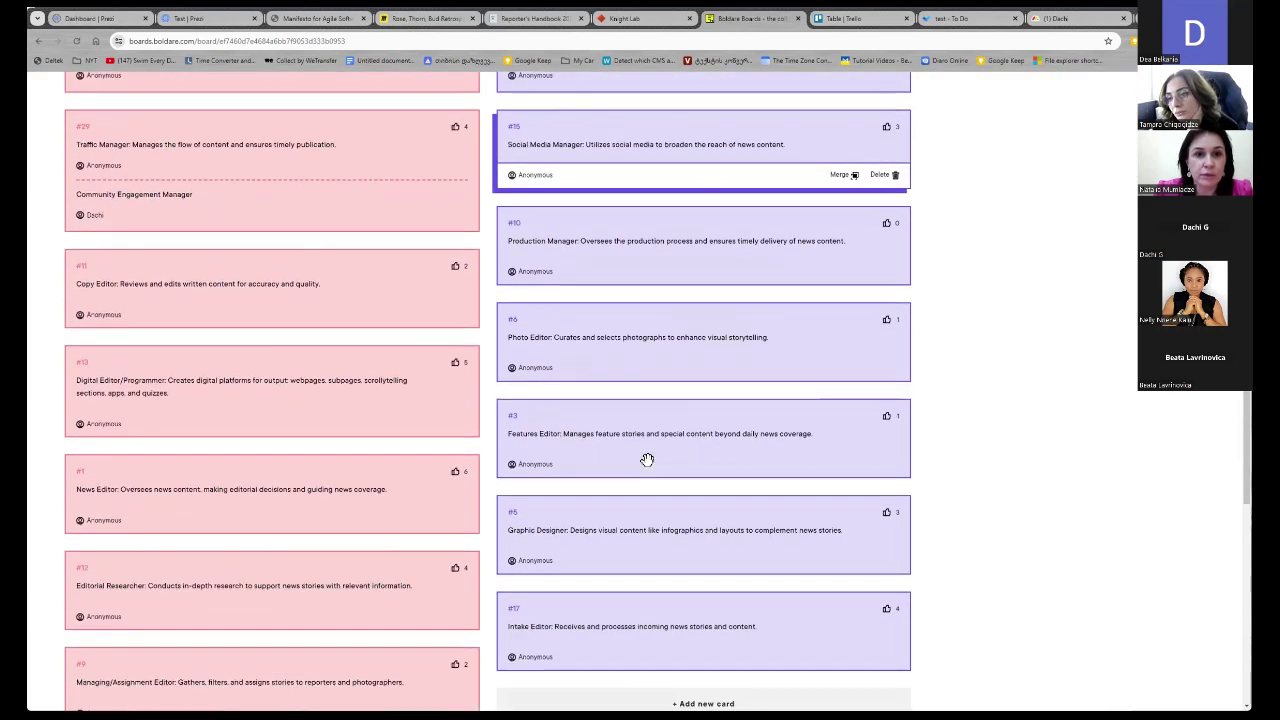
pyautogui.scroll(-2, 647, 459)
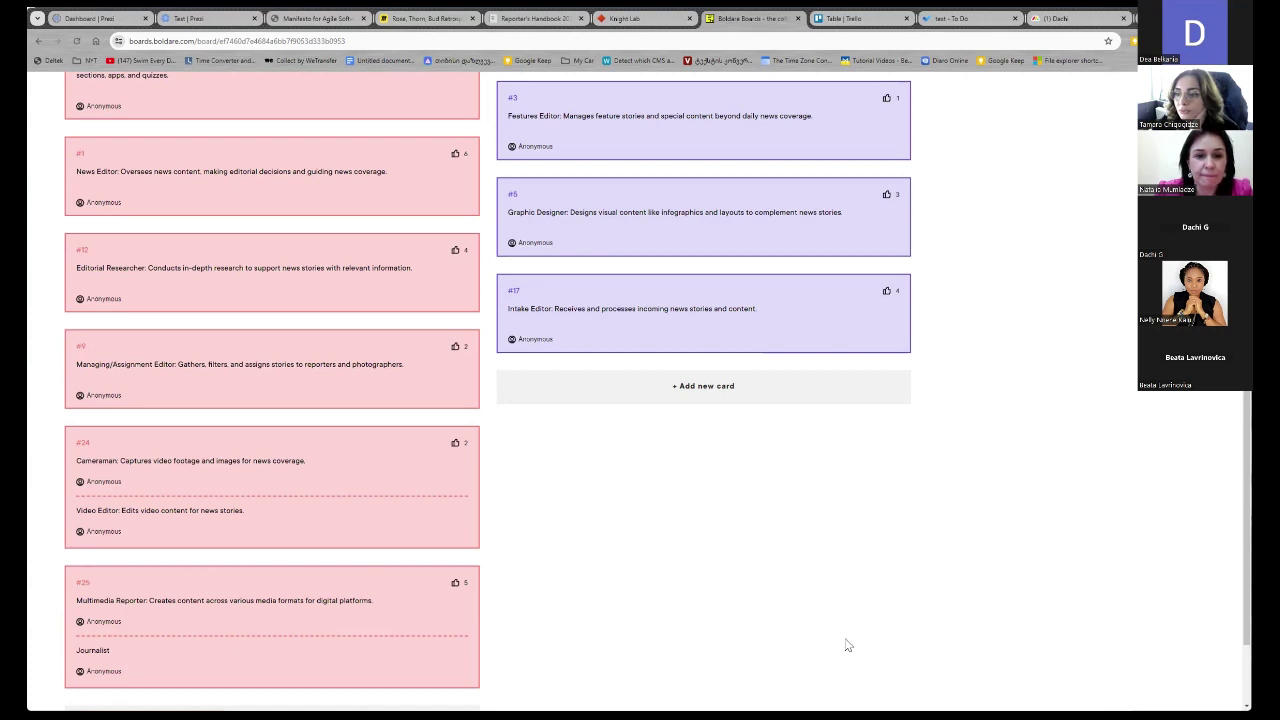
pyautogui.scroll(5, 338, 582)
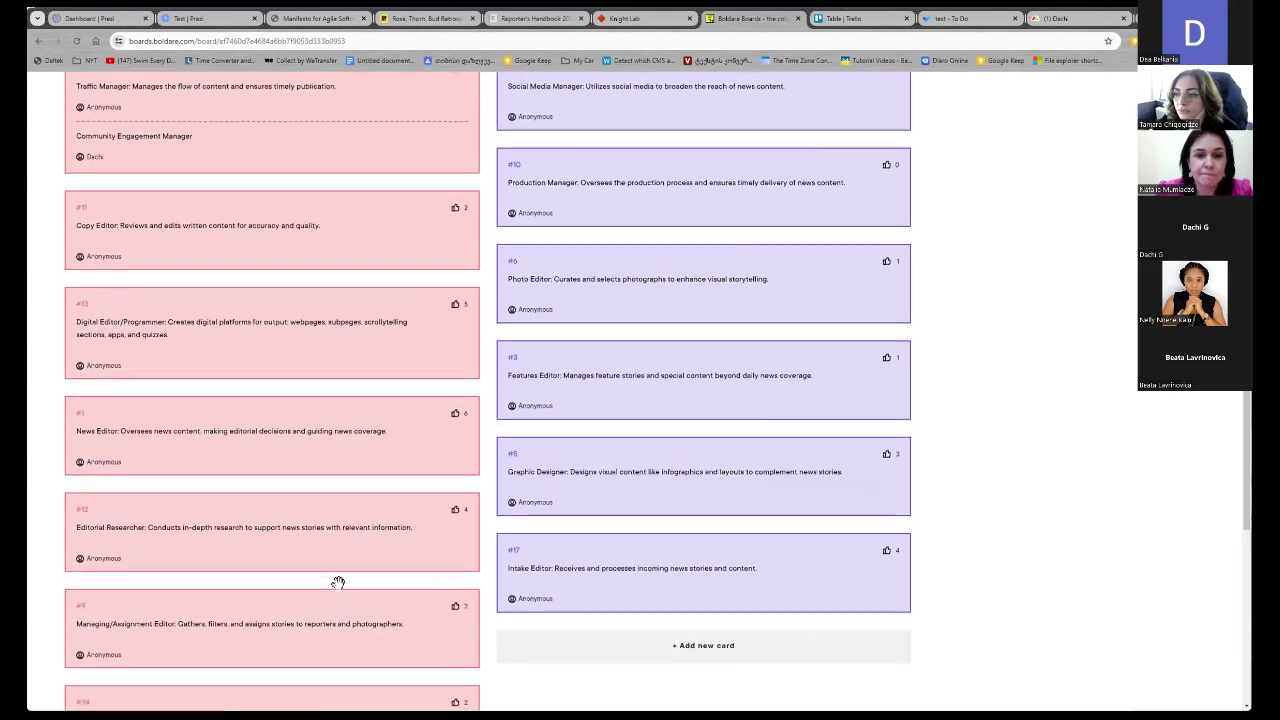
pyautogui.scroll(1, 340, 591)
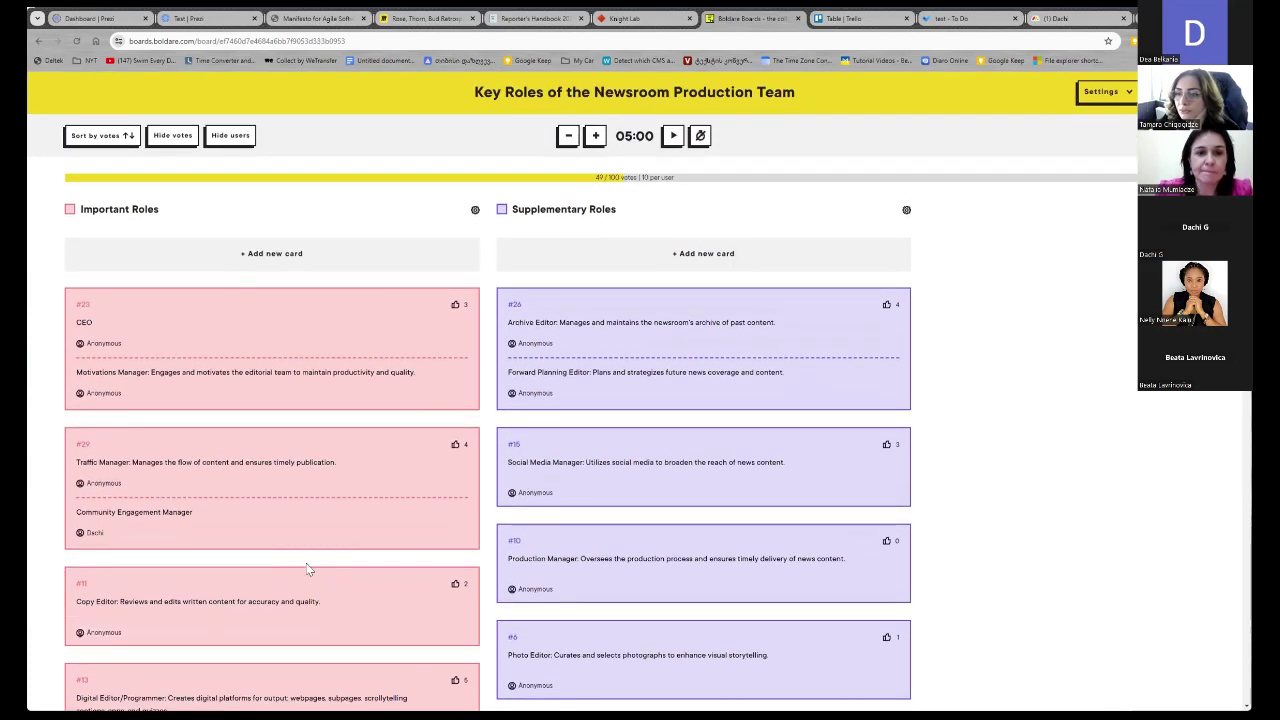
pyautogui.scroll(-1, 306, 563)
pyautogui.scroll(1, 303, 563)
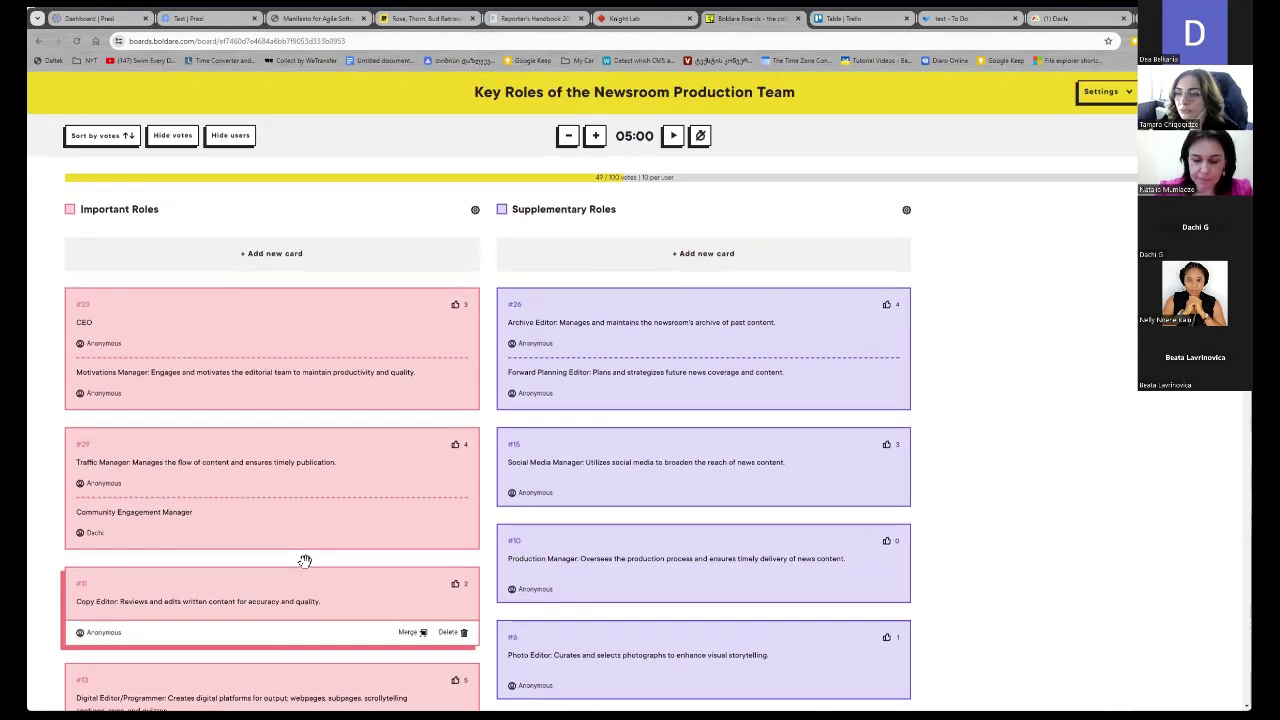
pyautogui.scroll(-2, 326, 493)
pyautogui.scroll(-5, 323, 494)
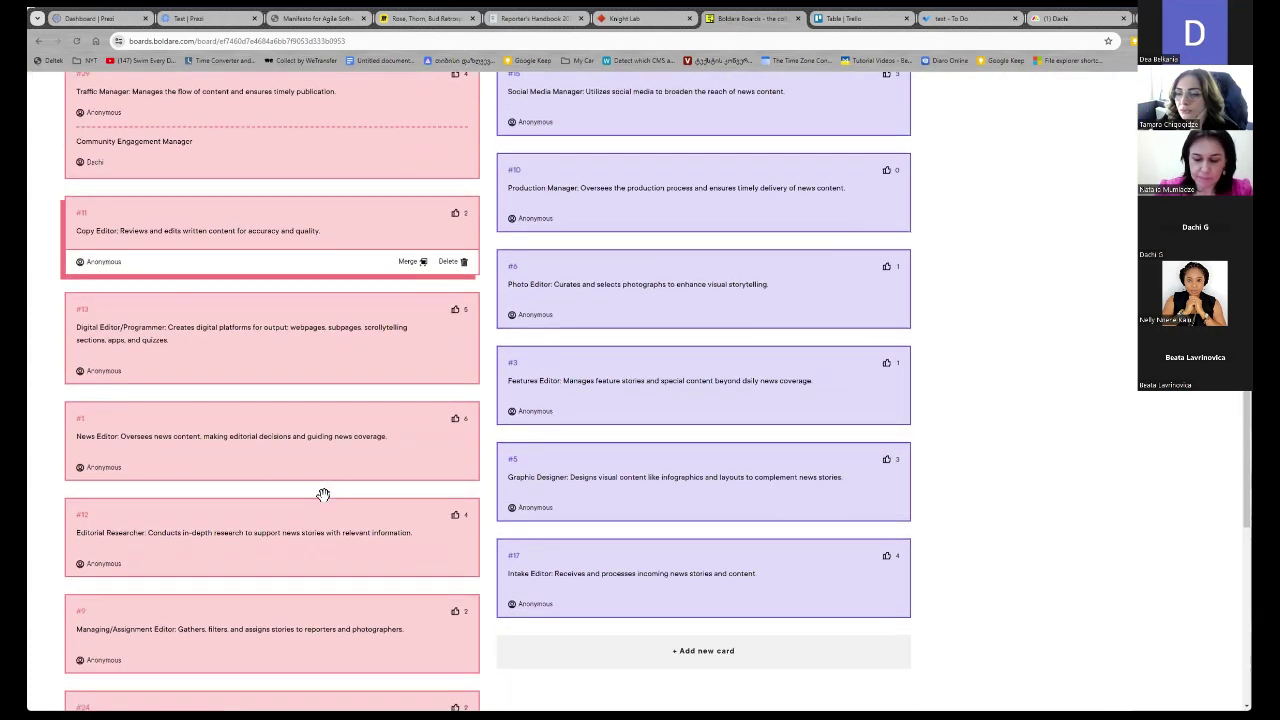
pyautogui.scroll(-7, 323, 494)
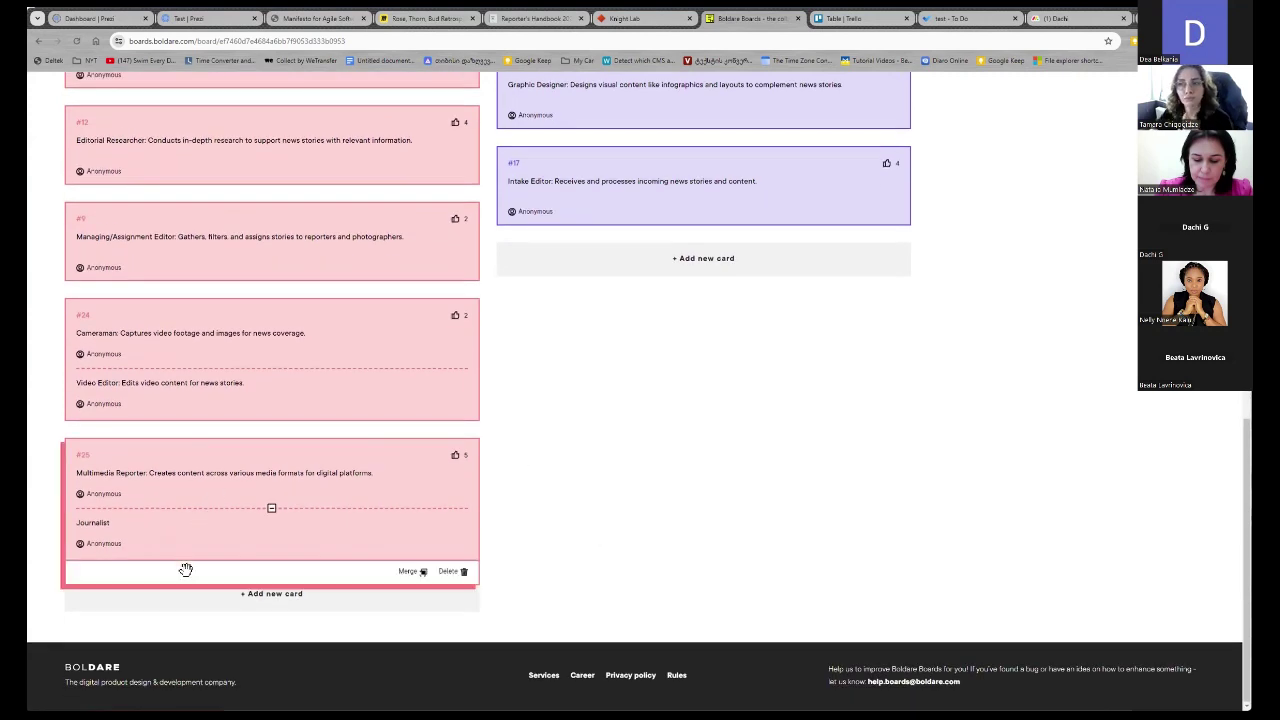
# Add a card reading "Marketing manager" to the end of the Important Roles column, correcting the spelling of Marketing
pyautogui.click(205, 603)
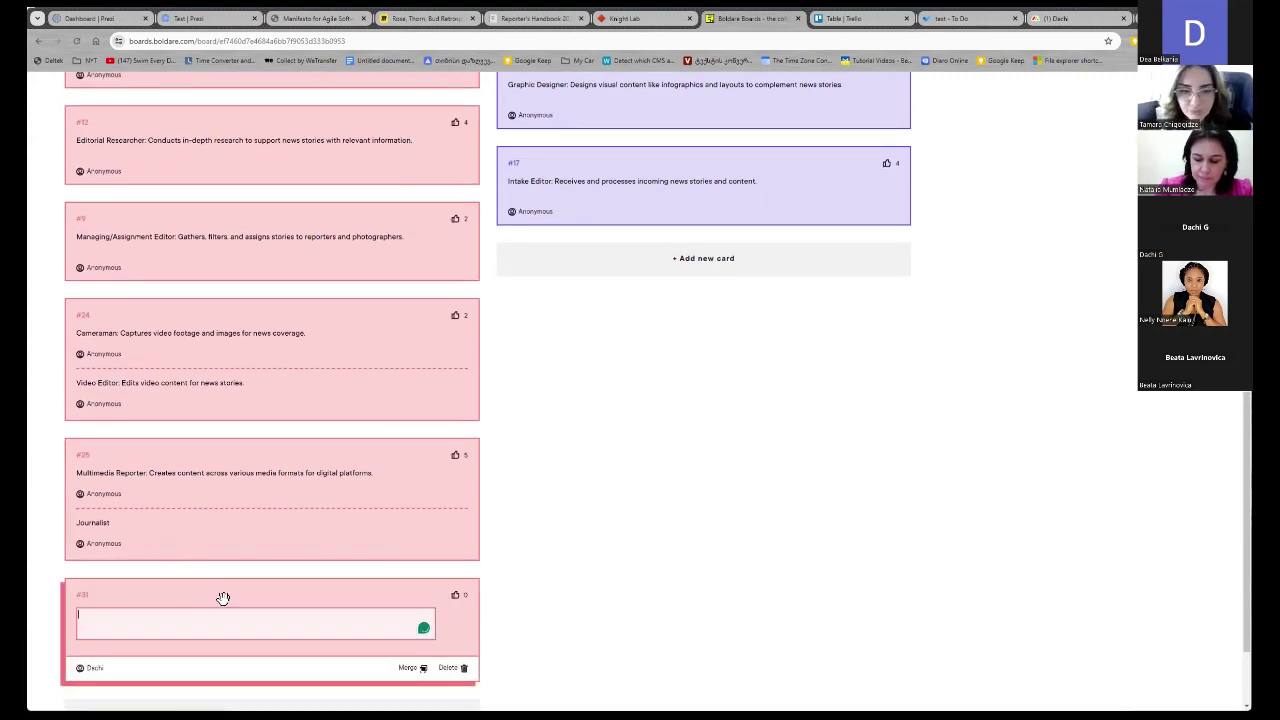
pyautogui.write('Marketing')
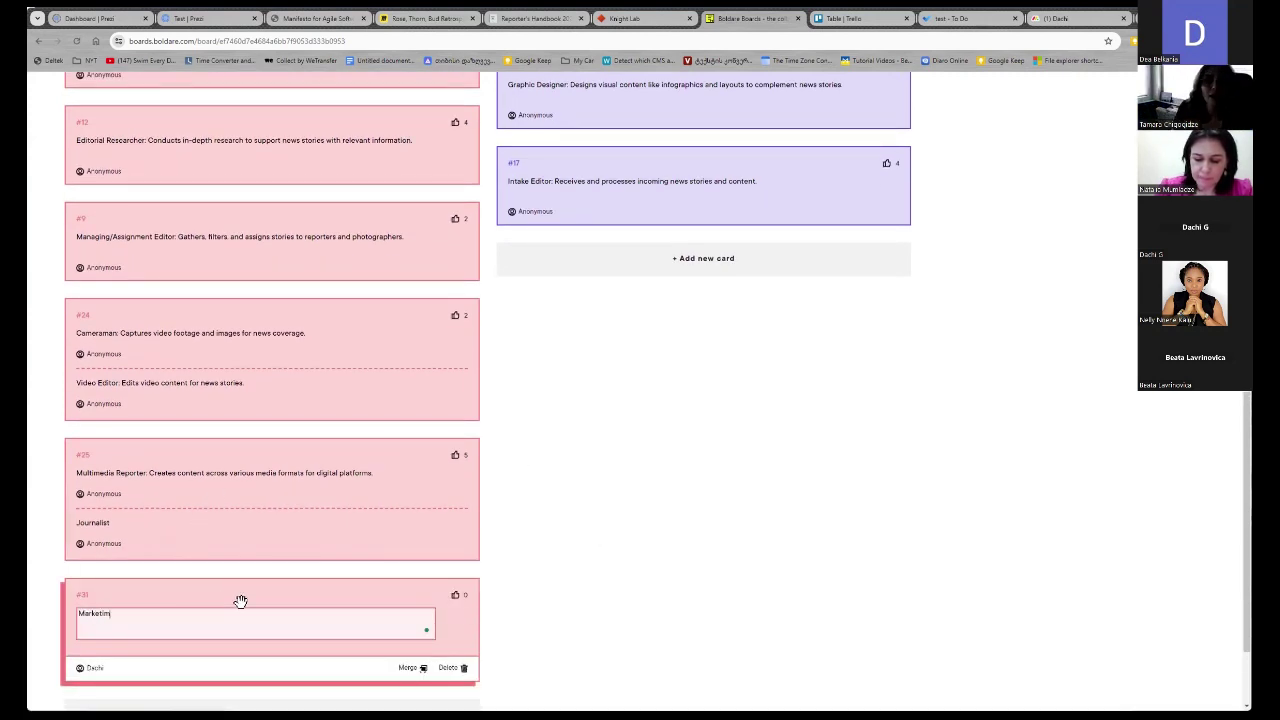
pyautogui.press('BackSpace')
pyautogui.press('BackSpace')
pyautogui.write('ng manager')
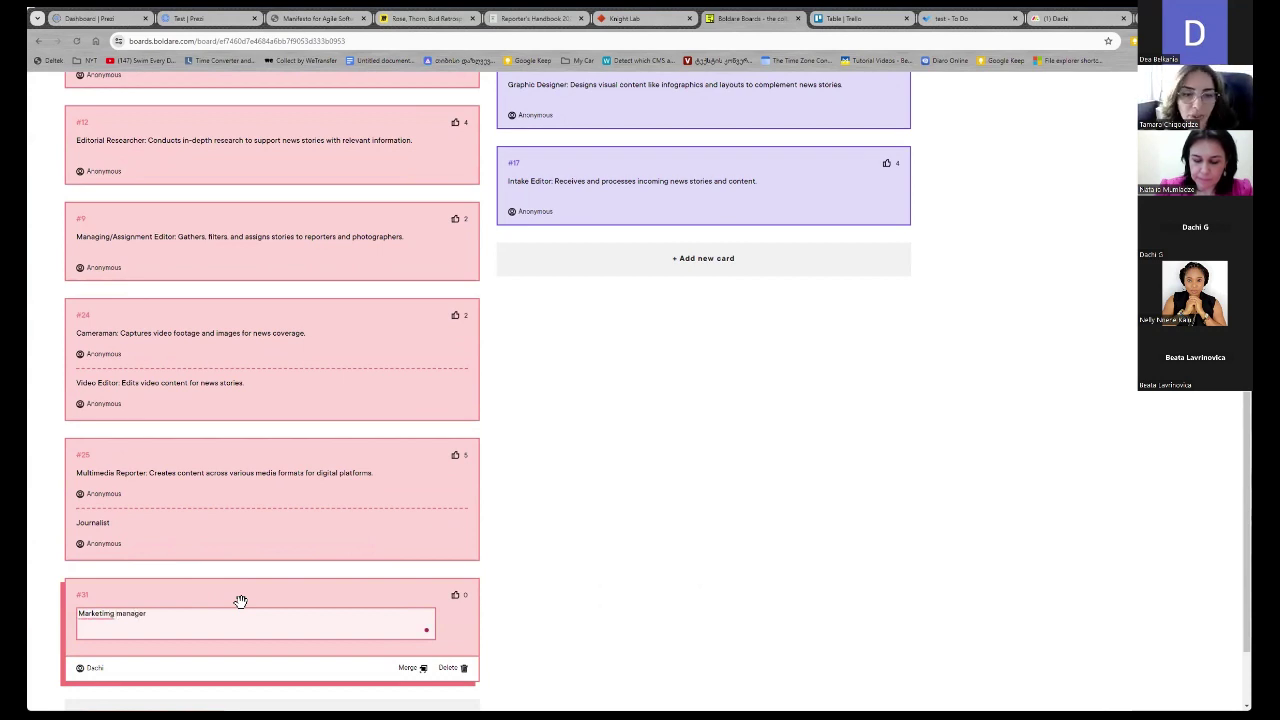
pyautogui.rightClick(106, 620)
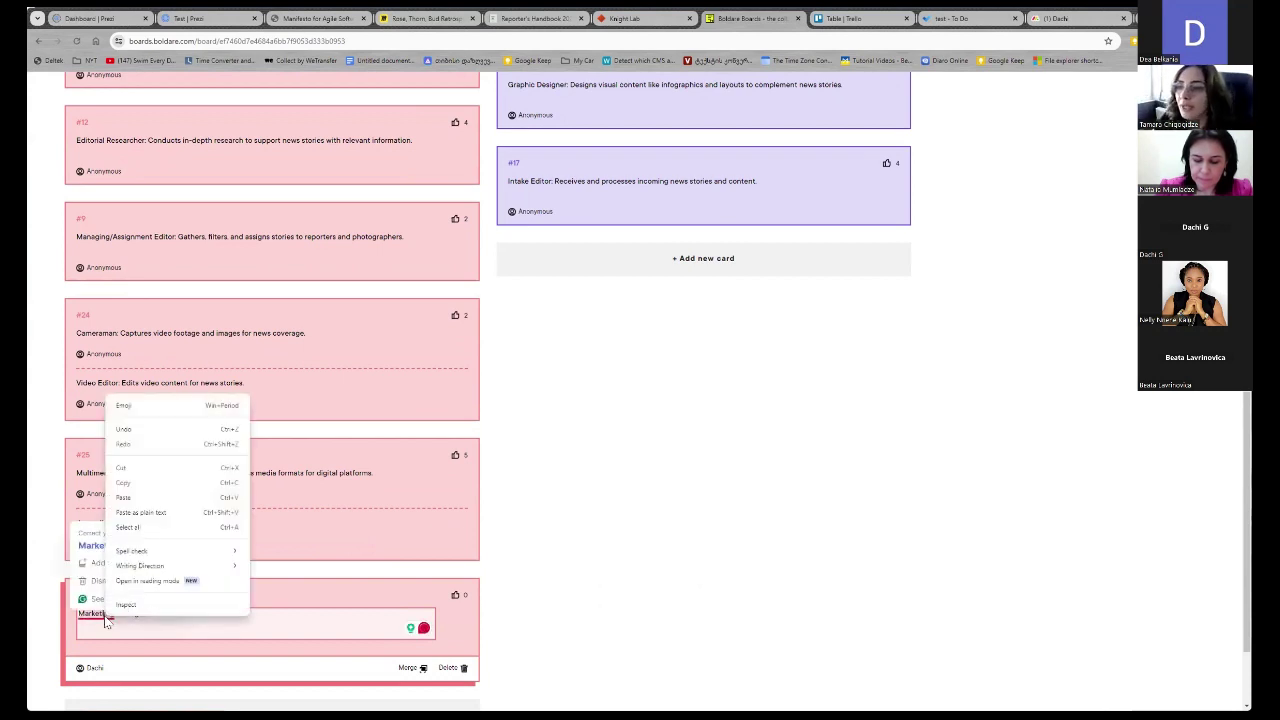
pyautogui.click(92, 548)
pyautogui.click(92, 546)
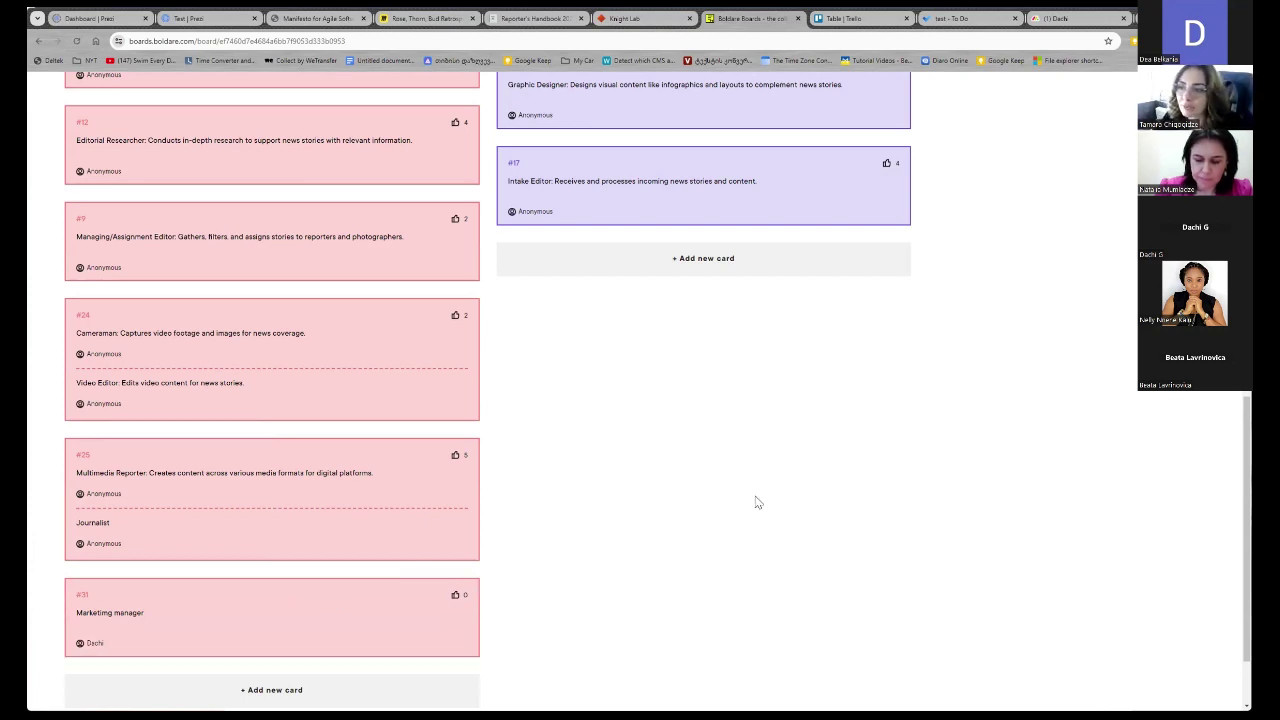
# Review the role cards in both columns, from the Marketing manager card back up to the CEO and Archive Editor groups
pyautogui.scroll(1, 715, 522)
pyautogui.scroll(2, 715, 522)
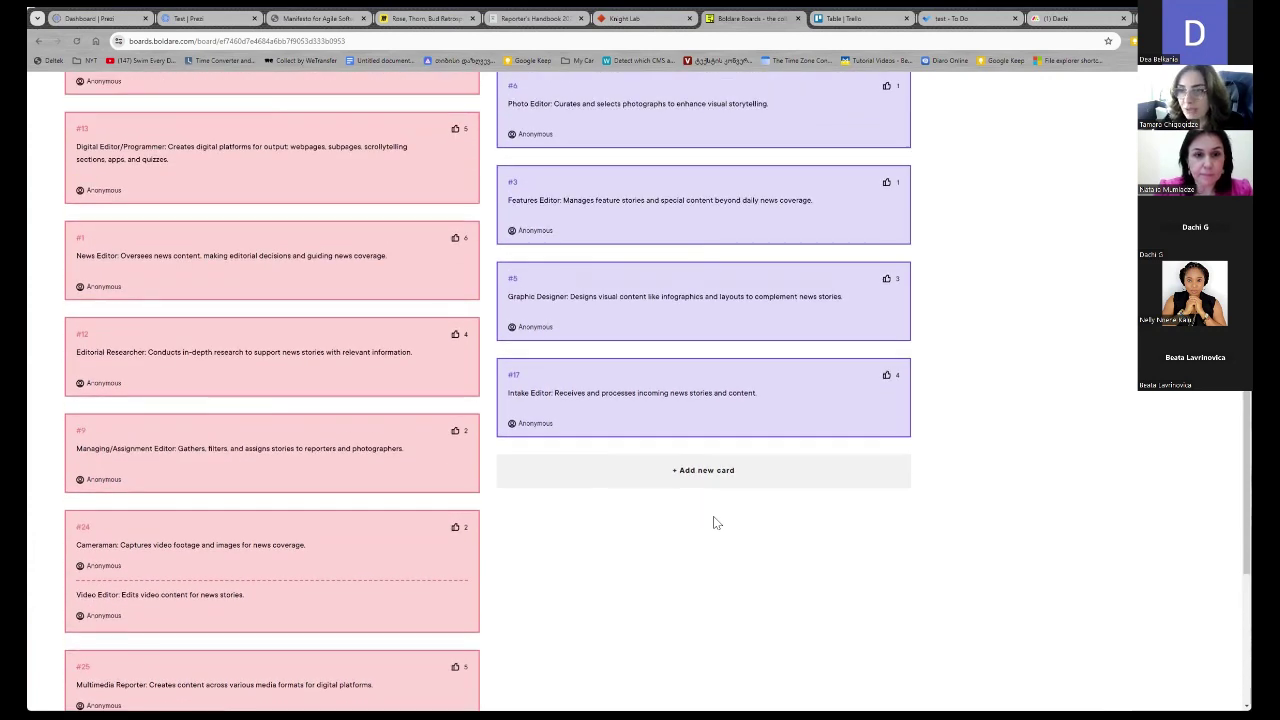
pyautogui.scroll(-3, 715, 522)
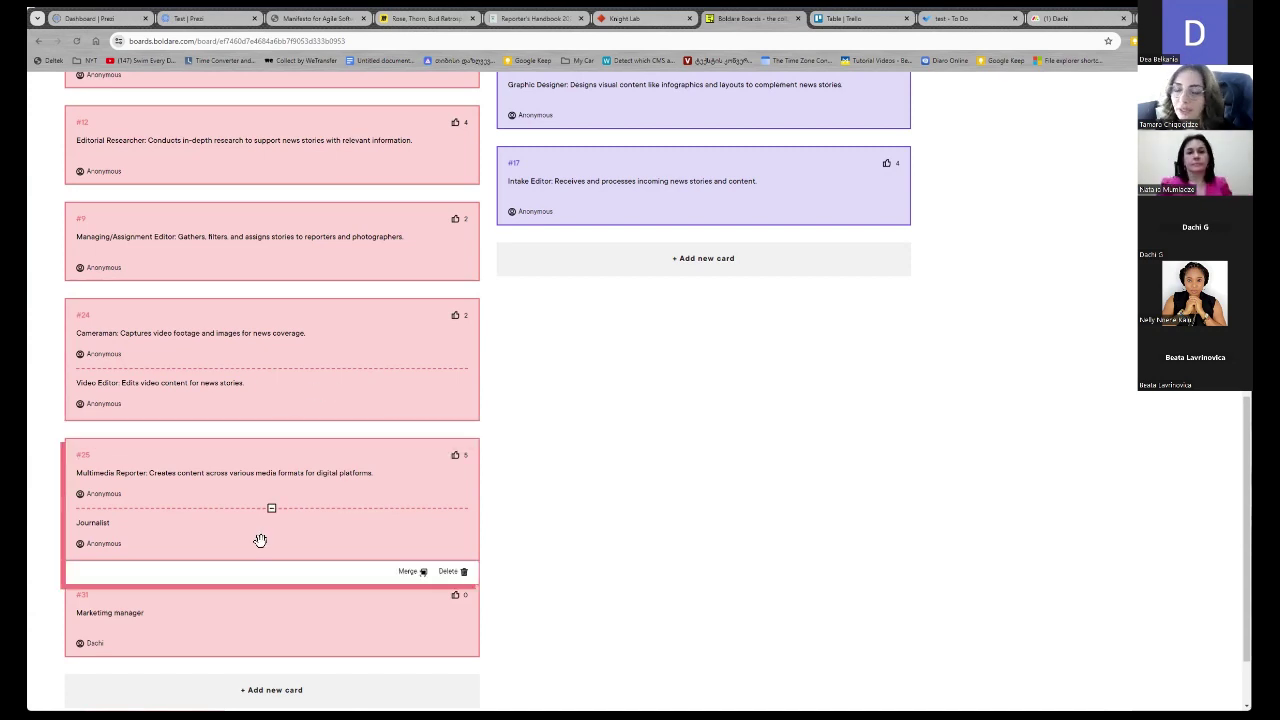
pyautogui.scroll(-2, 283, 516)
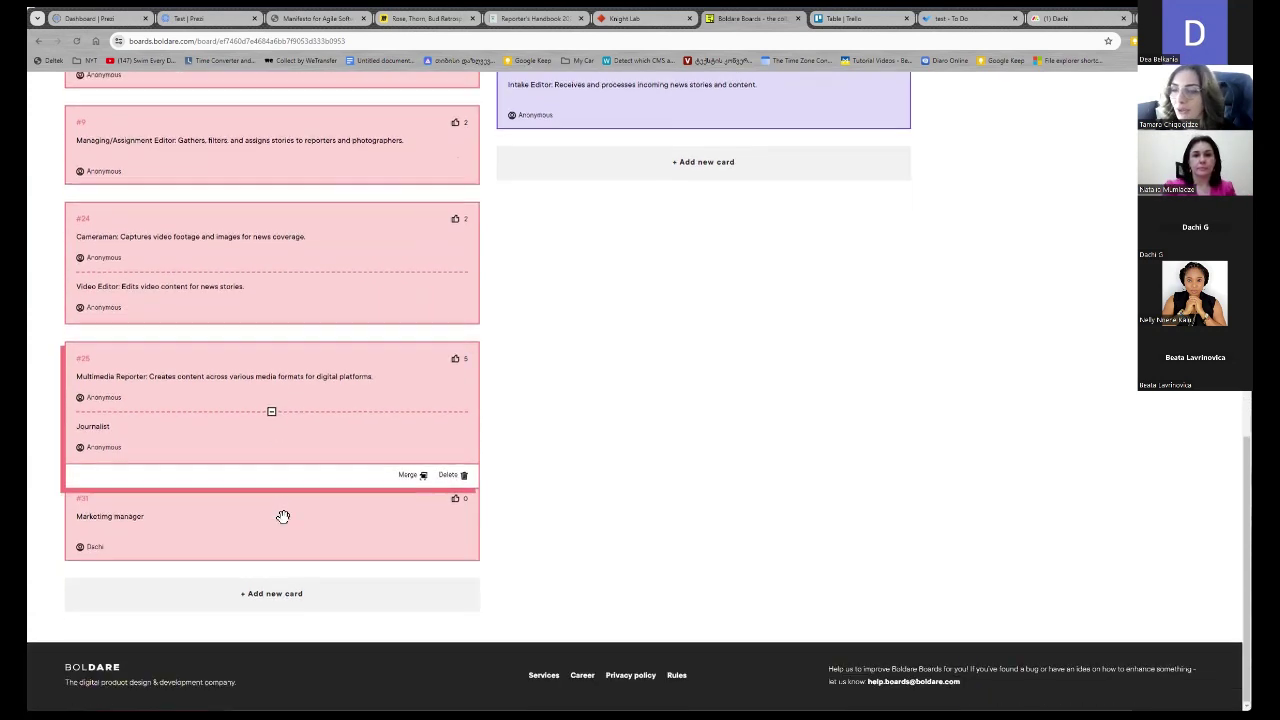
pyautogui.scroll(15, 283, 516)
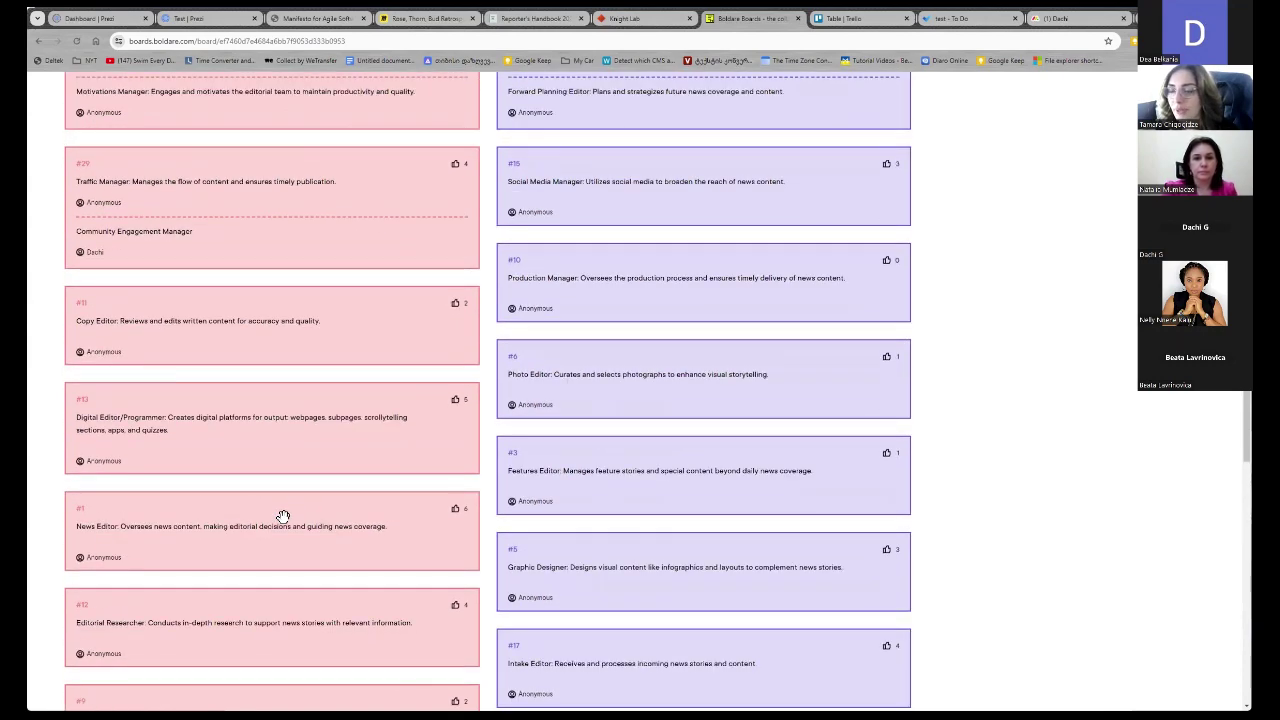
pyautogui.scroll(1, 283, 516)
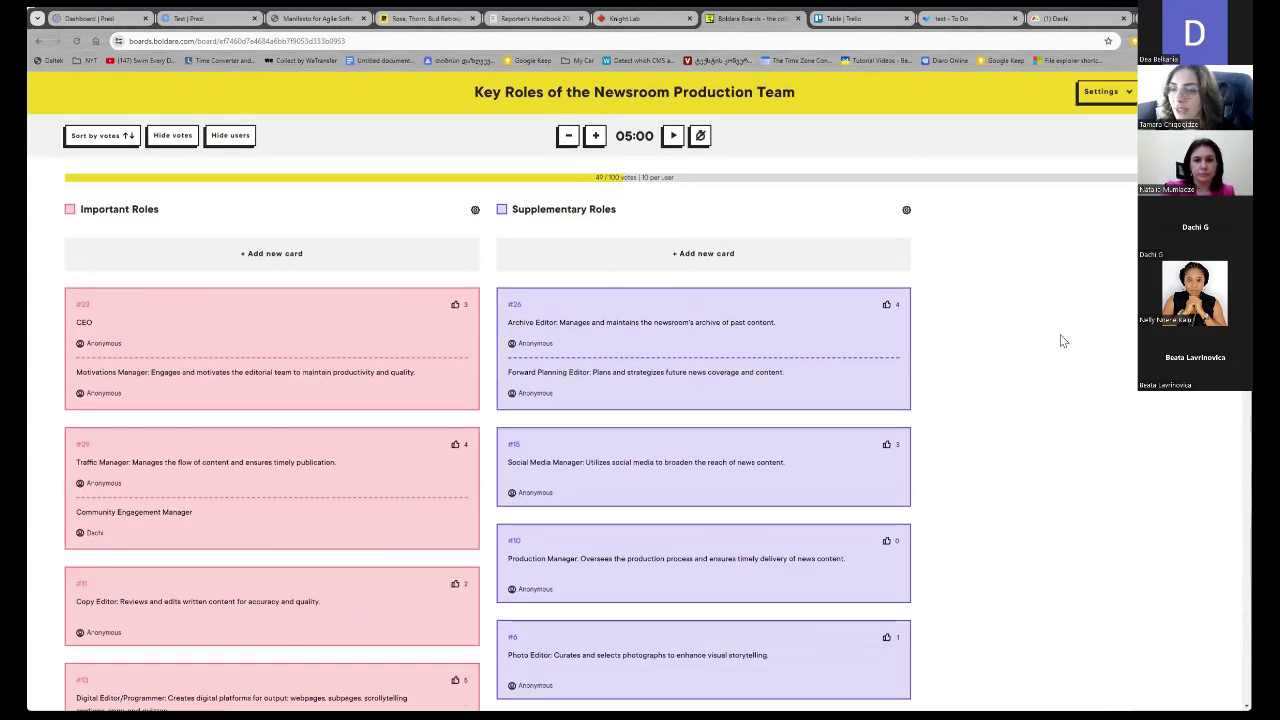
pyautogui.scroll(-1, 1050, 345)
pyautogui.scroll(-1, 1050, 345)
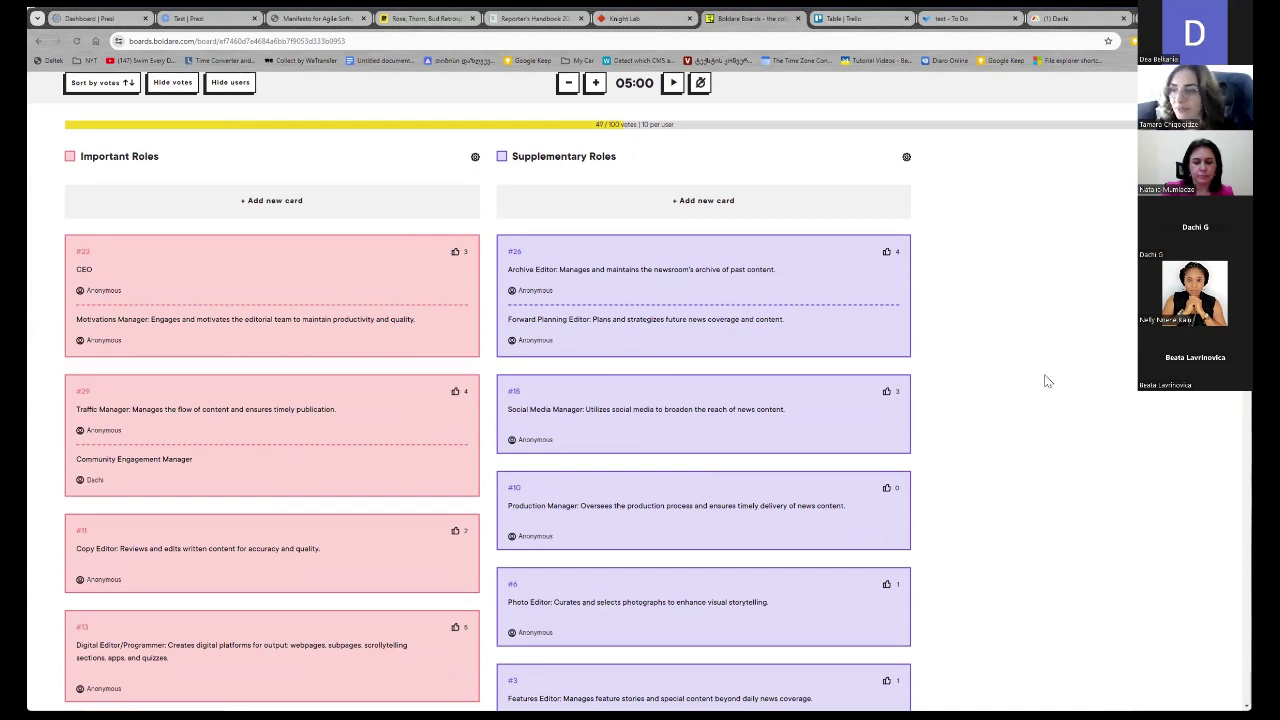
# Examine the upper cards of both columns, comparing the merged groups, role descriptions and votes
pyautogui.moveTo(643, 271)
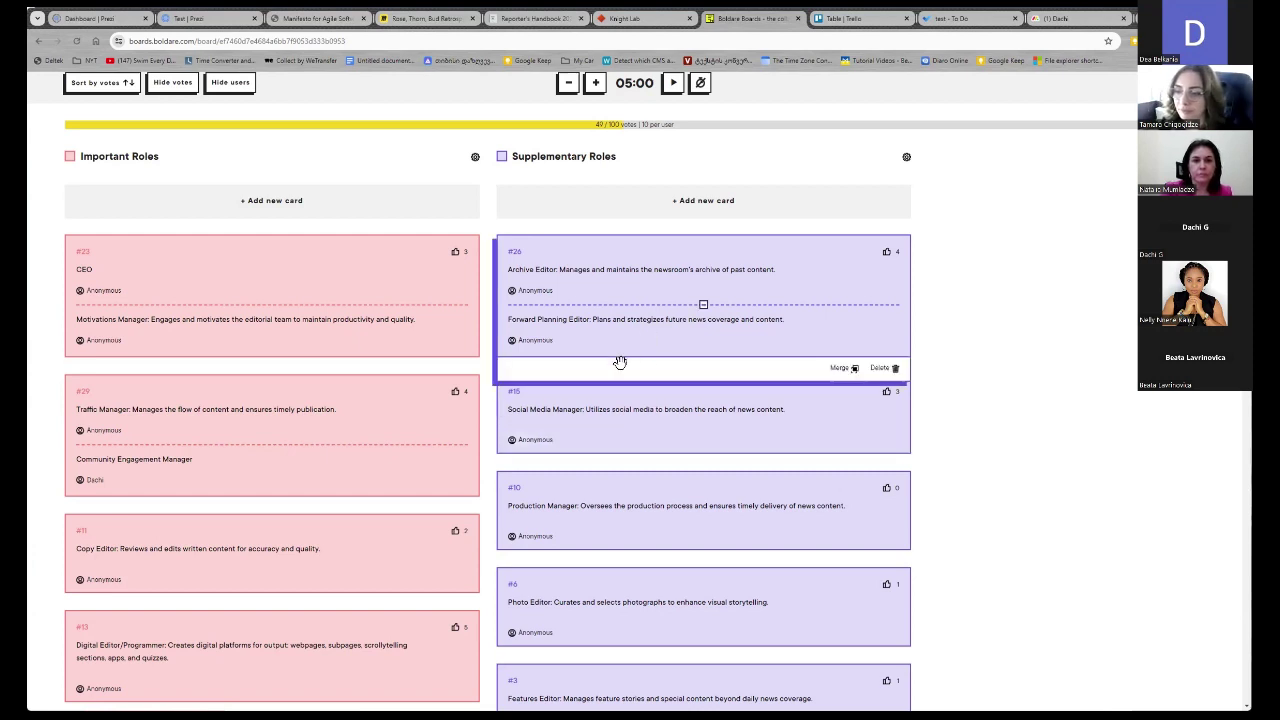
pyautogui.scroll(-3, 640, 395)
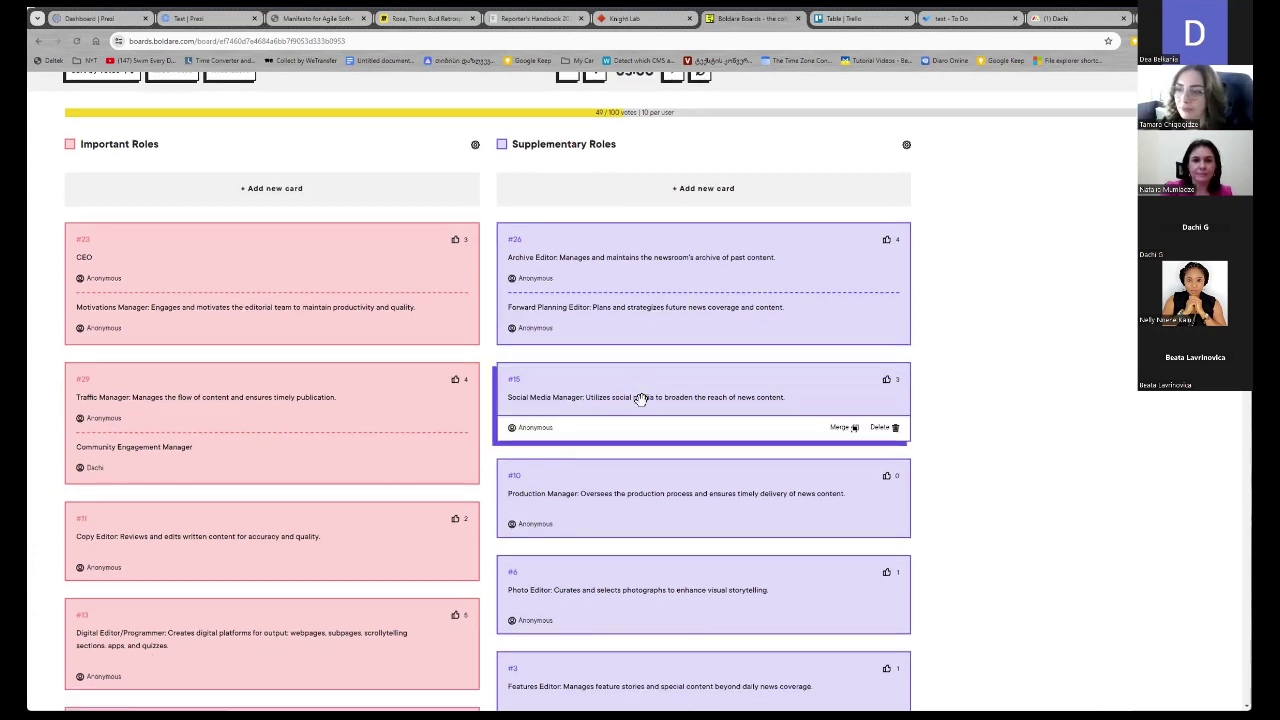
pyautogui.scroll(3, 429, 420)
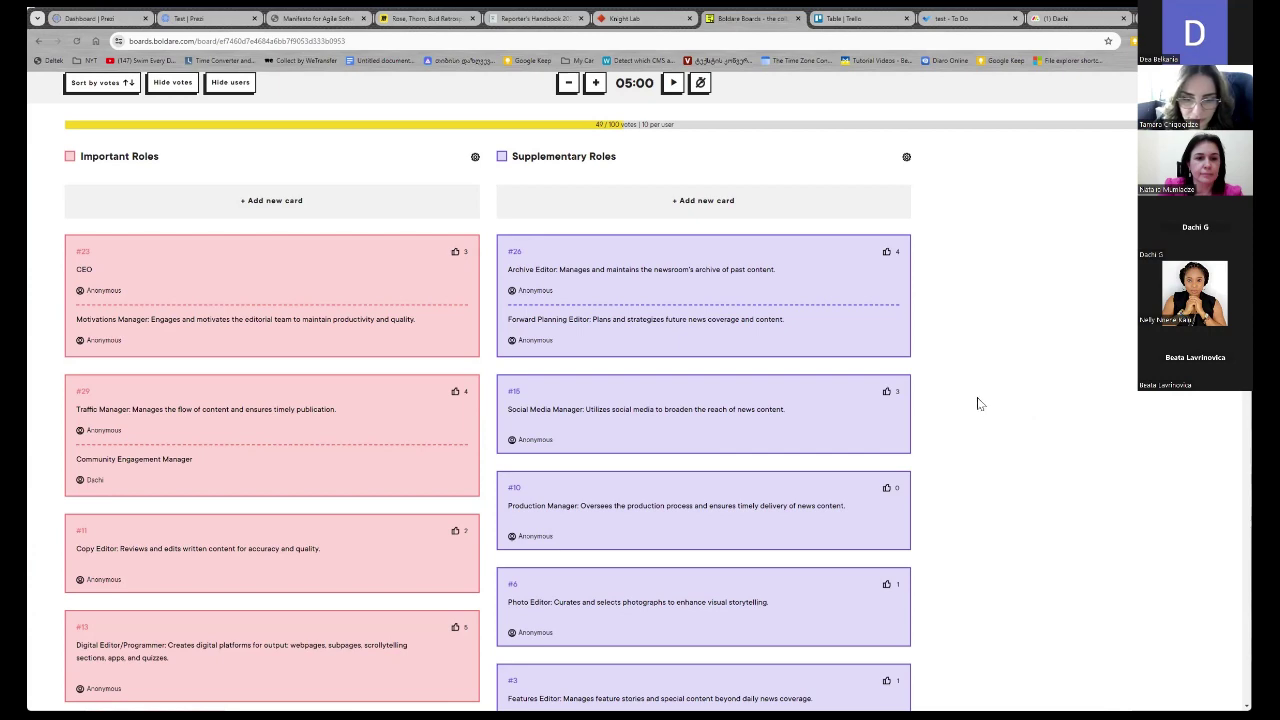
pyautogui.scroll(-2, 997, 422)
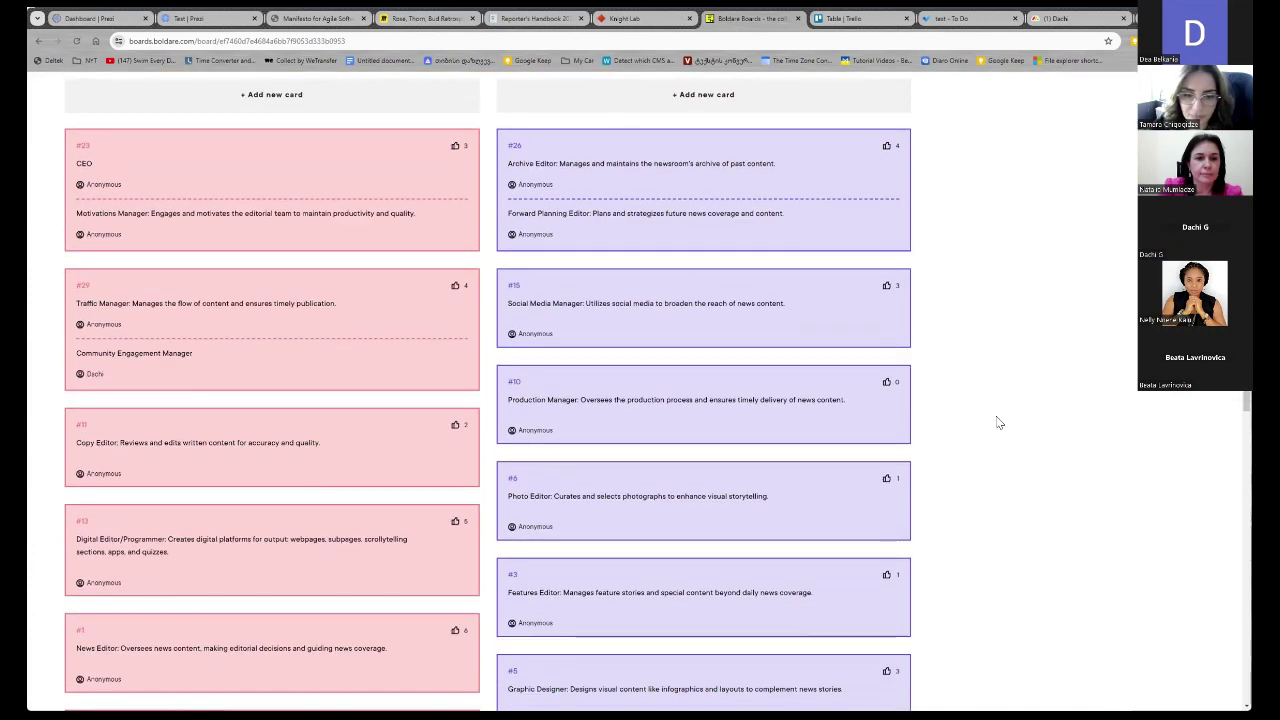
pyautogui.scroll(2, 997, 422)
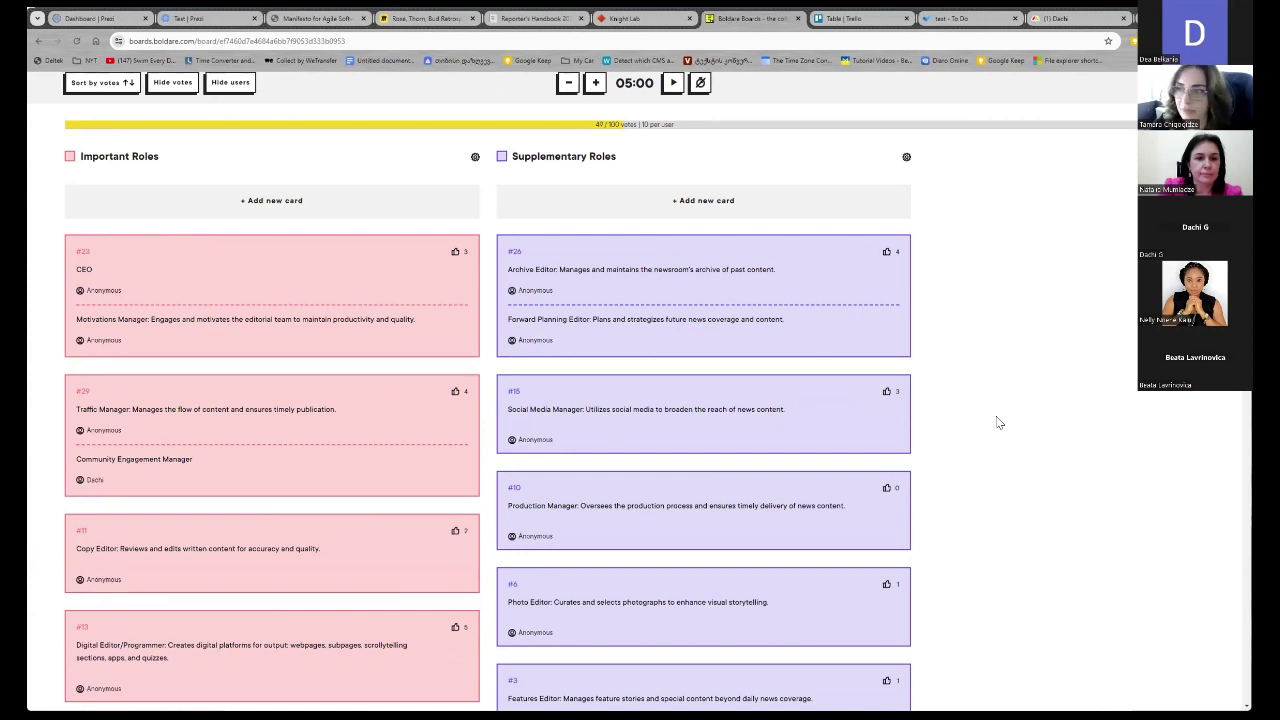
pyautogui.moveTo(262, 308)
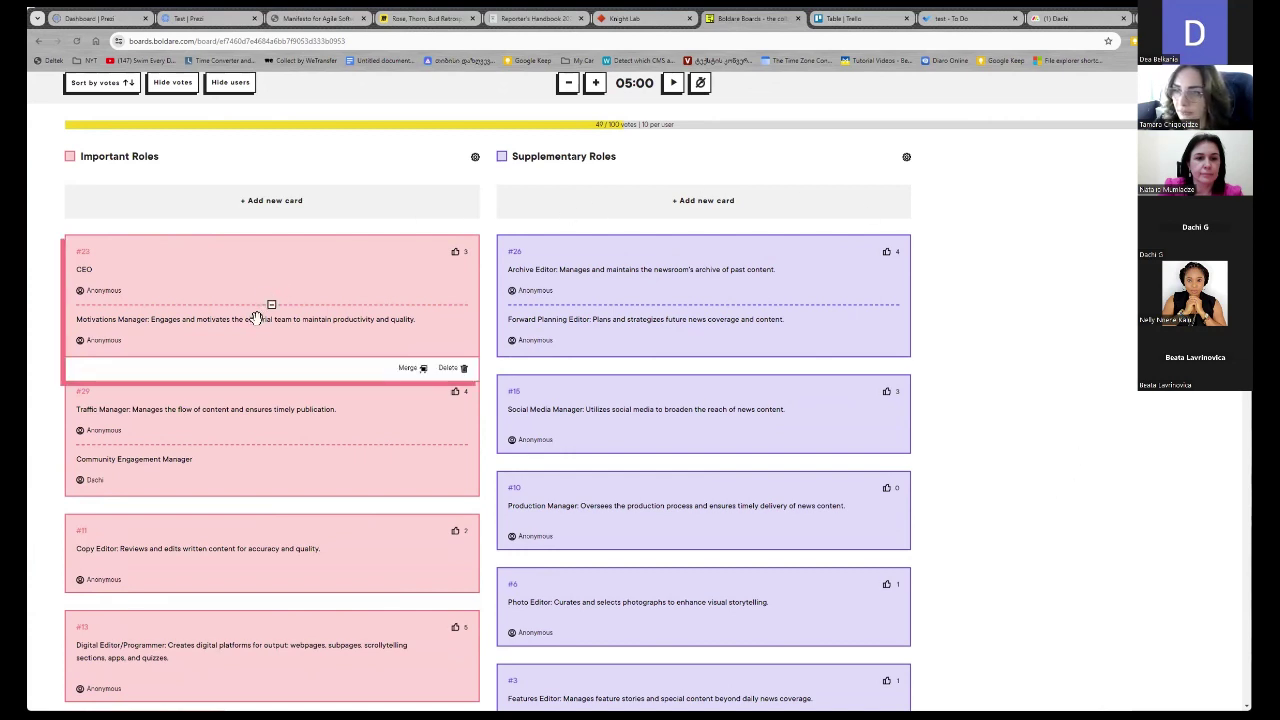
pyautogui.scroll(-3, 303, 405)
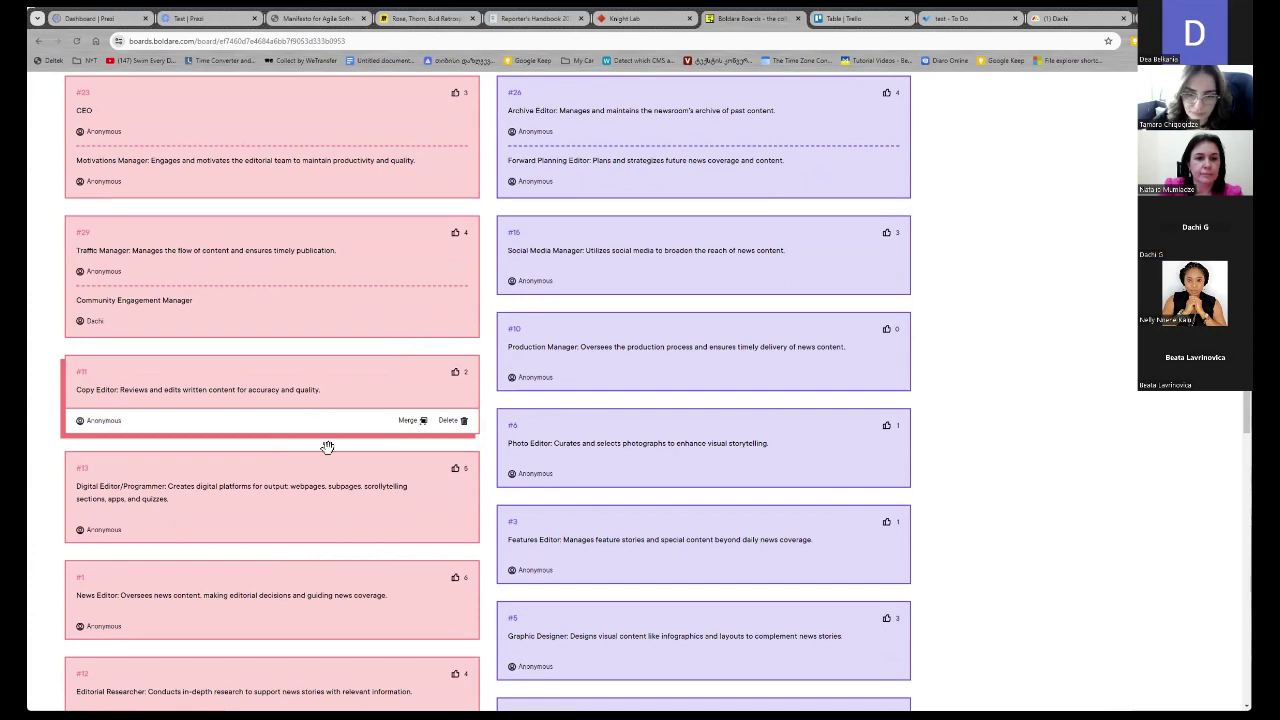
pyautogui.scroll(-1, 324, 470)
pyautogui.scroll(5, 323, 477)
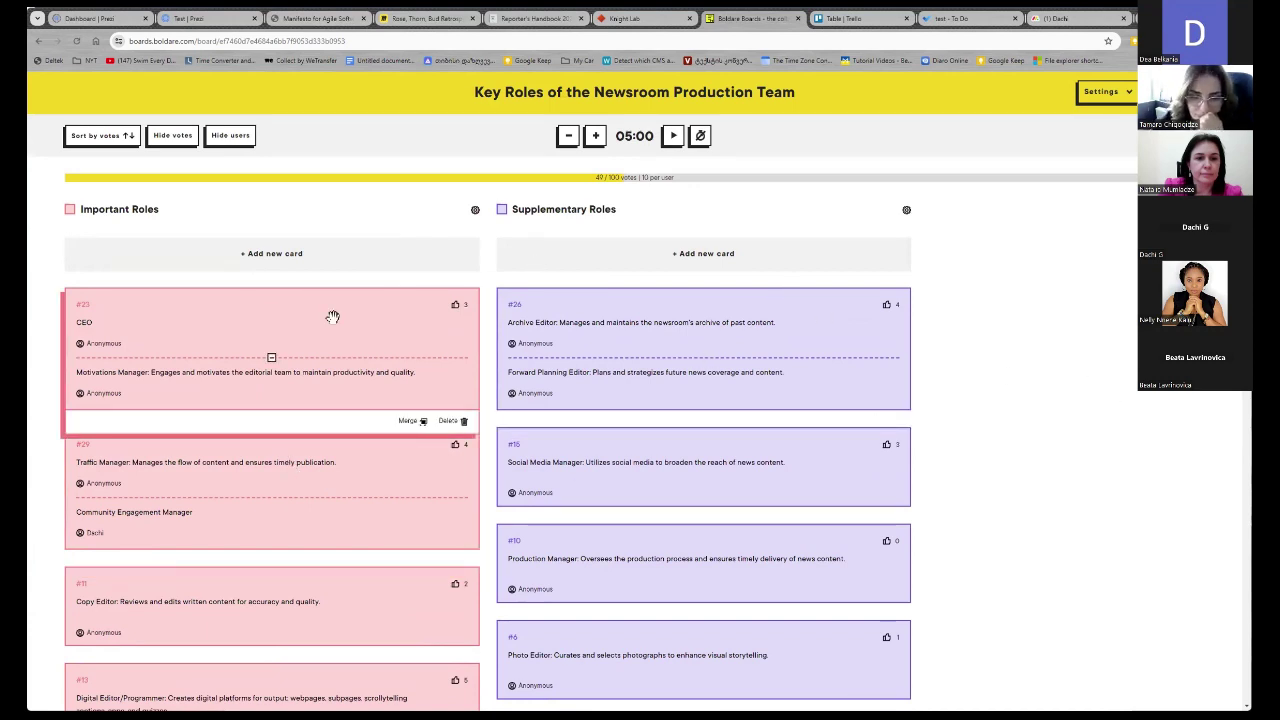
pyautogui.scroll(-1, 342, 388)
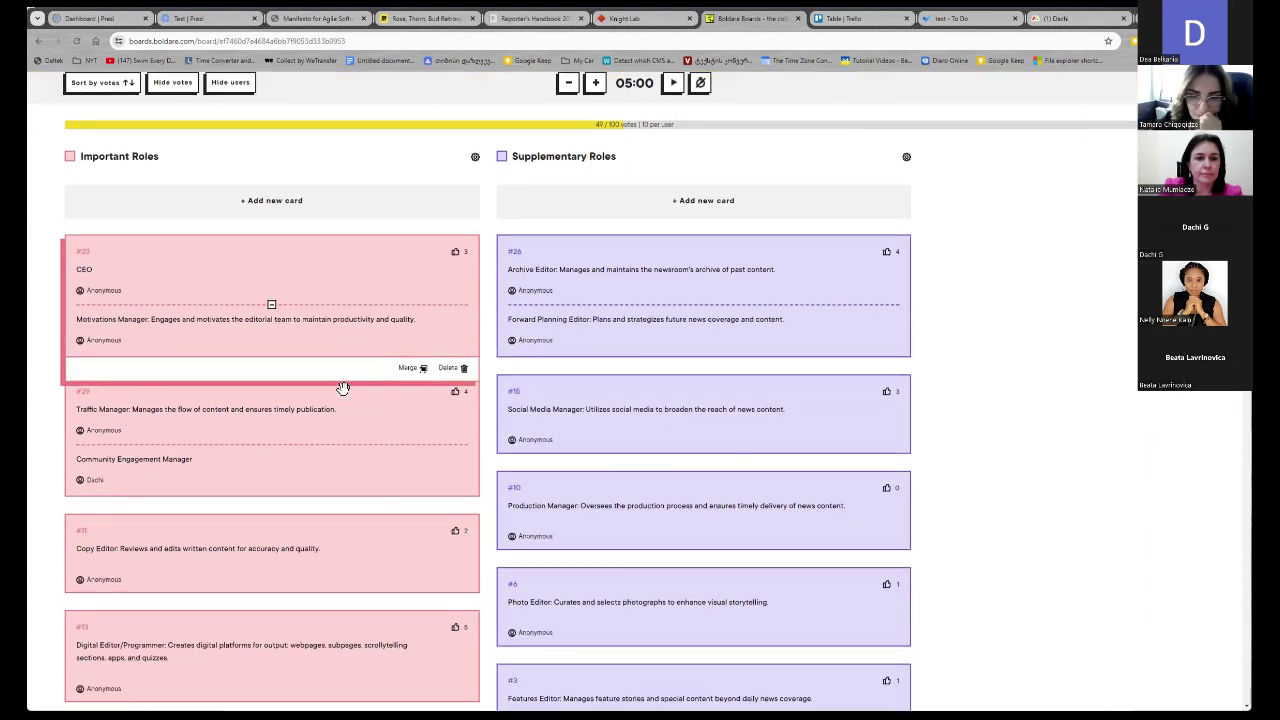
# Vote for the Copy Editor card in Important Roles and the Photo Editor card in Supplementary Roles
pyautogui.scroll(-1, 342, 388)
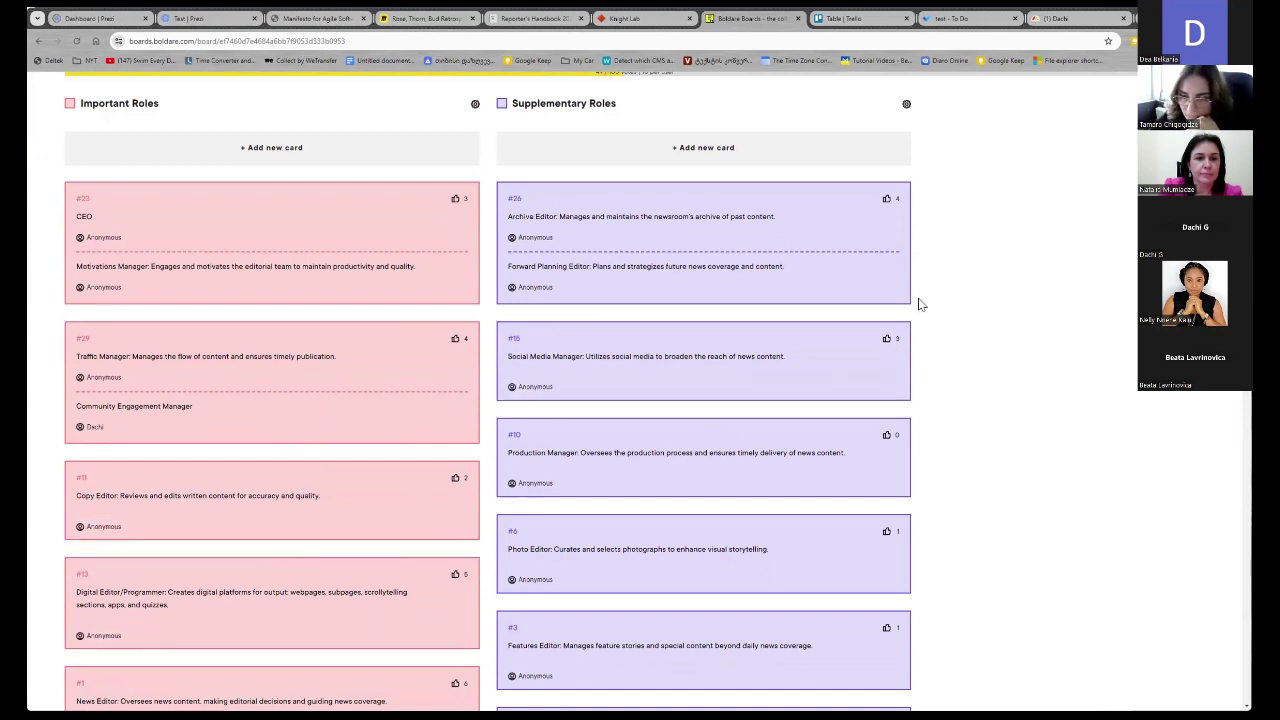
pyautogui.click(458, 477)
pyautogui.scroll(-1, 980, 323)
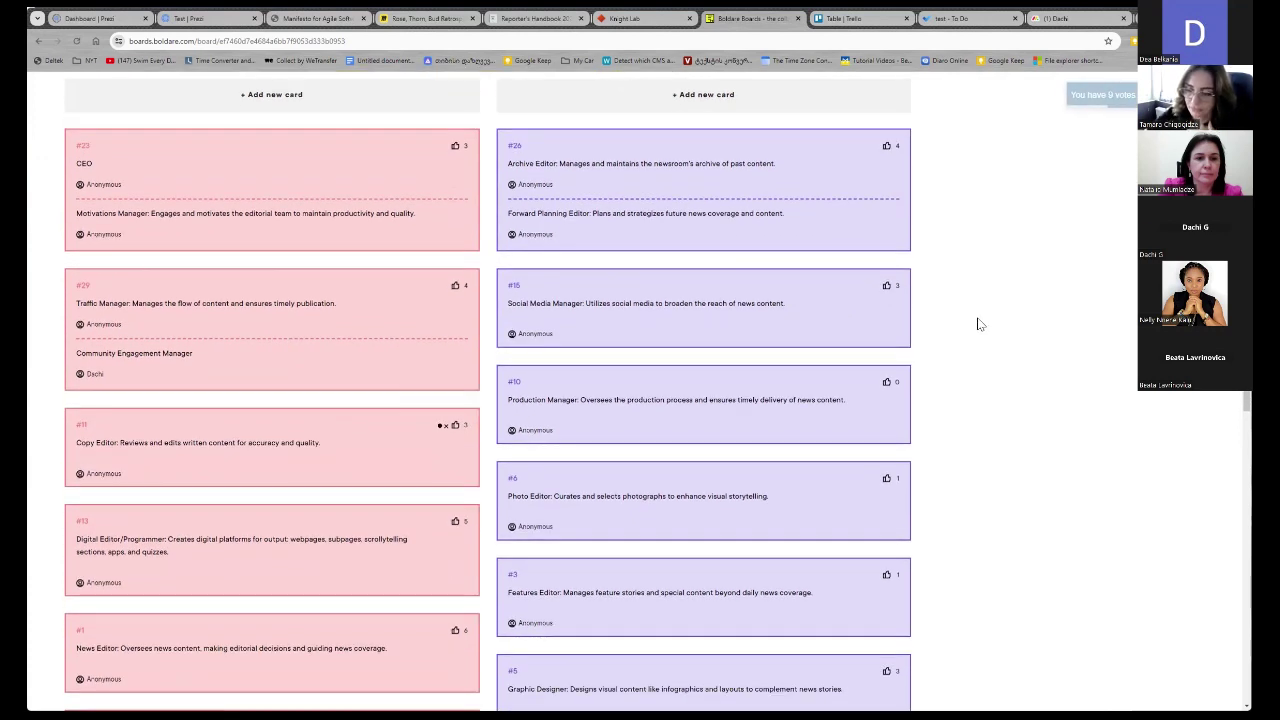
pyautogui.scroll(-1, 980, 323)
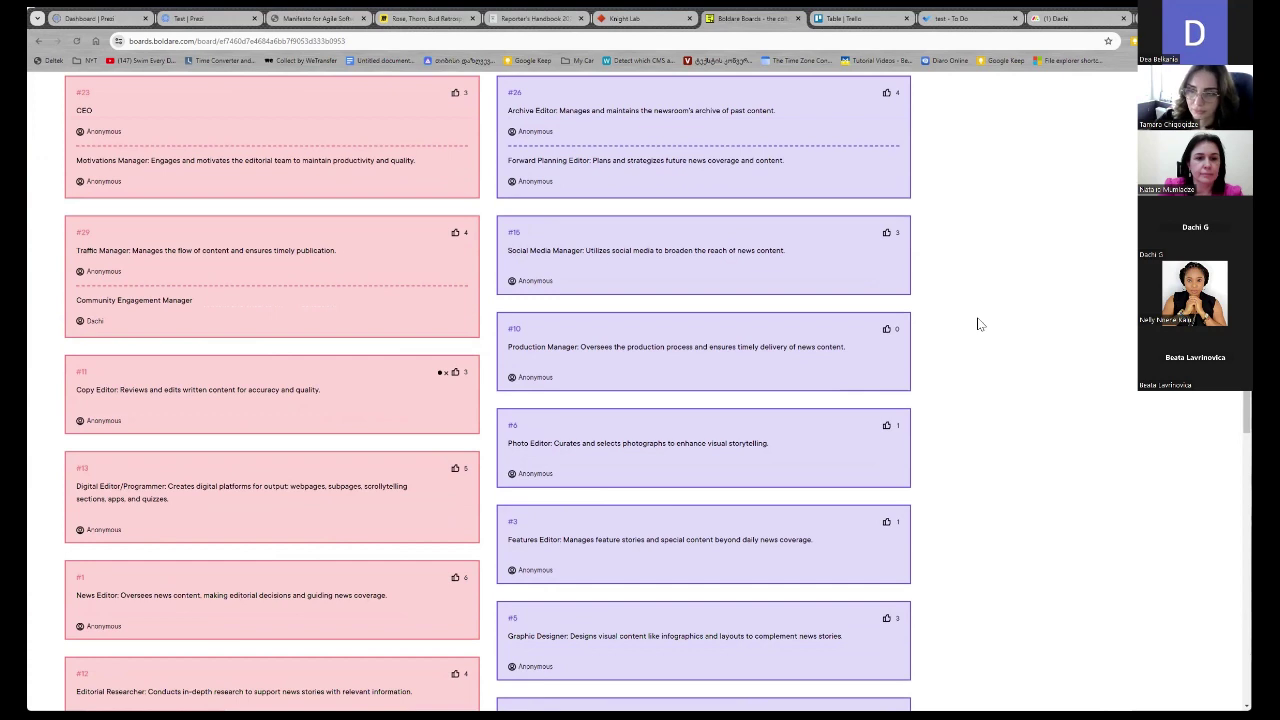
pyautogui.click(896, 436)
pyautogui.click(968, 395)
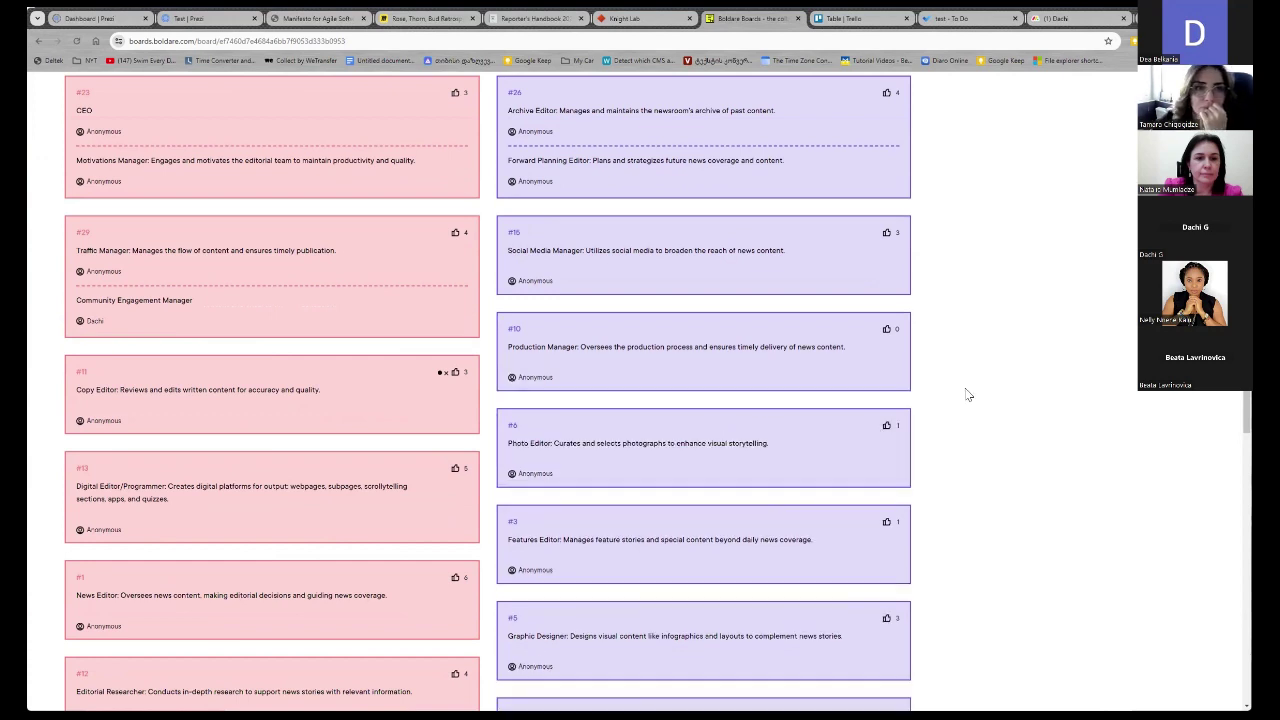
pyautogui.click(882, 427)
# Check the votes on the remaining cards down to Marketing manager, returning to the first groups of both columns
pyautogui.scroll(-2, 982, 393)
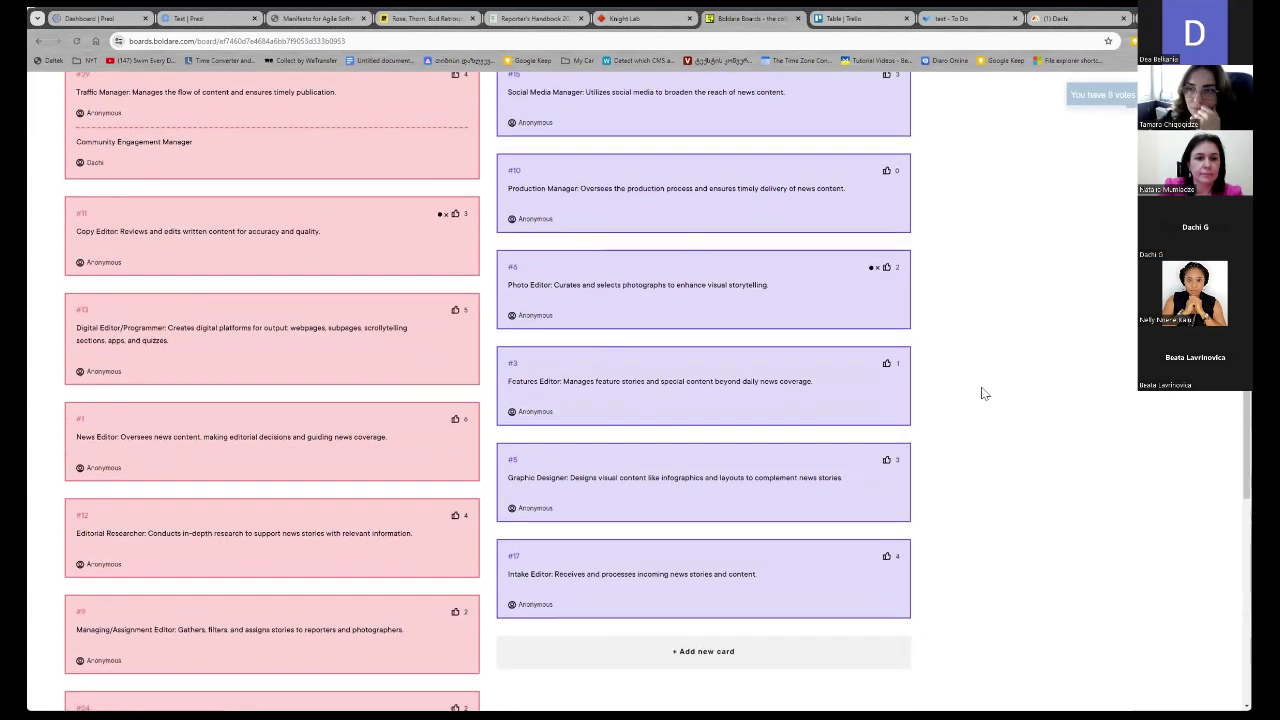
pyautogui.scroll(-1, 982, 393)
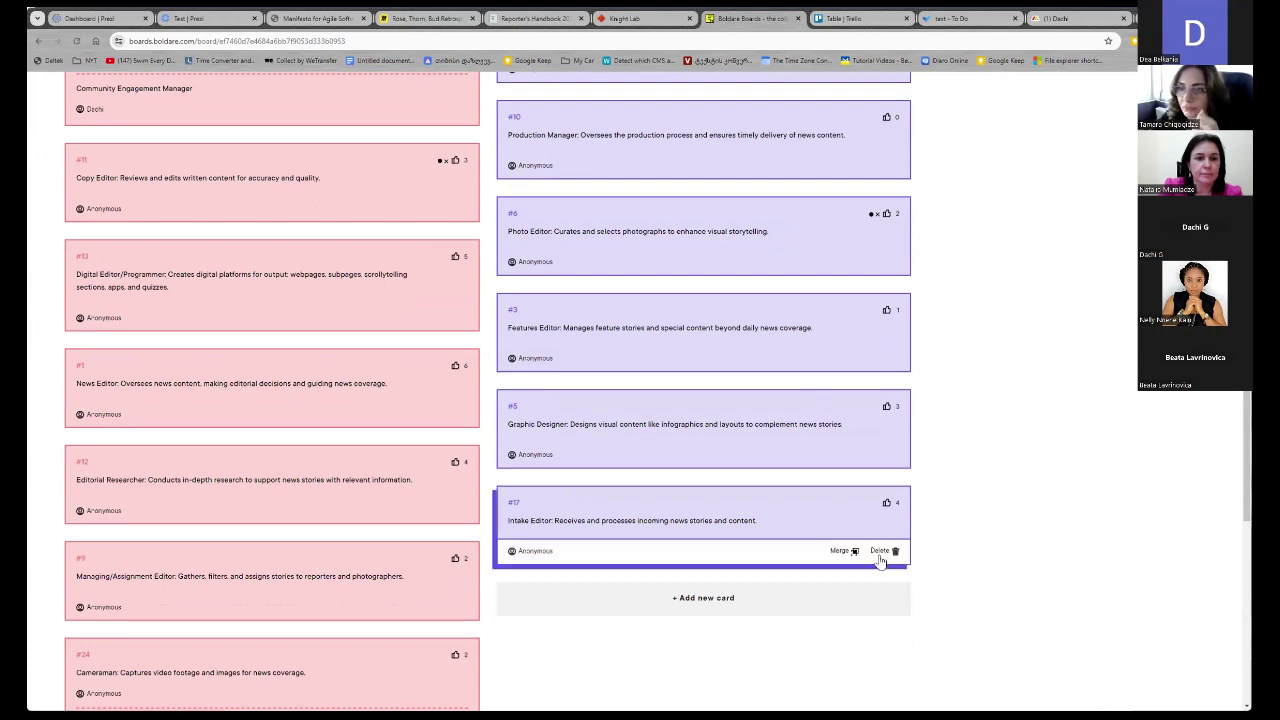
pyautogui.scroll(-2, 443, 529)
pyautogui.scroll(-2, 341, 569)
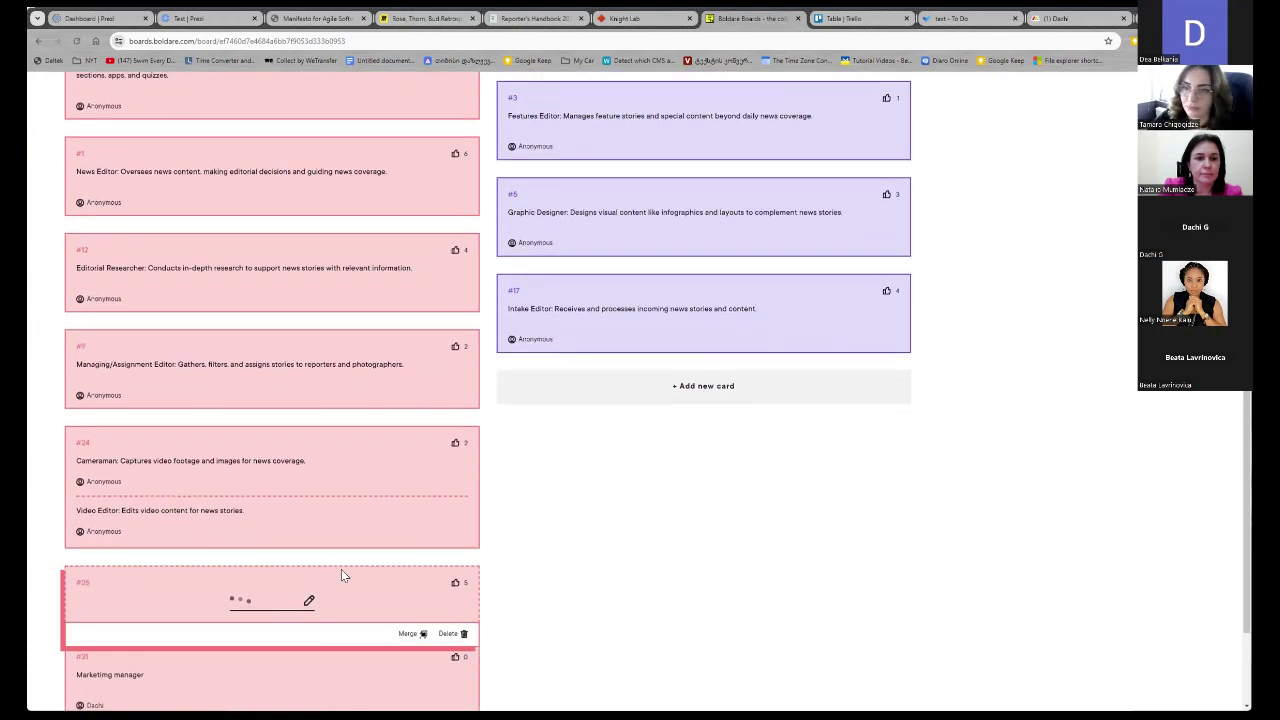
pyautogui.scroll(4, 714, 478)
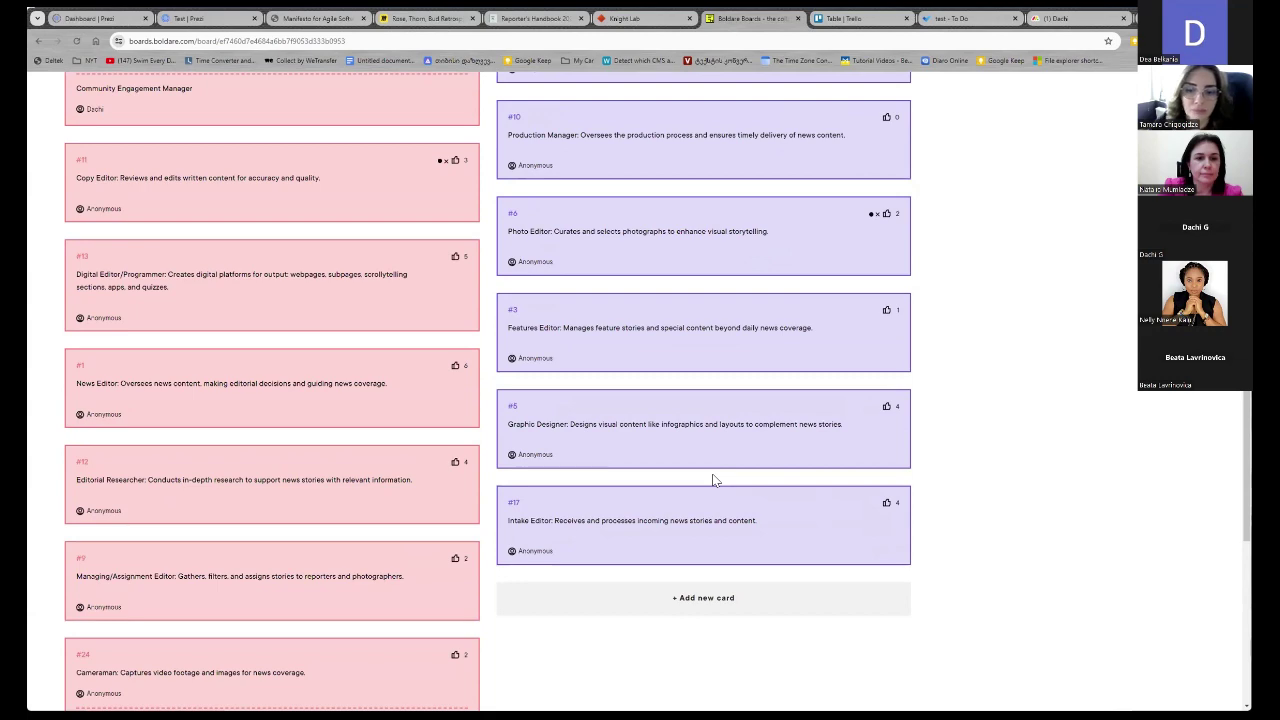
pyautogui.scroll(3, 714, 478)
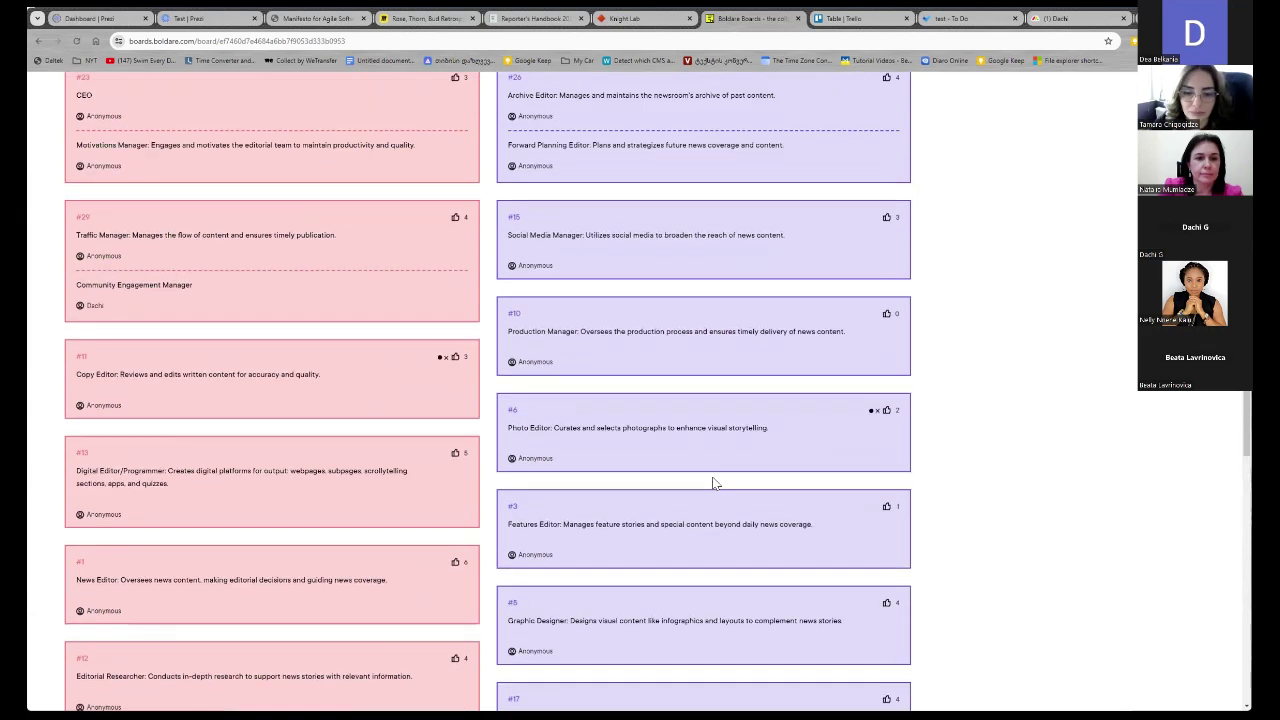
pyautogui.scroll(1, 711, 475)
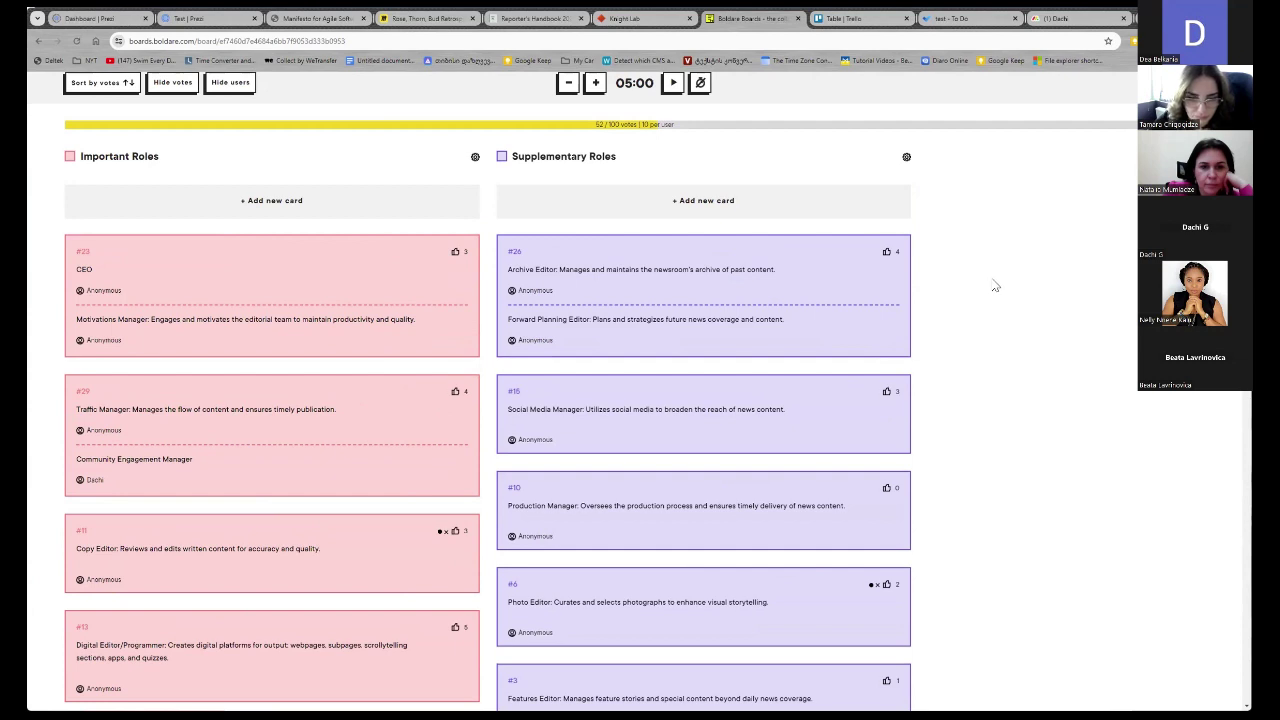
# Review the role cards and their votes in the Important Roles and Supplementary Roles columns
pyautogui.scroll(-1, 995, 298)
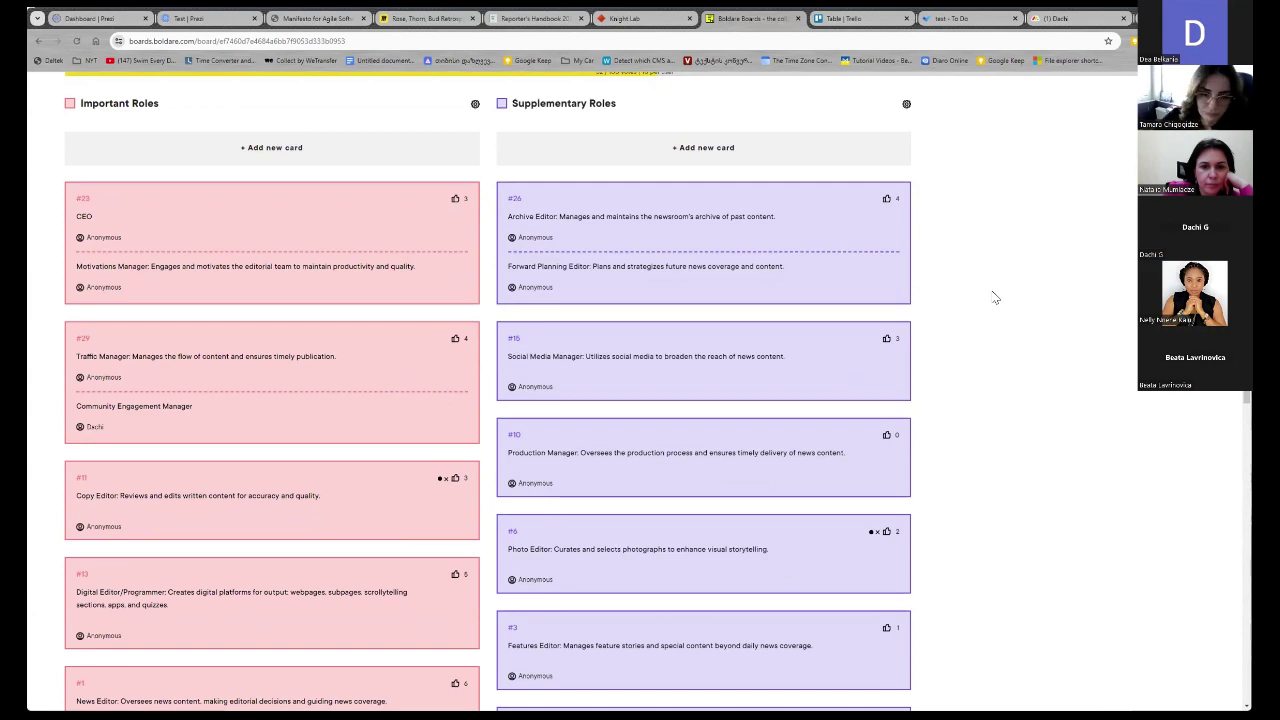
pyautogui.scroll(-2, 995, 298)
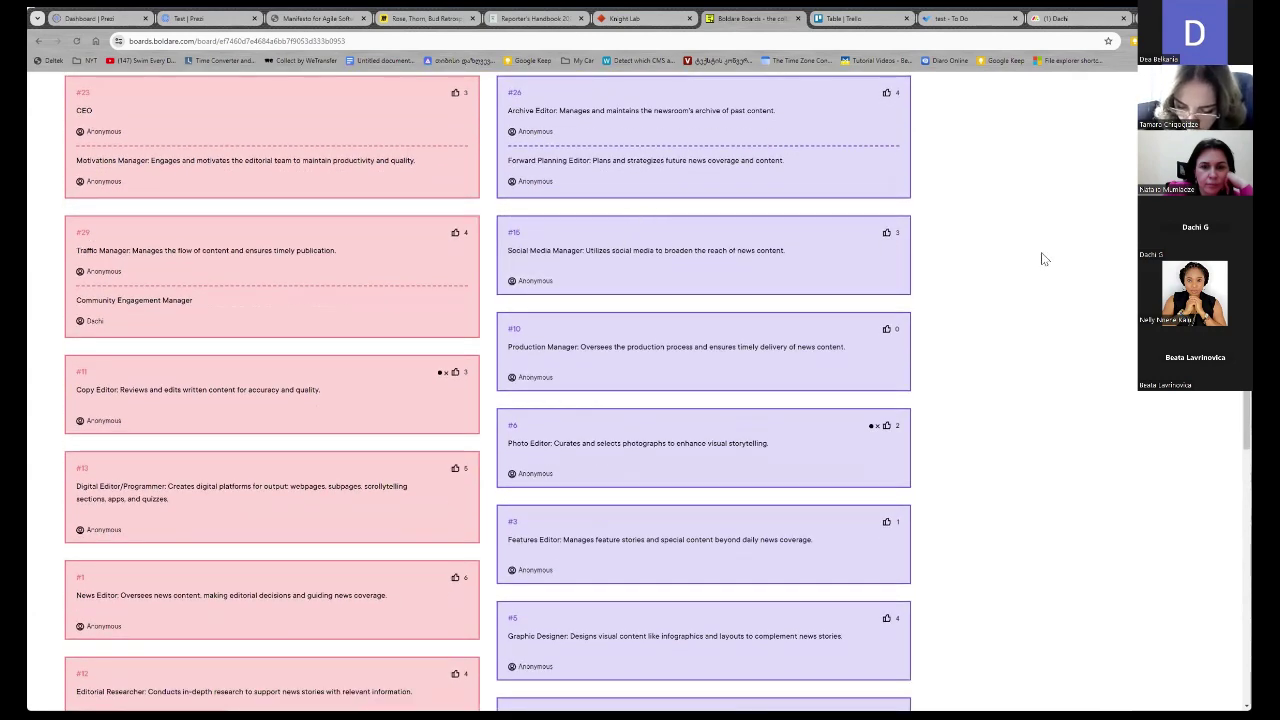
pyautogui.scroll(2, 1024, 374)
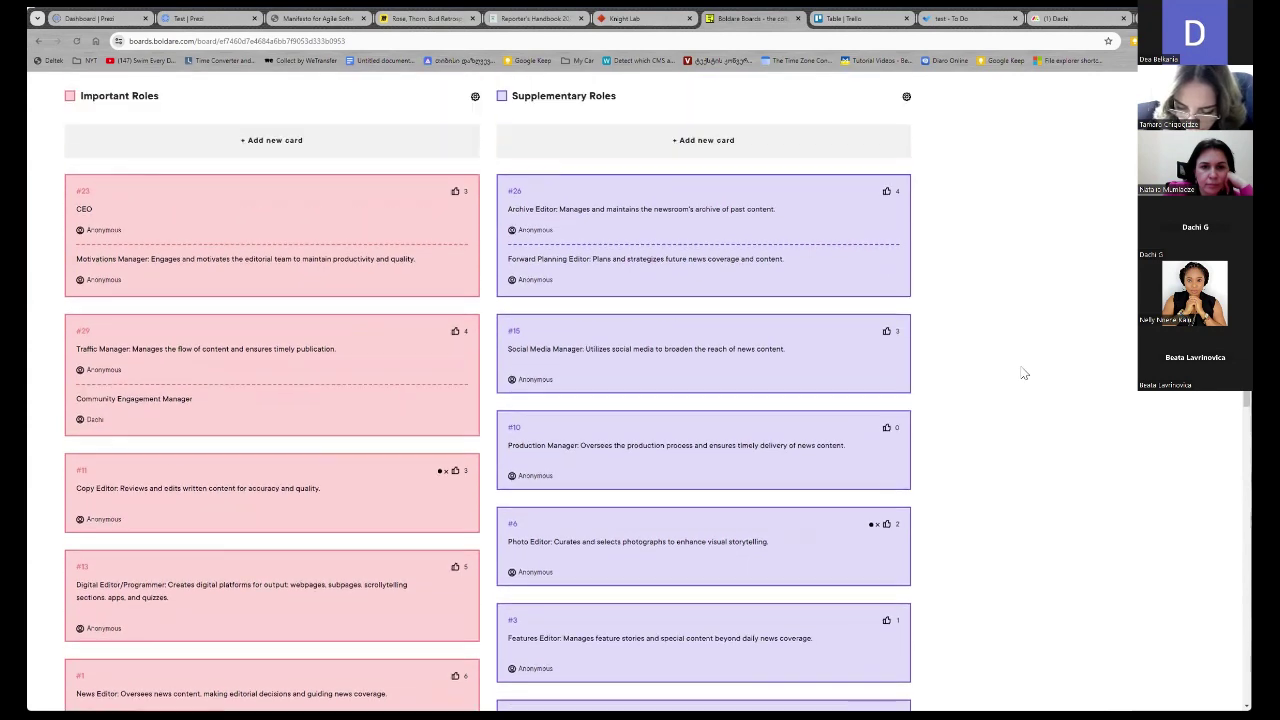
pyautogui.scroll(1, 1024, 374)
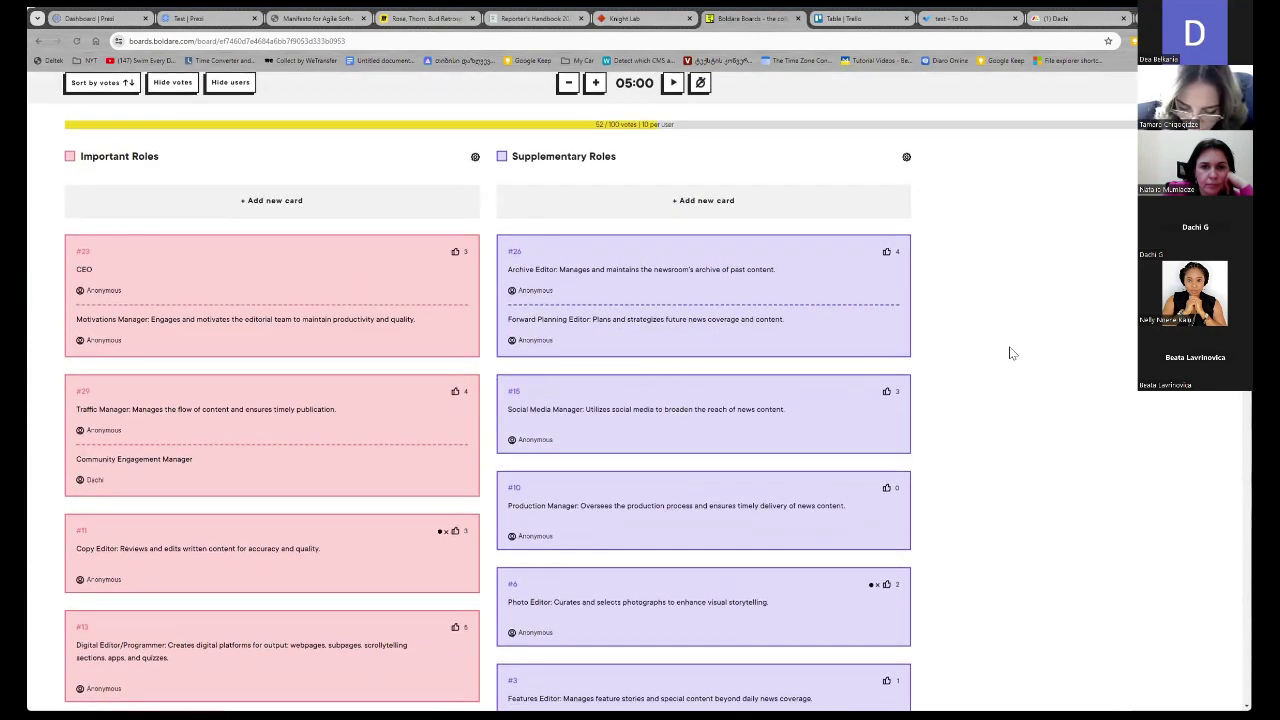
pyautogui.scroll(-1, 1034, 360)
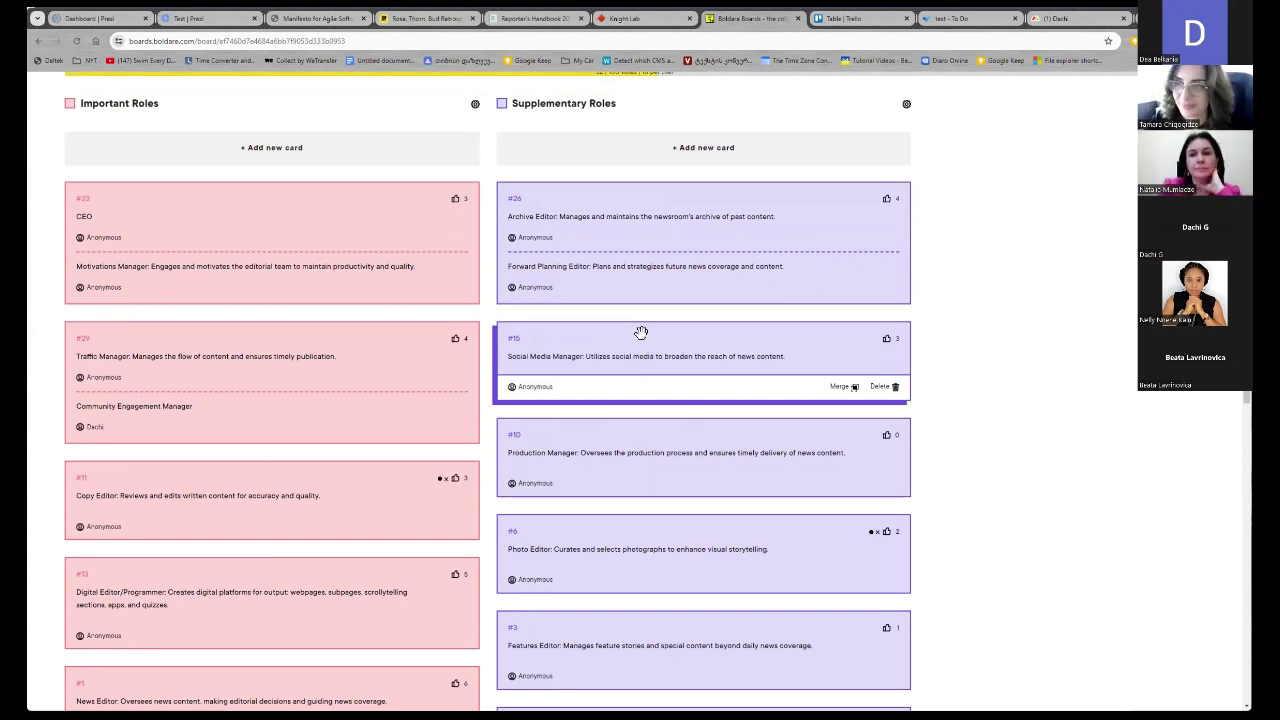
pyautogui.scroll(-1, 643, 334)
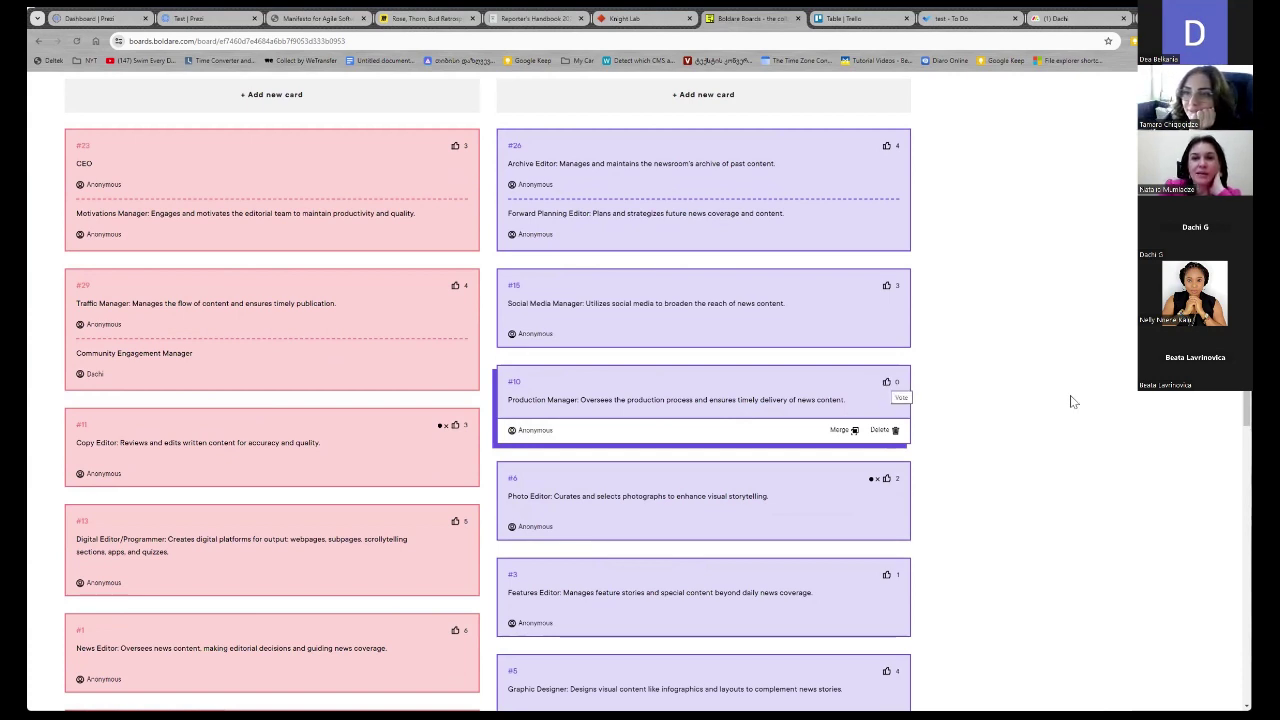
pyautogui.scroll(1, 1075, 340)
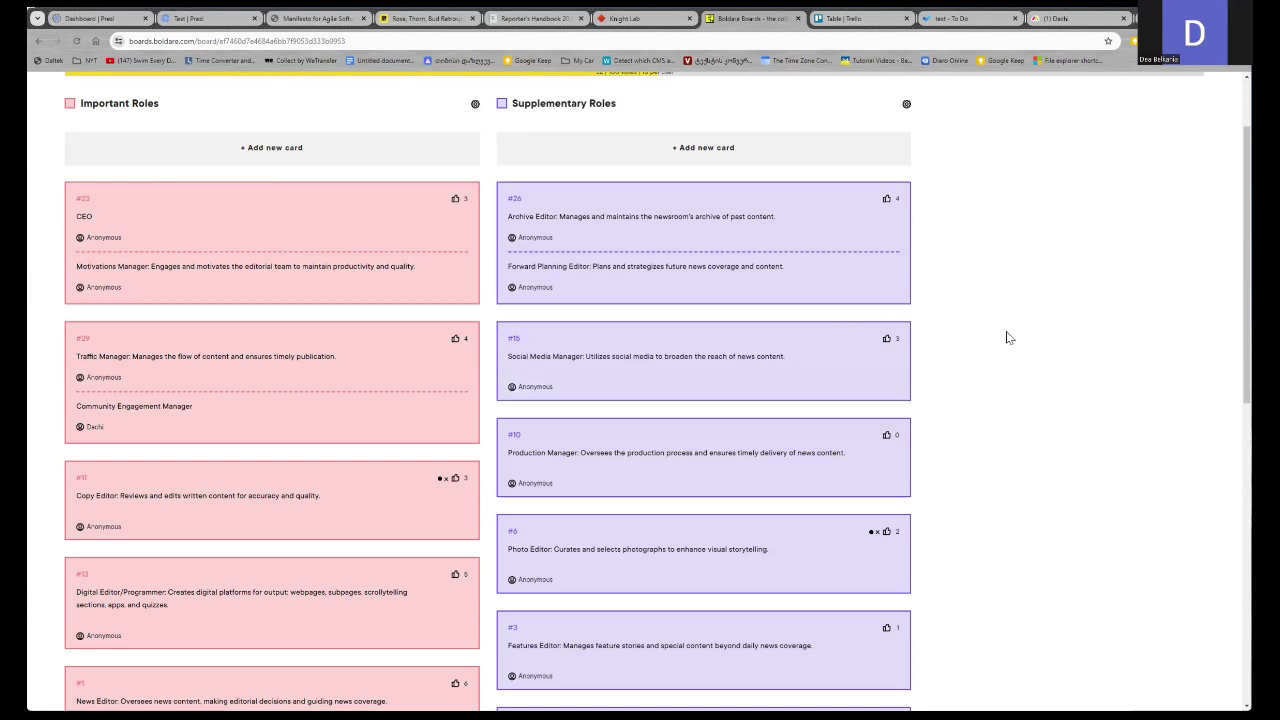
pyautogui.scroll(-1, 995, 304)
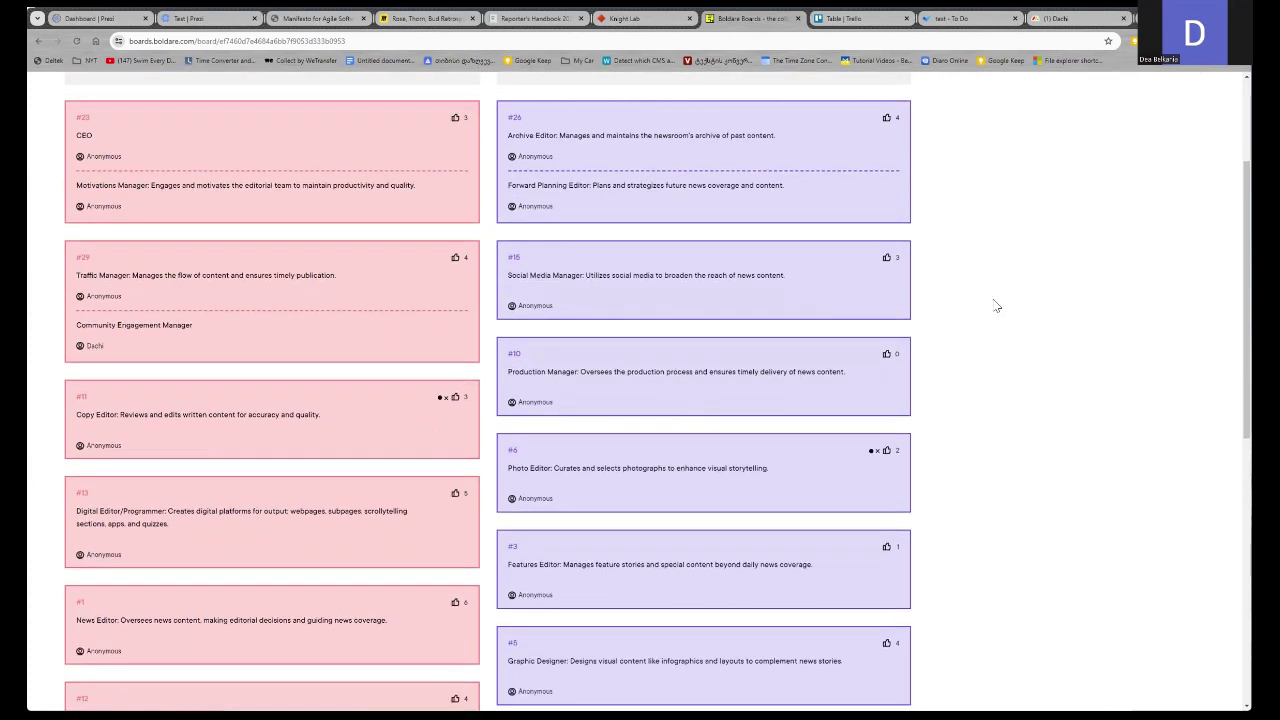
pyautogui.scroll(1, 985, 316)
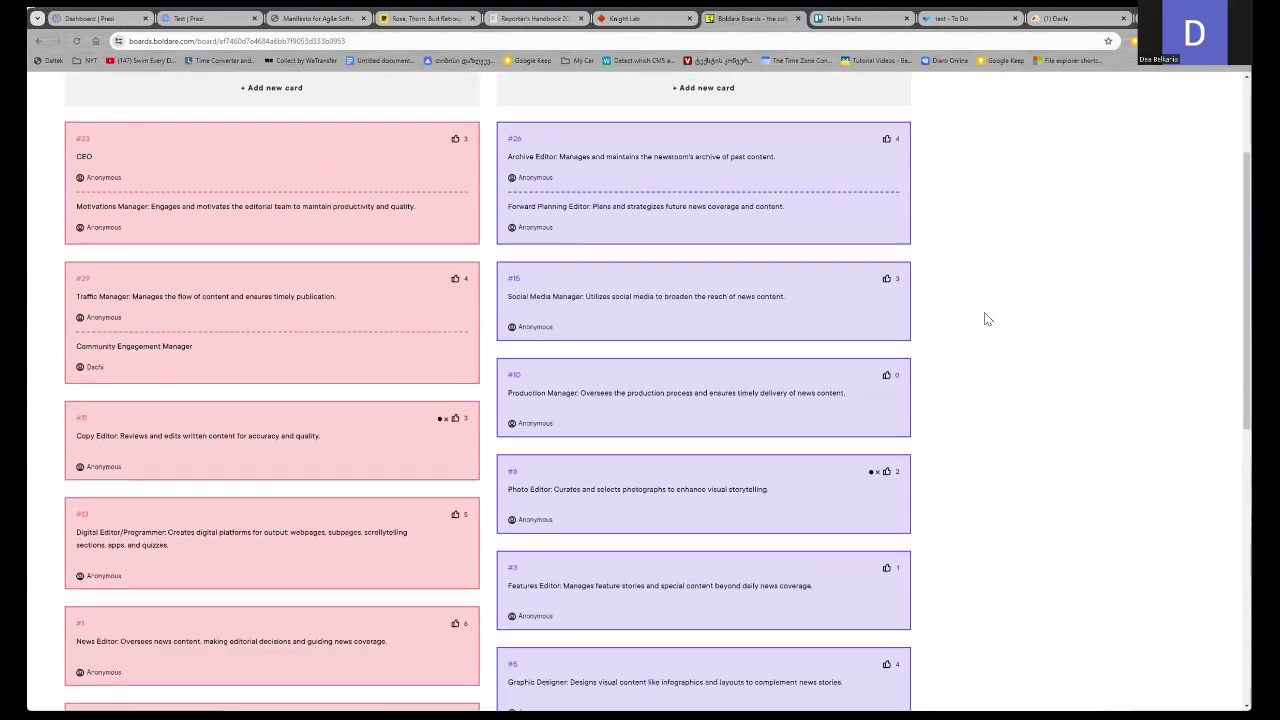
pyautogui.scroll(-1, 984, 318)
pyautogui.scroll(1, 986, 312)
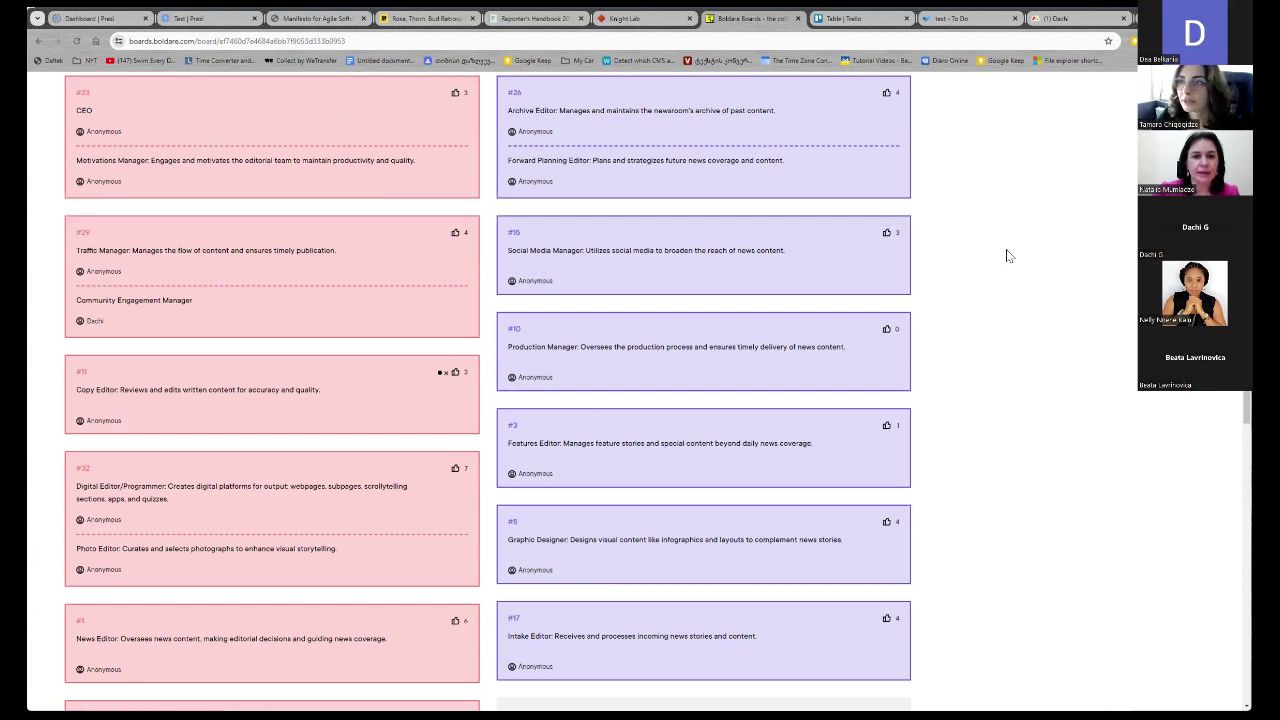
# Try to move the Graphic Designer card within the Supplementary Roles column
pyautogui.scroll(1, 1008, 256)
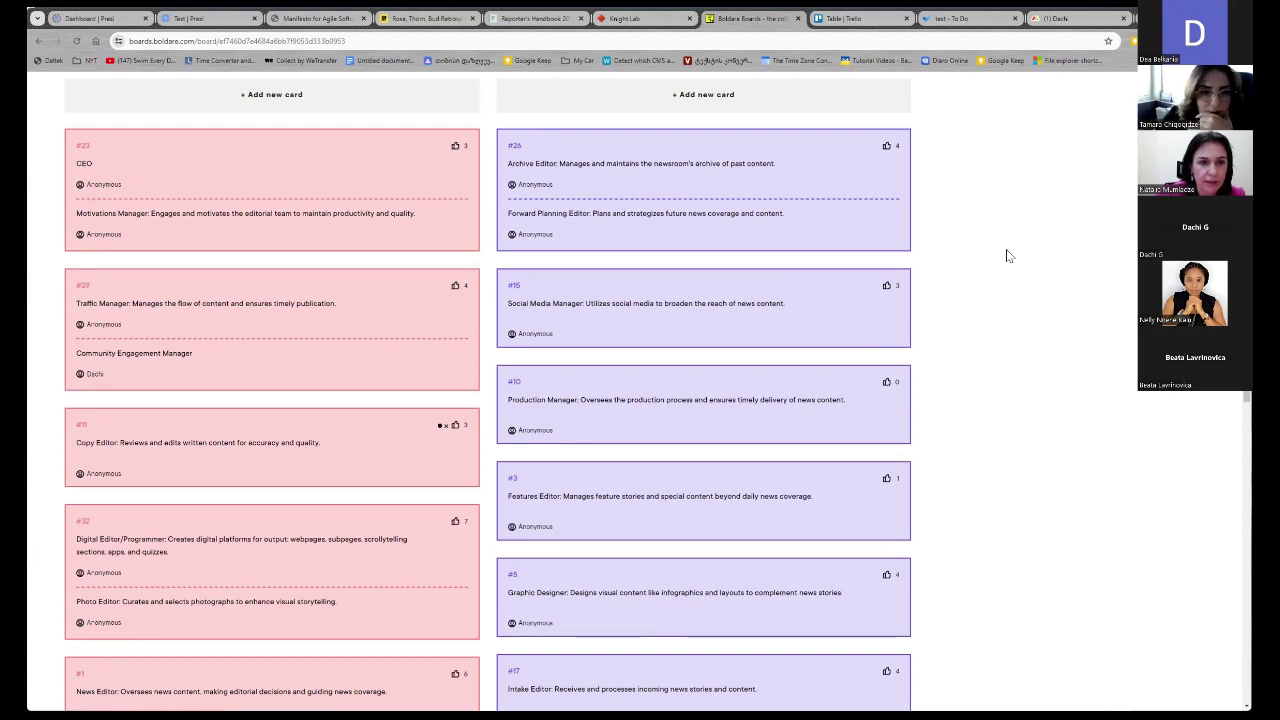
pyautogui.moveTo(712, 260)
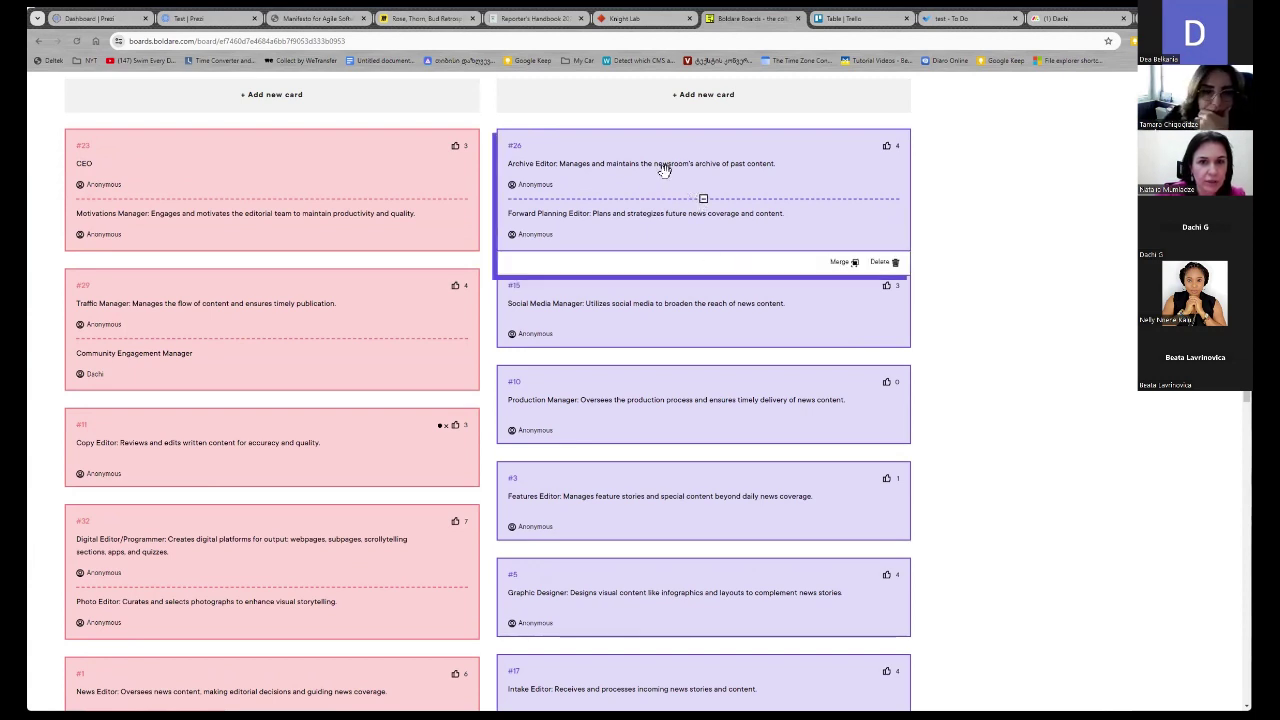
pyautogui.moveTo(788, 389)
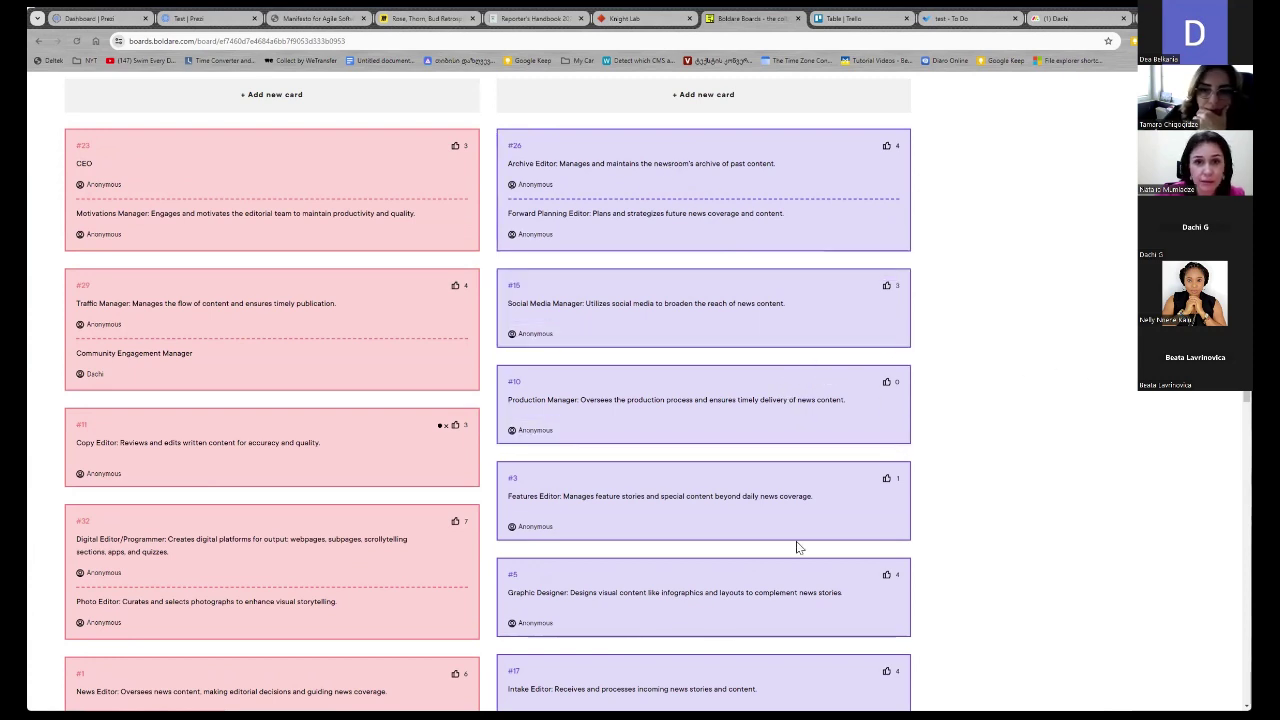
pyautogui.moveTo(764, 498)
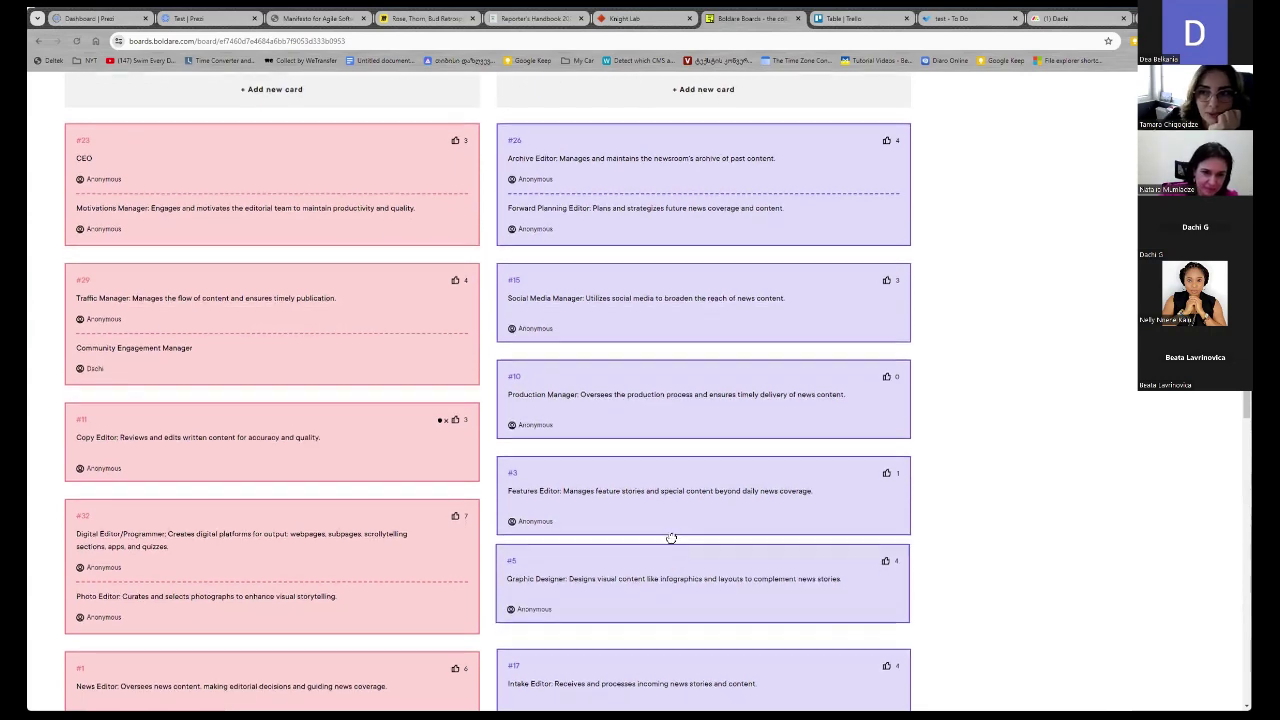
pyautogui.scroll(-1, 671, 534)
pyautogui.moveTo(671, 467); pyautogui.dragTo(671, 520)
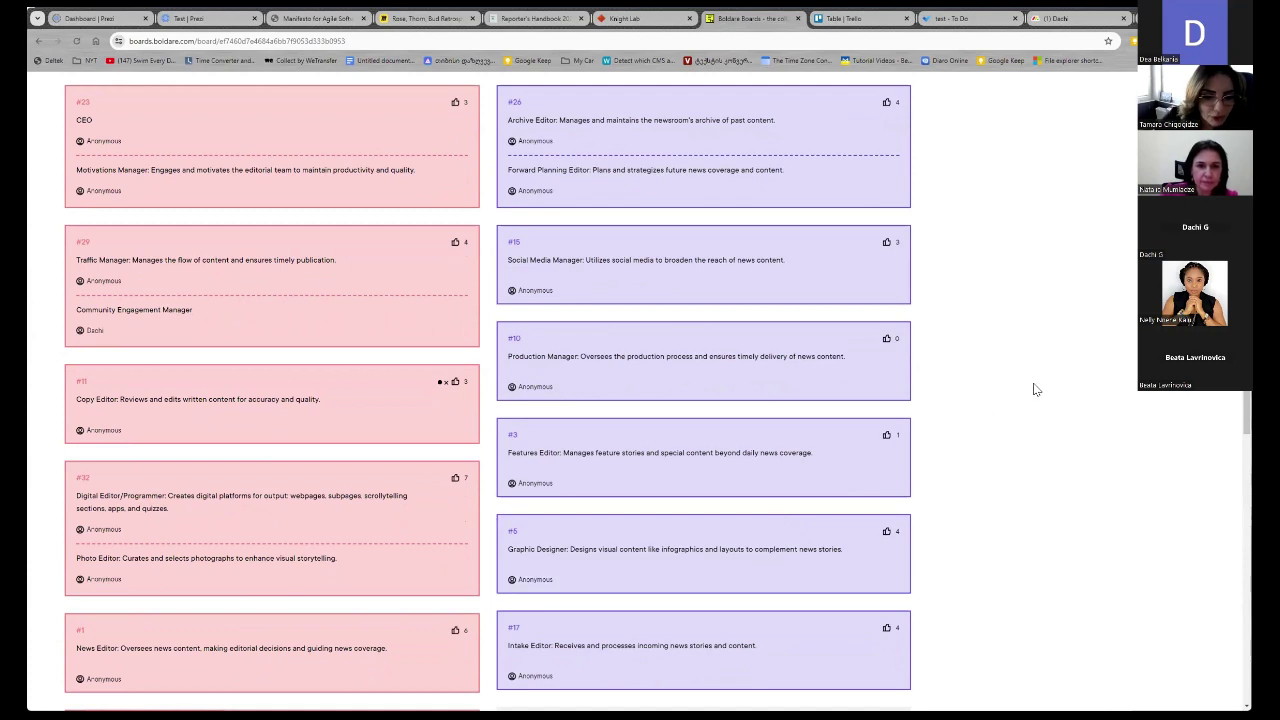
# Merge the Graphic Designer card into the Important Roles card that combines Digital Editor/Programmer and Photo Editor
pyautogui.scroll(-2, 1033, 388)
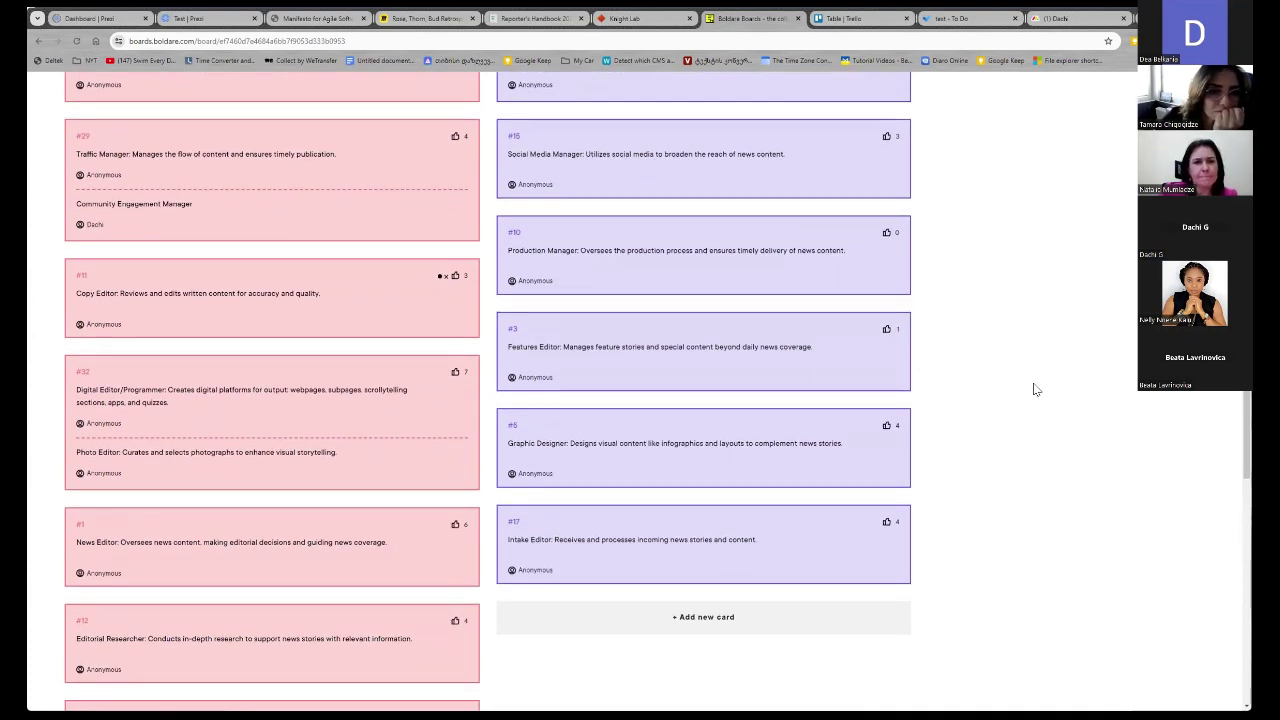
pyautogui.scroll(3, 980, 408)
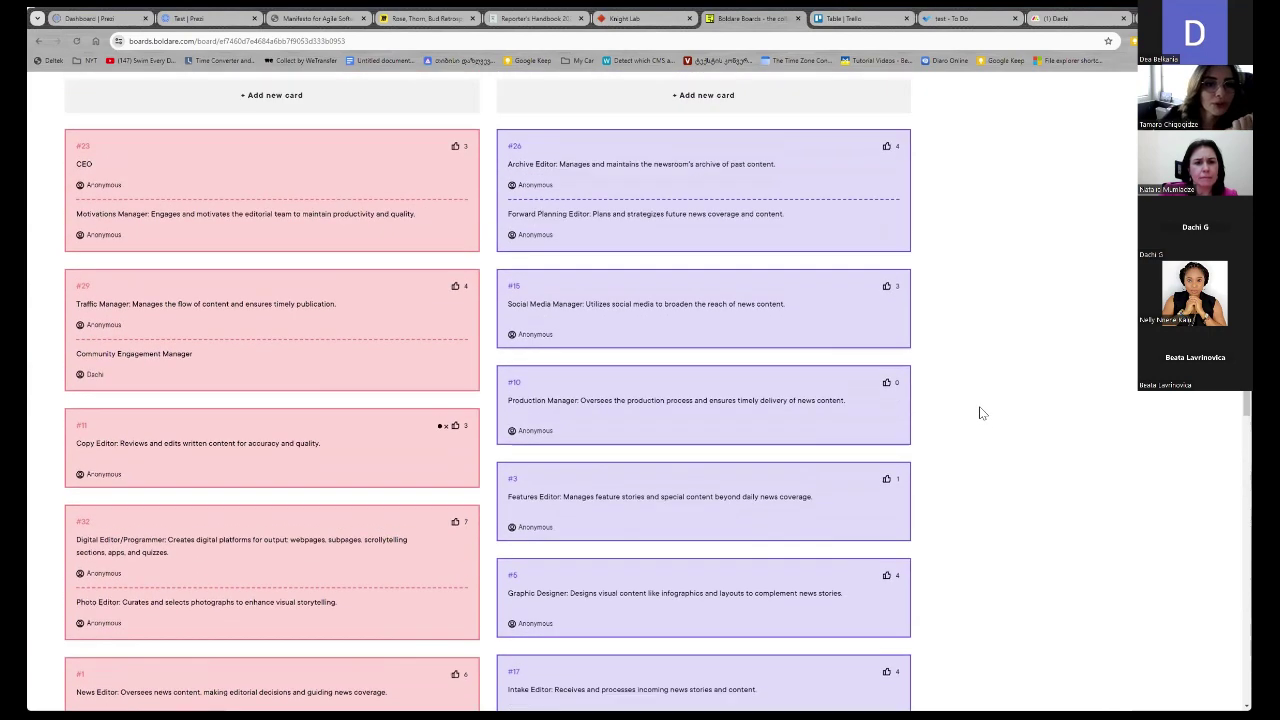
pyautogui.scroll(-1, 980, 410)
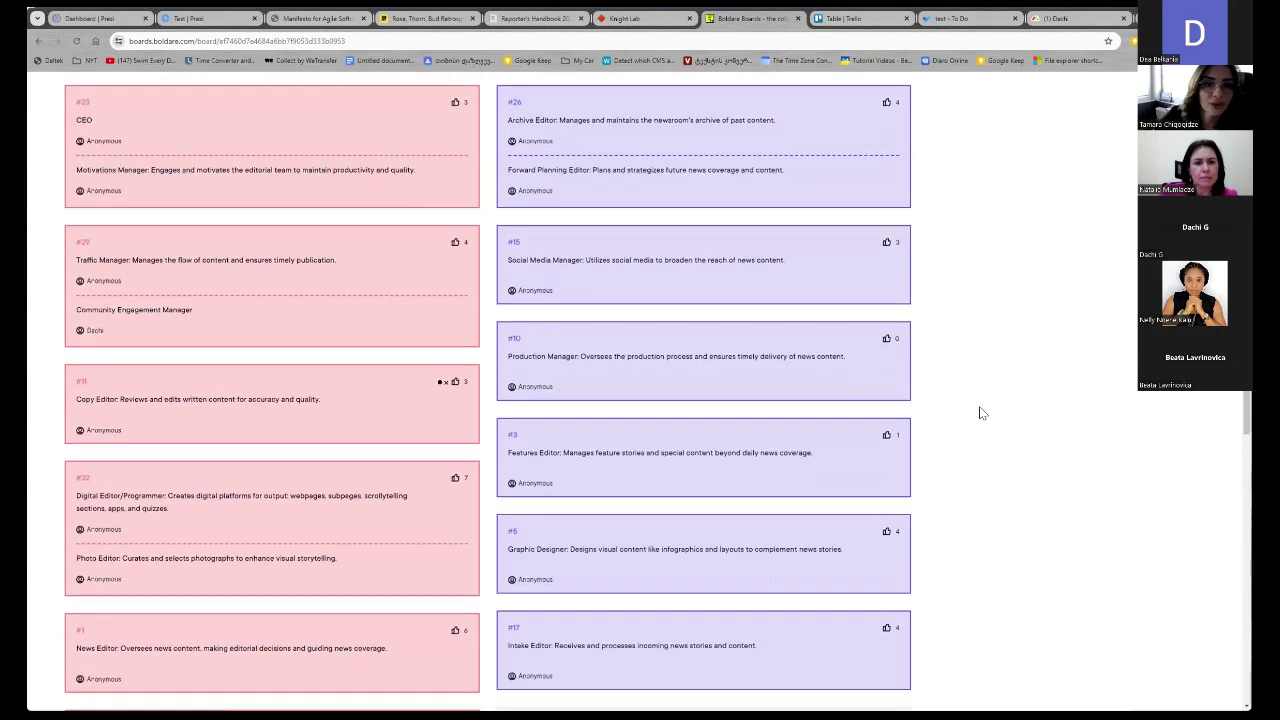
pyautogui.scroll(-2, 980, 410)
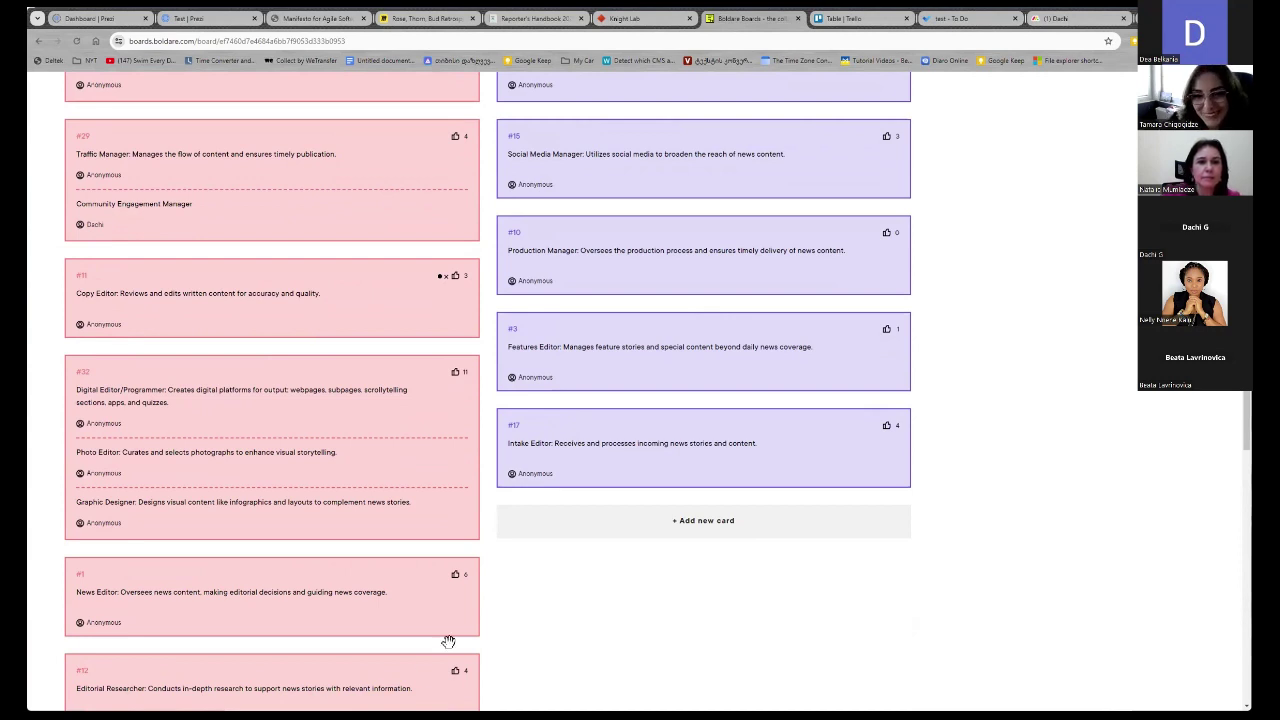
# Read through the Important Roles column down to the Marketing manager card, alongside the remaining Supplementary Roles cards
pyautogui.scroll(-1, 623, 605)
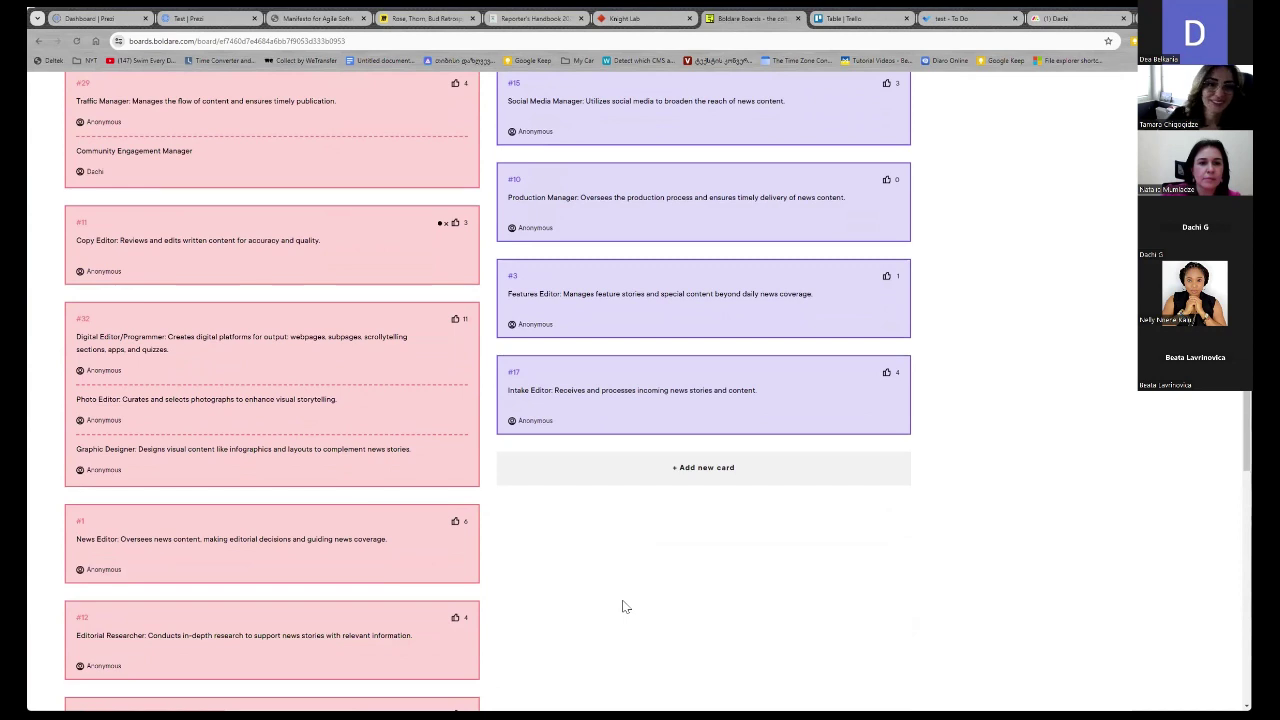
pyautogui.scroll(3, 312, 507)
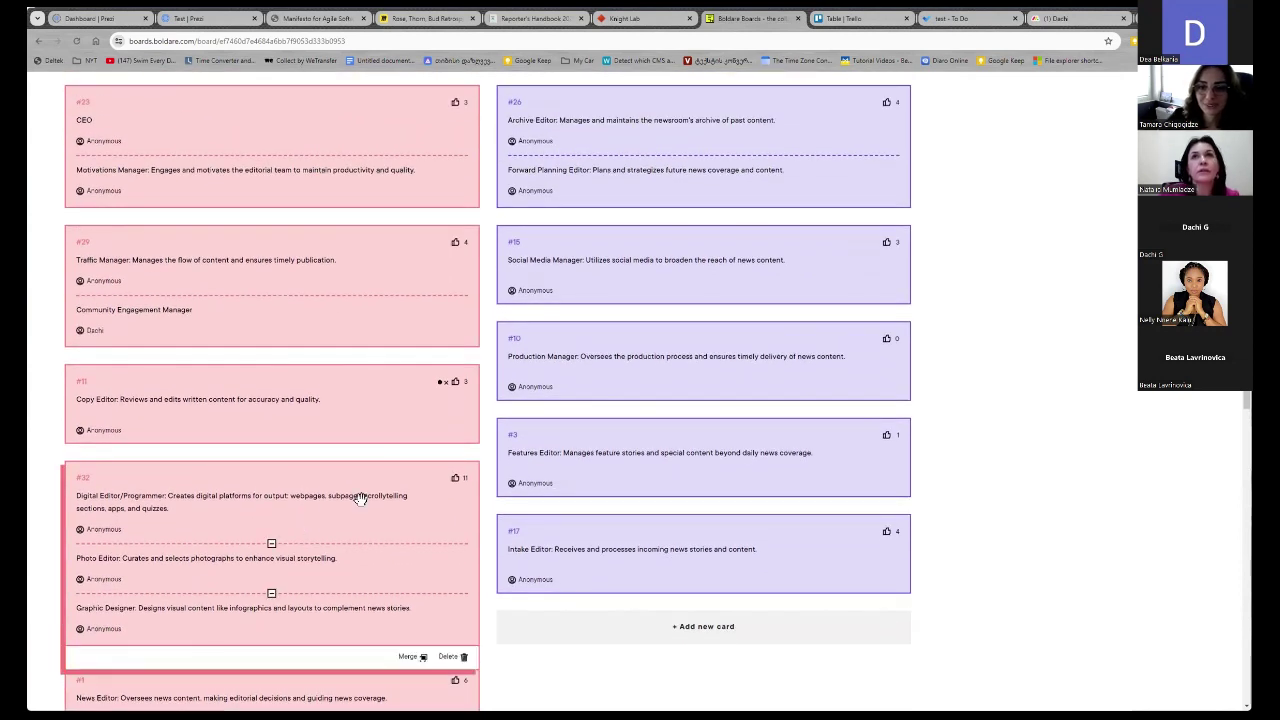
pyautogui.scroll(1, 357, 491)
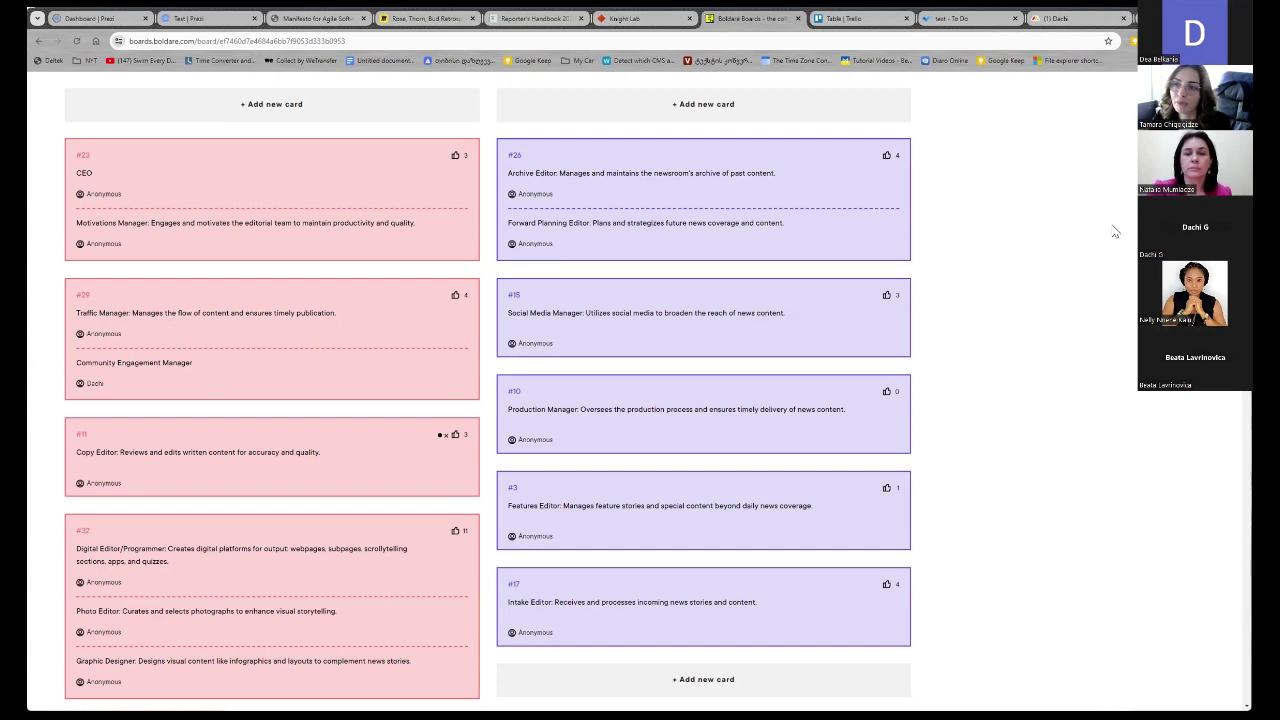
pyautogui.scroll(-3, 317, 449)
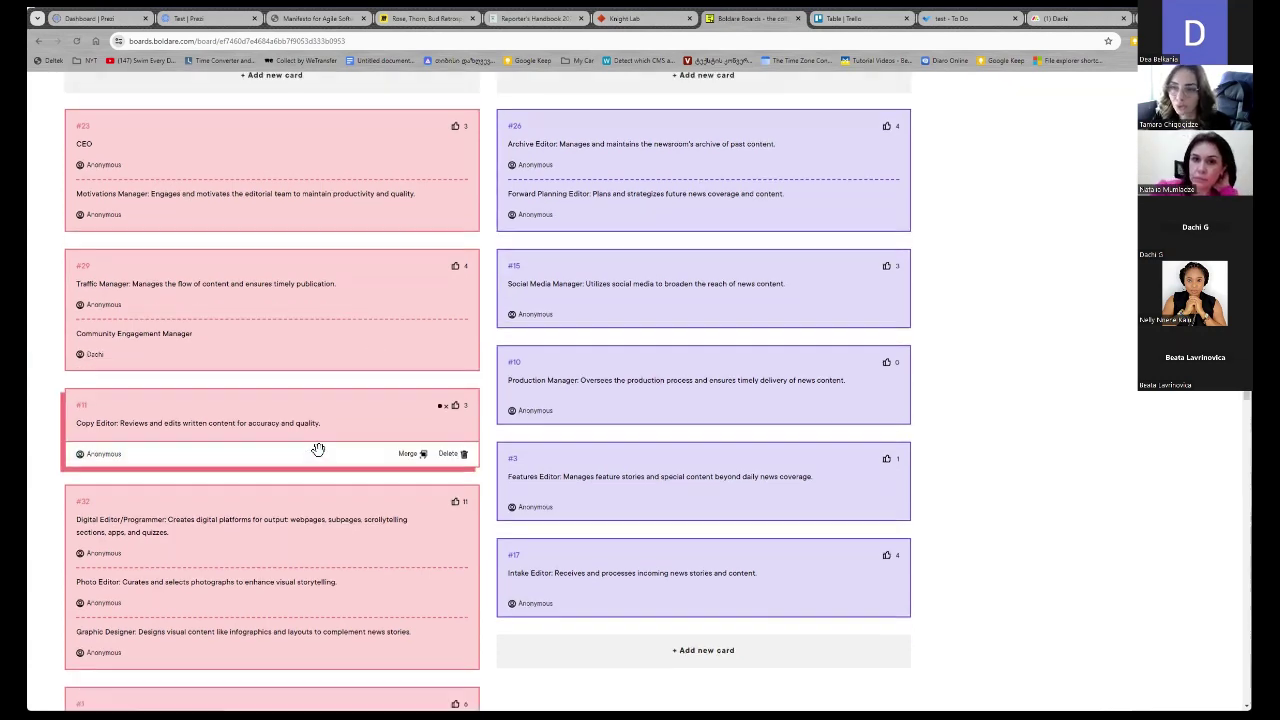
pyautogui.scroll(-3, 317, 449)
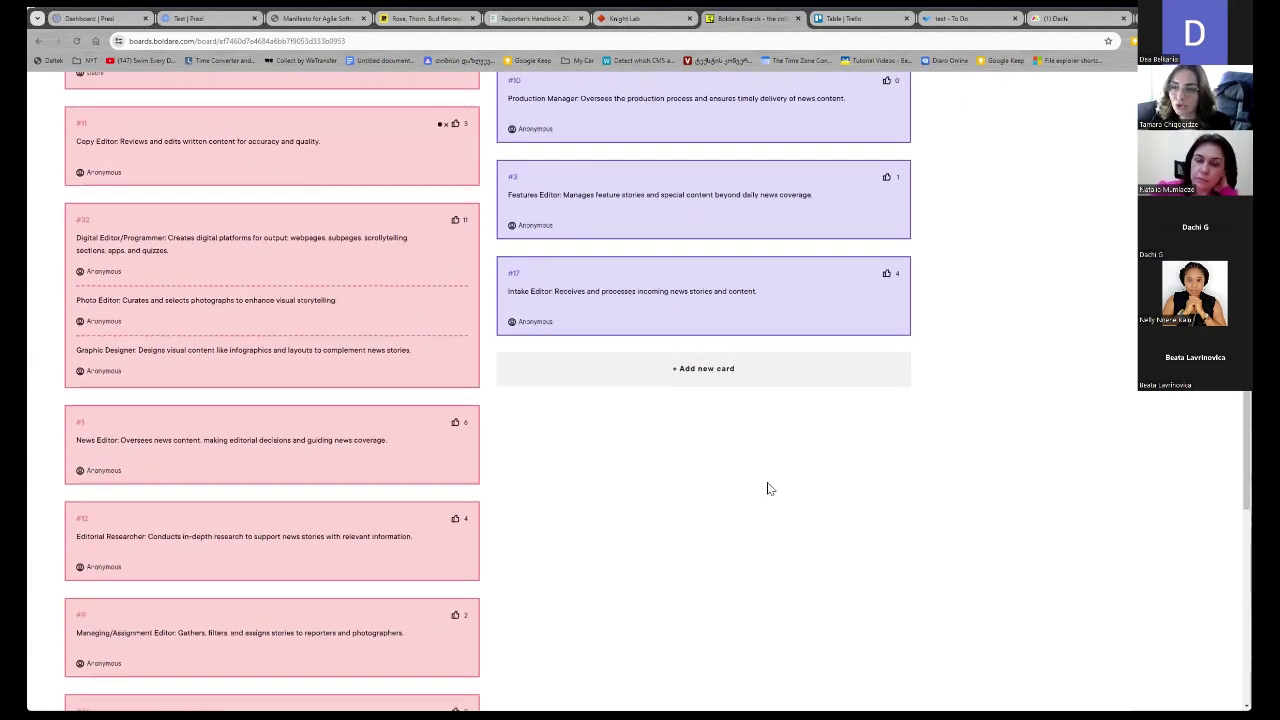
pyautogui.scroll(1, 766, 486)
pyautogui.scroll(-2, 770, 488)
pyautogui.scroll(-1, 770, 488)
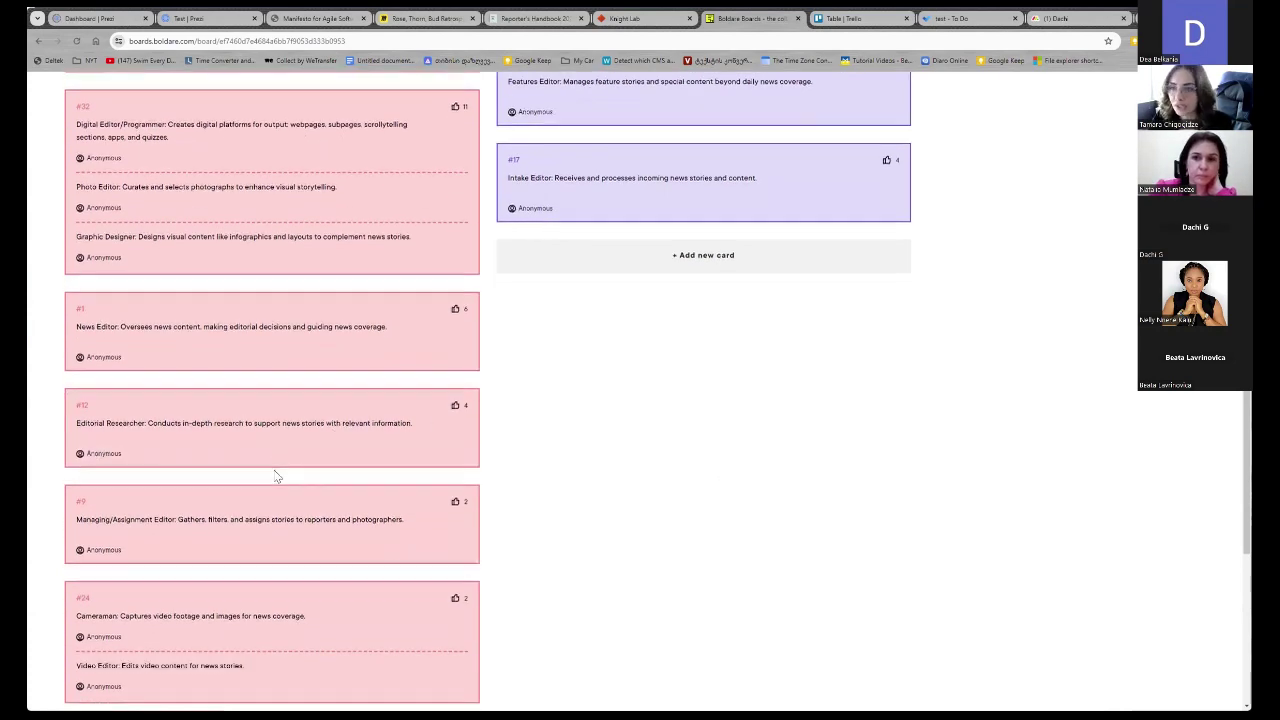
pyautogui.scroll(-6, 277, 477)
pyautogui.scroll(-1, 271, 466)
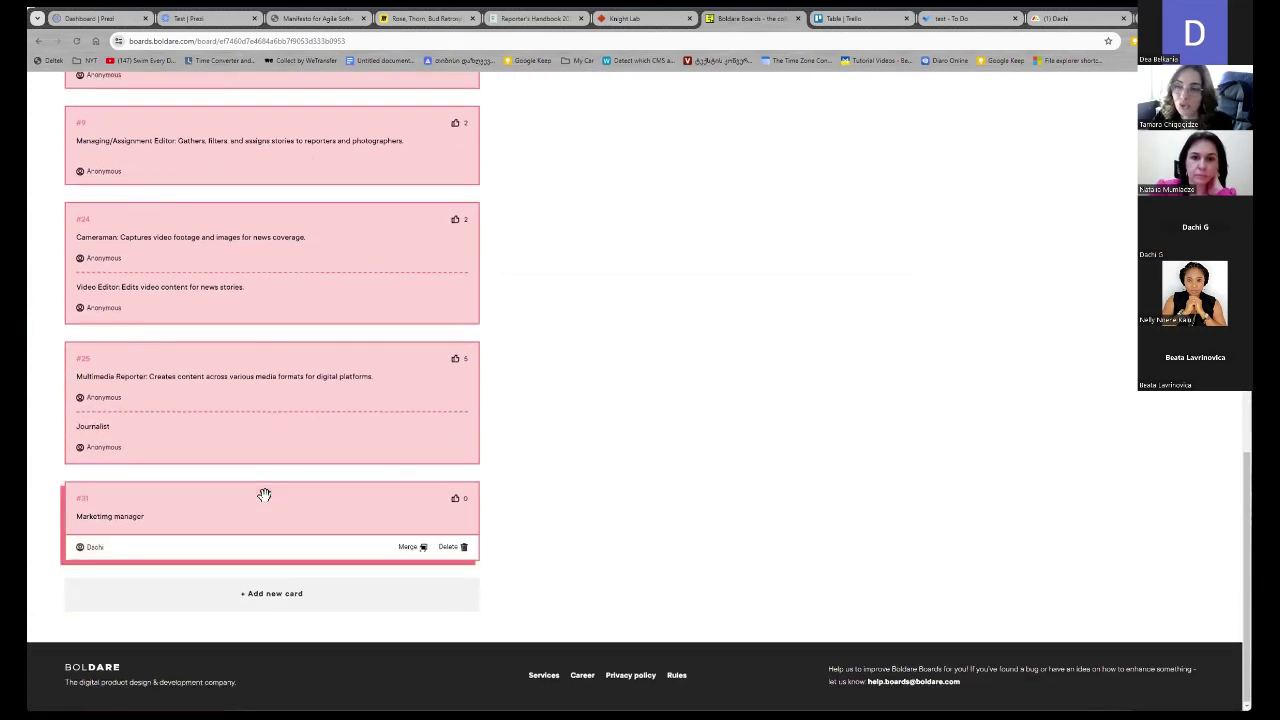
pyautogui.scroll(5, 263, 494)
pyautogui.scroll(5, 263, 494)
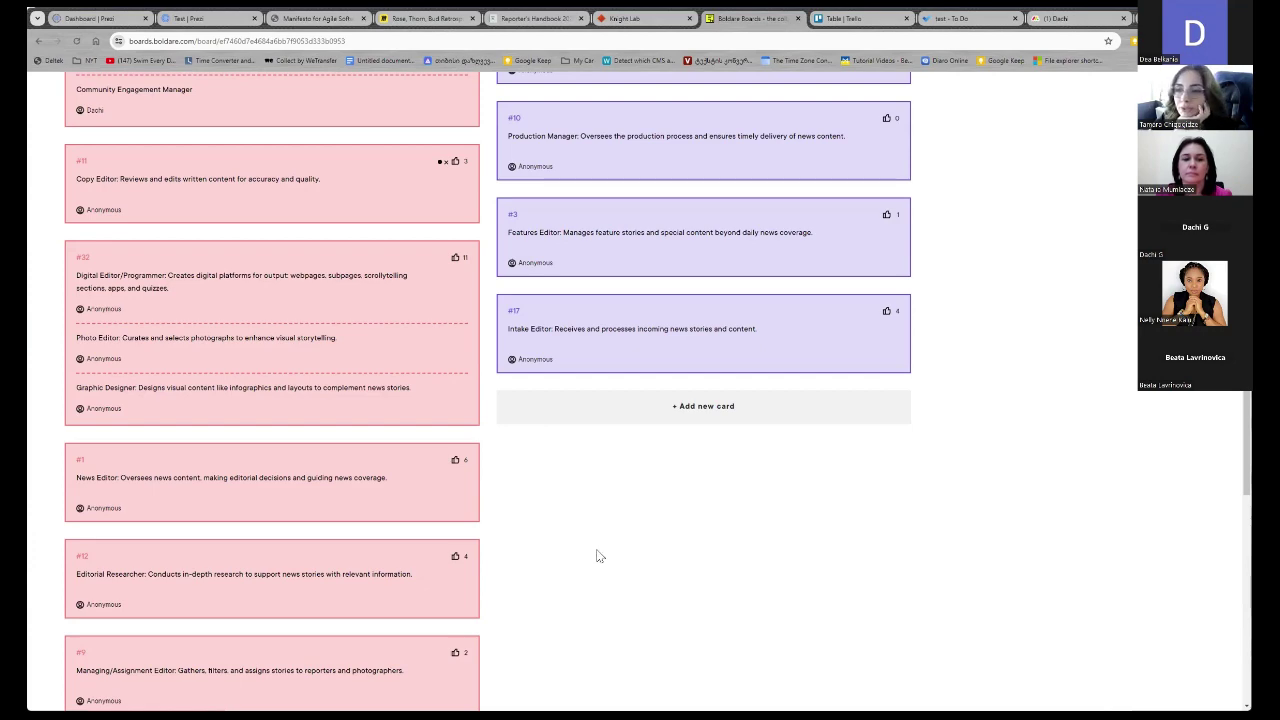
# Recheck the first Important Roles cards, from CEO to the merged Digital Editor/Programmer group, against the Supplementary Roles
pyautogui.scroll(5, 596, 553)
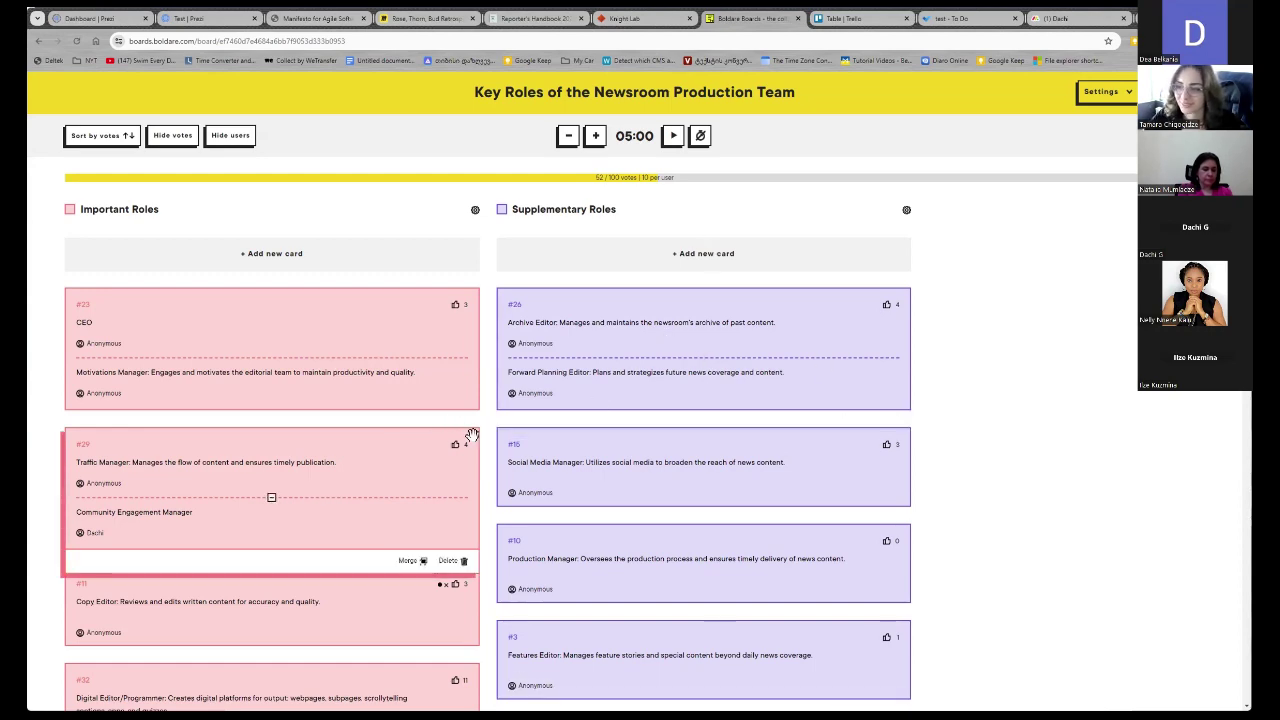
pyautogui.scroll(-3, 551, 375)
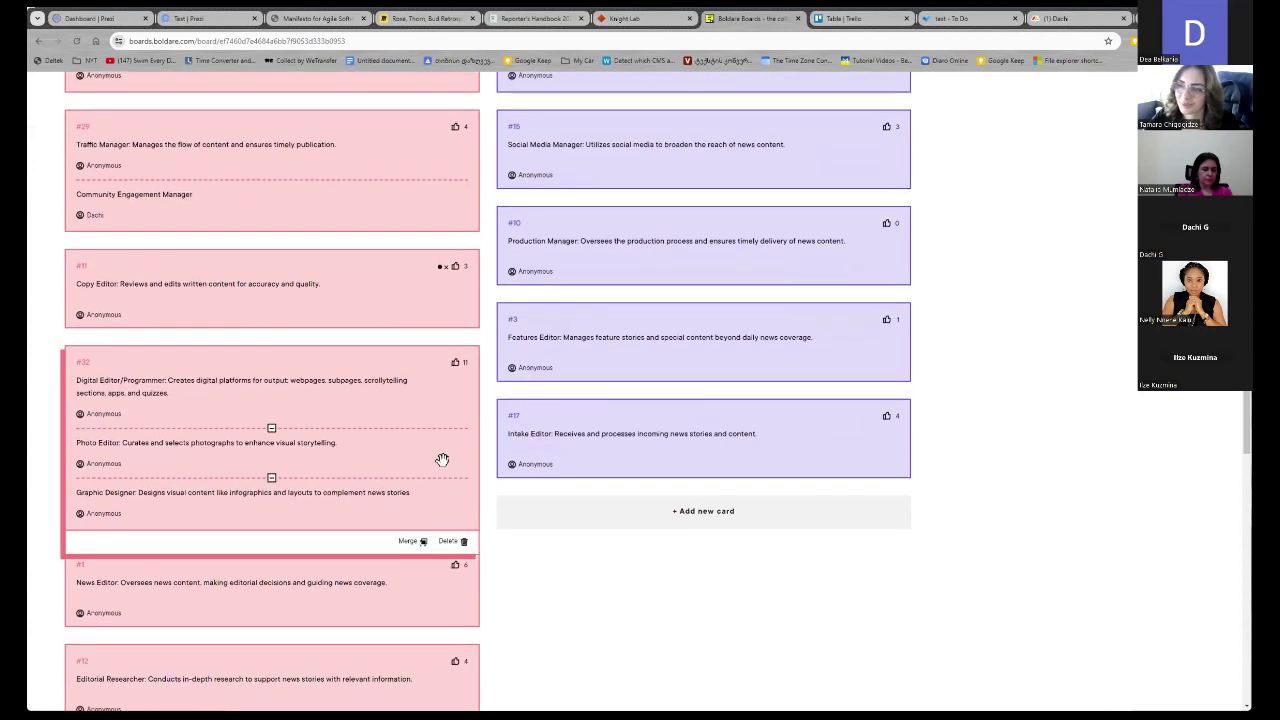
pyautogui.scroll(3, 320, 429)
pyautogui.scroll(2, 280, 428)
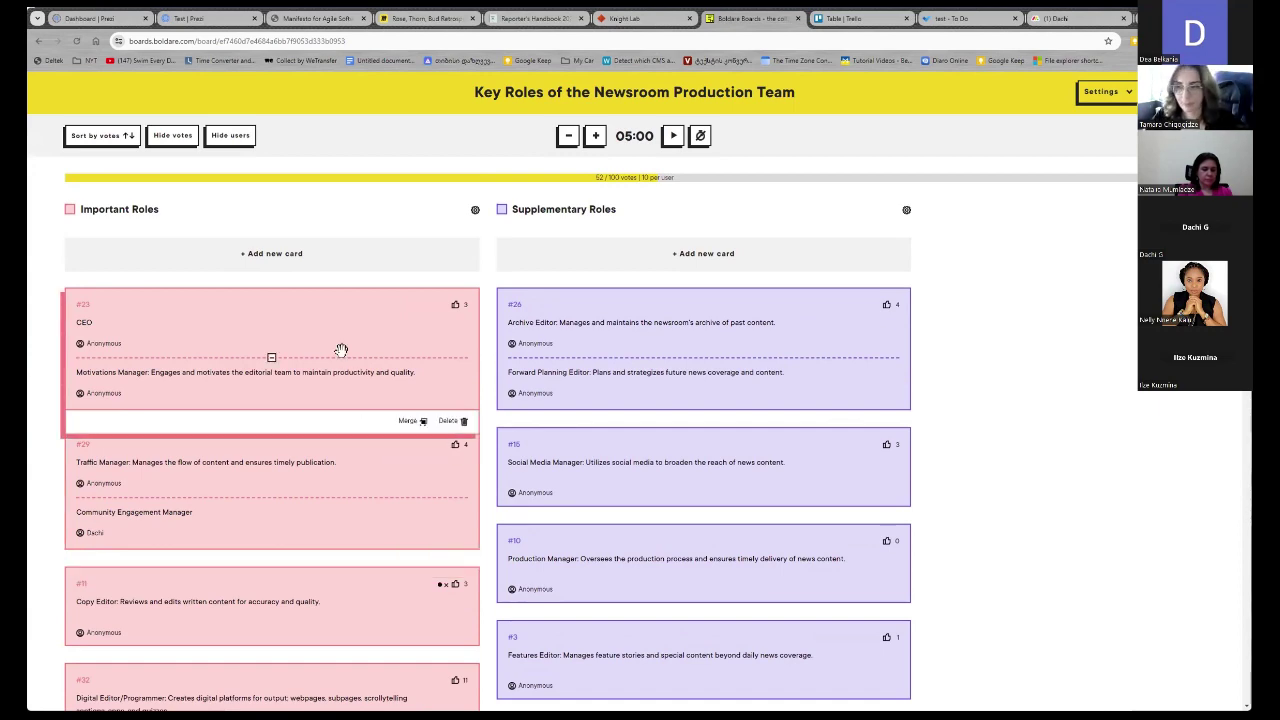
pyautogui.scroll(-4, 405, 400)
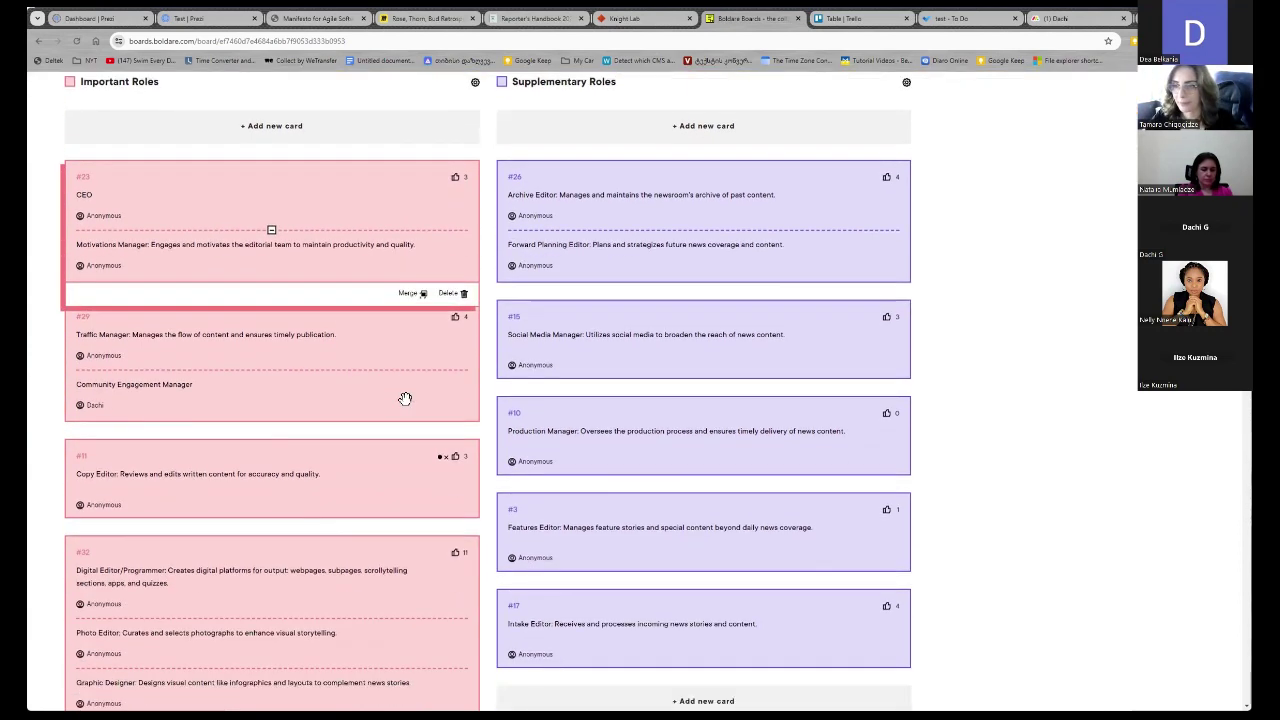
pyautogui.scroll(3, 403, 420)
pyautogui.scroll(1, 403, 426)
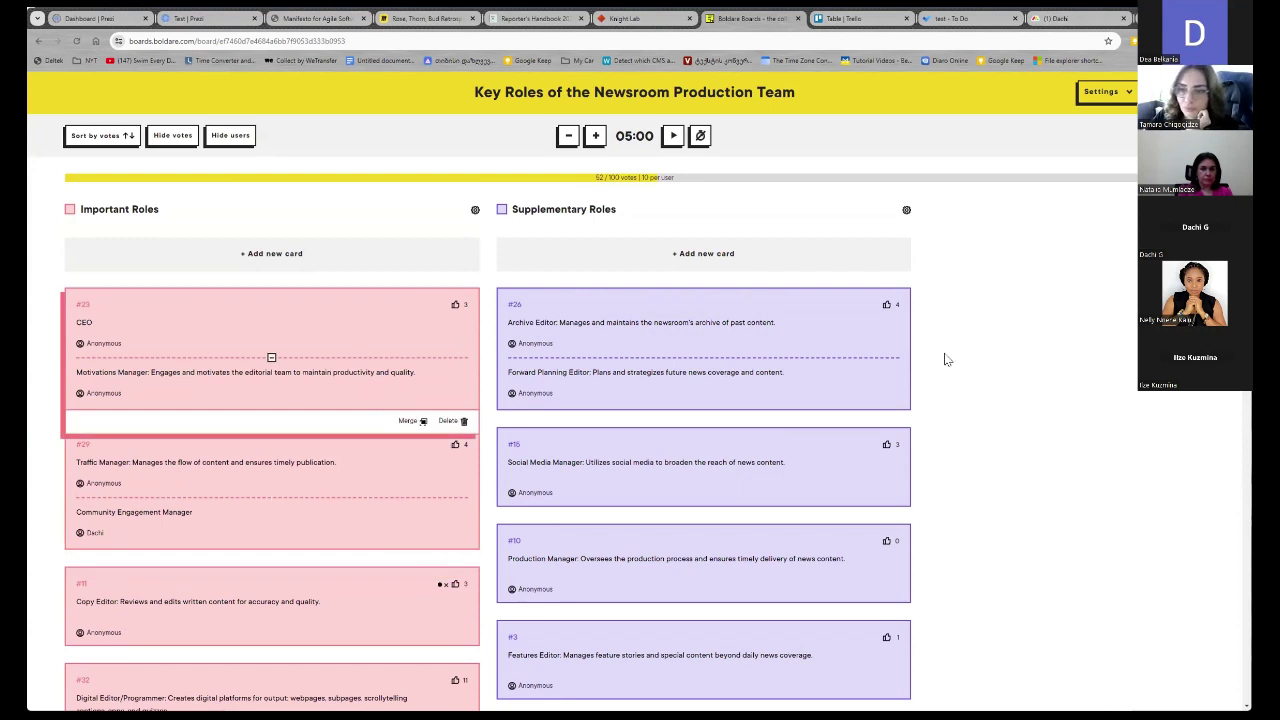
# Switch to the Miro board Rose, Thorn, Bud Retrospective and view the diagram for selecting agile production team roles
pyautogui.click(410, 19)
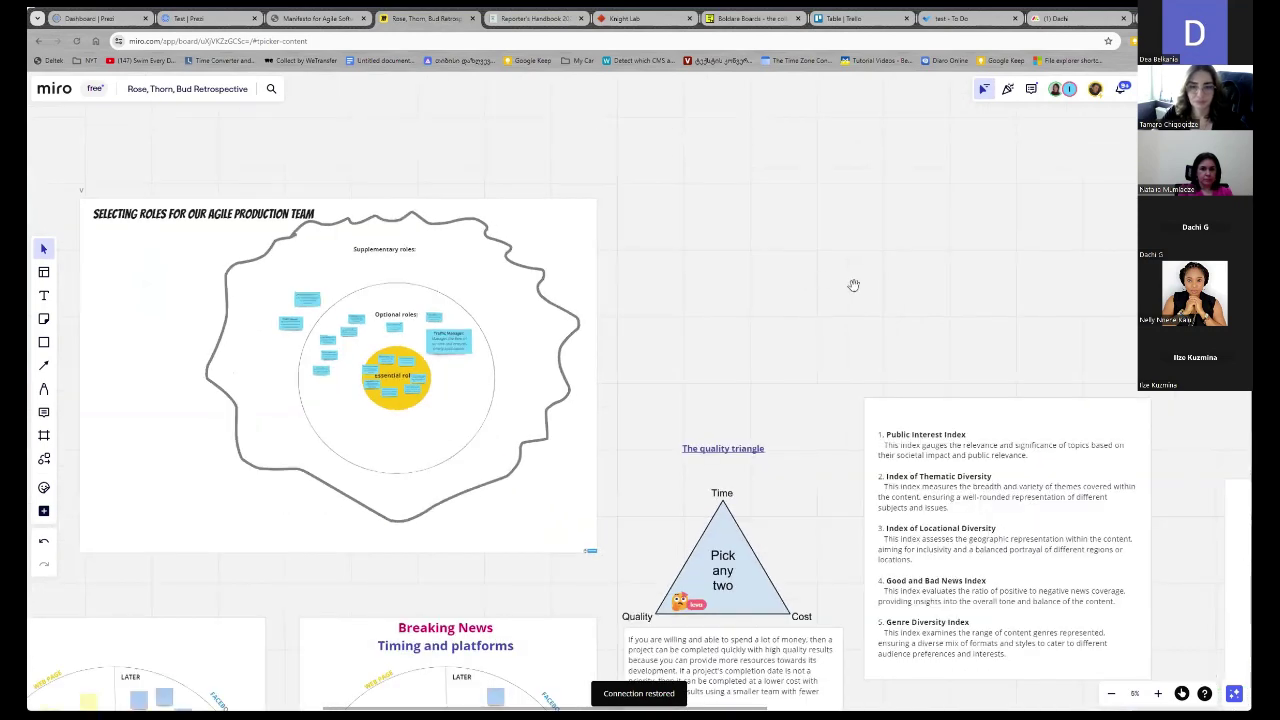
pyautogui.scroll(1, 717, 272)
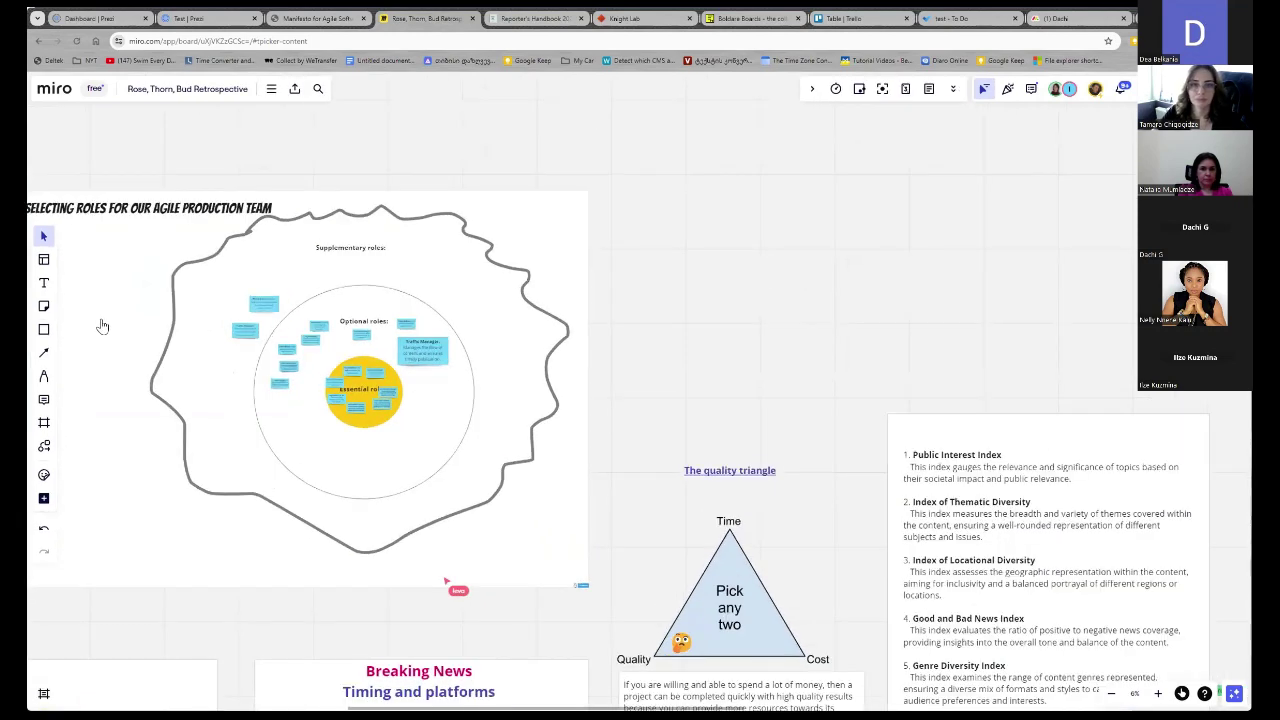
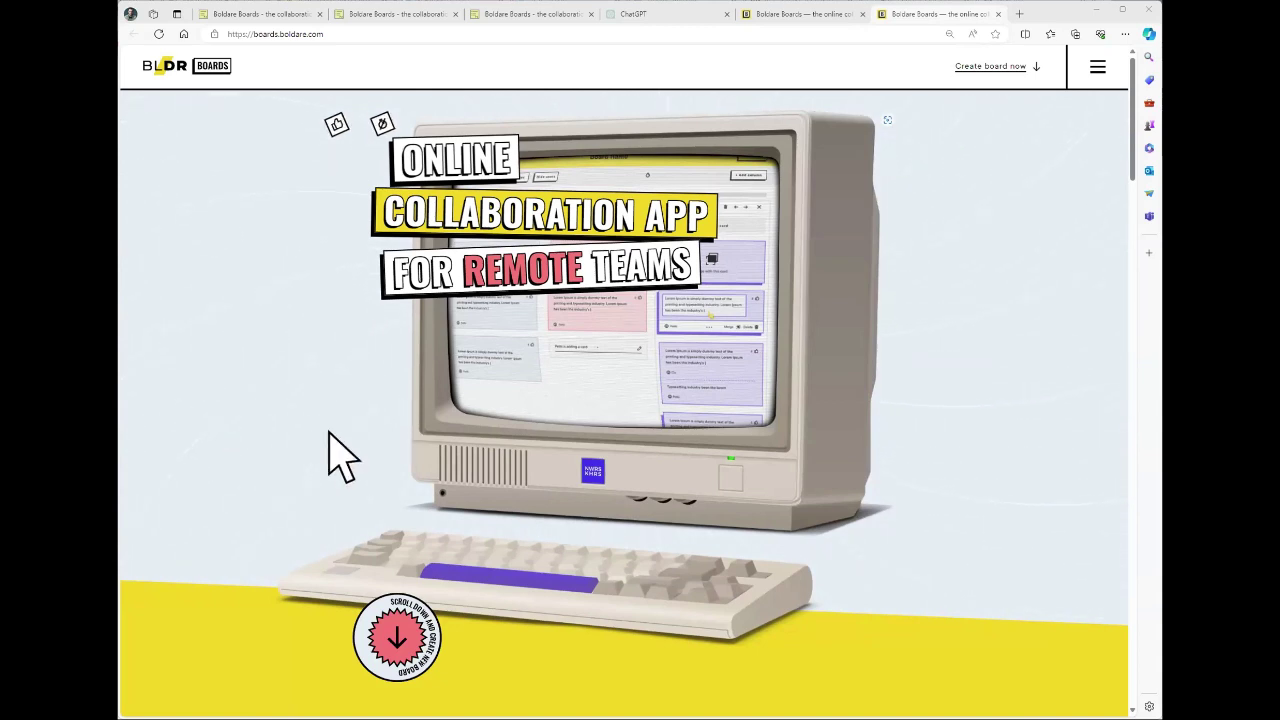
# Look through the Boldare Boards home page down to the board naming form and select the page's web address
pyautogui.scroll(-3, 563, 386)
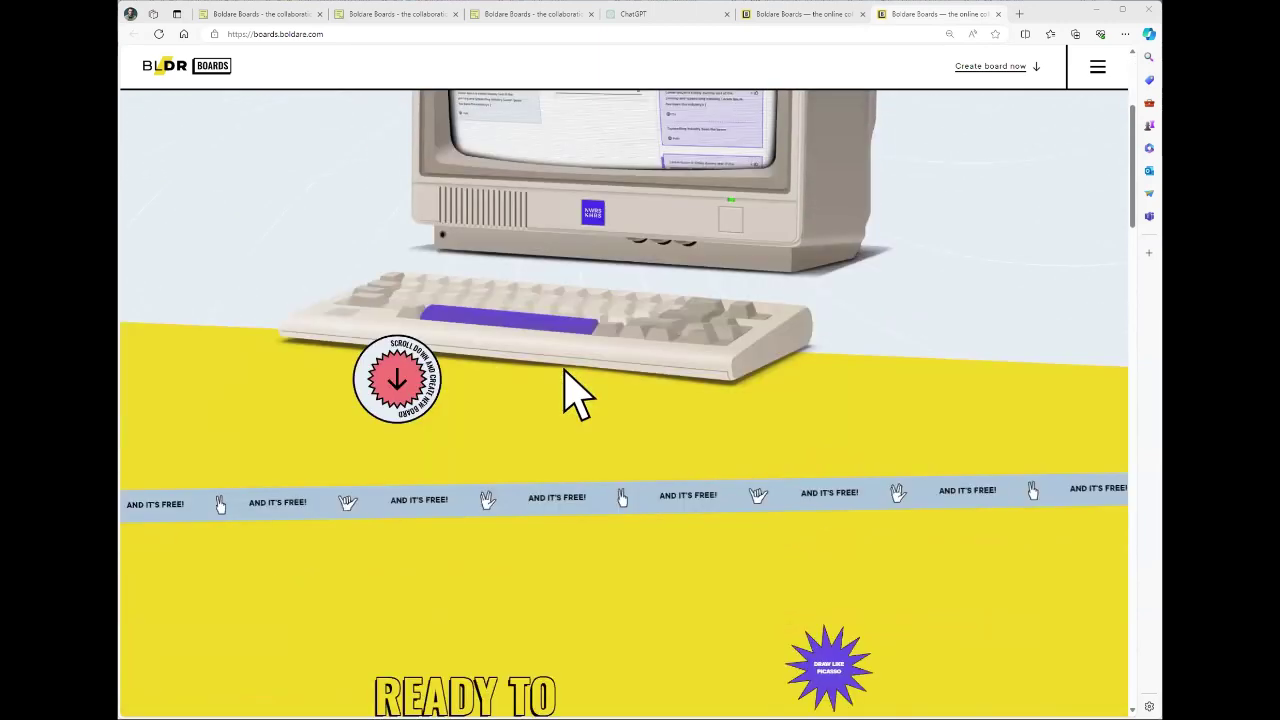
pyautogui.scroll(2, 574, 400)
pyautogui.scroll(2, 590, 413)
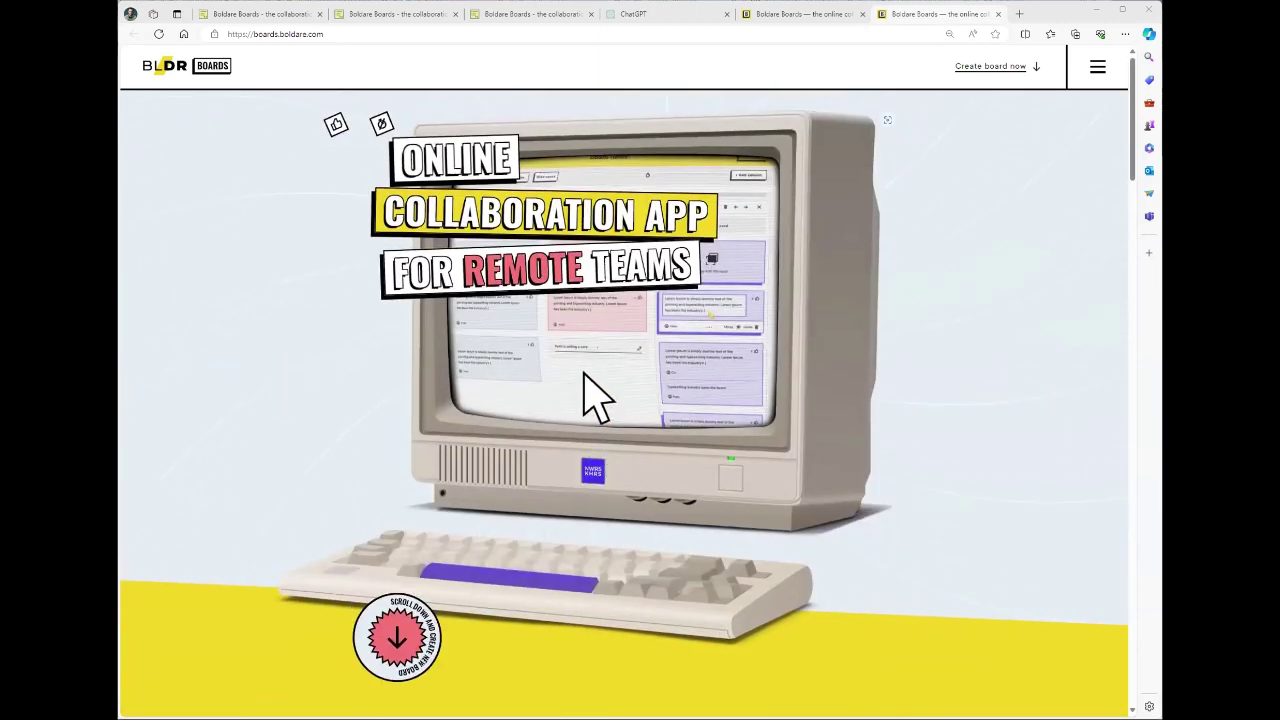
pyautogui.scroll(-4, 586, 377)
pyautogui.scroll(-7, 584, 374)
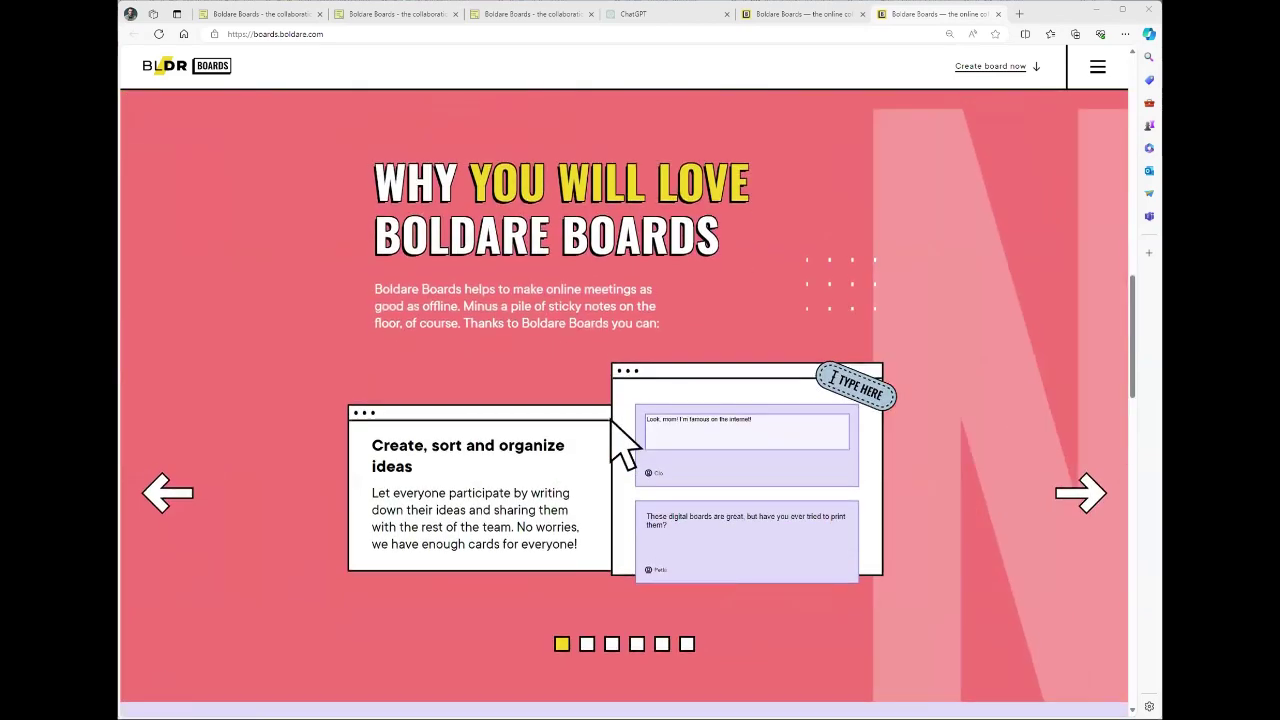
pyautogui.scroll(10, 612, 422)
pyautogui.scroll(-4, 610, 386)
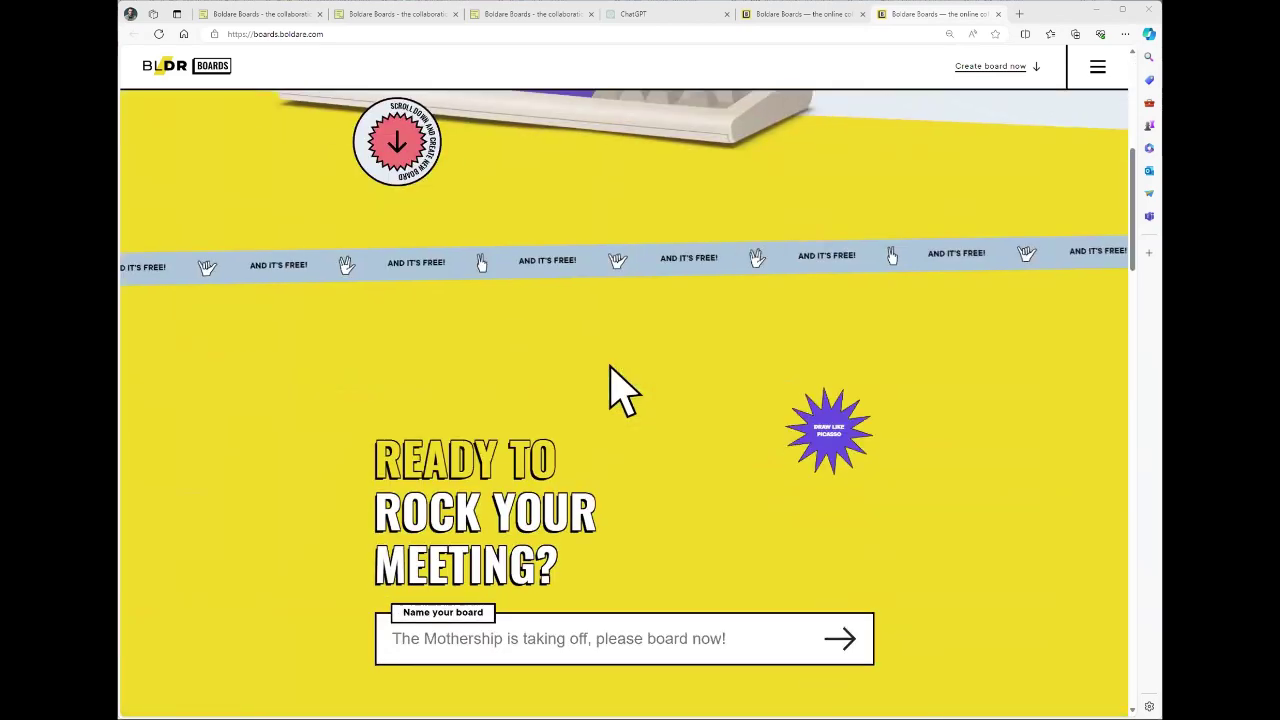
pyautogui.scroll(-1, 610, 386)
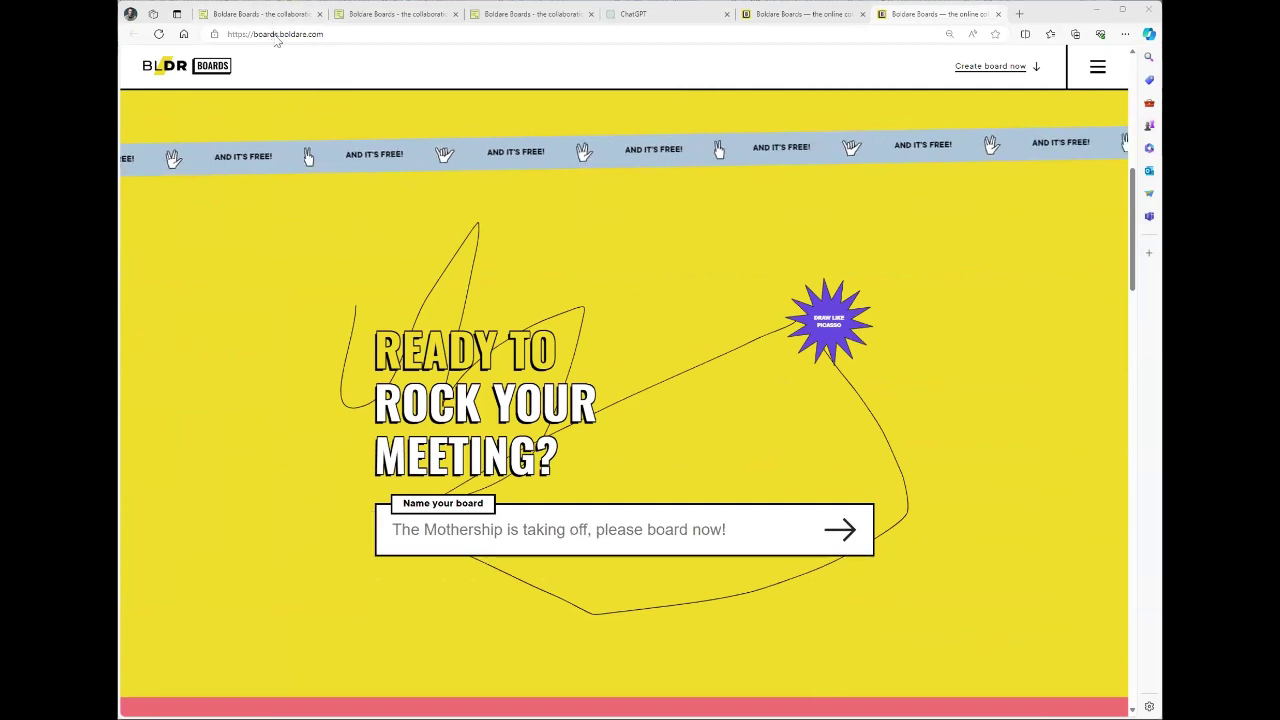
pyautogui.click(277, 34)
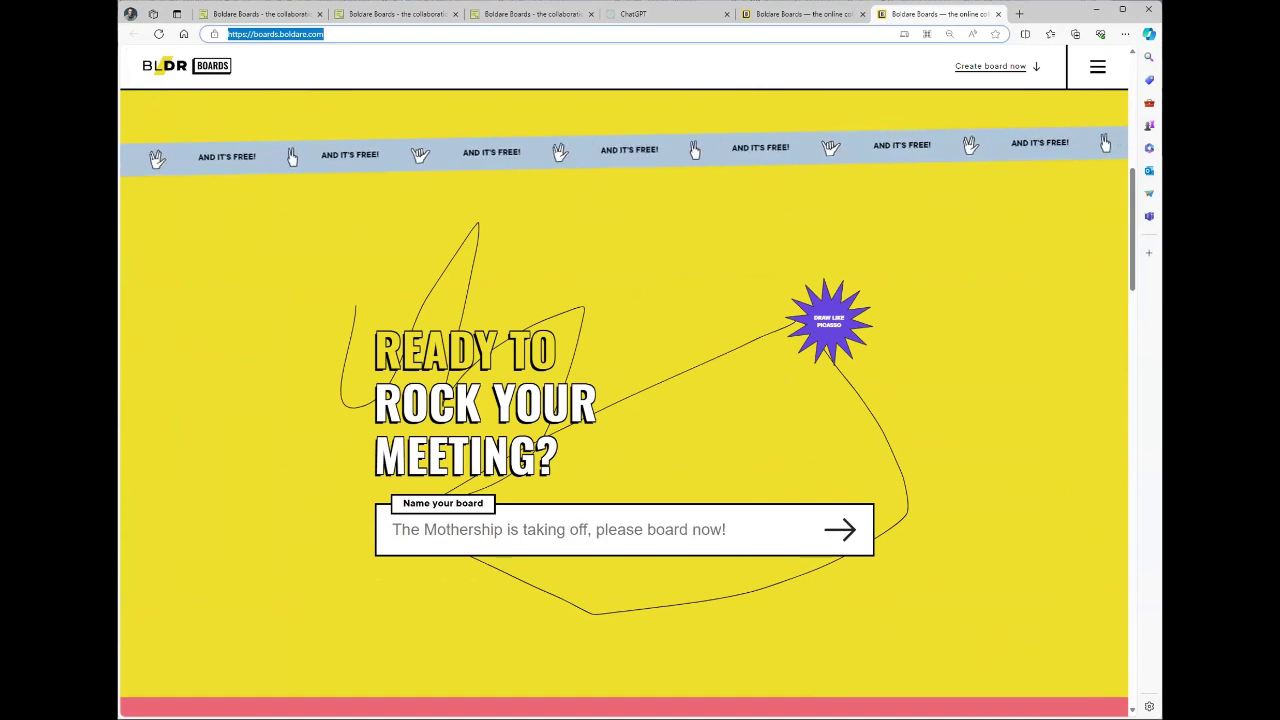
pyautogui.hotkey('alt', 'Tab')
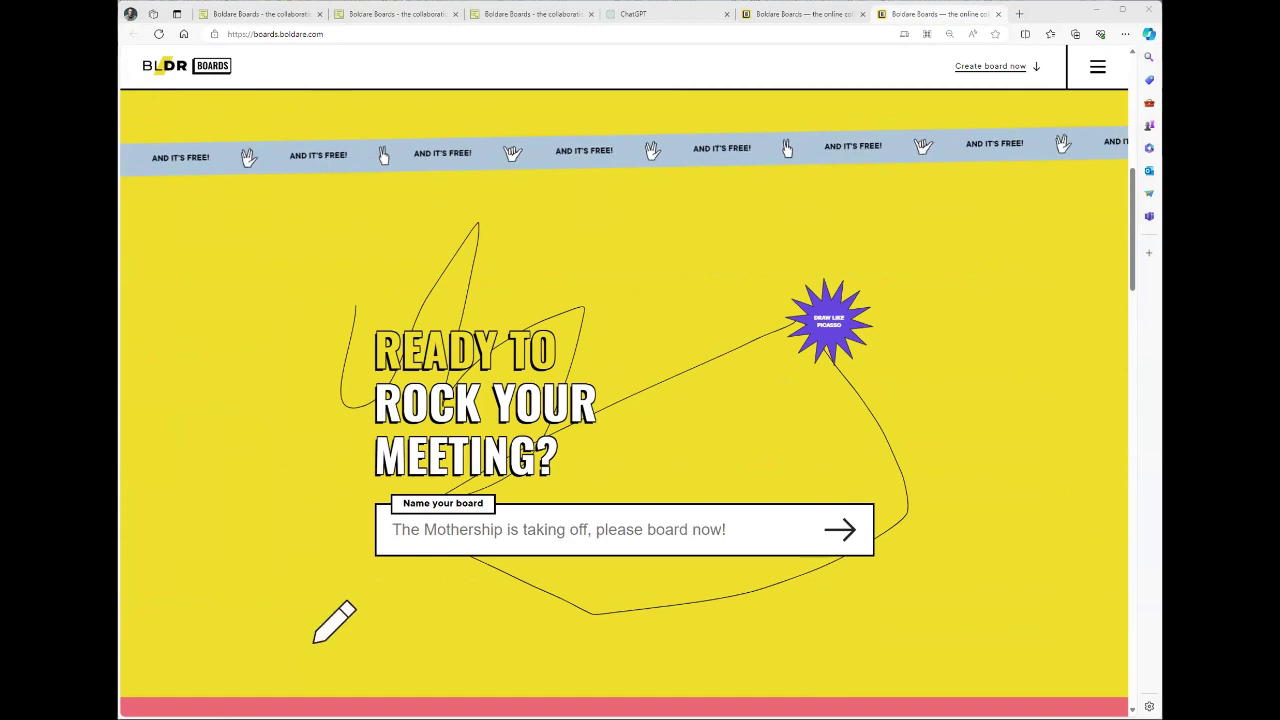
# Create a new board named Test and select the new board's web address
pyautogui.click(591, 538)
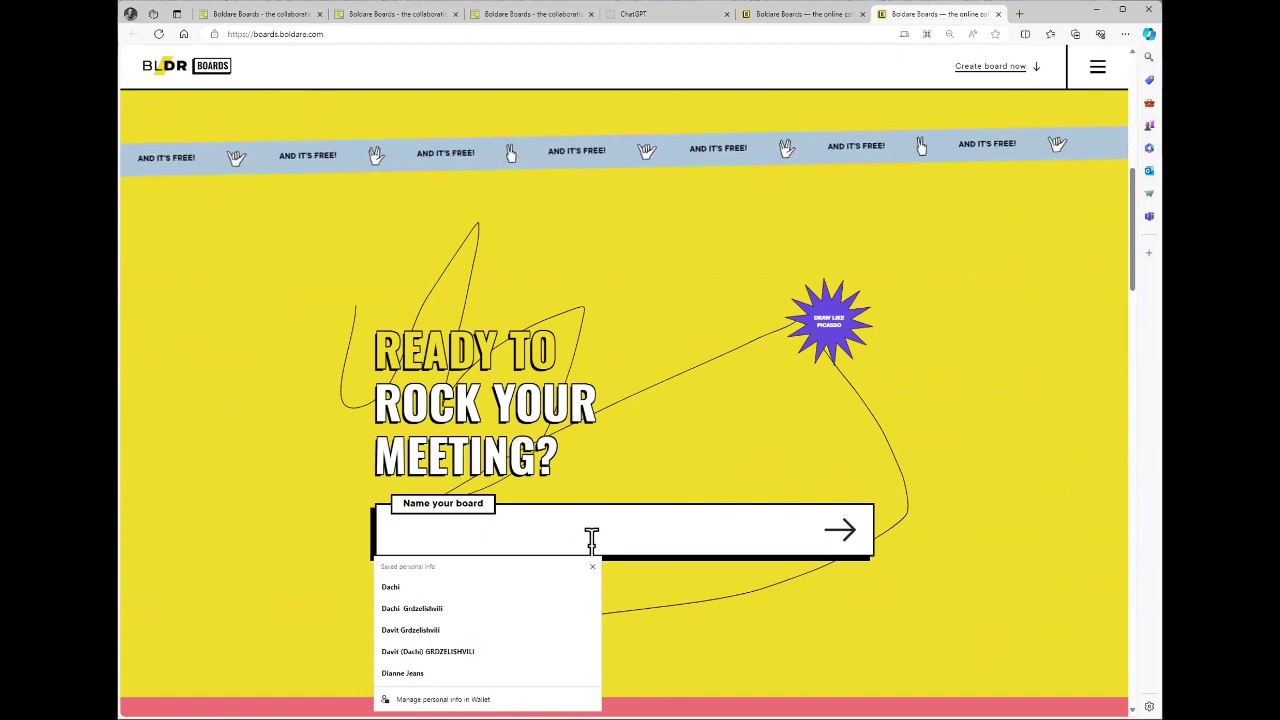
pyautogui.write('mdkdl')
pyautogui.press('BackSpace')
pyautogui.press('BackSpace')
pyautogui.press('BackSpace')
pyautogui.press('BackSpace')
pyautogui.press('BackSpace')
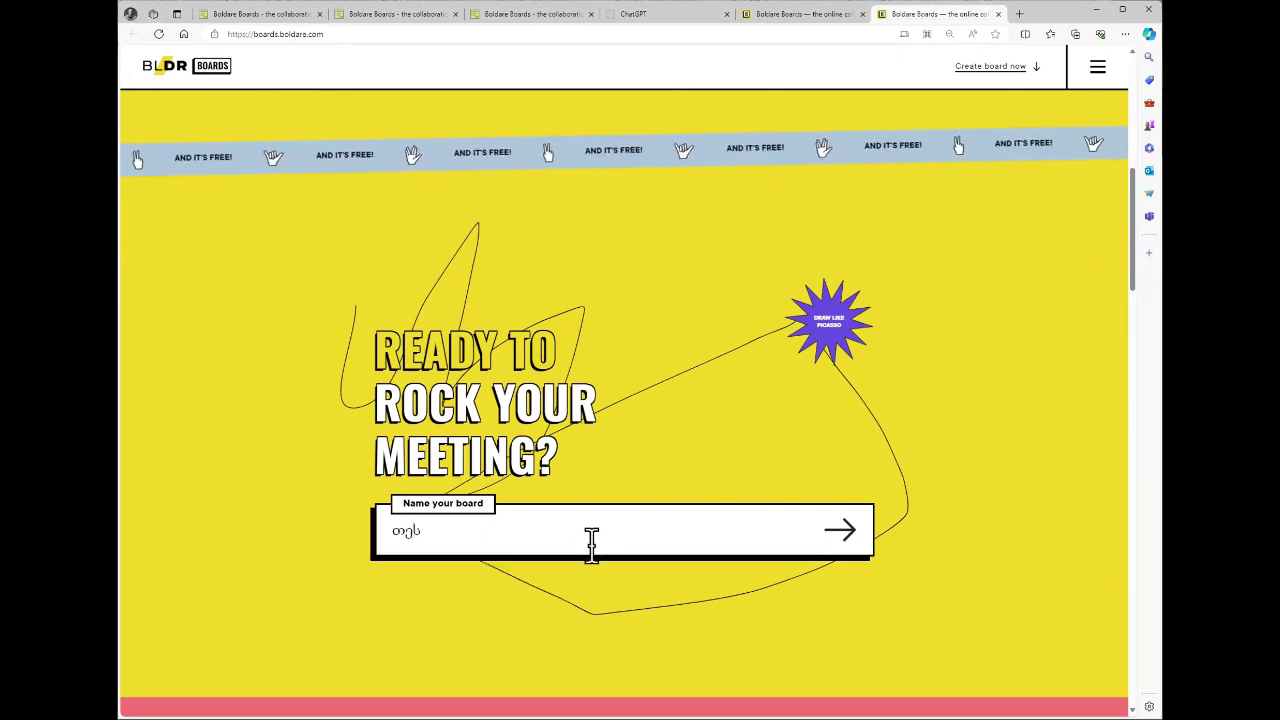
pyautogui.write('Test')
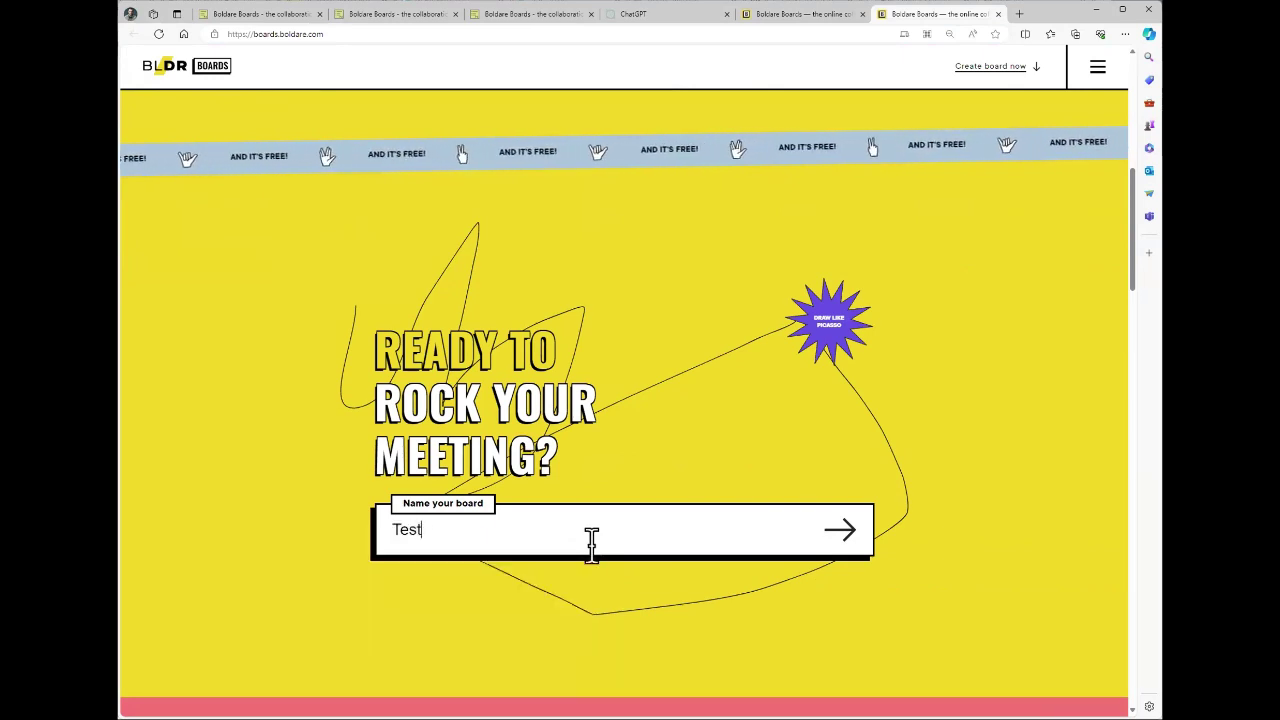
pyautogui.click(848, 514)
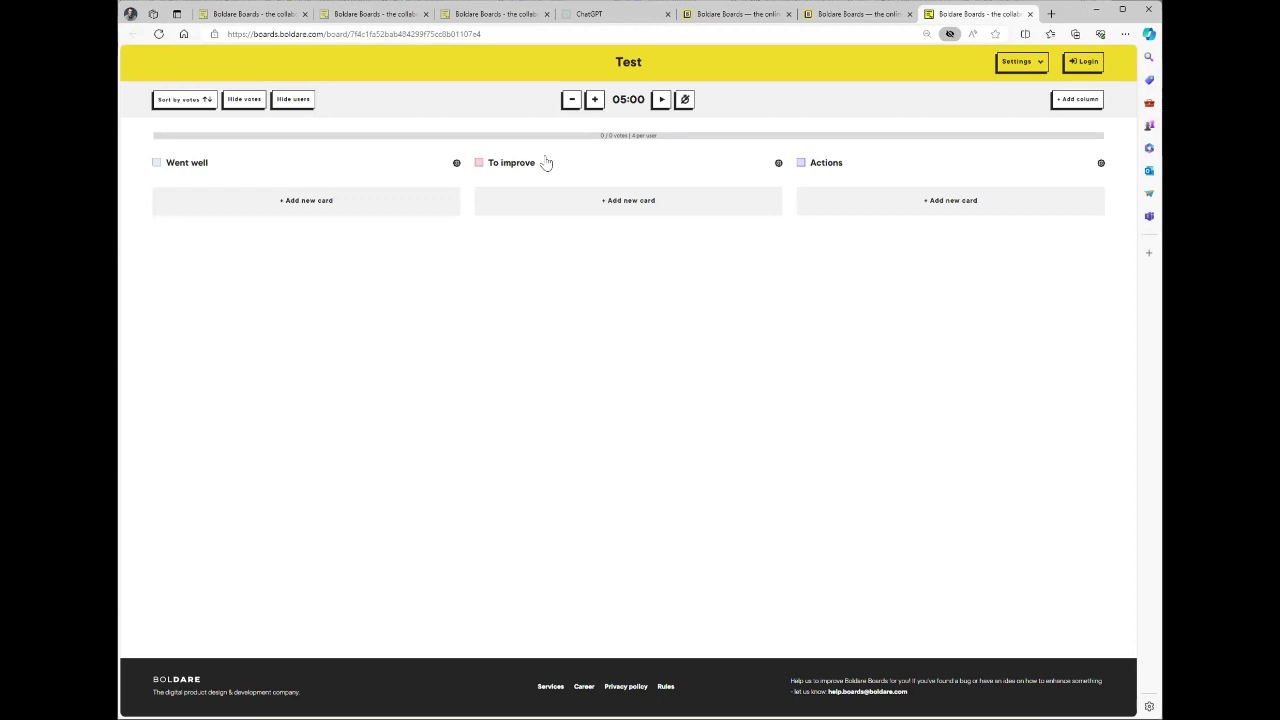
pyautogui.click(468, 37)
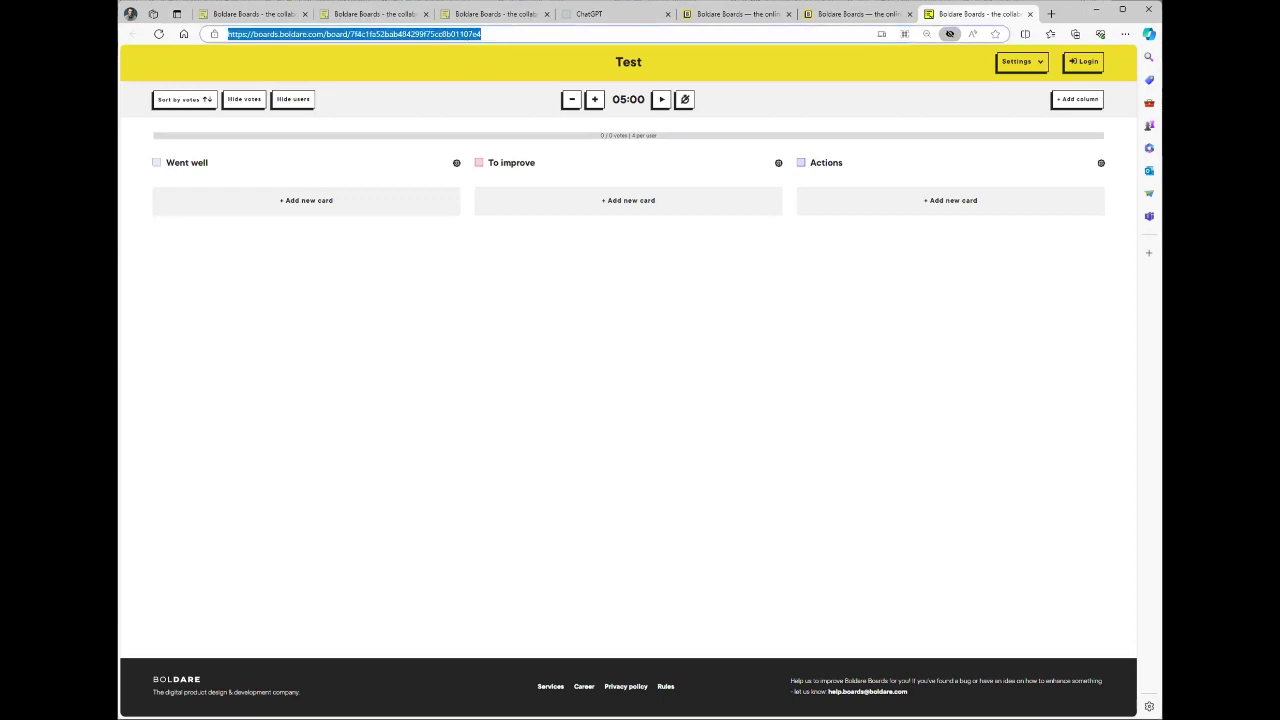
pyautogui.hotkey('alt', 'Tab')
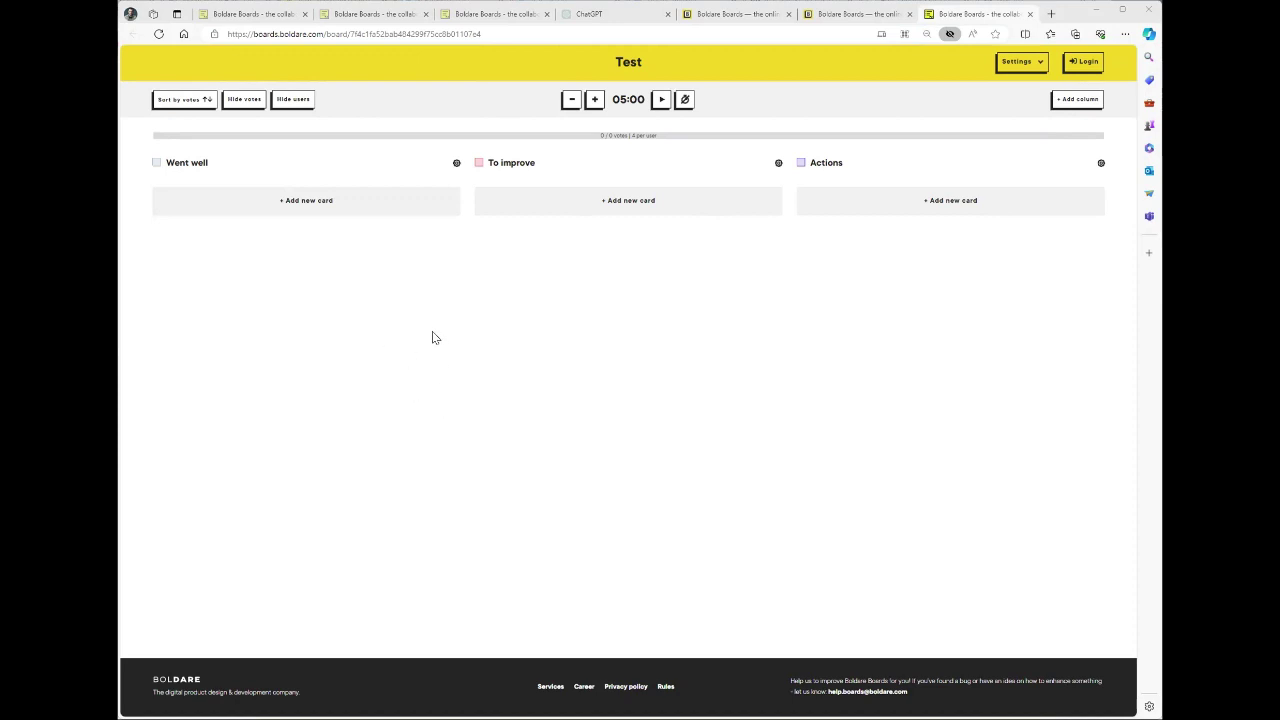
# Set the board user's display name to their first name and save it
pyautogui.click(1010, 66)
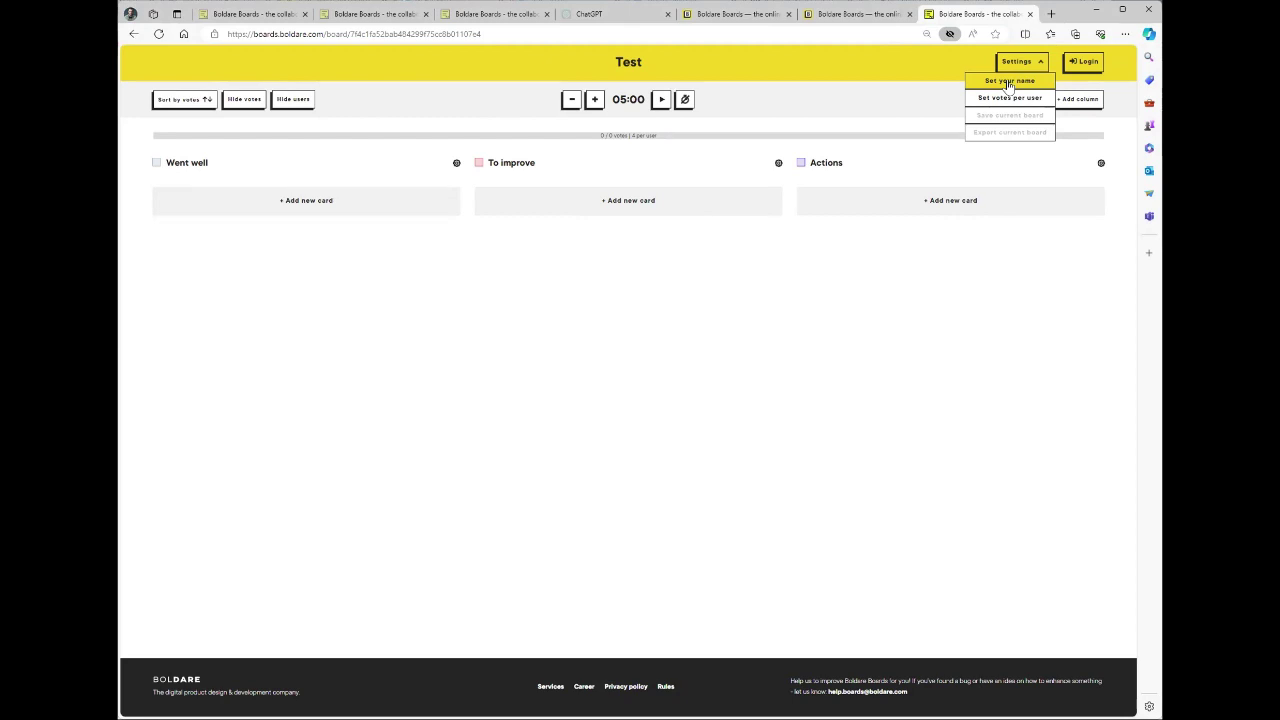
pyautogui.click(1008, 81)
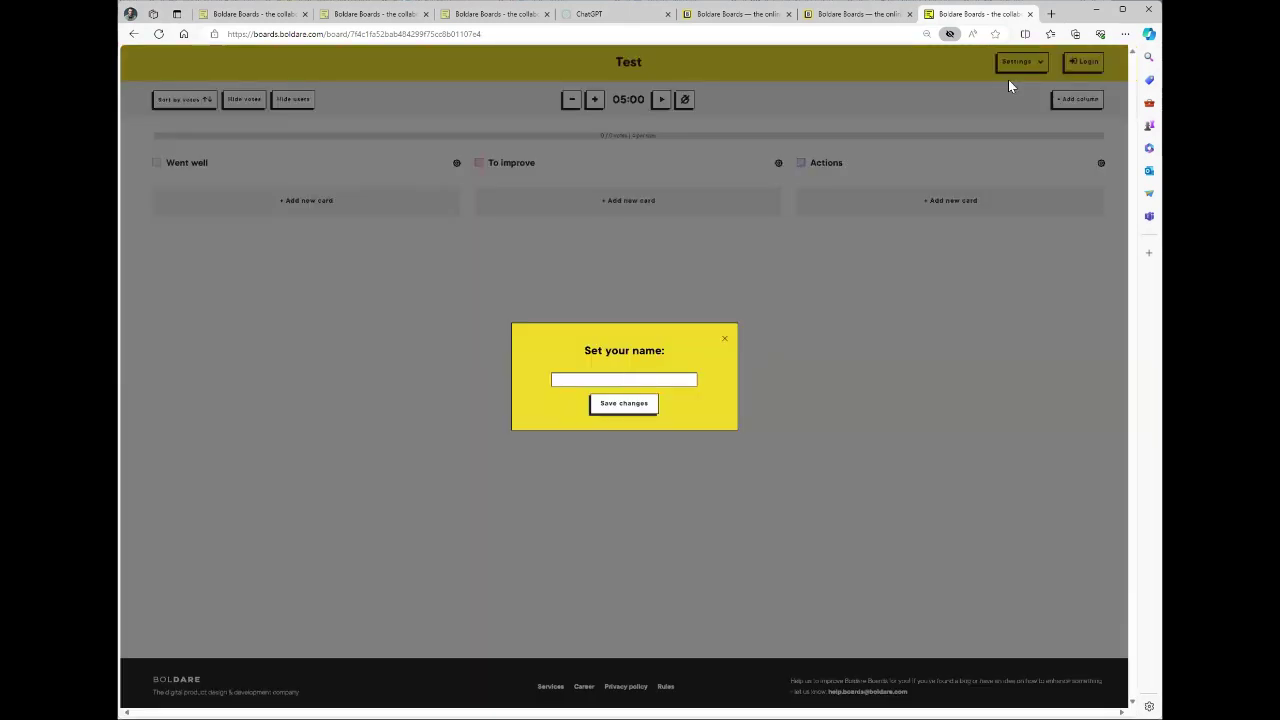
pyautogui.write('Dachi')
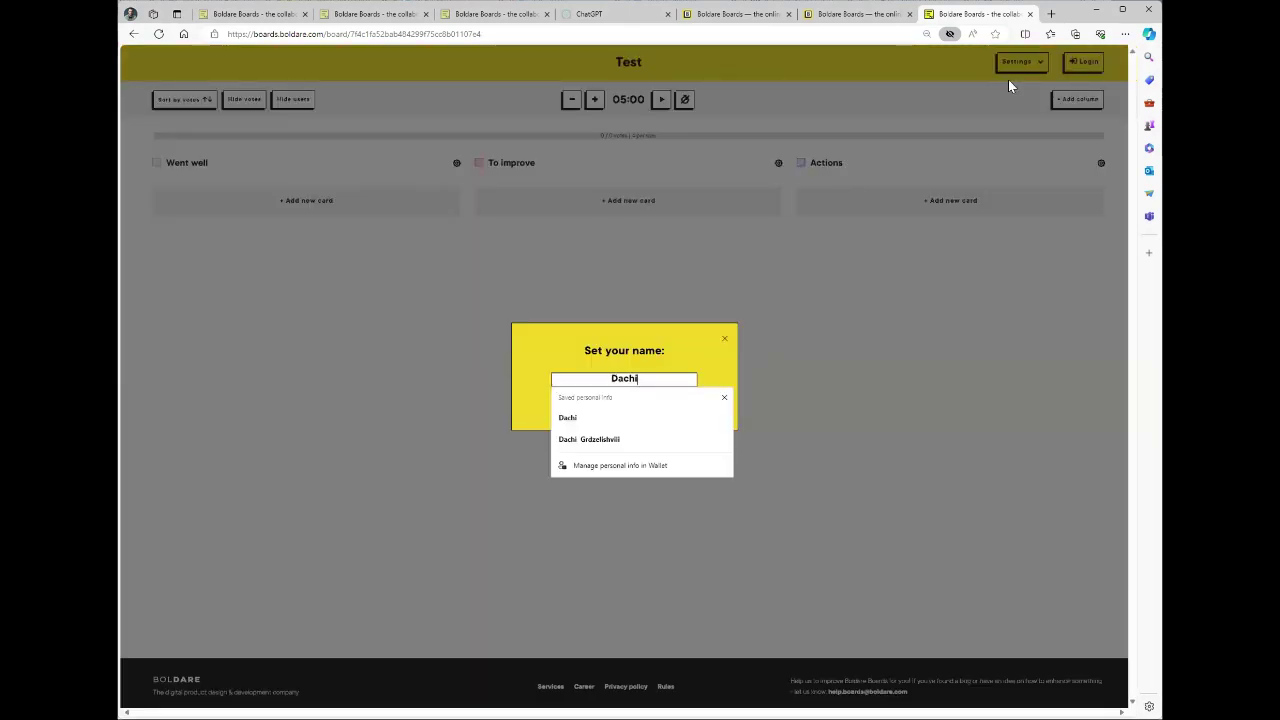
pyautogui.click(731, 365)
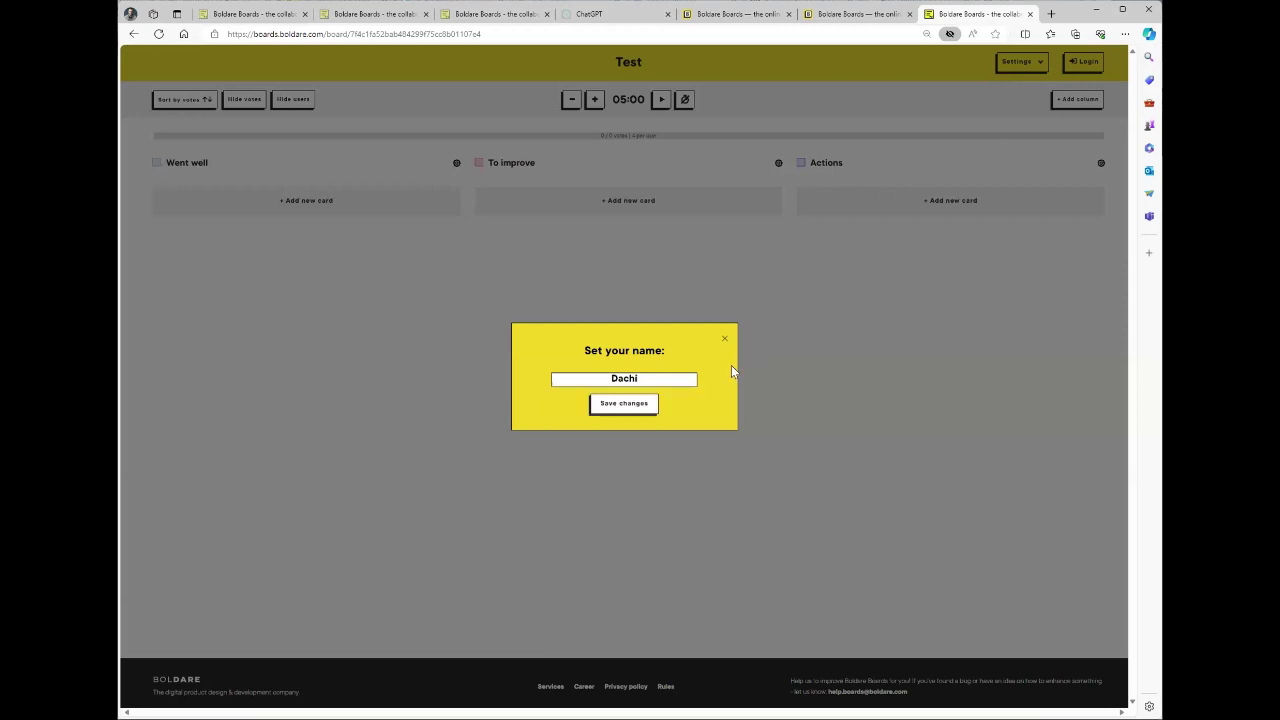
pyautogui.click(600, 412)
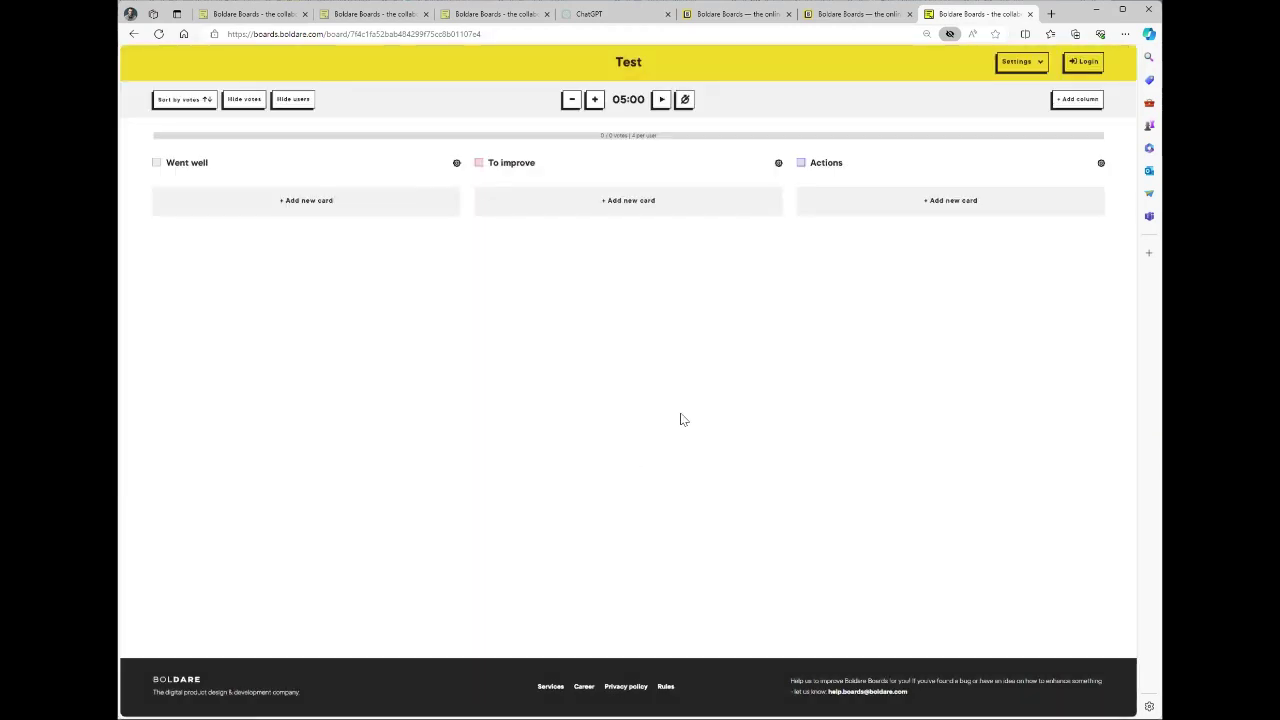
# Set the board's maximum votes per user to 10 and save the change
pyautogui.click(1014, 65)
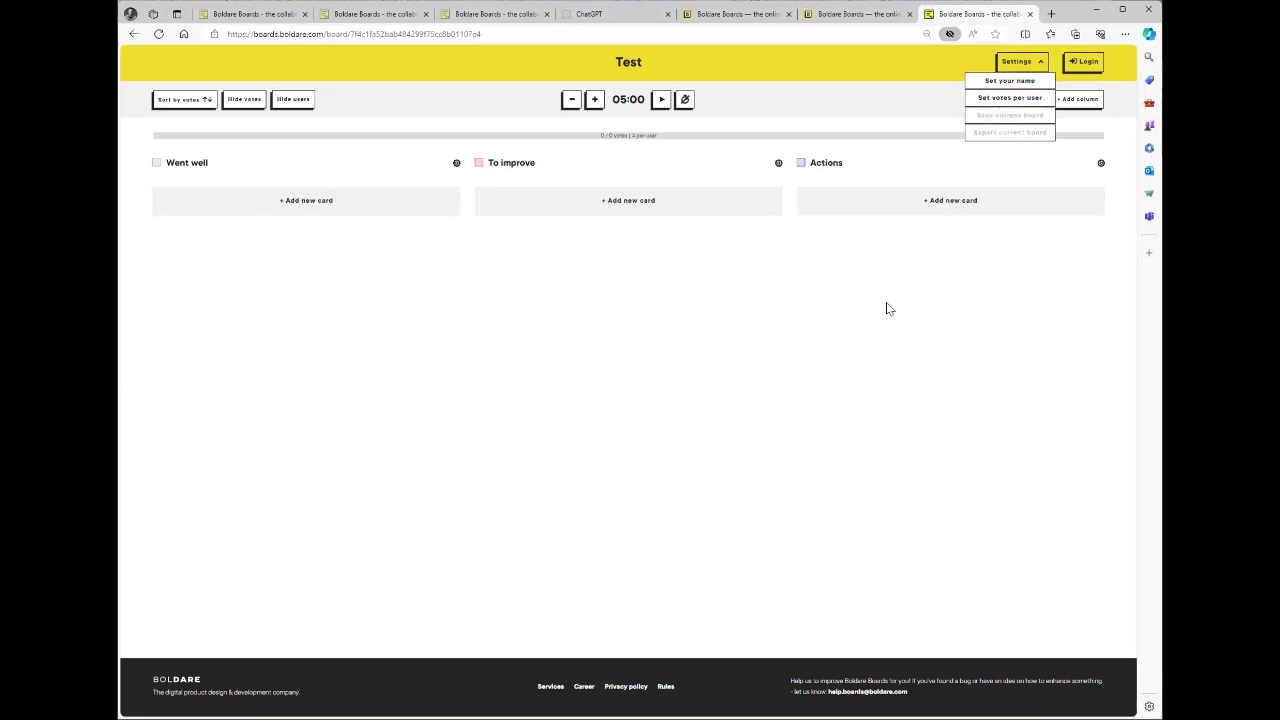
pyautogui.click(1009, 104)
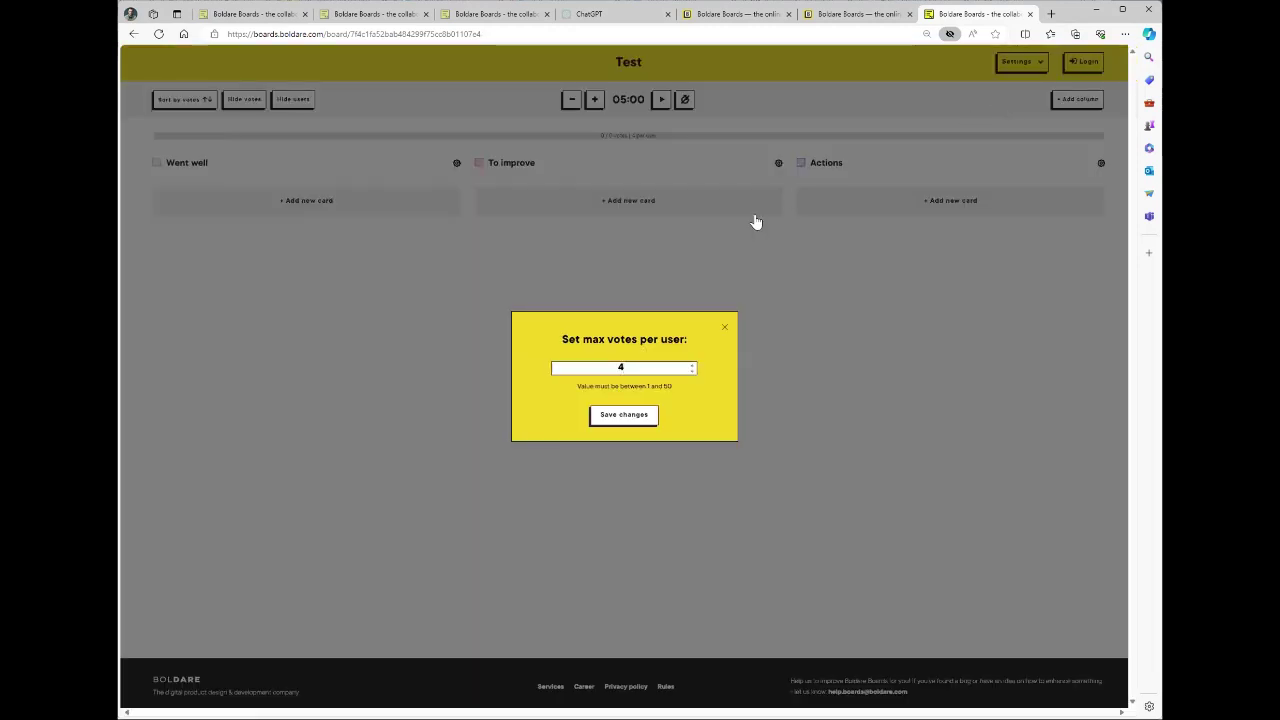
pyautogui.press('BackSpace')
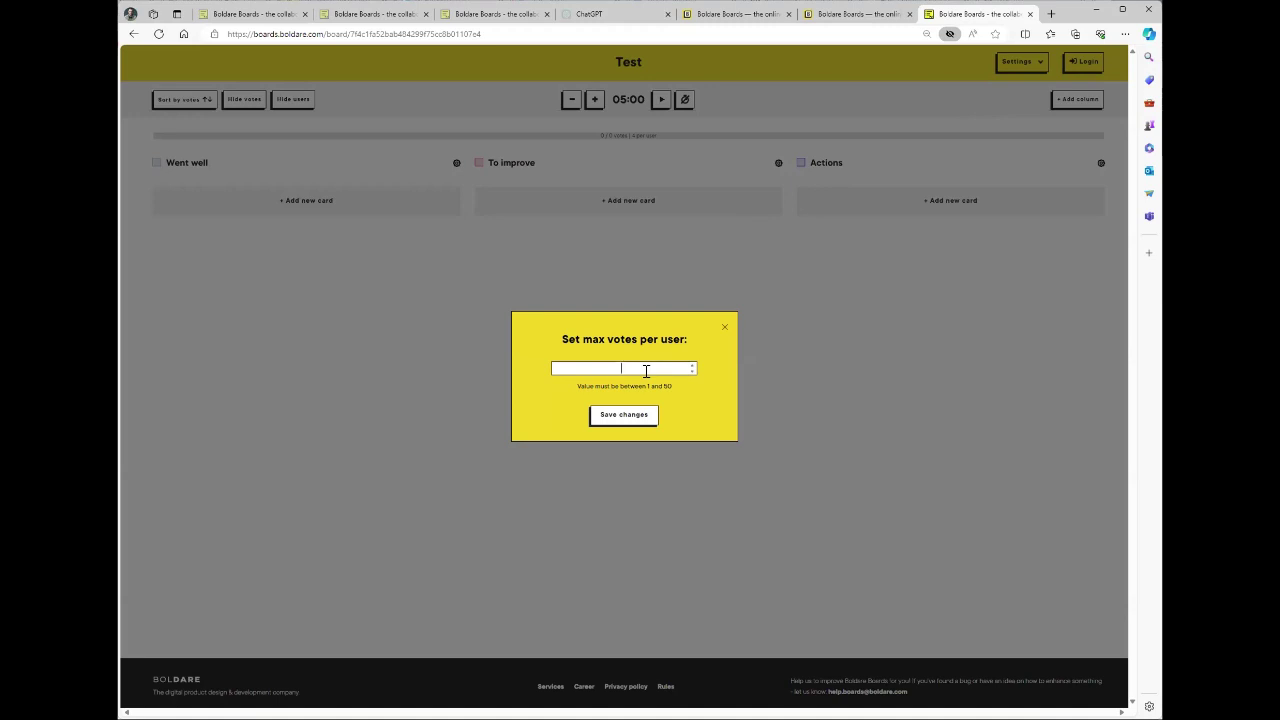
pyautogui.write('10')
pyautogui.click(636, 424)
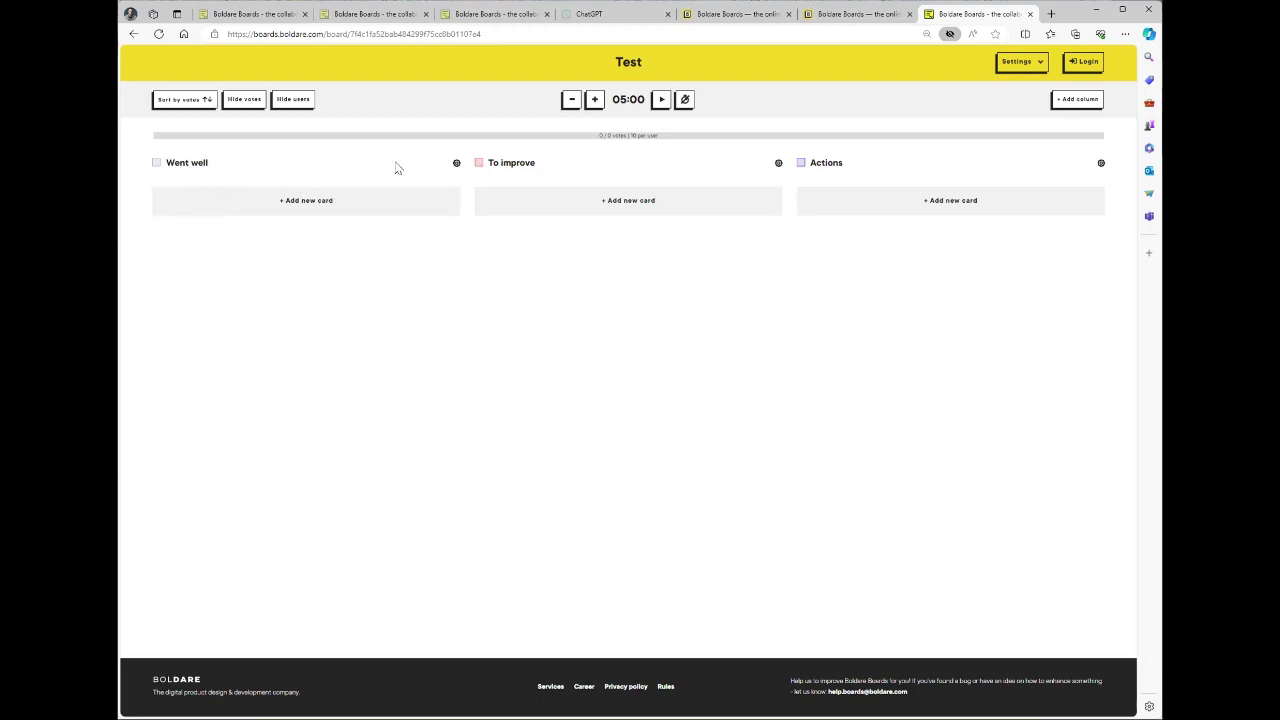
# Rename the Went well column as To Do
pyautogui.click(455, 163)
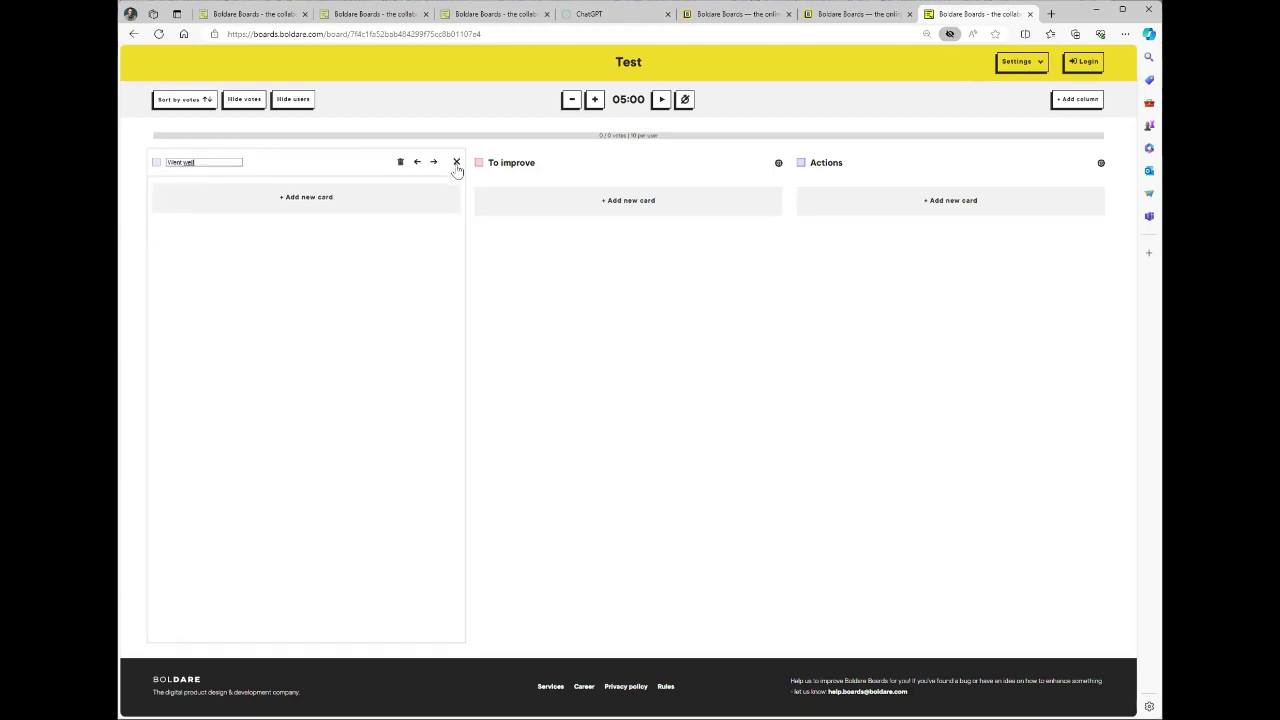
pyautogui.moveTo(192, 162); pyautogui.dragTo(152, 166)
pyautogui.write('To Do')
# Try moving the To Do column to second place and return it to first place
pyautogui.click(434, 163)
pyautogui.click(221, 350)
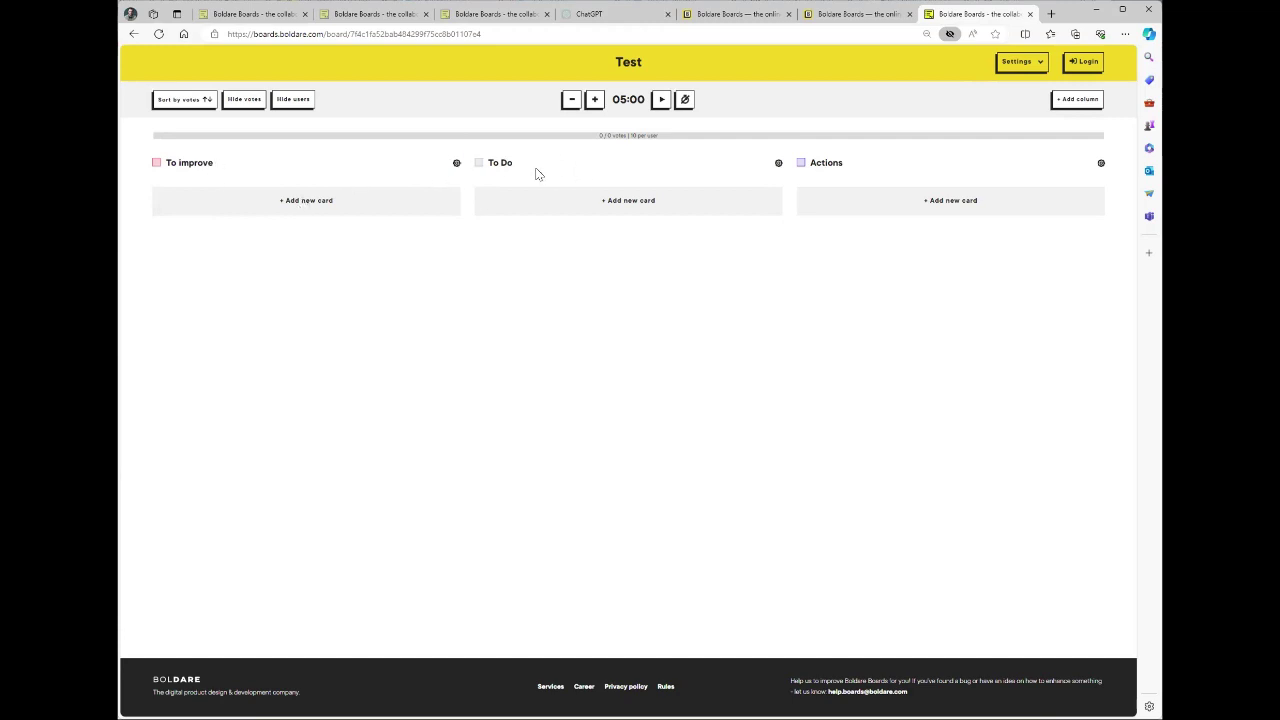
pyautogui.click(778, 163)
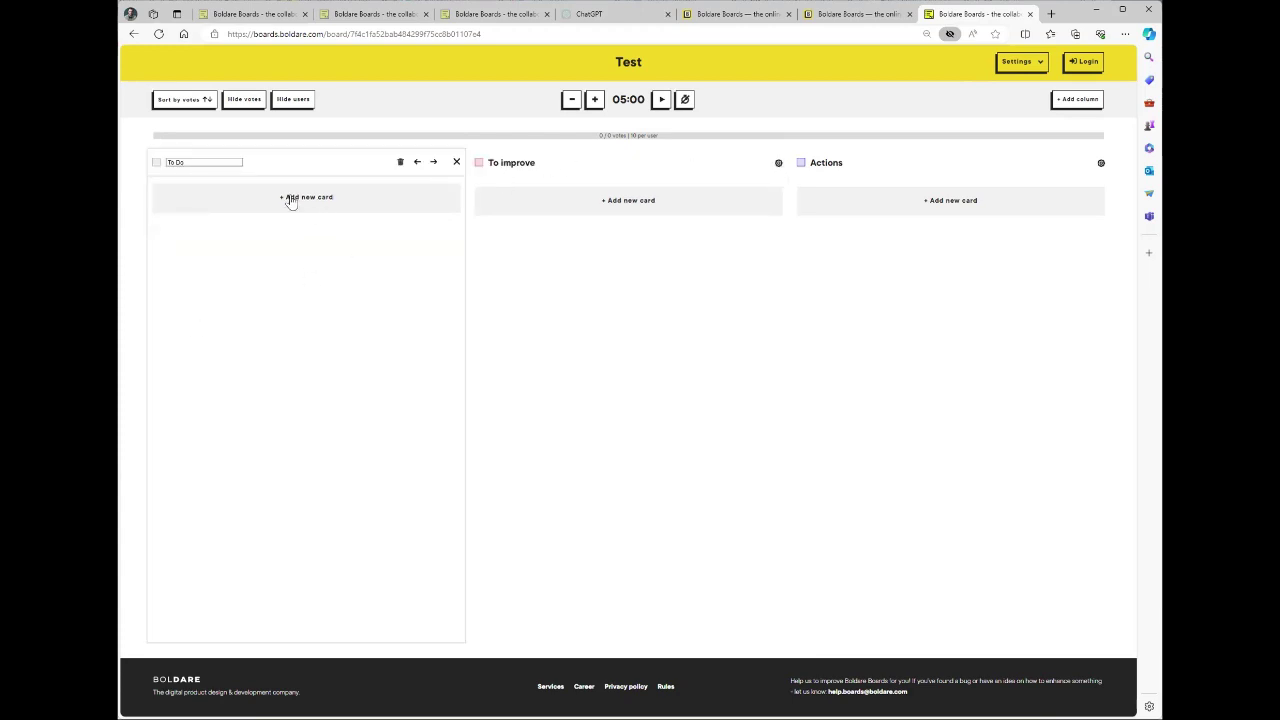
pyautogui.click(563, 417)
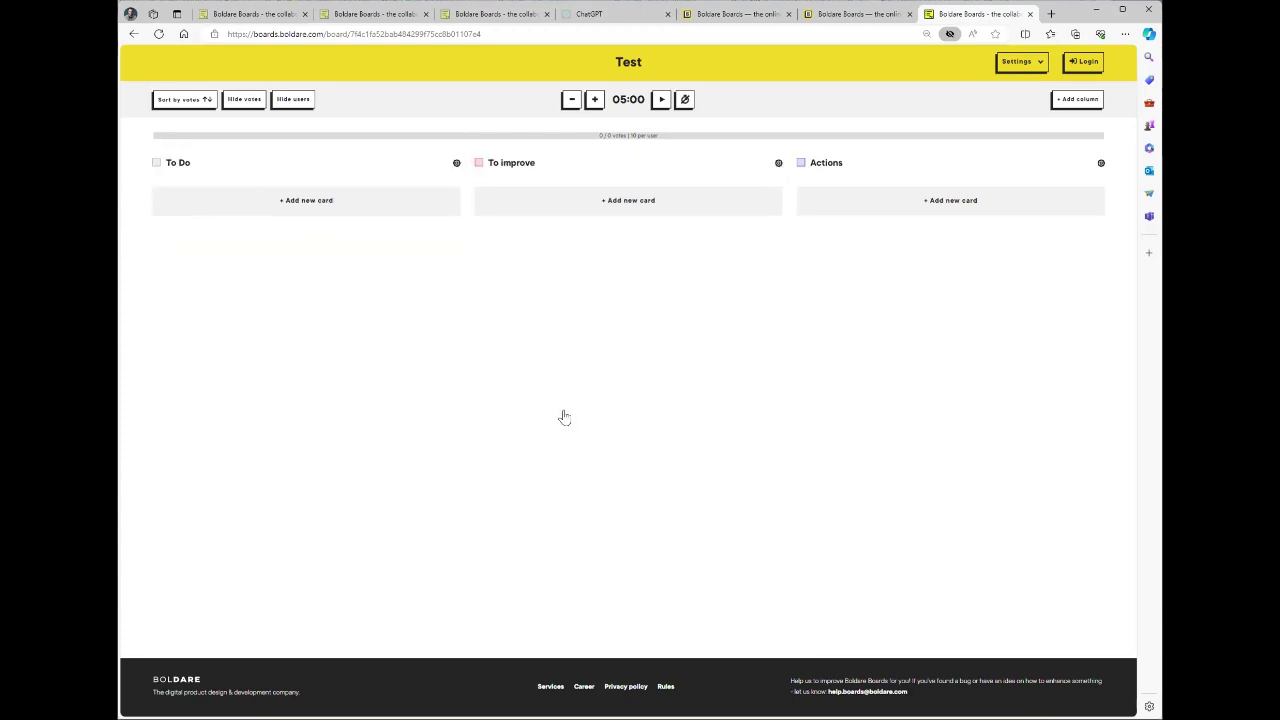
# Rename the To improve column as In Progress
pyautogui.click(778, 163)
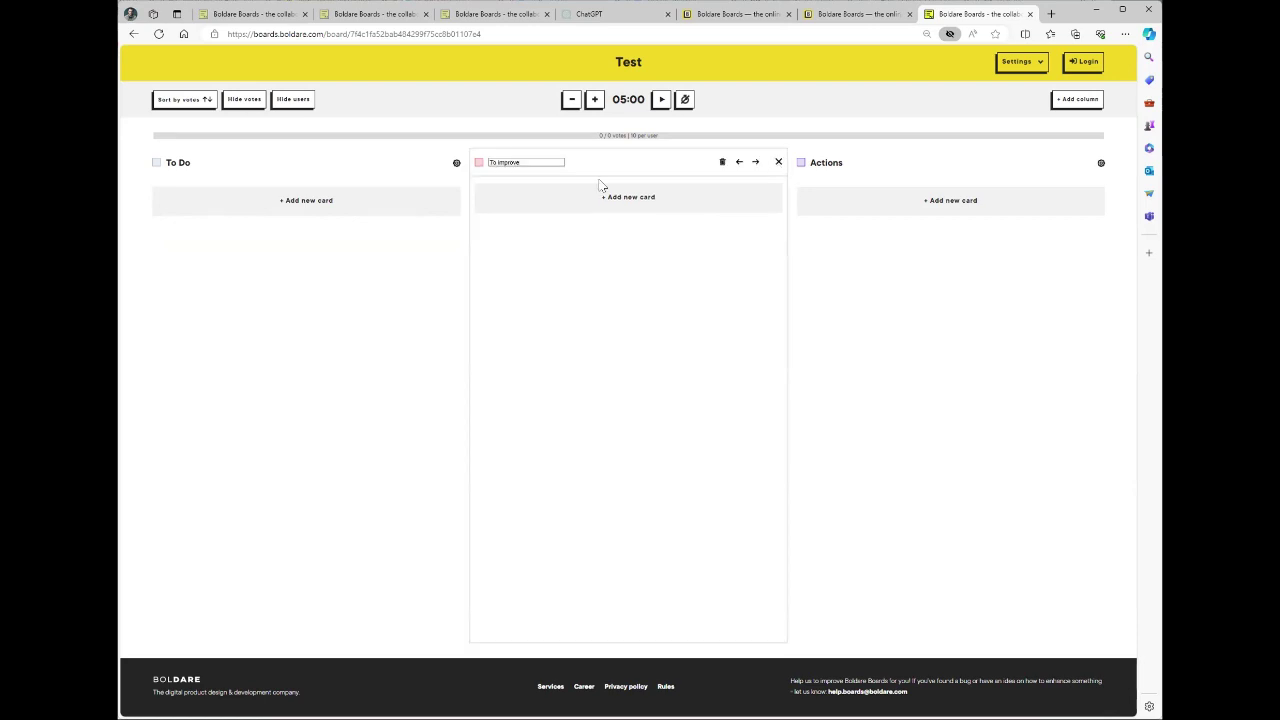
pyautogui.moveTo(552, 163); pyautogui.dragTo(490, 165)
pyautogui.write('In Progress')
pyautogui.click(838, 306)
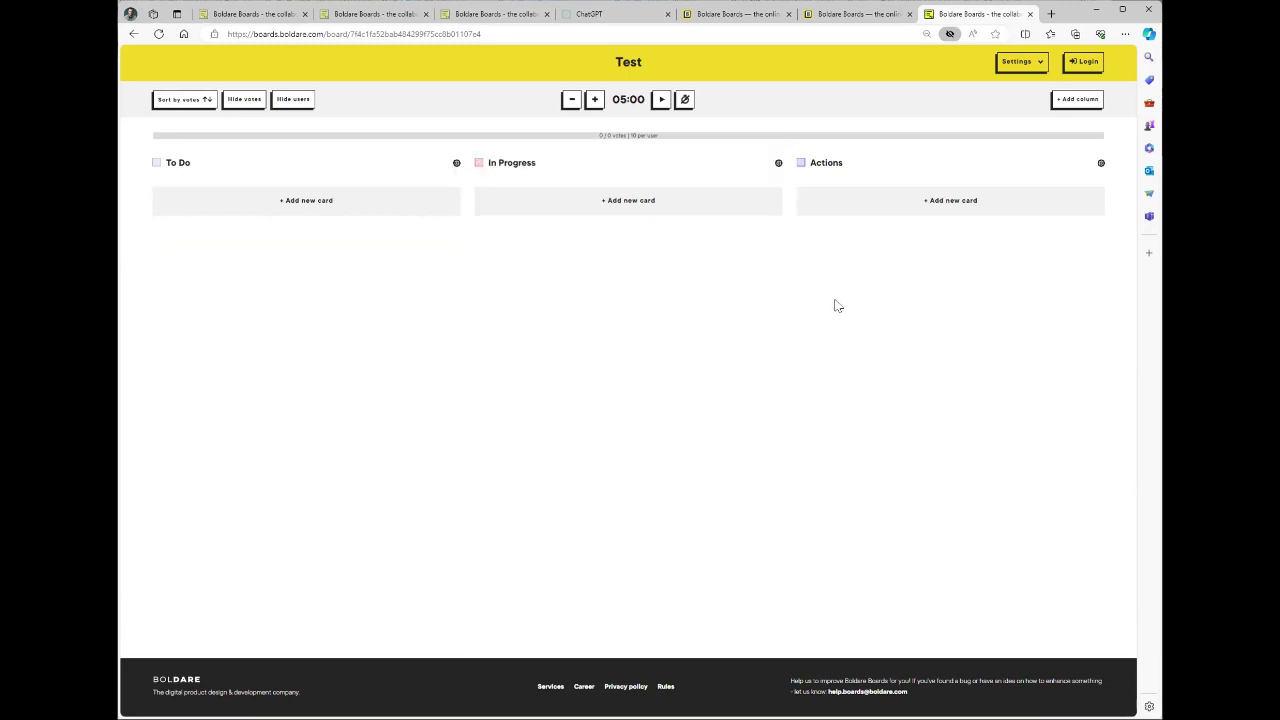
# Rename the Actions column as Done
pyautogui.click(1101, 163)
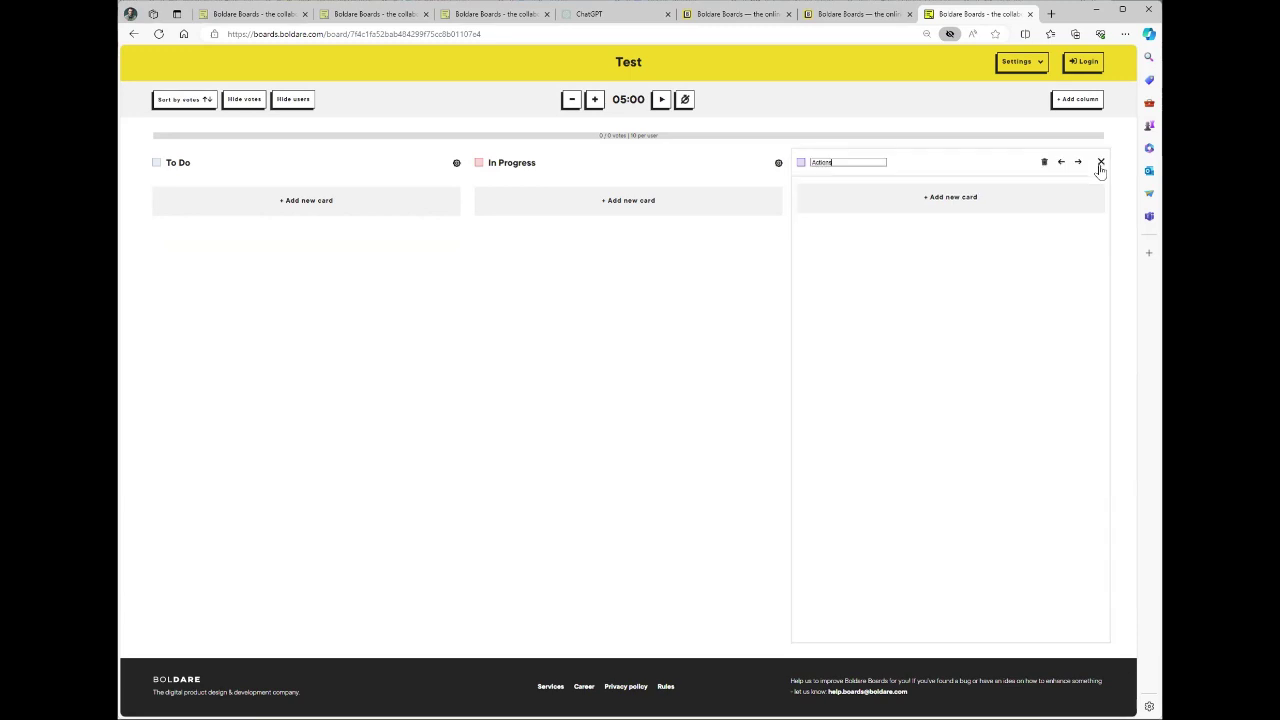
pyautogui.moveTo(834, 162); pyautogui.dragTo(811, 164)
pyautogui.press('BackSpace')
pyautogui.write('Done')
pyautogui.click(724, 372)
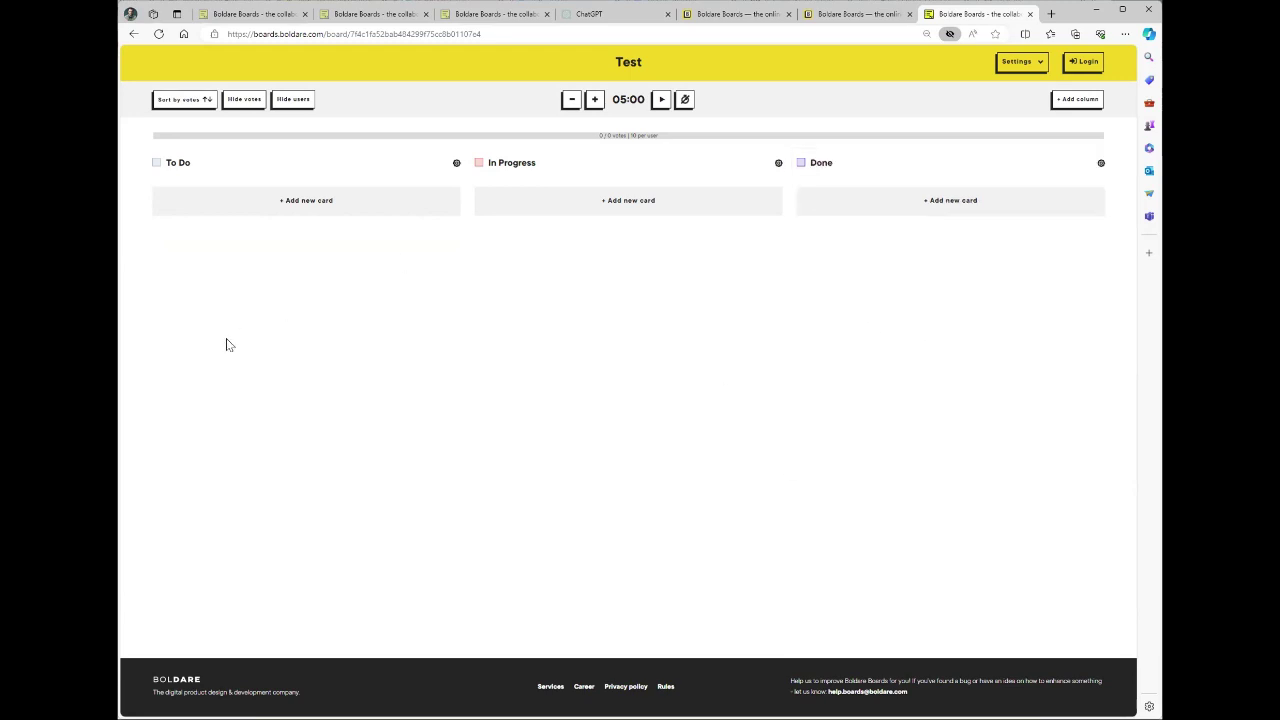
# Add a card reading "Attend workshop" to the To Do column
pyautogui.click(279, 202)
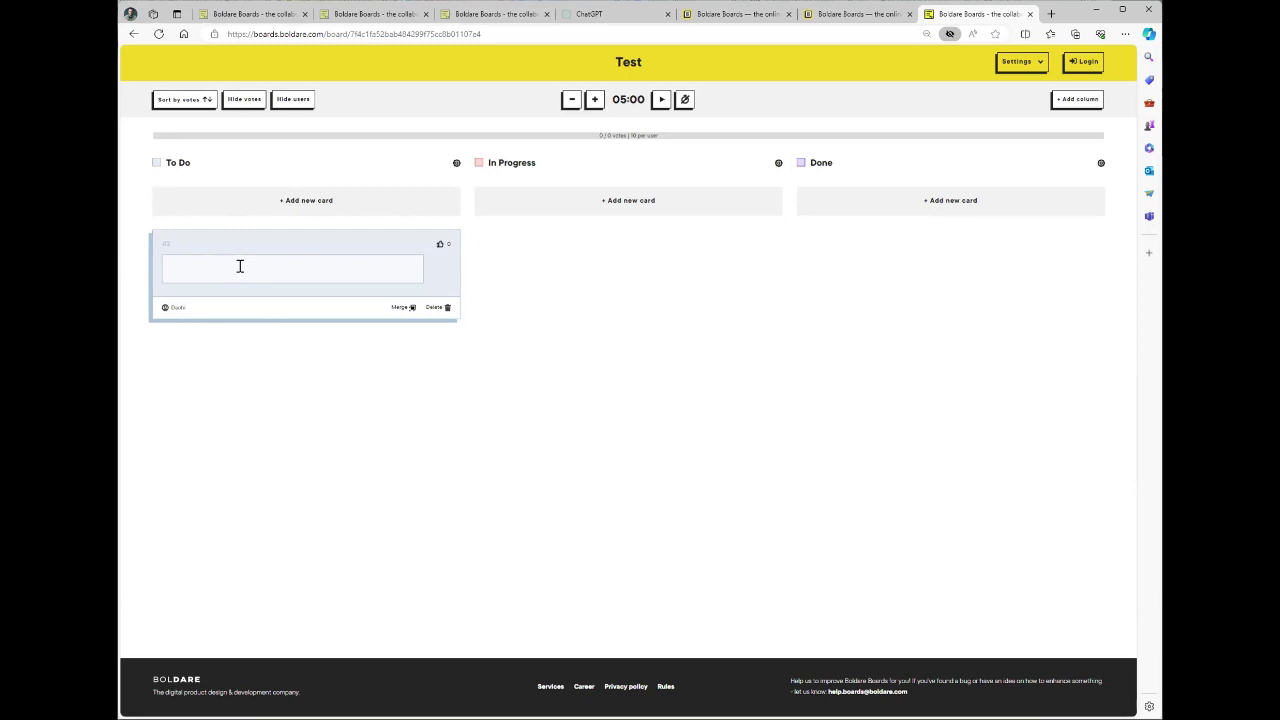
pyautogui.write('Attend work')
pyautogui.click(292, 395)
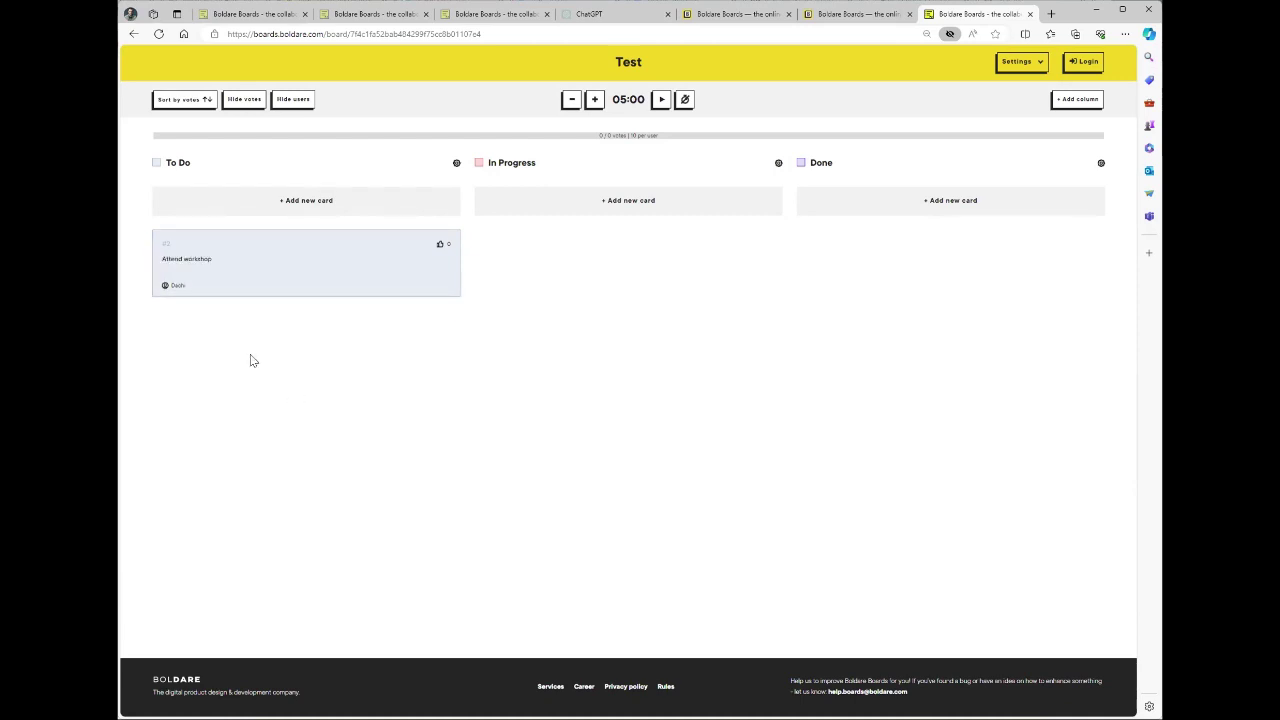
# Set the To Do column's colour to pink and the In Progress column's colour to light blue-grey
pyautogui.moveTo(240, 272)
pyautogui.click(156, 164)
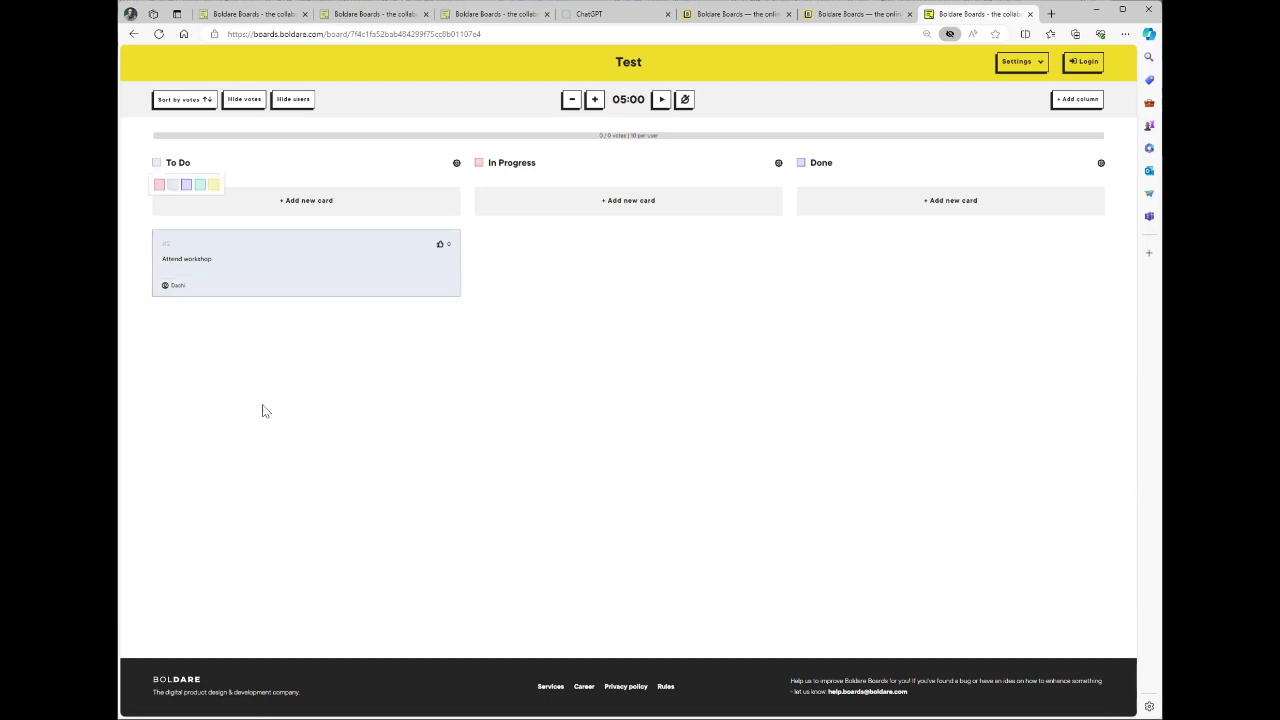
pyautogui.click(160, 184)
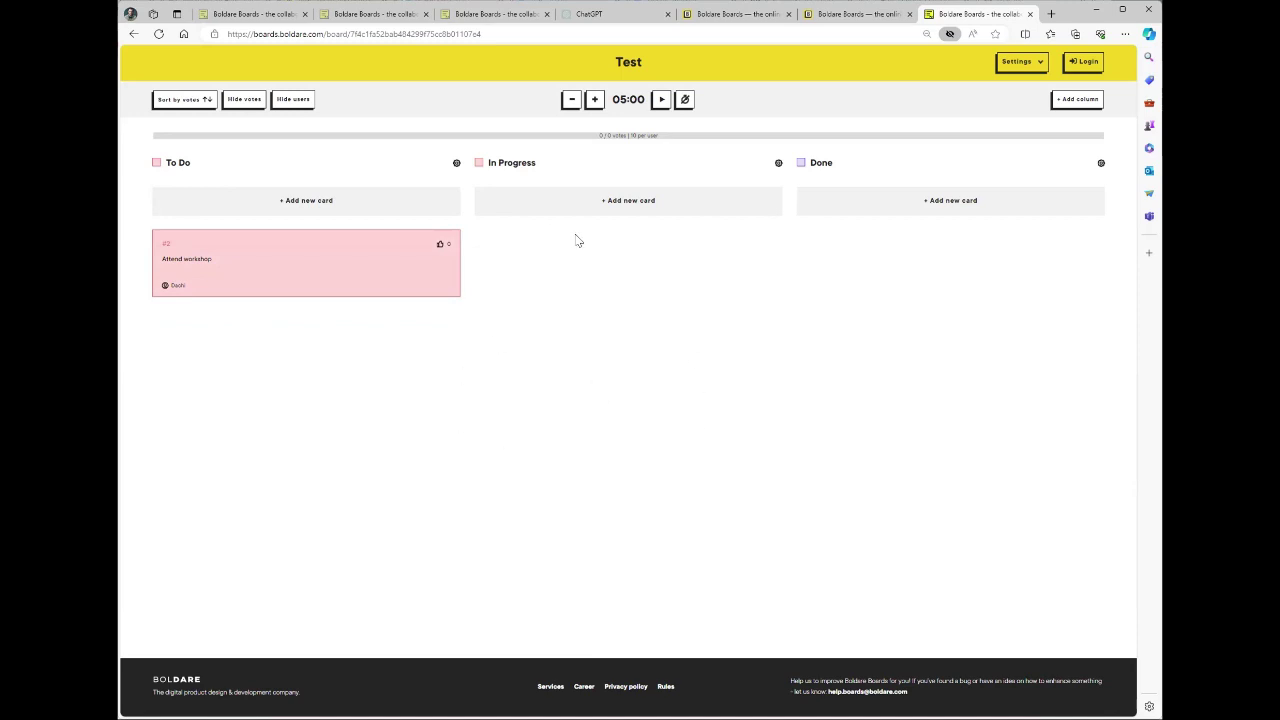
pyautogui.click(477, 161)
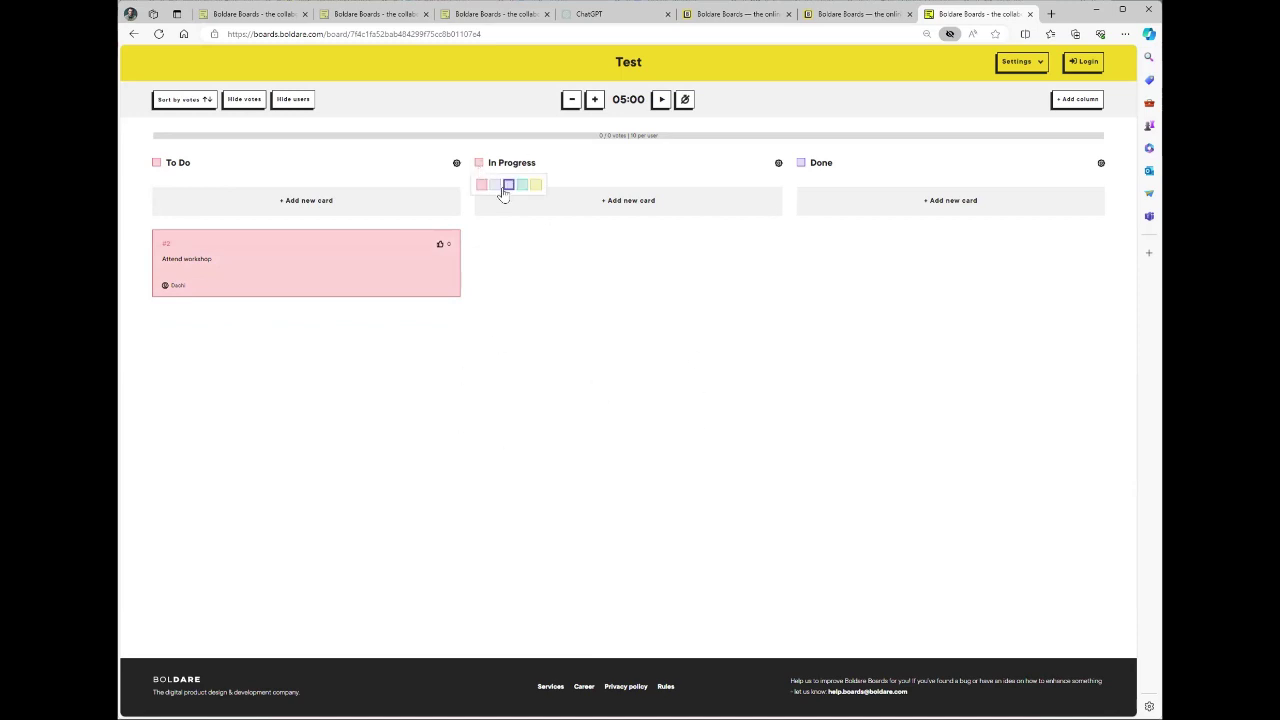
pyautogui.click(495, 185)
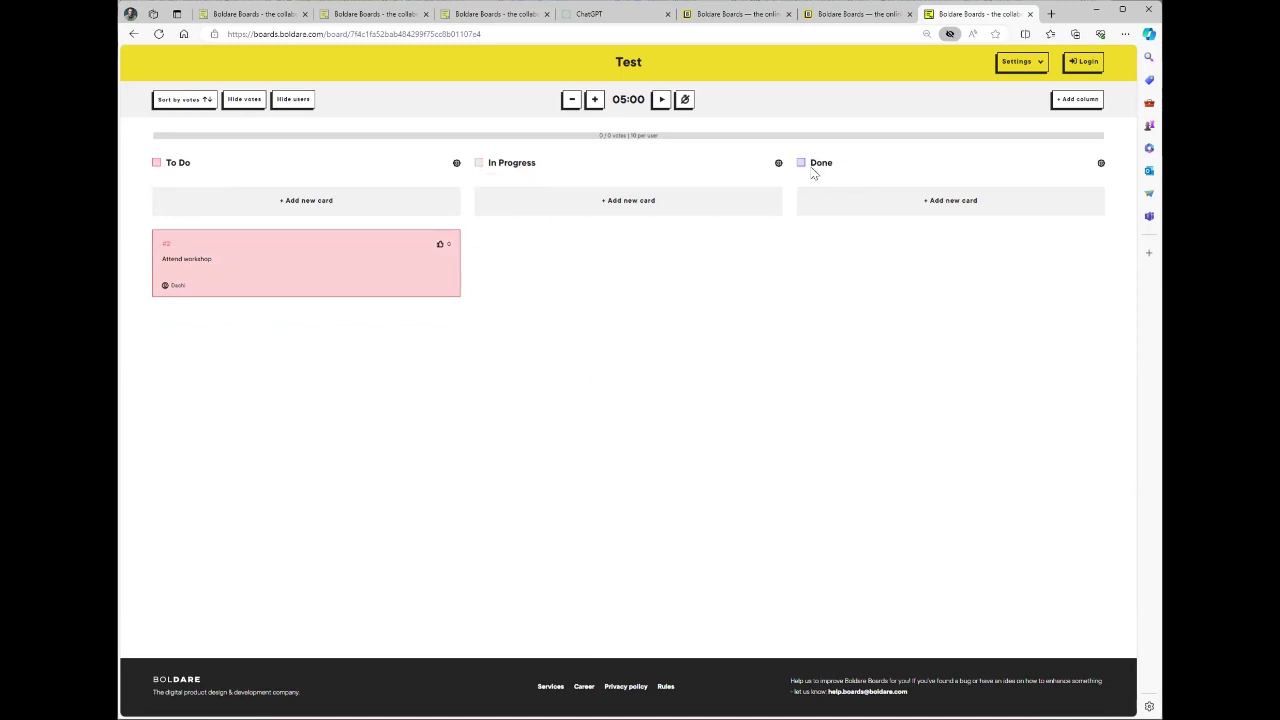
# Add a card reading "Test" to the In Progress column and one reading "Test 2" to the Done column
pyautogui.click(561, 207)
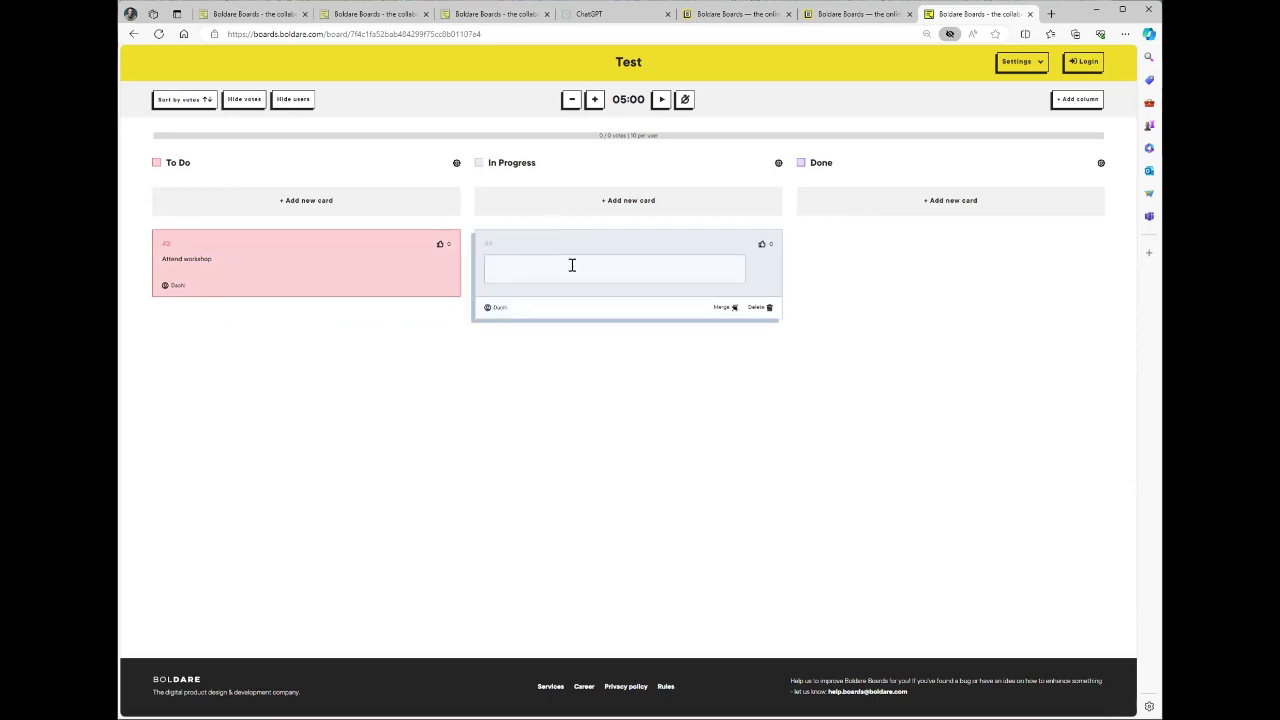
pyautogui.write('Twest')
pyautogui.press('BackSpace')
pyautogui.click(592, 396)
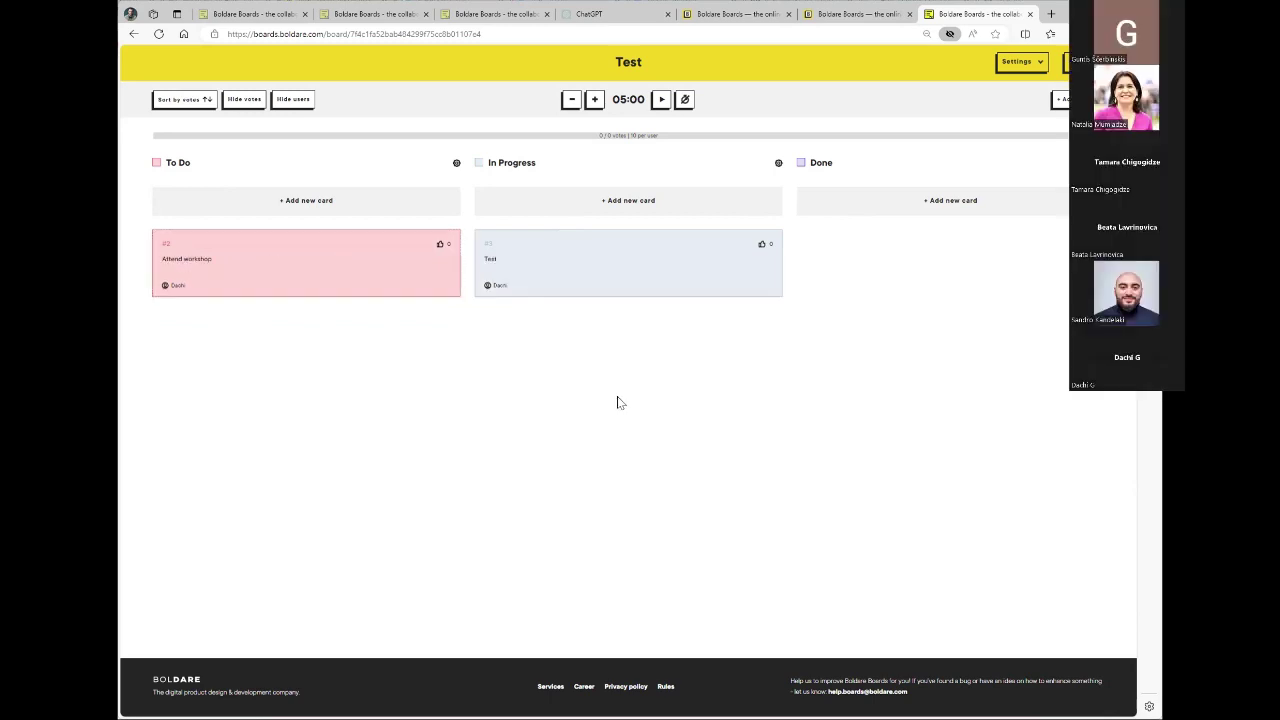
pyautogui.click(874, 207)
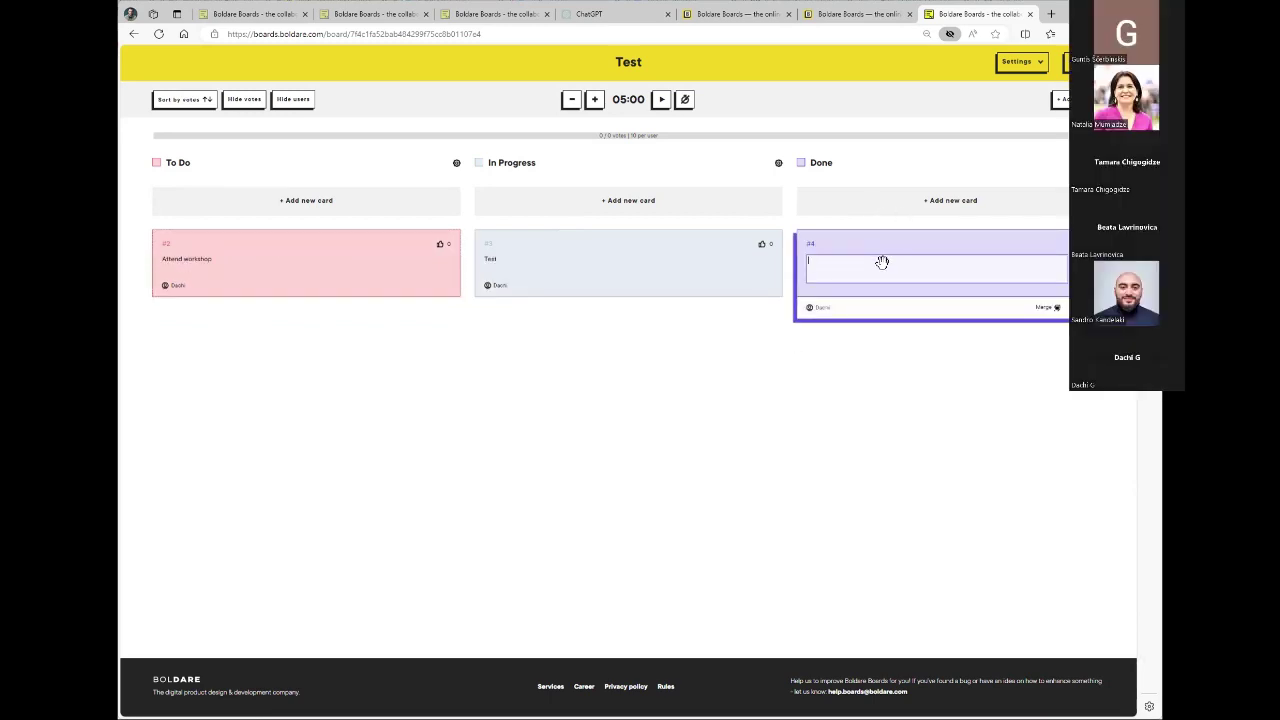
pyautogui.write('Test 2')
pyautogui.click(757, 471)
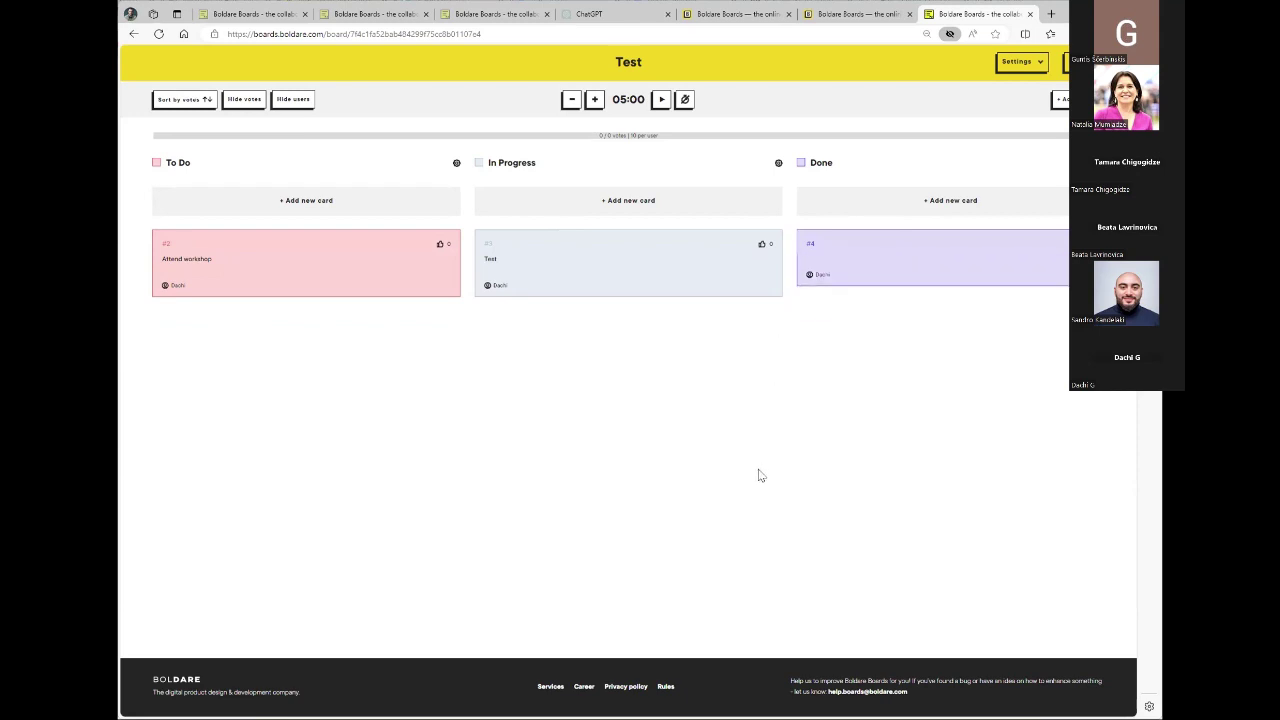
# Add a card reading "Second" to both the To Do and In Progress columns
pyautogui.click(296, 204)
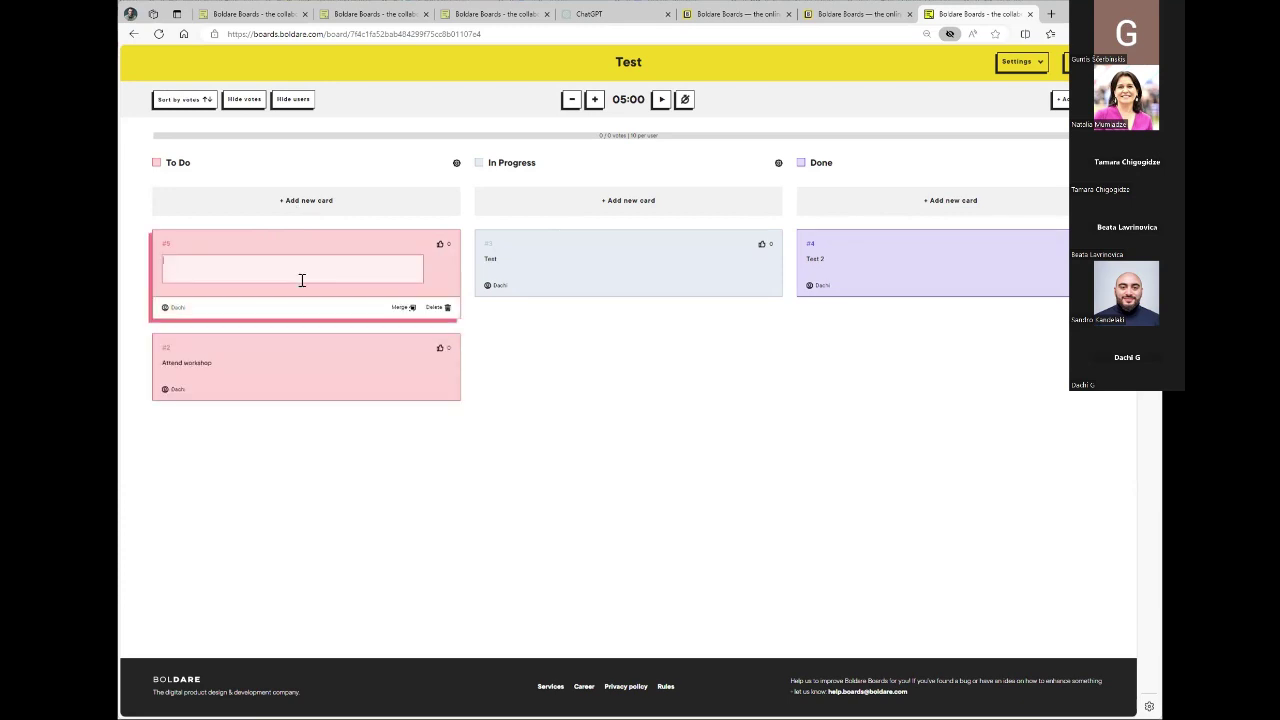
pyautogui.write('Second')
pyautogui.click(567, 419)
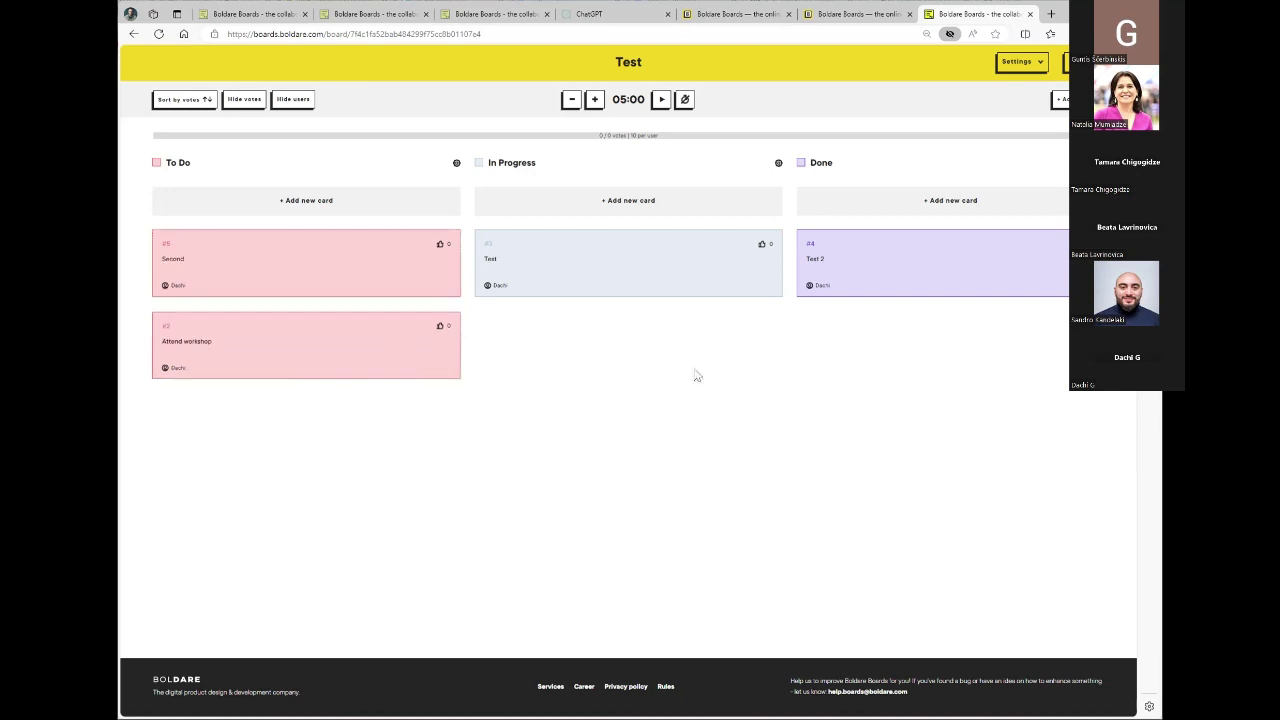
pyautogui.click(687, 205)
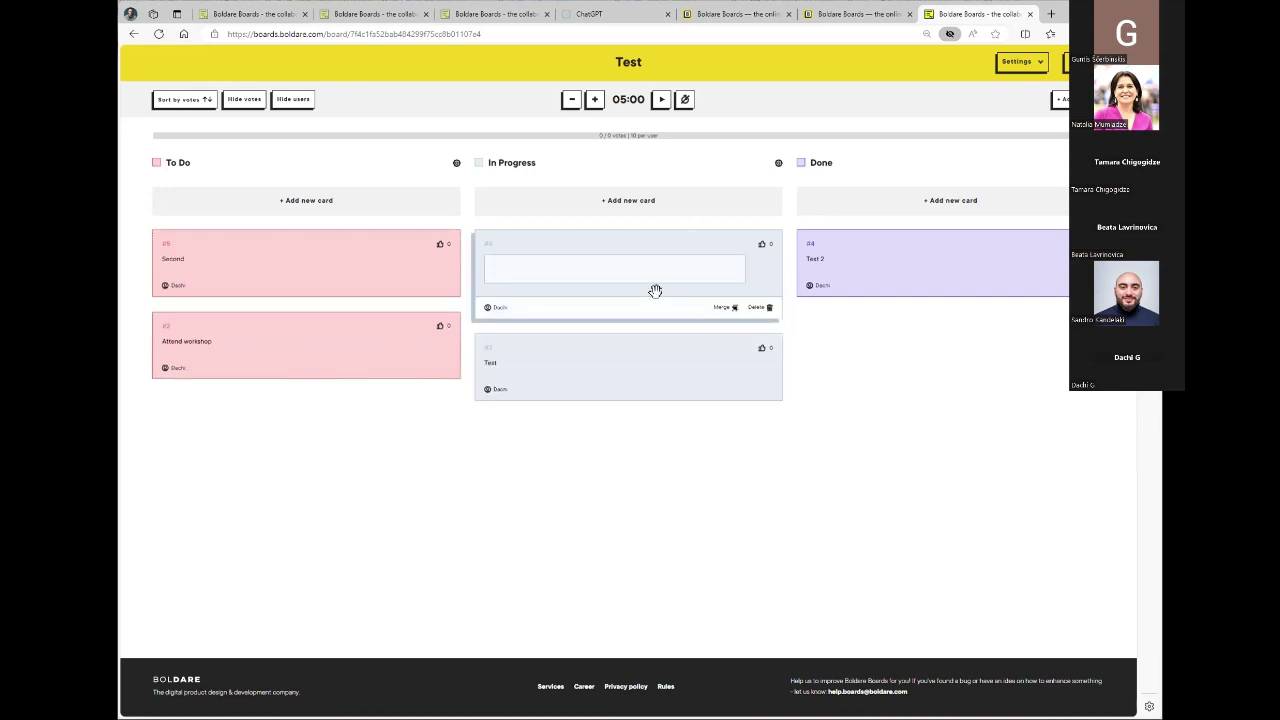
pyautogui.write('Second')
pyautogui.click(648, 436)
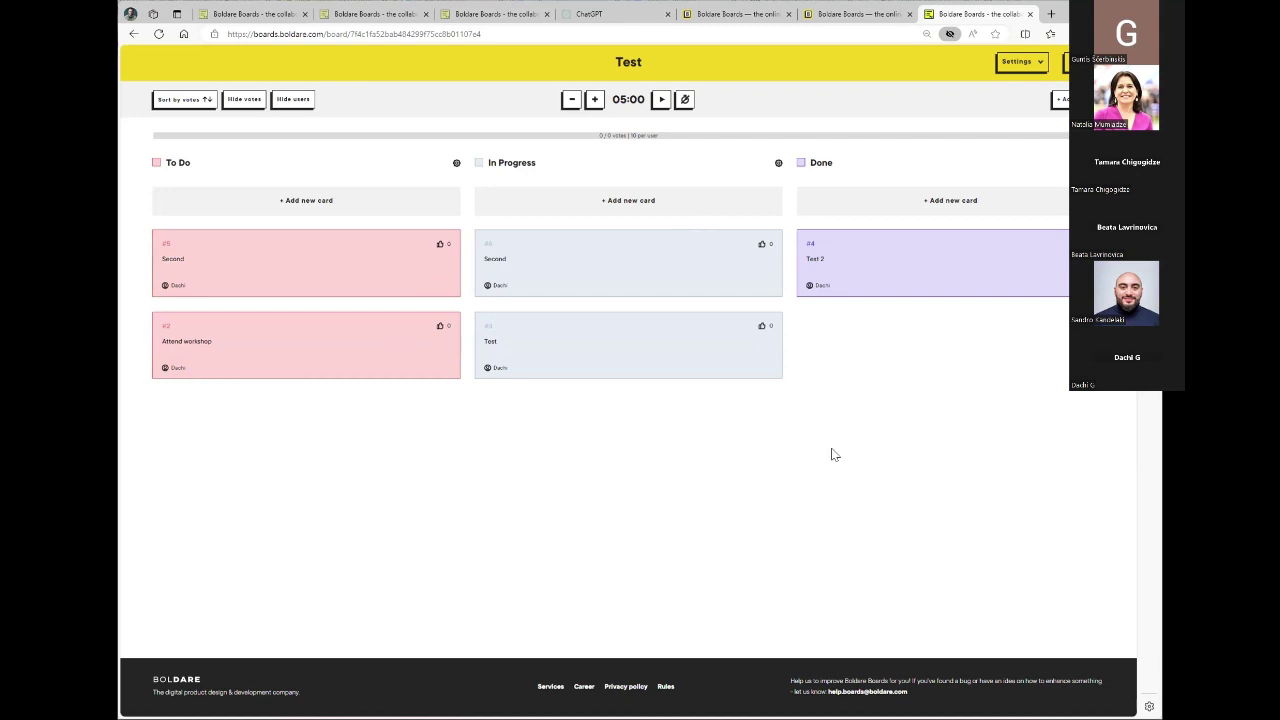
# Add another card reading "Test" to the Done column
pyautogui.click(885, 199)
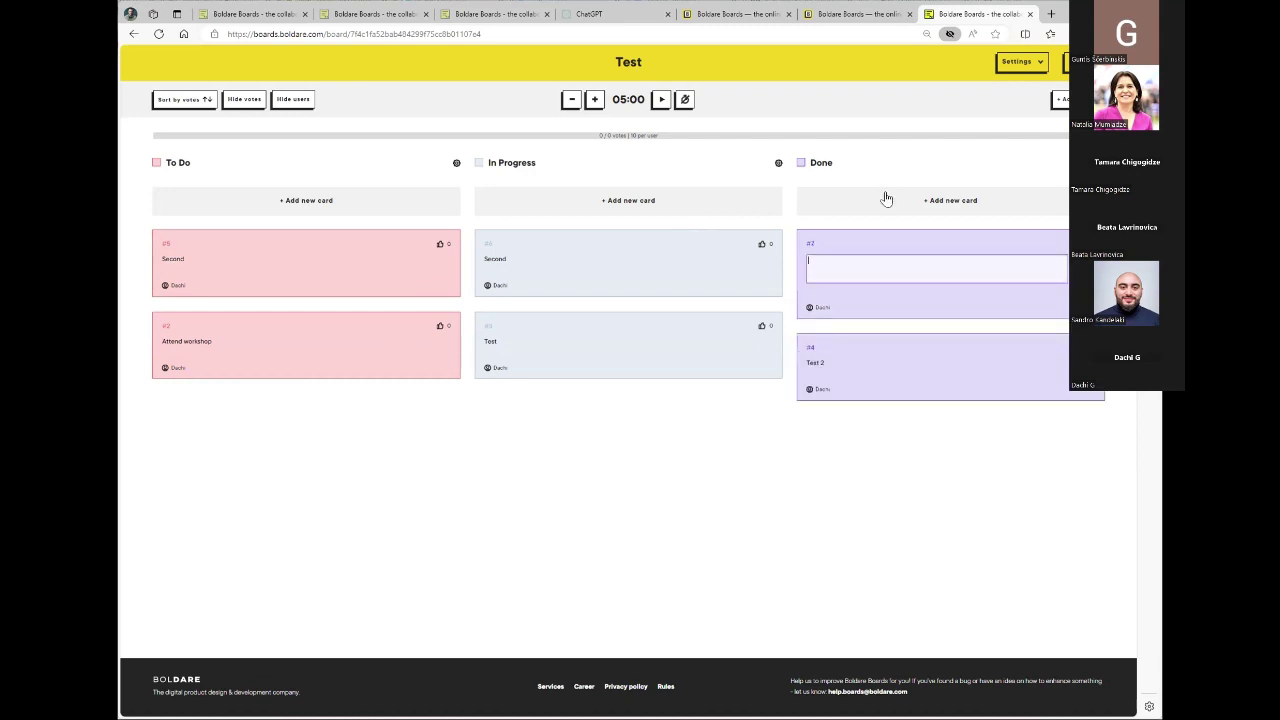
pyautogui.write('Test')
pyautogui.click(679, 505)
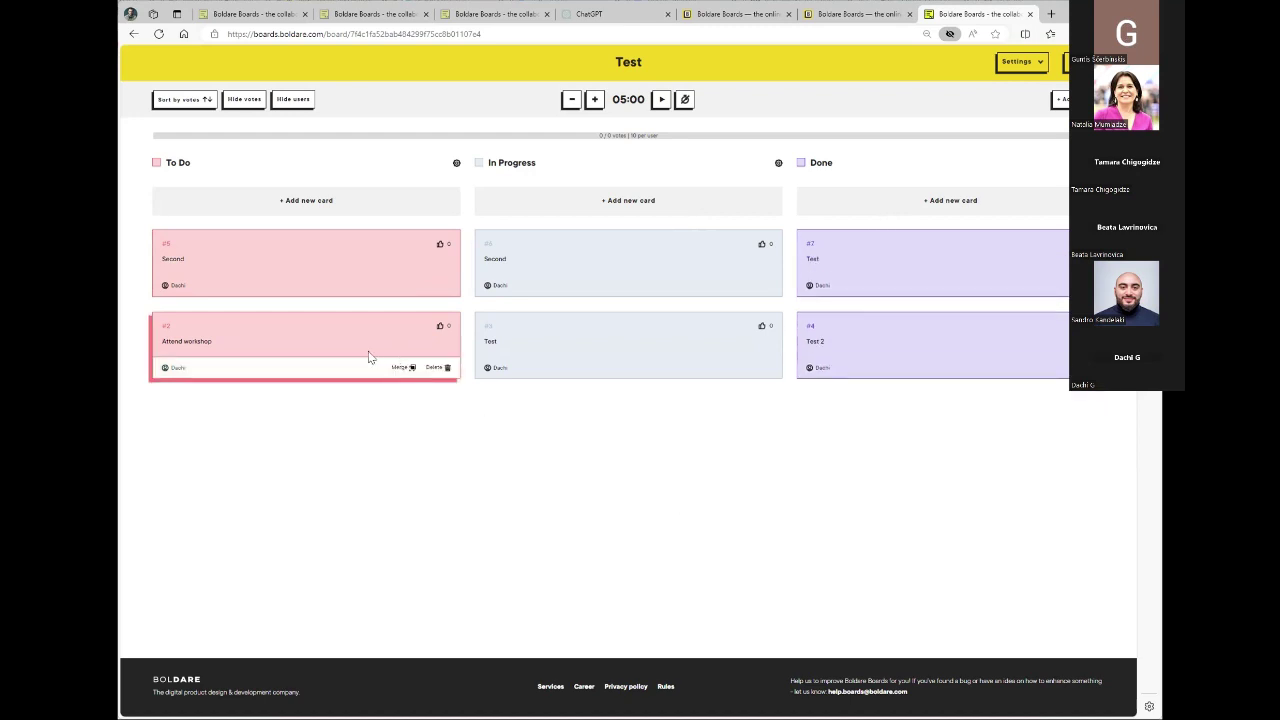
# Try moving the "Attend workshop" card to the In Progress column and return it to To Do
pyautogui.moveTo(311, 343); pyautogui.dragTo(653, 348)
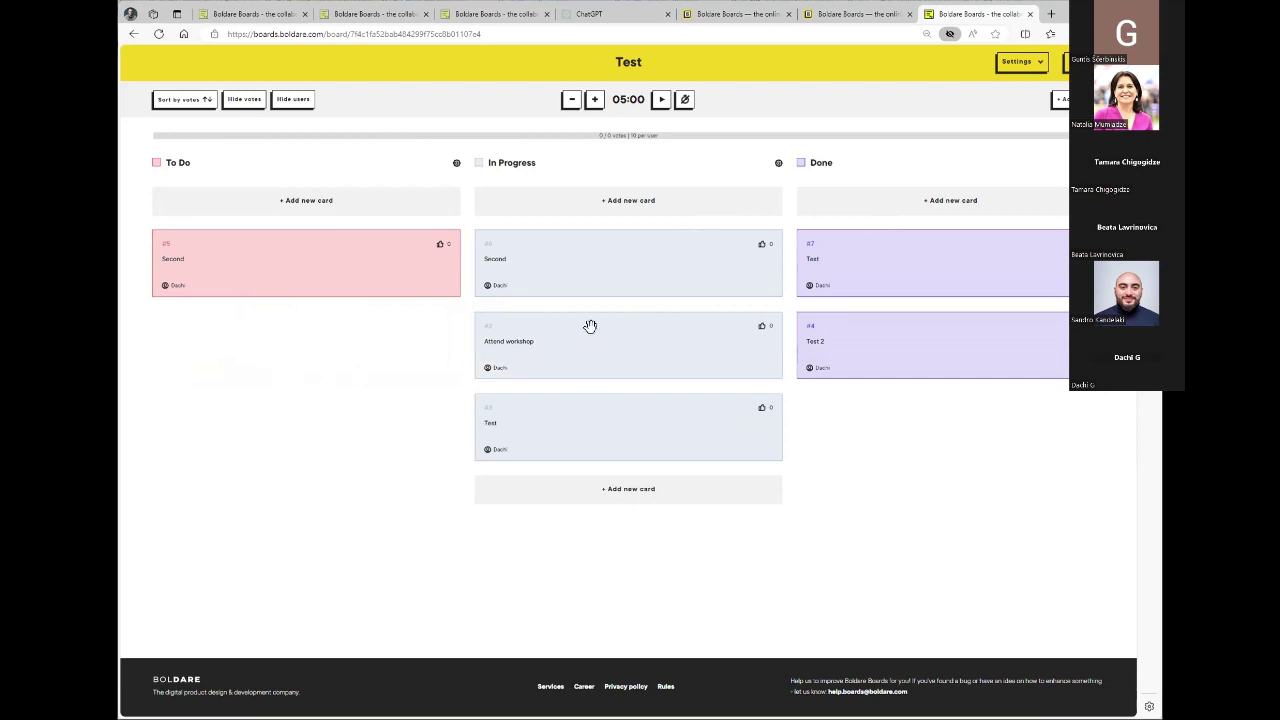
pyautogui.moveTo(578, 336); pyautogui.dragTo(276, 360)
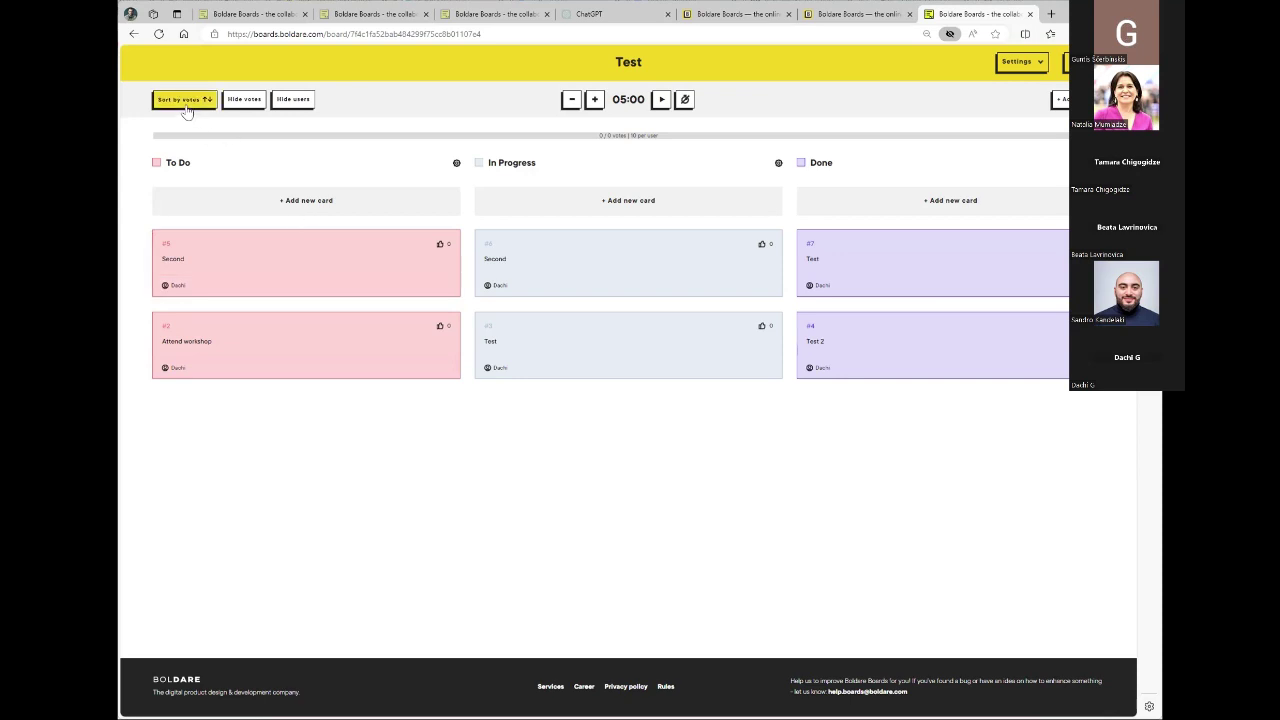
# Give the "Attend workshop" card one vote and sort the board's cards by votes
pyautogui.click(443, 327)
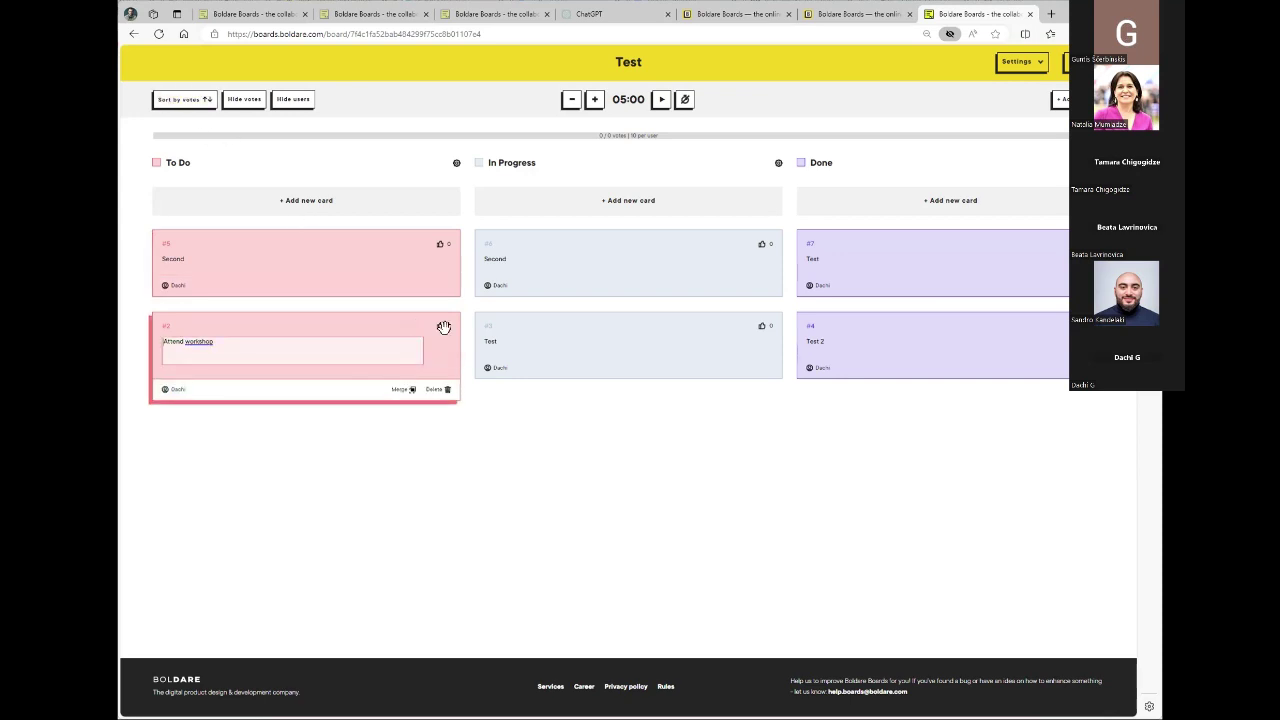
pyautogui.click(441, 327)
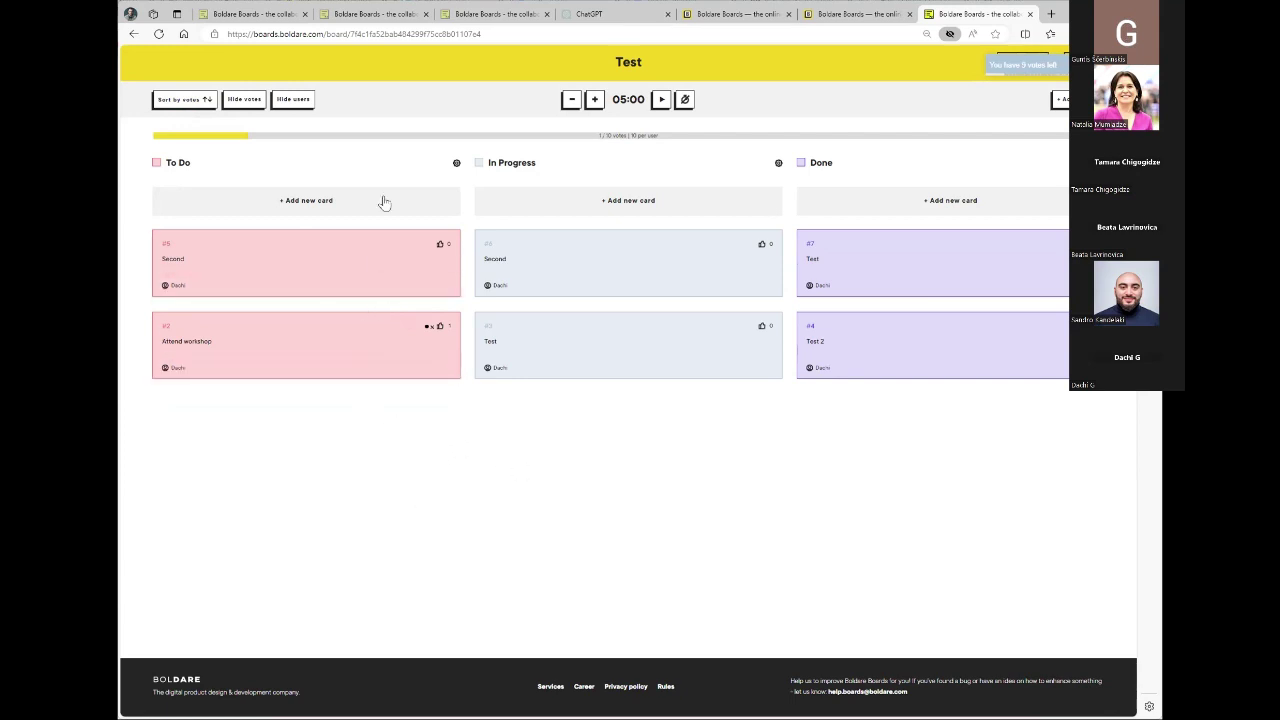
pyautogui.click(174, 98)
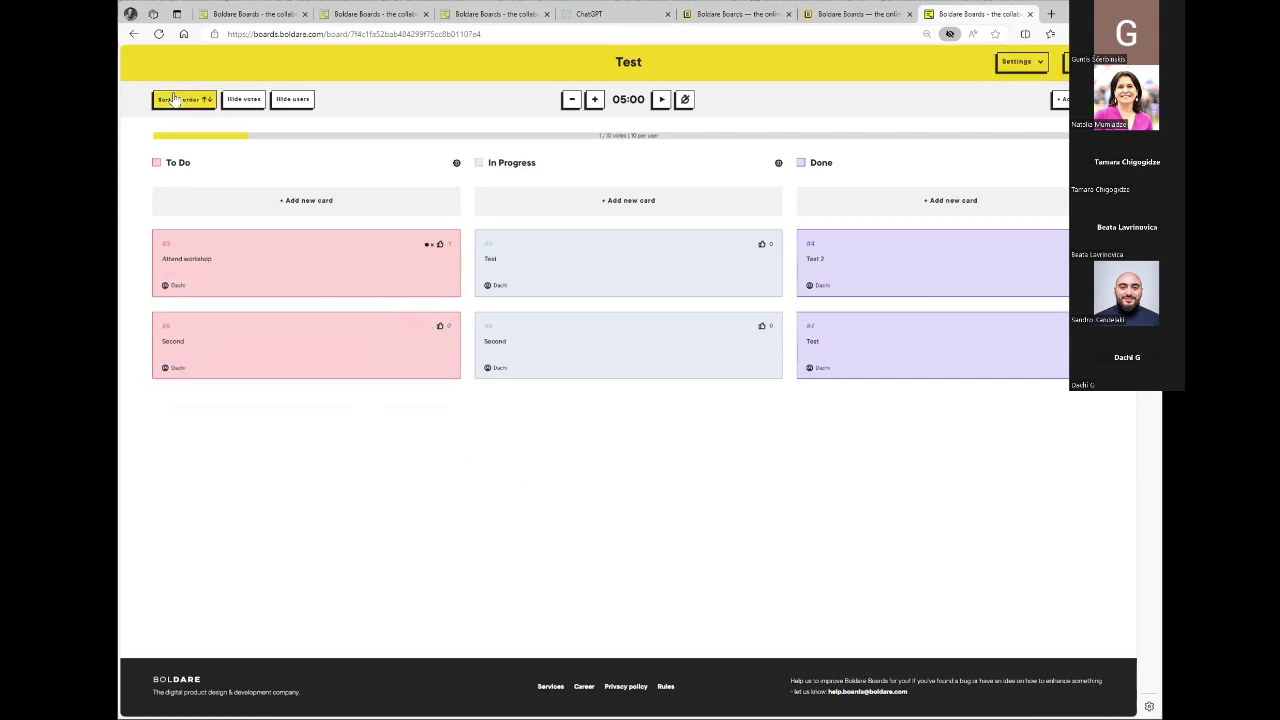
pyautogui.click(174, 98)
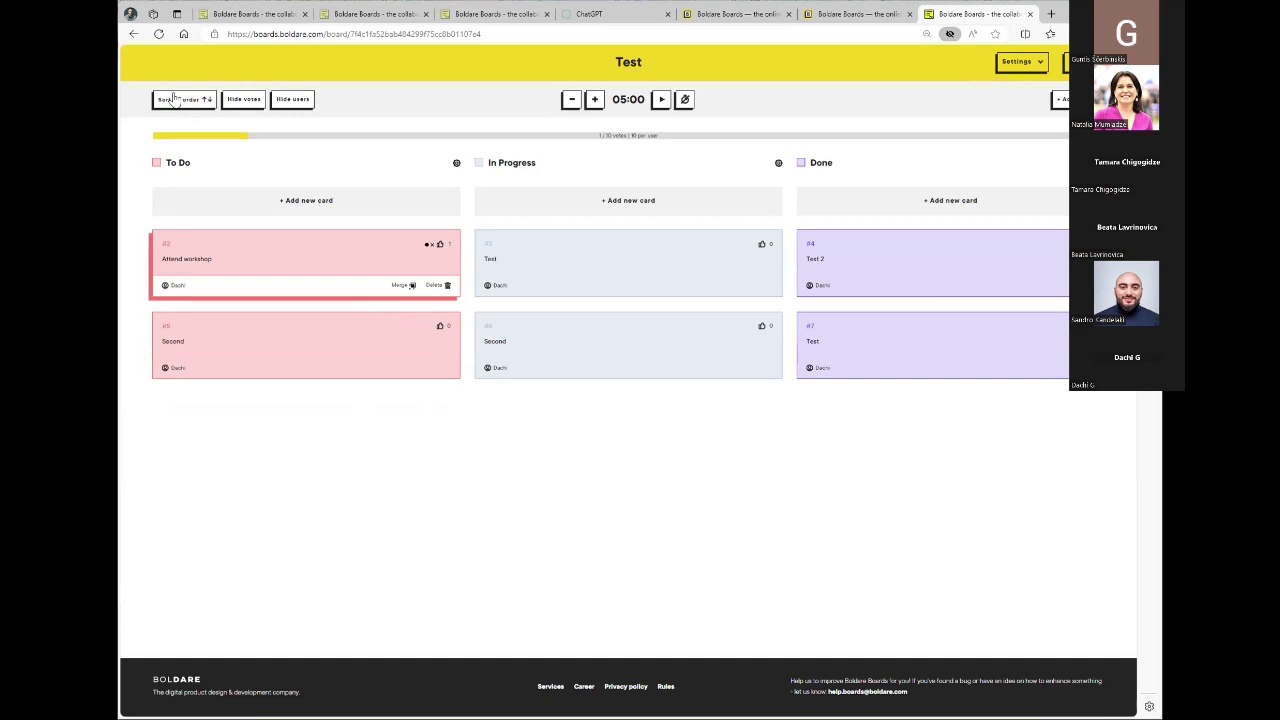
# Start the board's five-minute countdown timer, pause it and resume it
pyautogui.moveTo(737, 271)
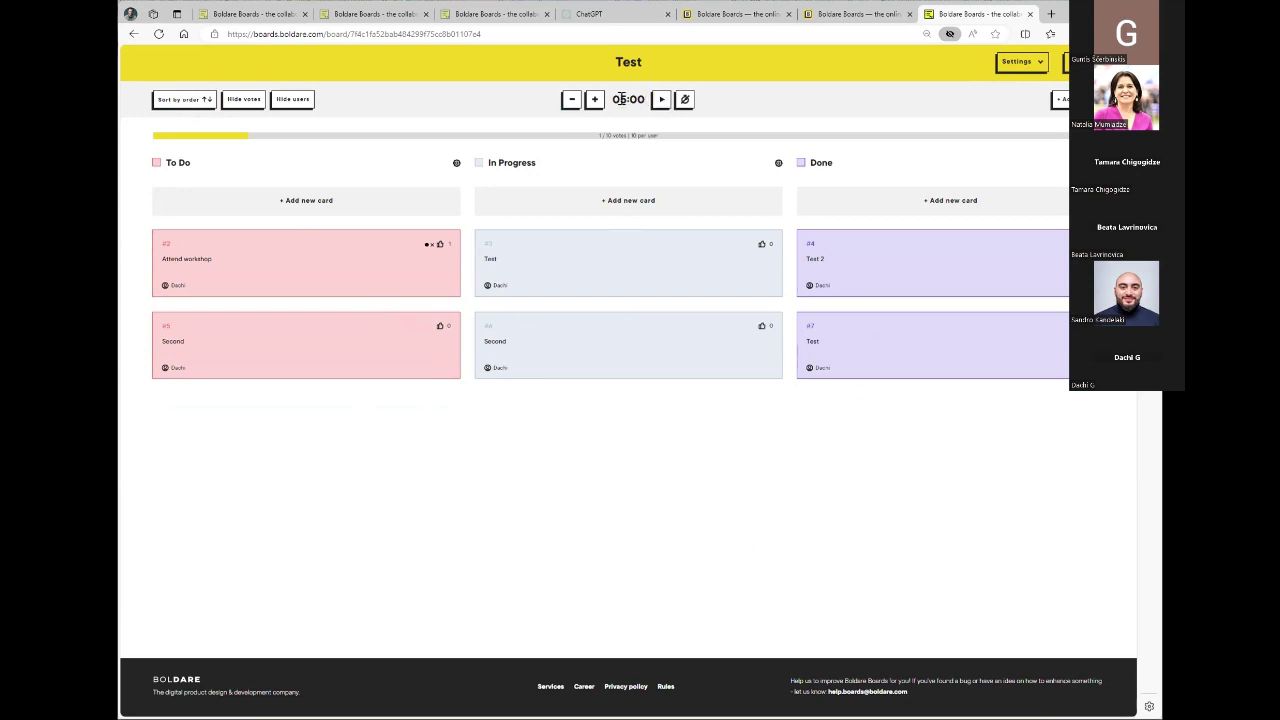
pyautogui.click(661, 99)
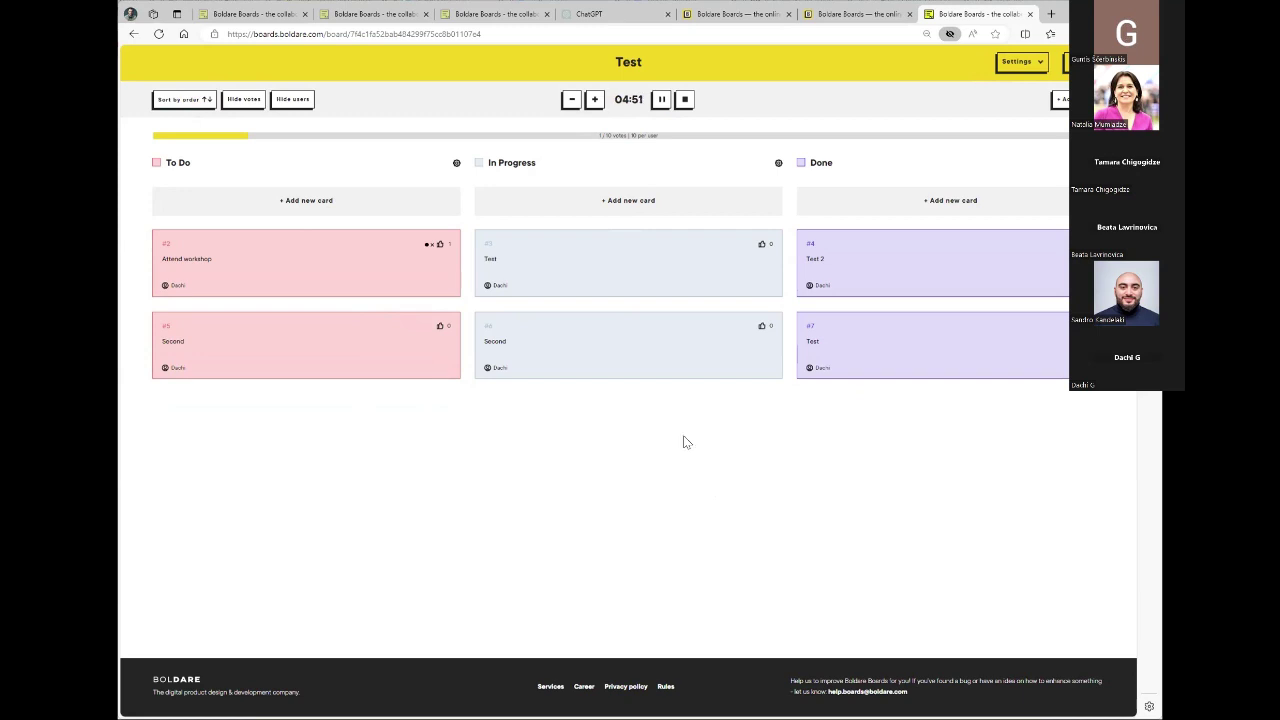
pyautogui.click(662, 100)
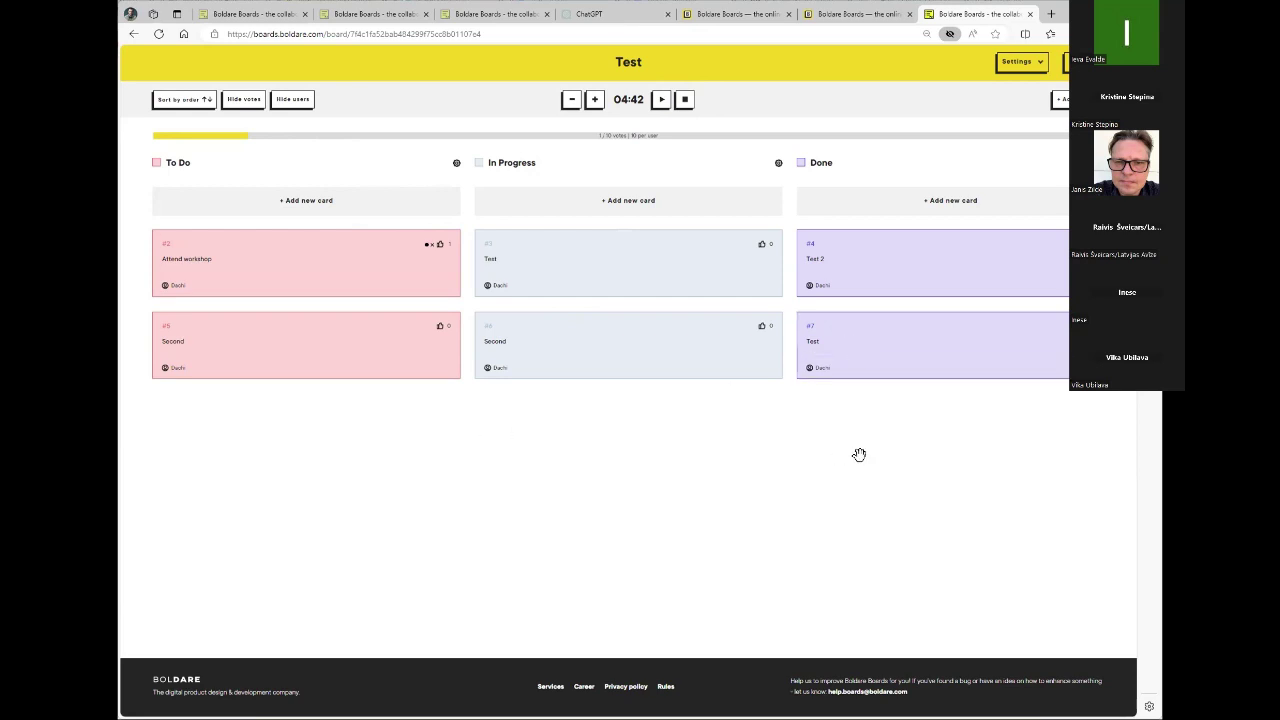
pyautogui.click(658, 99)
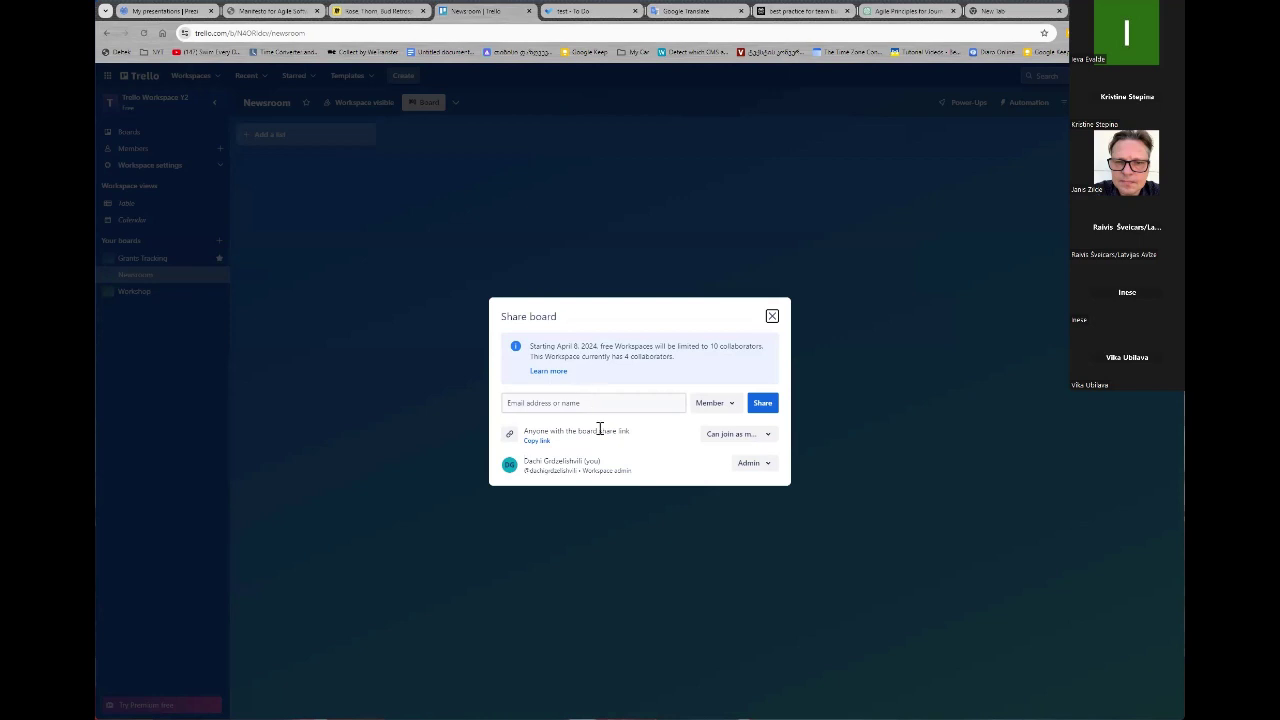
# In Trello, copy the Newsroom board's share link and close the sharing dialog
pyautogui.click(537, 441)
pyautogui.click(772, 316)
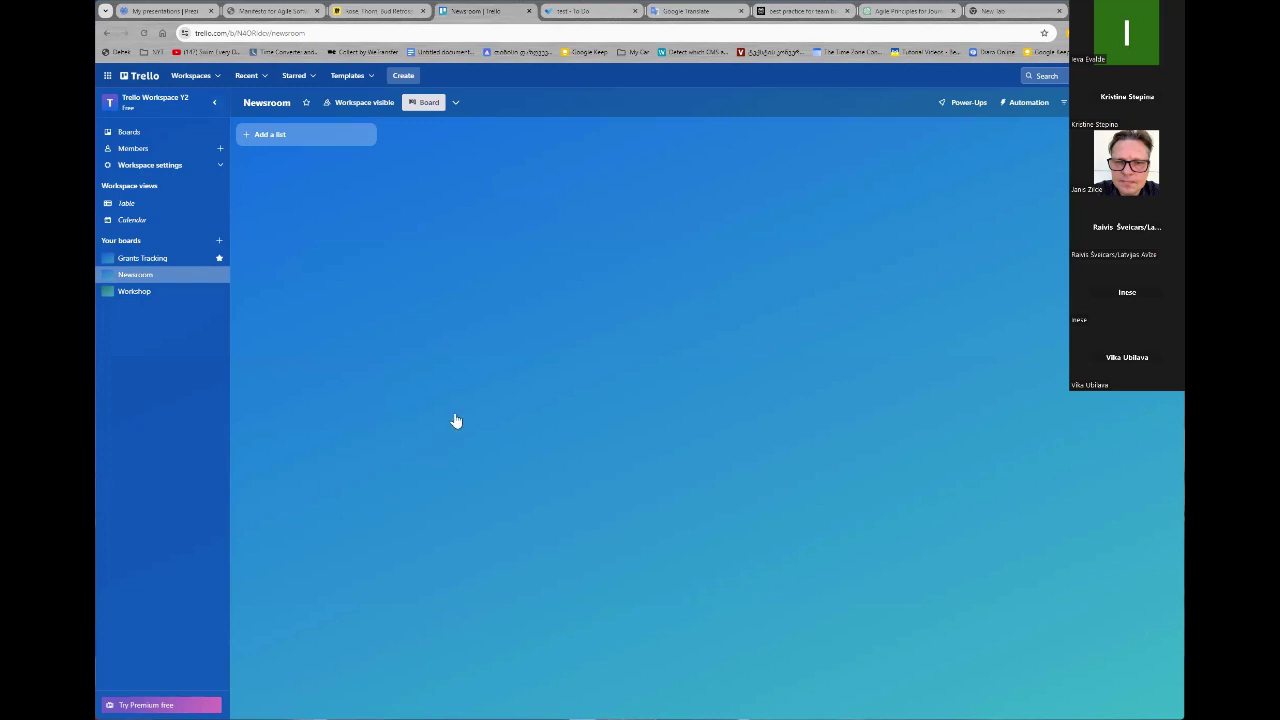
pyautogui.click(313, 136)
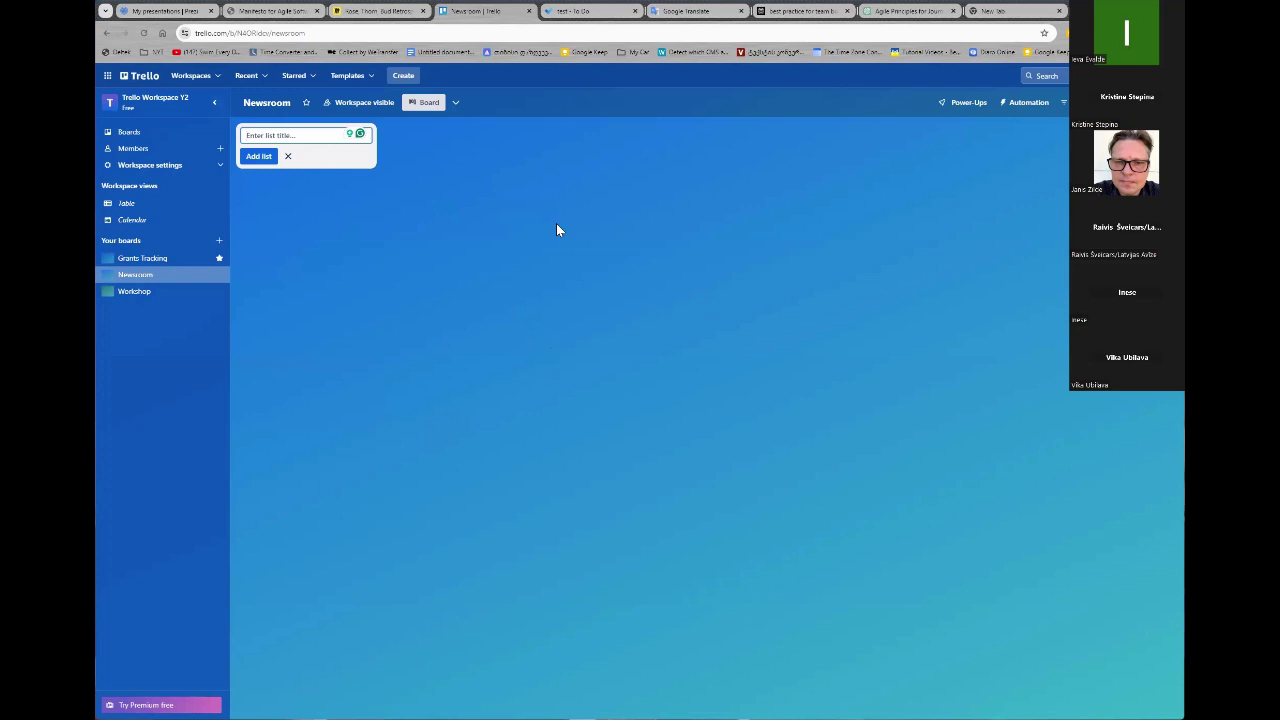
pyautogui.write('Ne')
pyautogui.press('Escape')
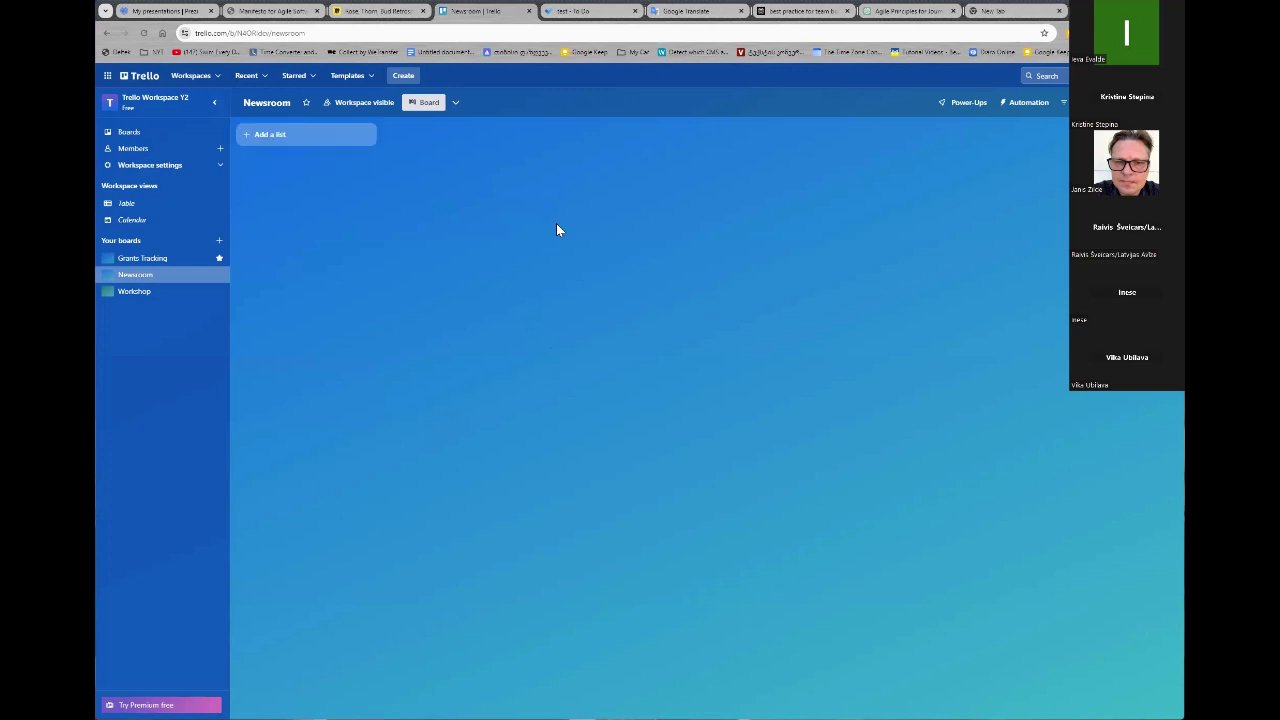
# Add a list titled "Test" to the empty Newsroom board
pyautogui.click(312, 137)
pyautogui.write('Test')
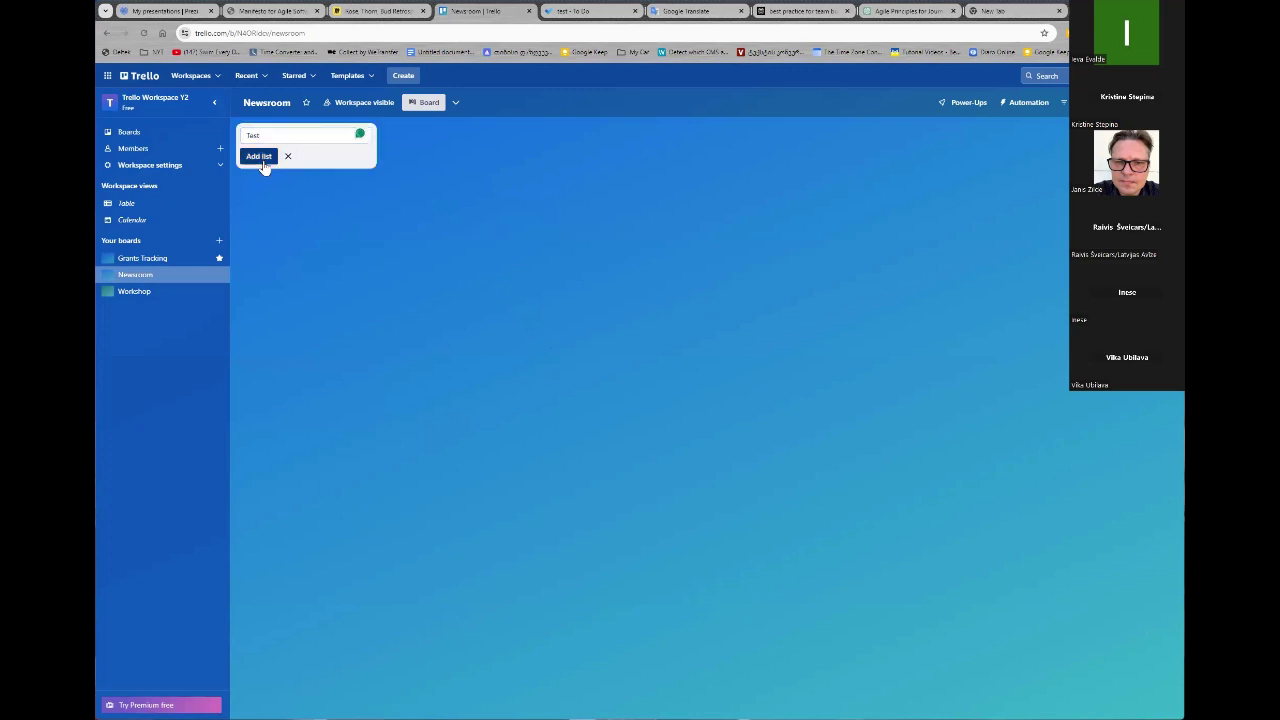
pyautogui.click(262, 158)
pyautogui.click(283, 137)
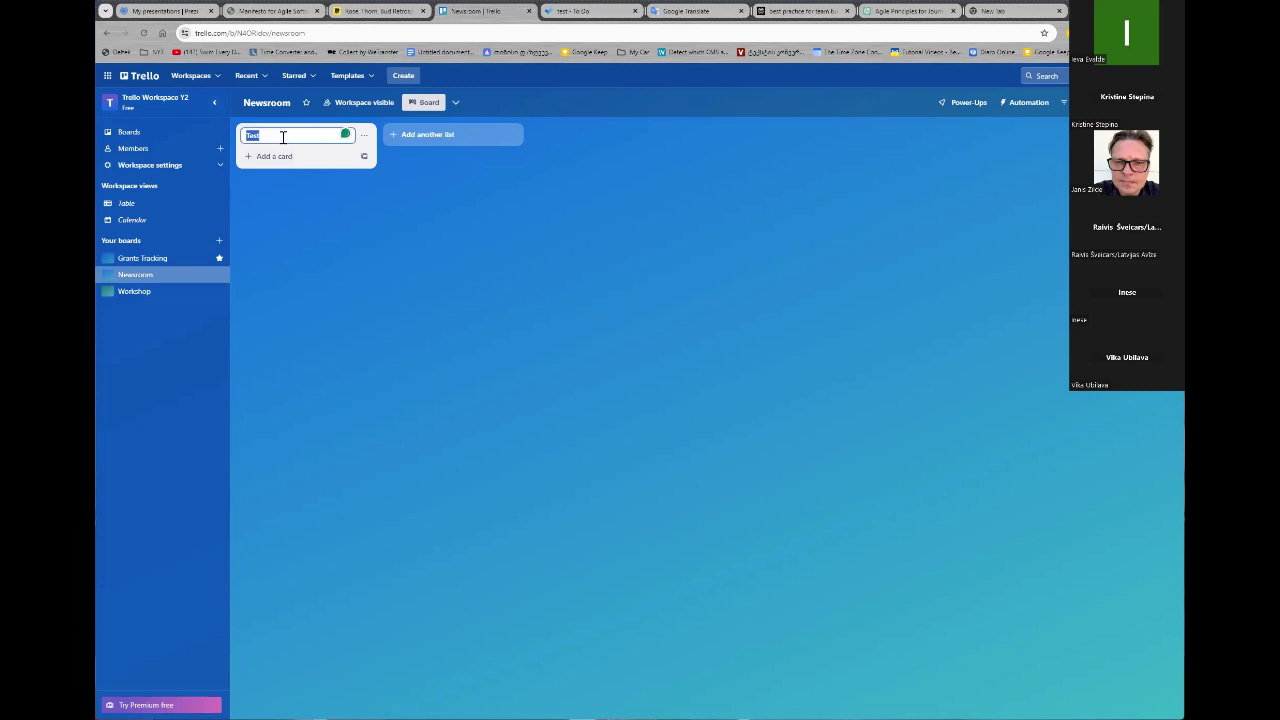
# Add a second list titled "Test 2" to the Newsroom board
pyautogui.click(427, 136)
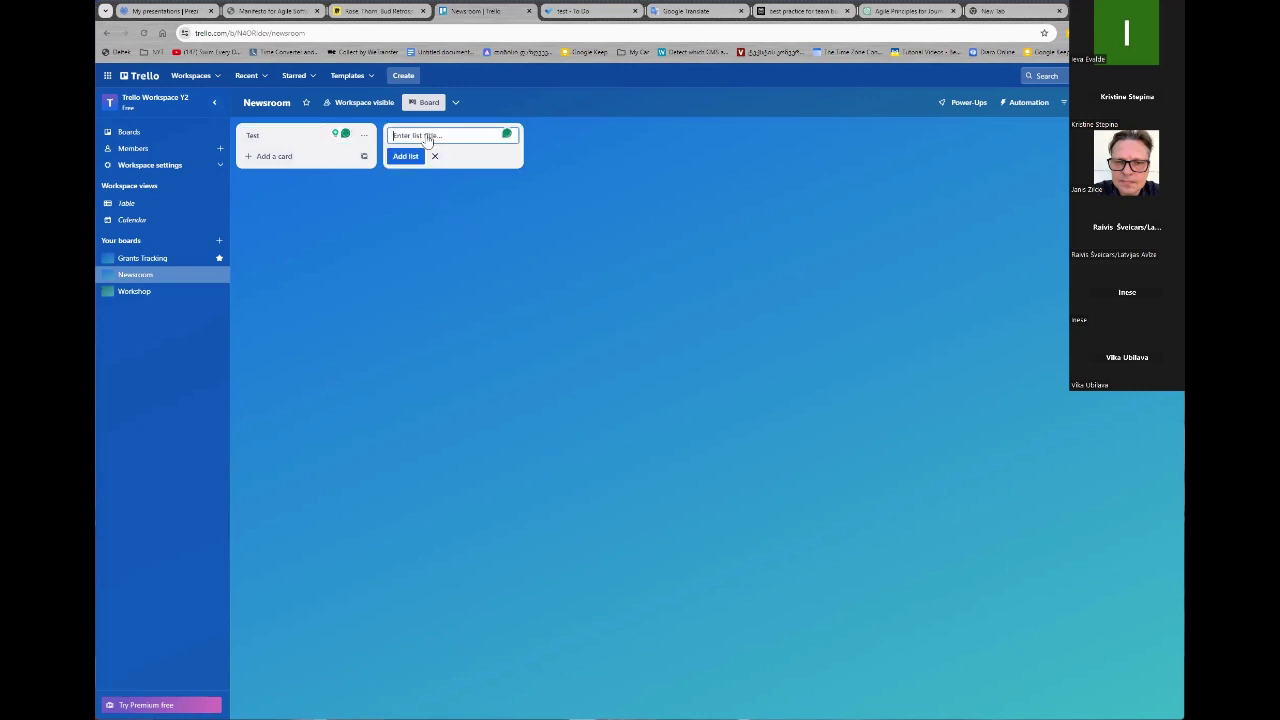
pyautogui.write('Test 2')
pyautogui.click(408, 156)
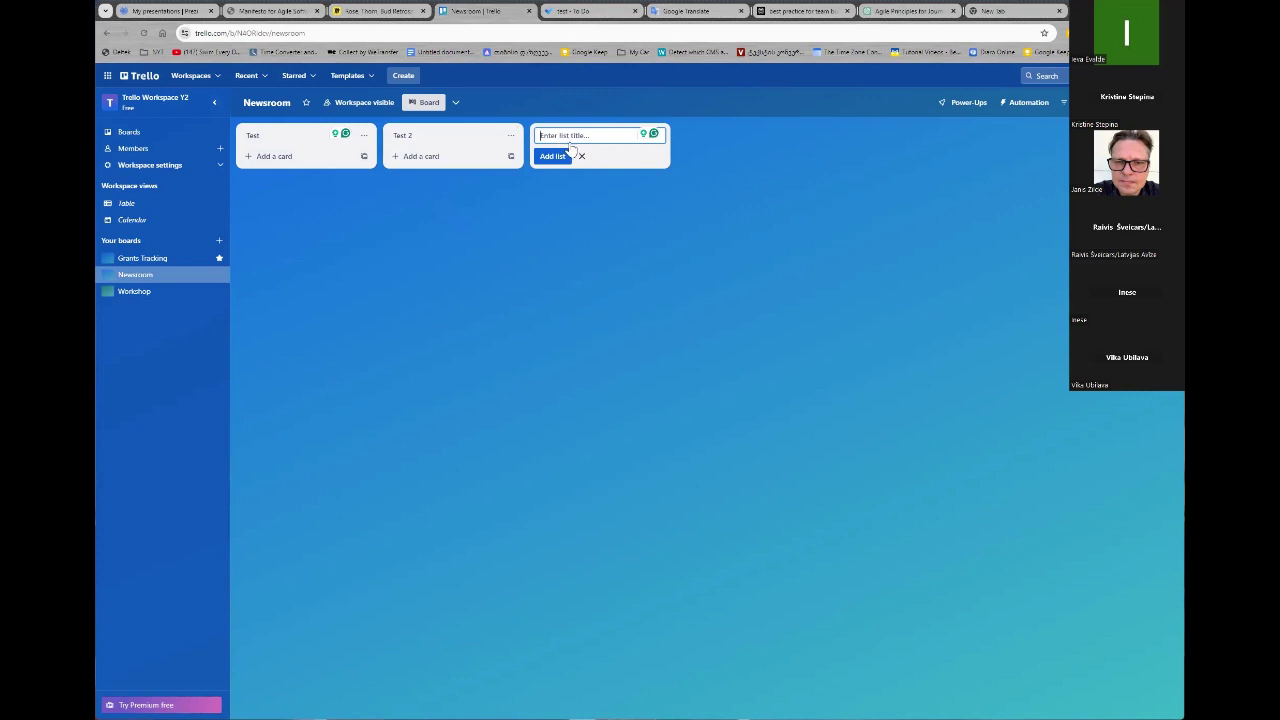
pyautogui.click(291, 141)
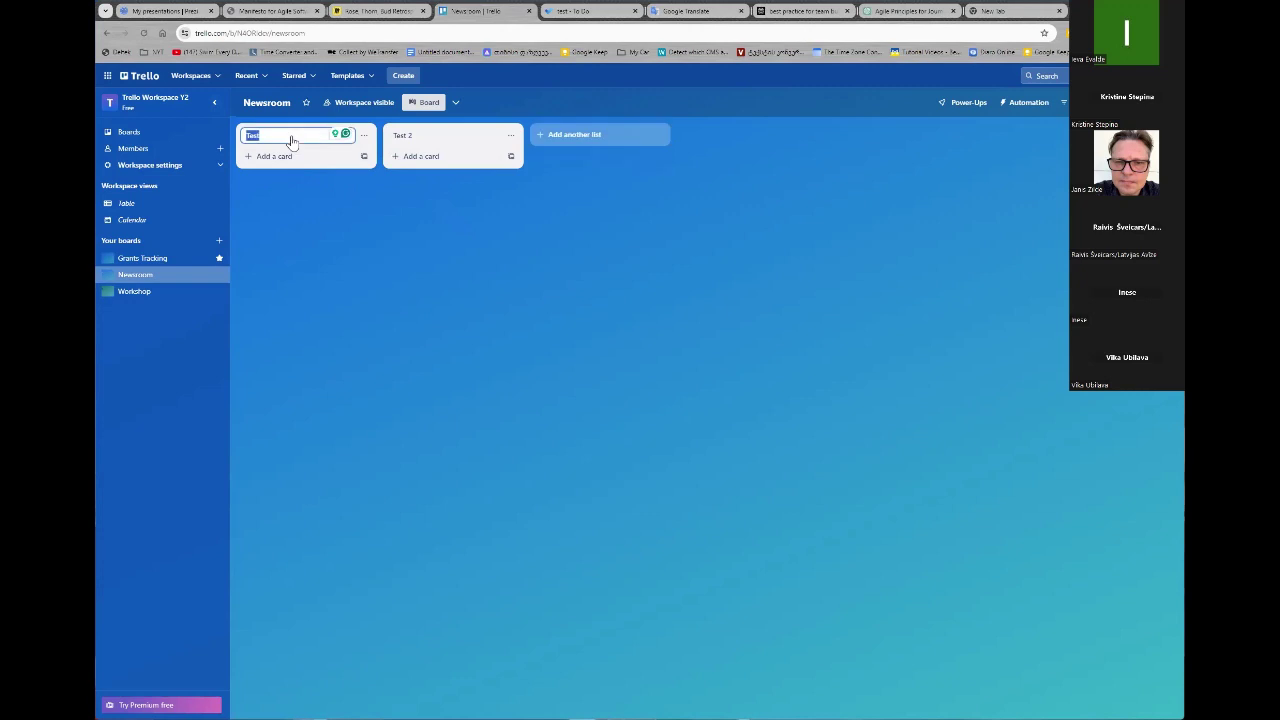
pyautogui.click(340, 254)
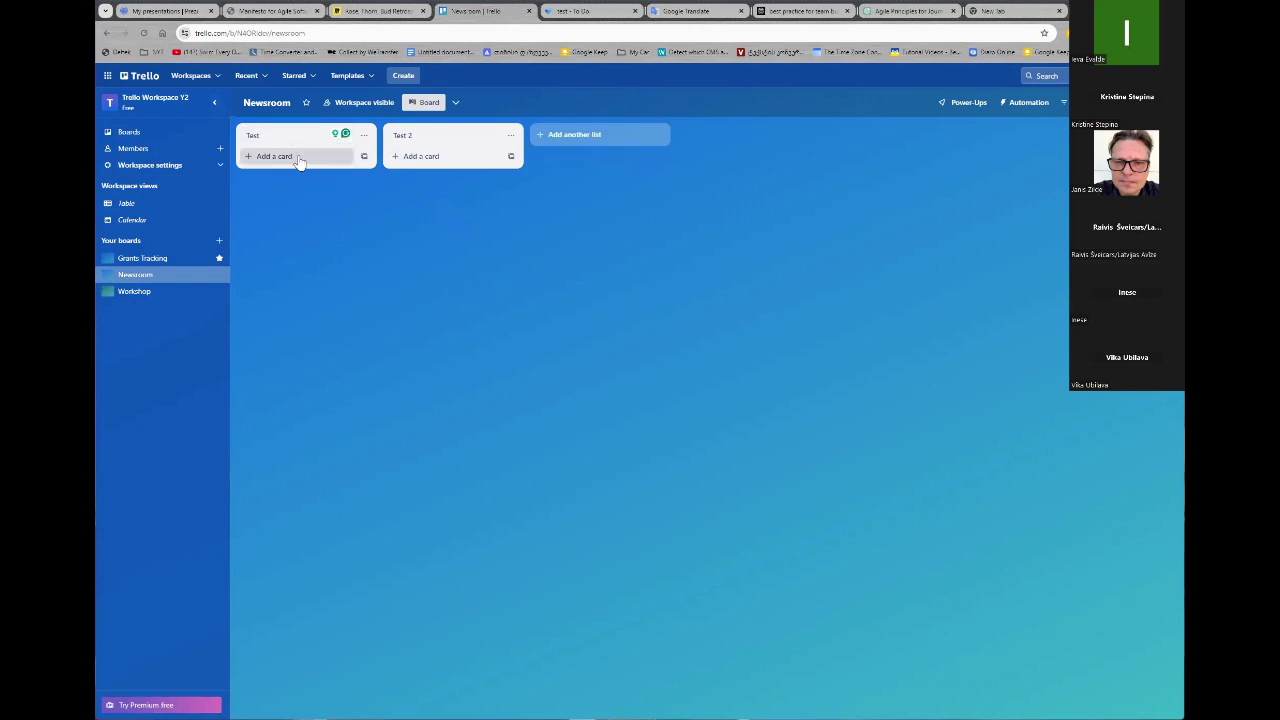
# Add a card titled "Test" to the Test list
pyautogui.click(281, 156)
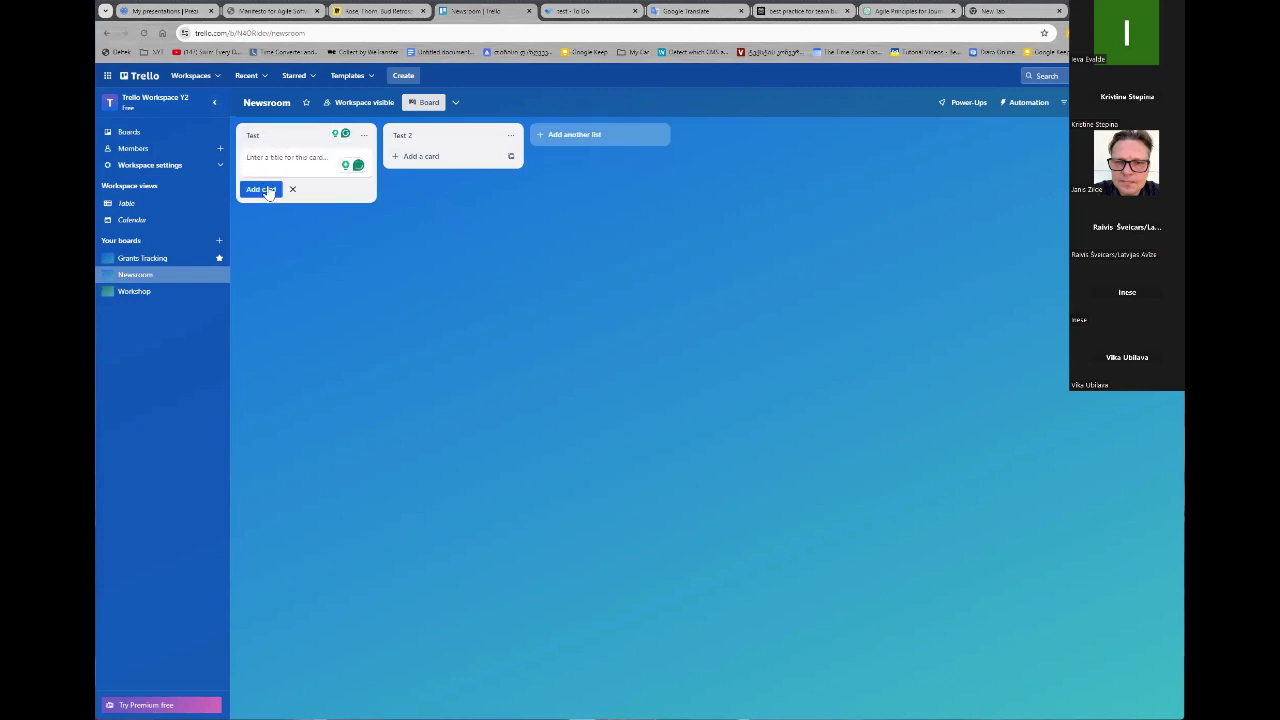
pyautogui.write('Test')
pyautogui.click(263, 190)
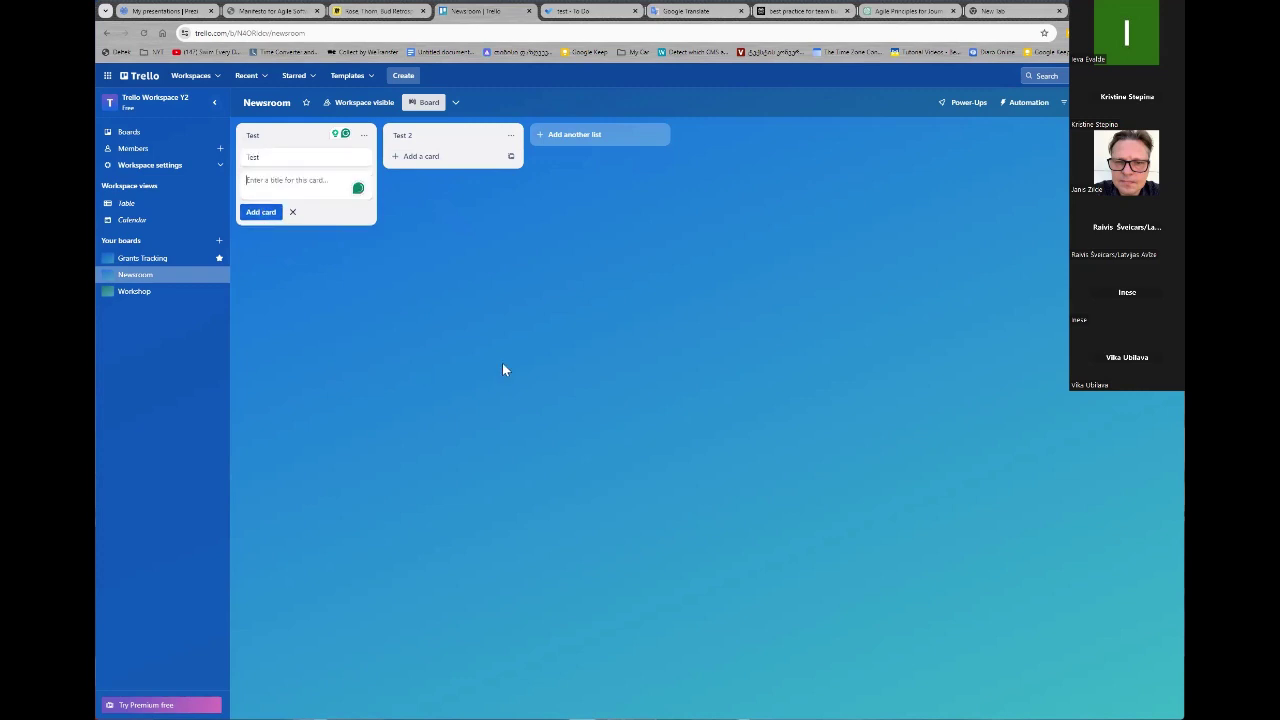
# Open the Test card in the Test list and add the yellow label to it
pyautogui.click(310, 158)
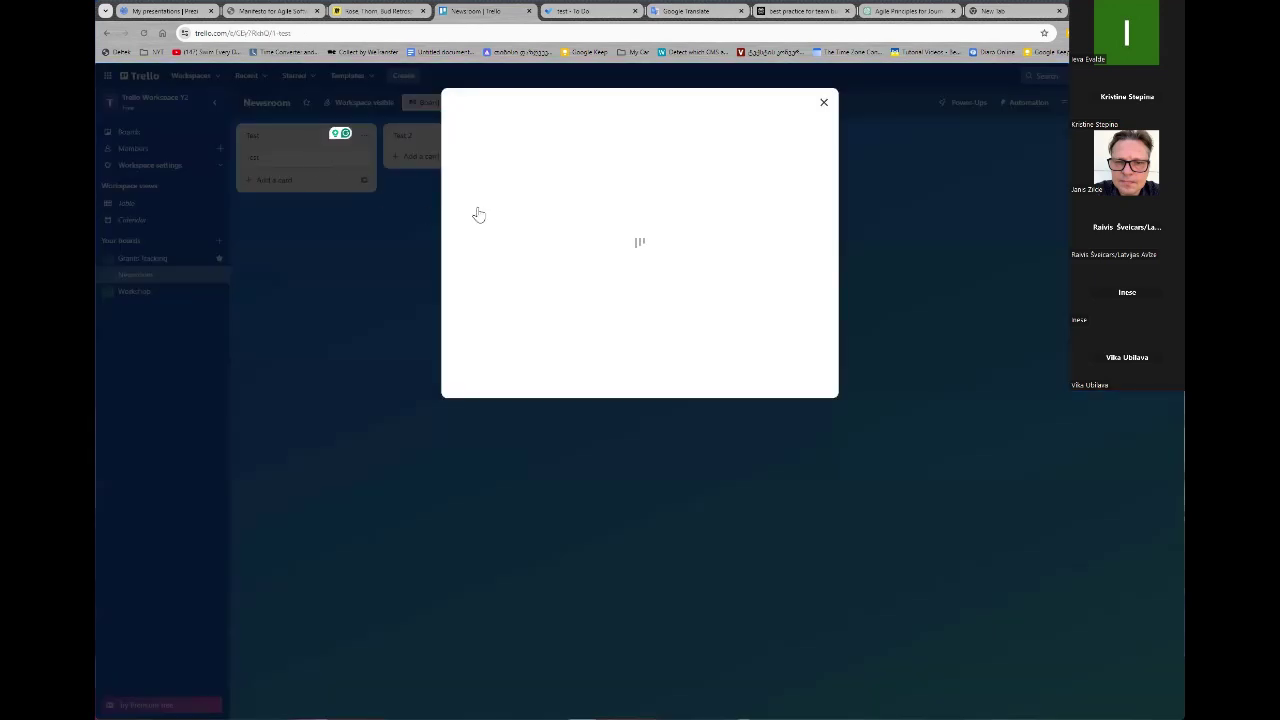
pyautogui.click(549, 212)
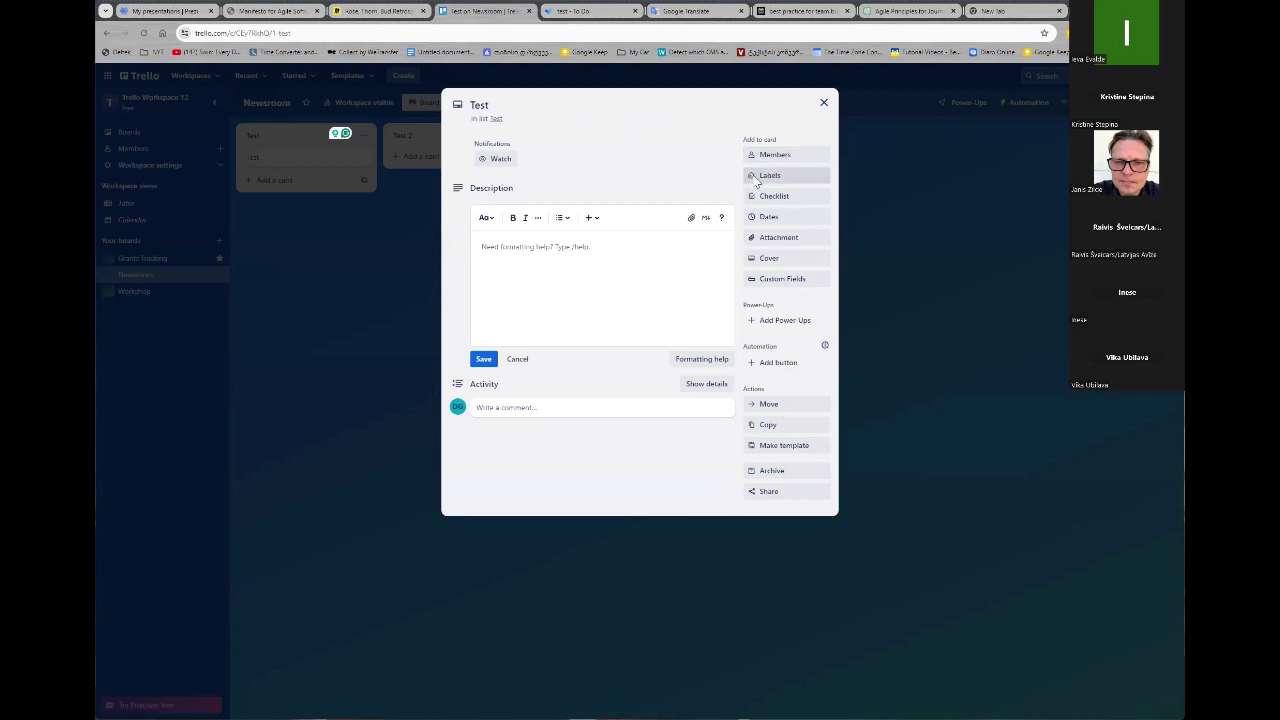
pyautogui.click(769, 175)
pyautogui.click(793, 277)
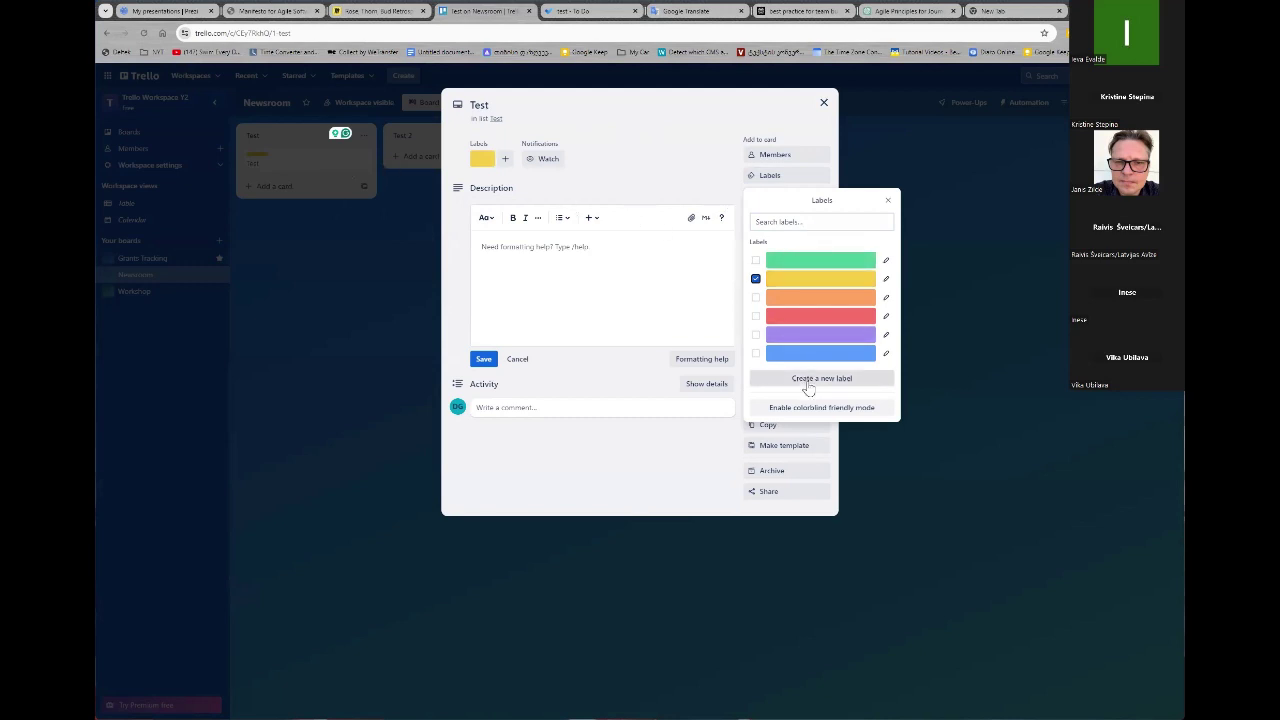
pyautogui.click(676, 158)
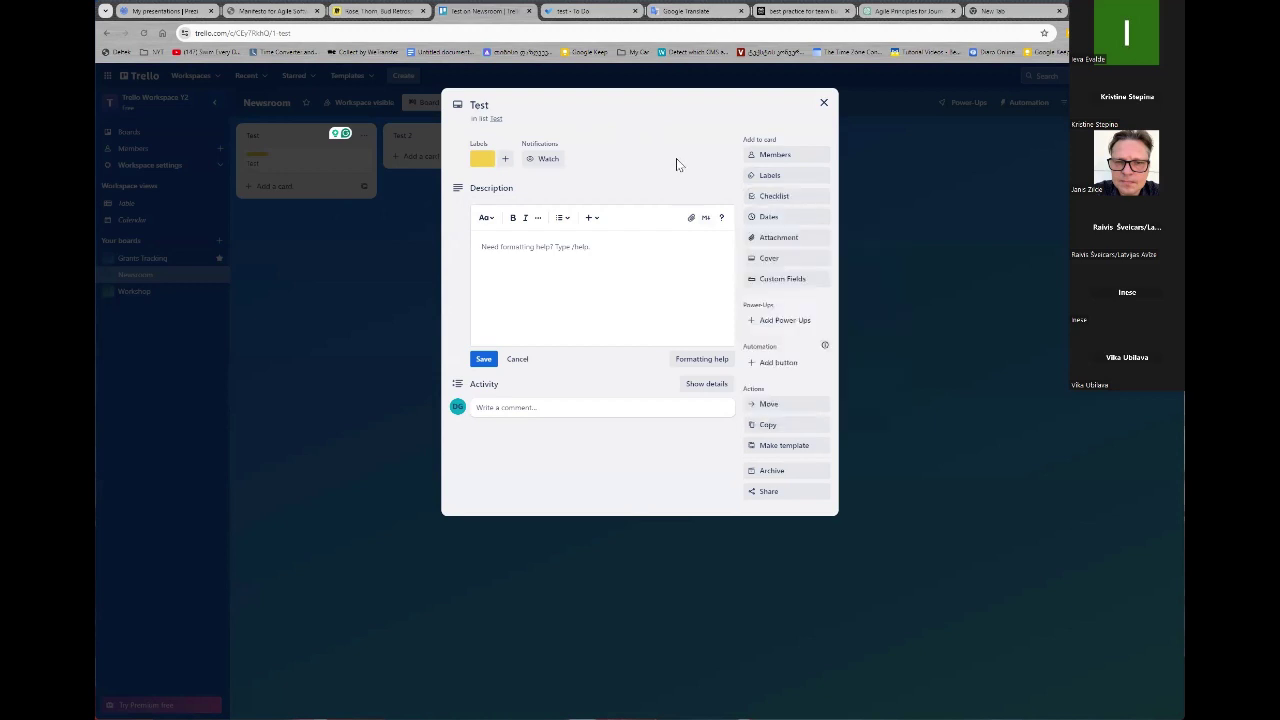
# Add a checklist with the default title to the Test card, leaving its description empty
pyautogui.click(776, 197)
pyautogui.click(771, 287)
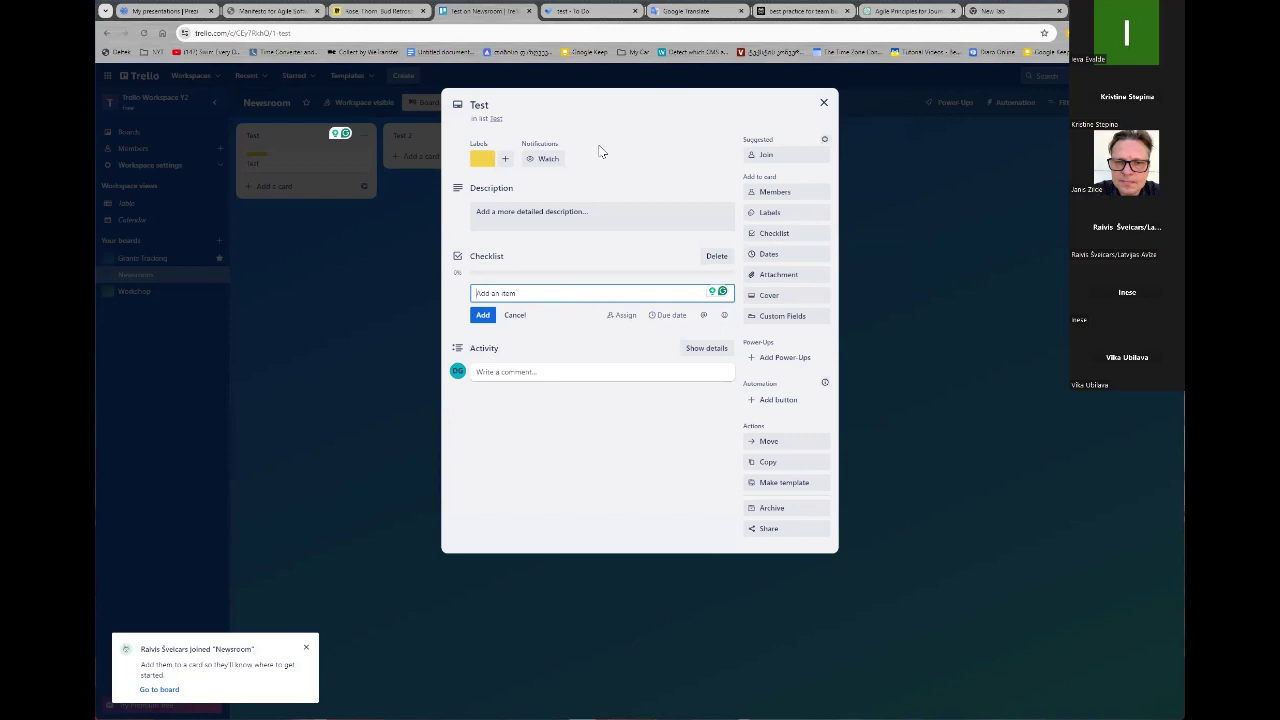
pyautogui.click(563, 215)
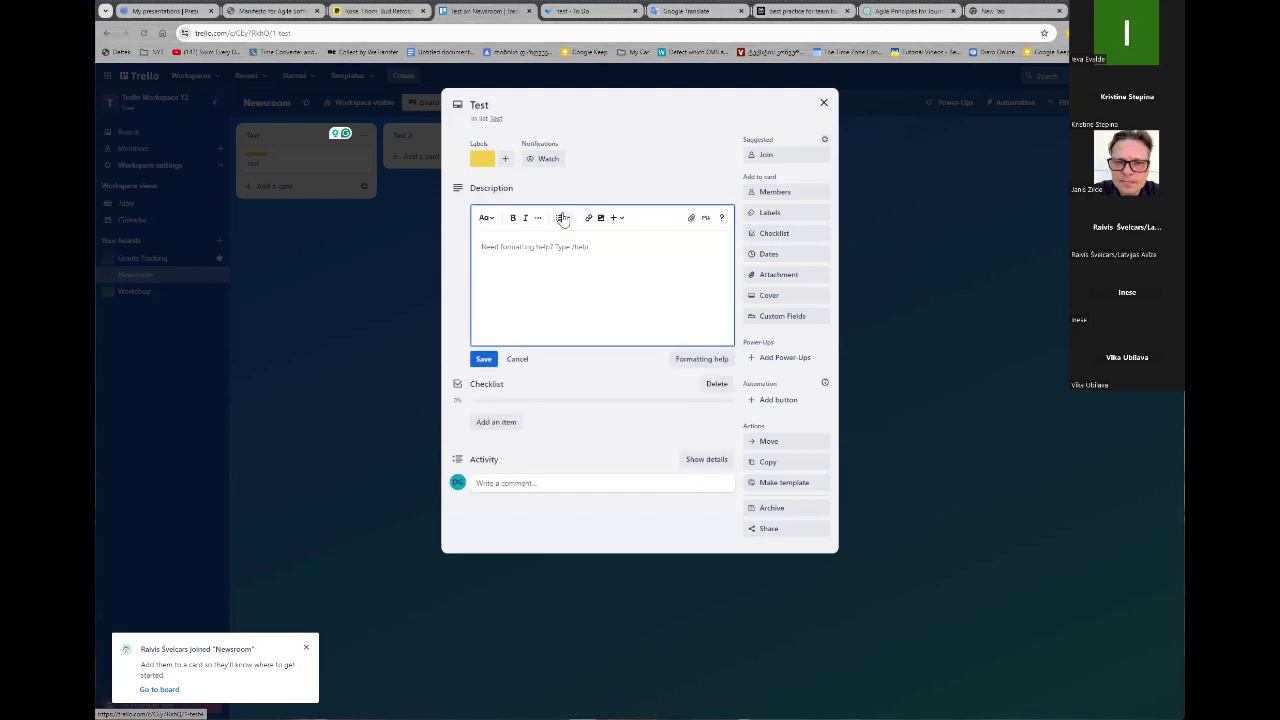
pyautogui.click(640, 165)
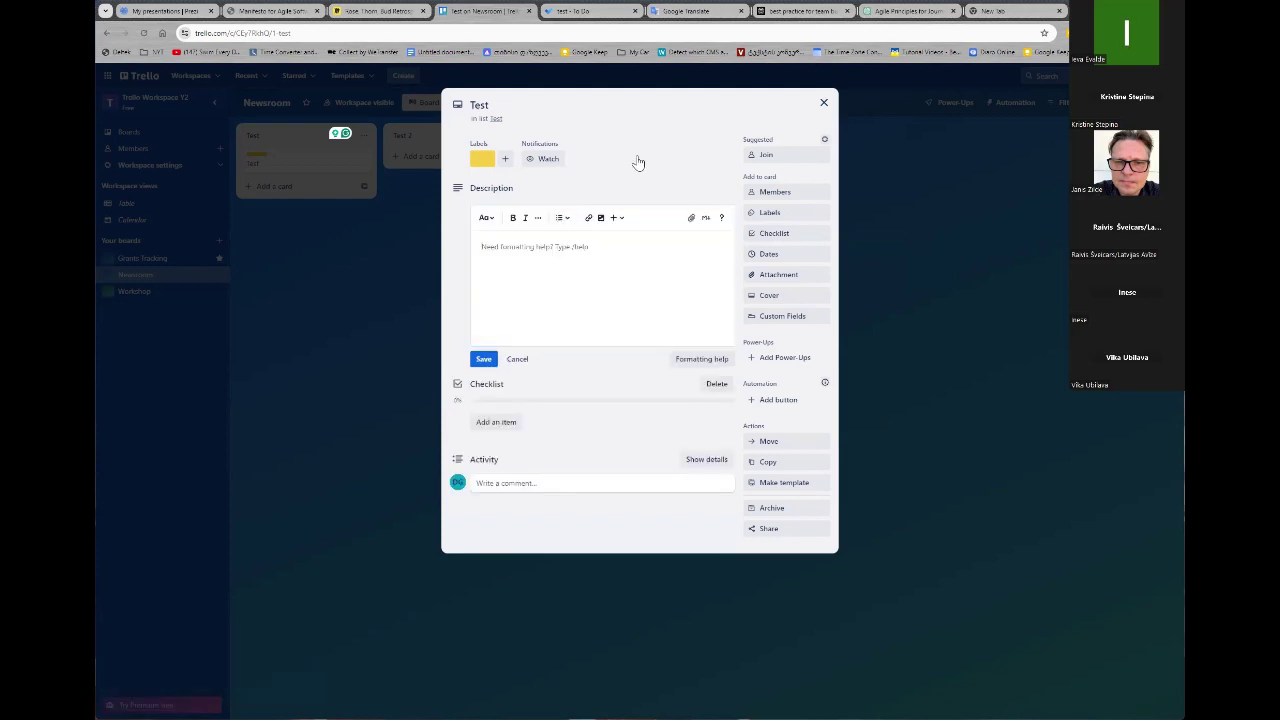
# Rename the open card as "Report about Tbilisi"
pyautogui.click(483, 105)
pyautogui.doubleClick(479, 103)
pyautogui.write('Repo')
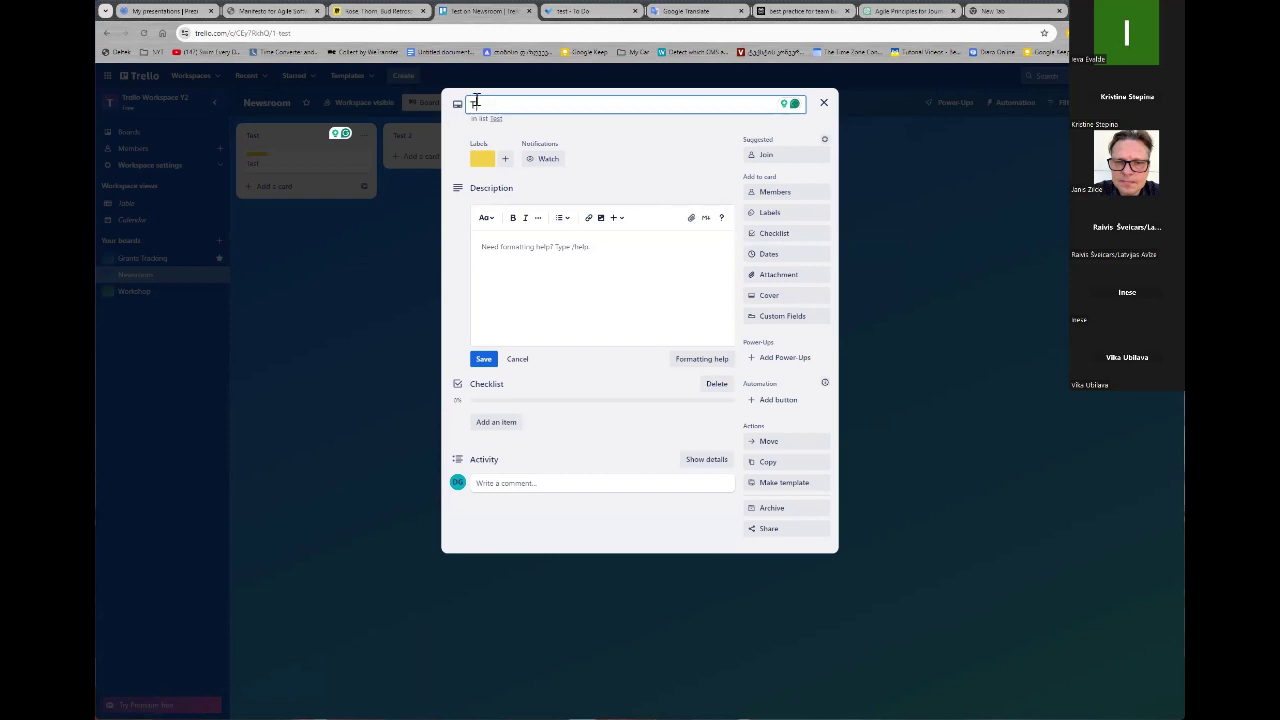
pyautogui.write('rt abopu')
pyautogui.press('BackSpace')
pyautogui.press('BackSpace')
pyautogui.write('ut Tbislisi')
pyautogui.press('BackSpace')
pyautogui.press('BackSpace')
pyautogui.write('i')
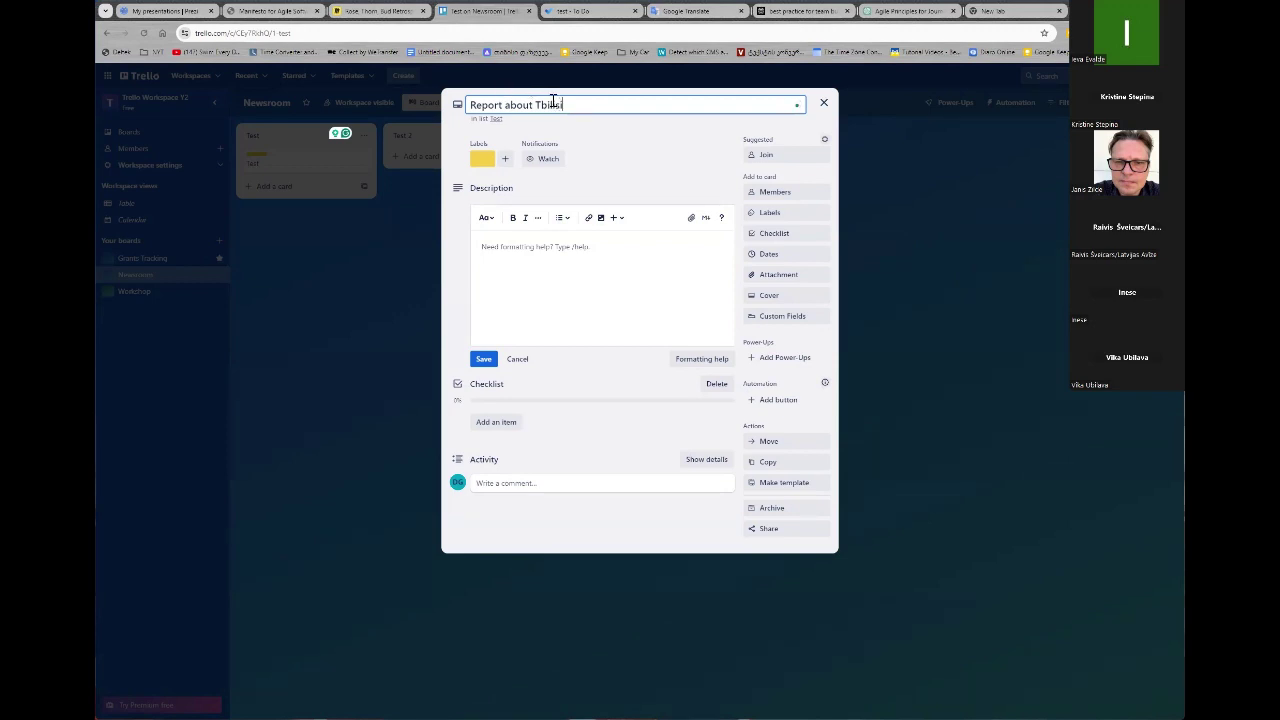
pyautogui.click(545, 248)
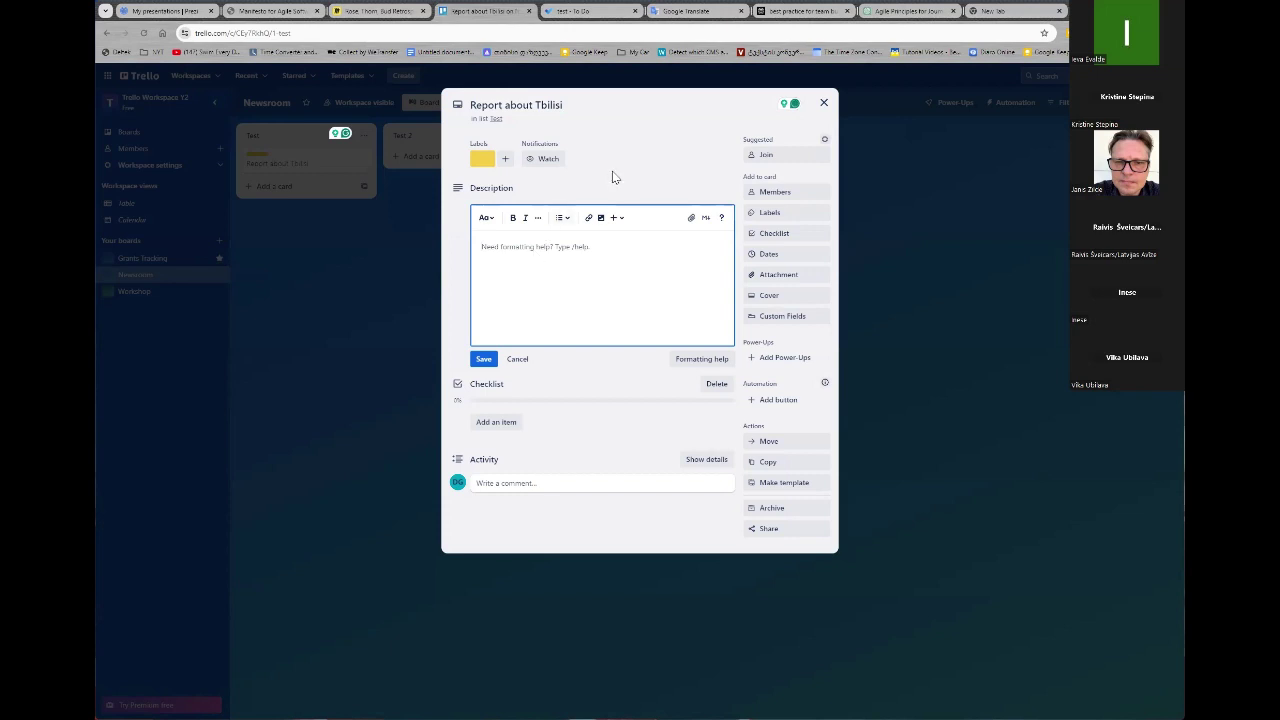
# Rename the card's checklist as "Tasks to be done" and save the title
pyautogui.click(491, 384)
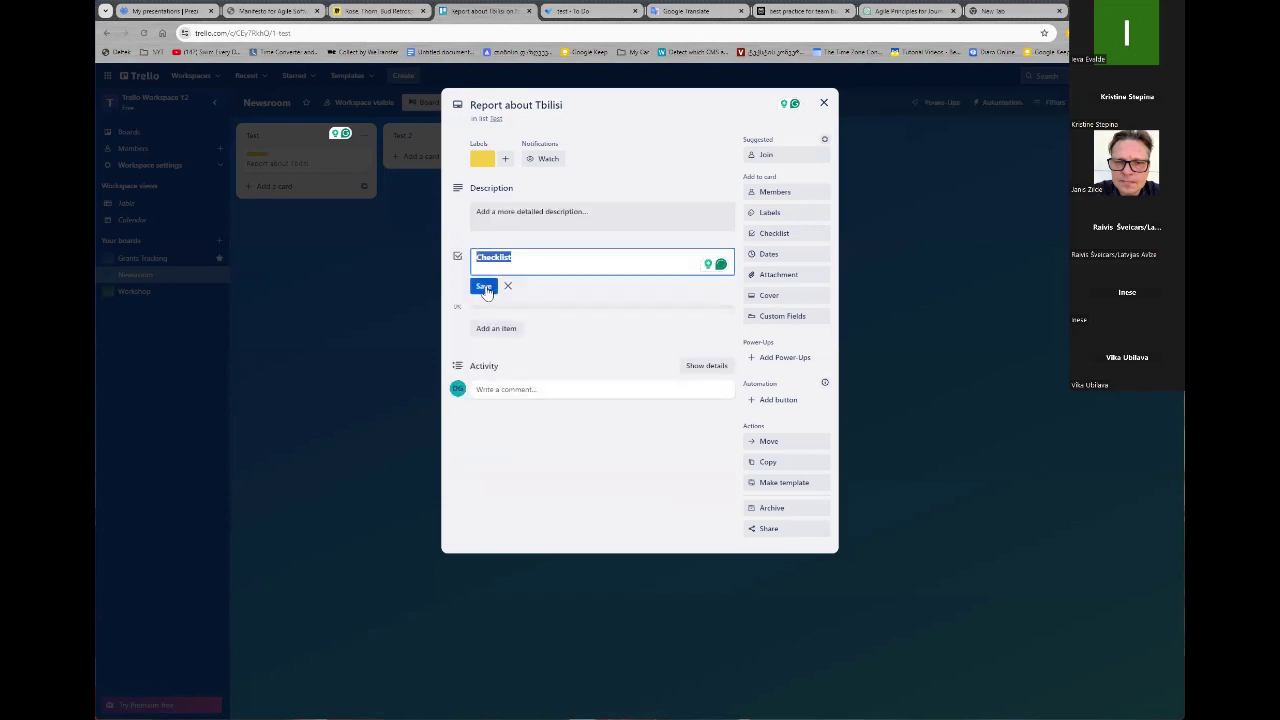
pyautogui.click(536, 261)
pyautogui.press('BackSpace')
pyautogui.press('BackSpace')
pyautogui.press('BackSpace')
pyautogui.press('BackSpace')
pyautogui.press('BackSpace')
pyautogui.press('BackSpace')
pyautogui.press('BackSpace')
pyautogui.press('BackSpace')
pyautogui.press('BackSpace')
pyautogui.write('Taks')
pyautogui.press('BackSpace')
pyautogui.press('BackSpace')
pyautogui.write('sks ')
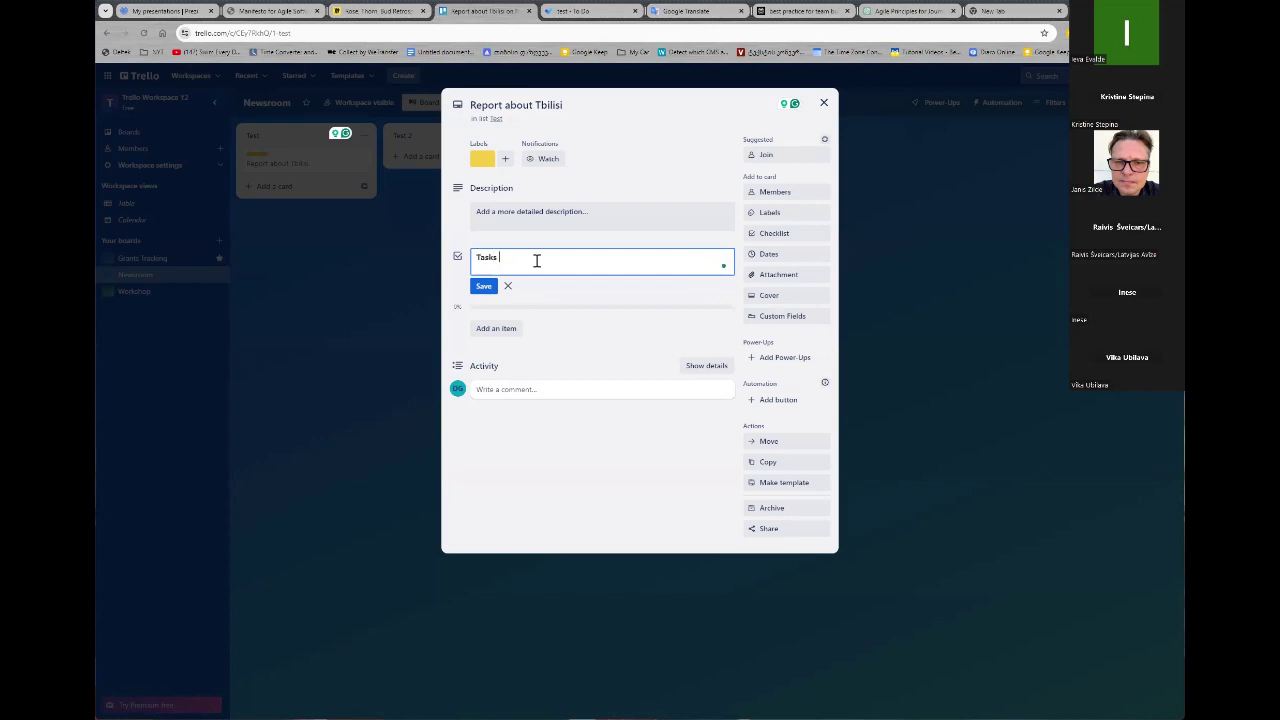
pyautogui.write('to be done')
pyautogui.click(485, 288)
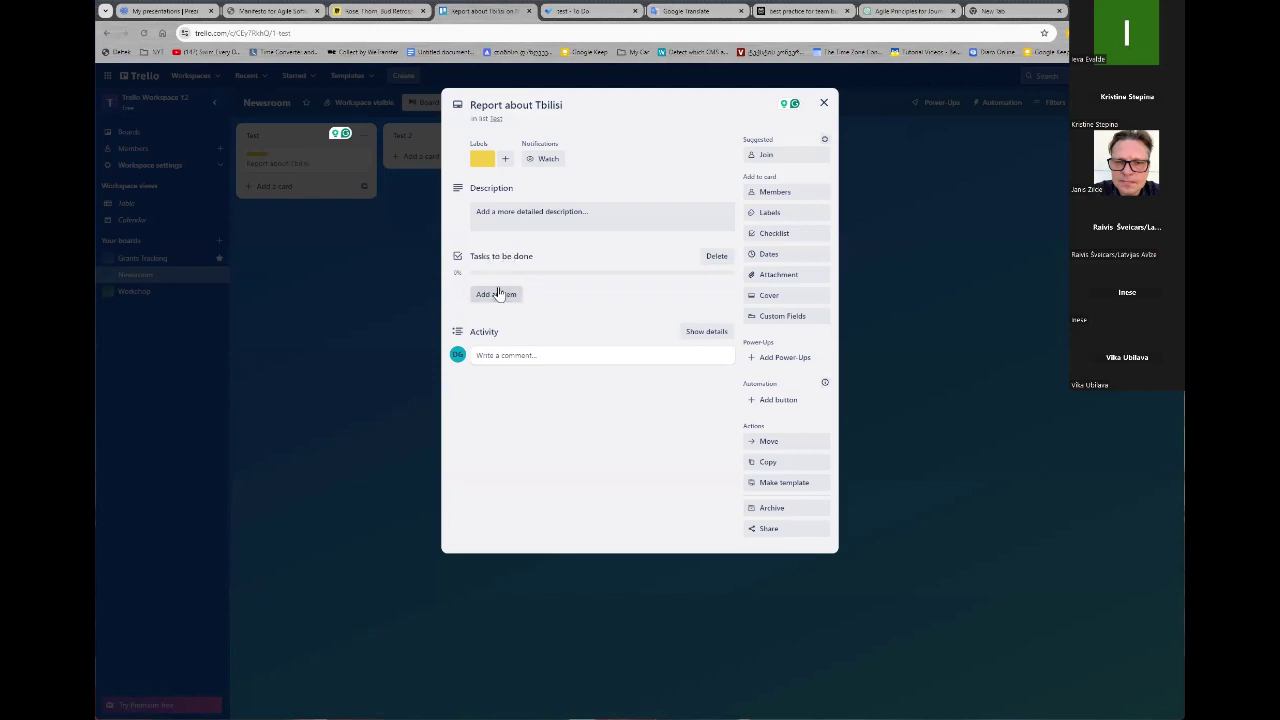
# Add the items "Make research", "Take the shots" and "Plan the meeting" to the checklist, and check the option for assigning items
pyautogui.click(495, 296)
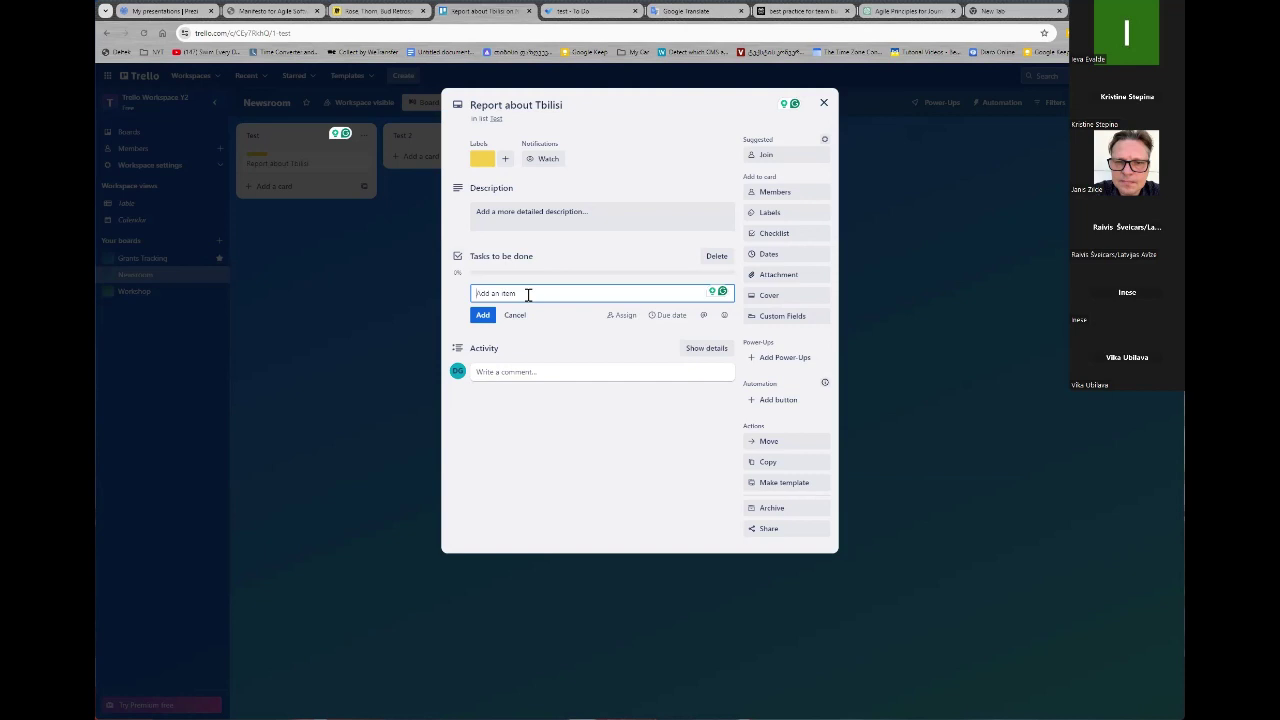
pyautogui.write('M')
pyautogui.press('BackSpace')
pyautogui.write('Make research')
pyautogui.press('Return')
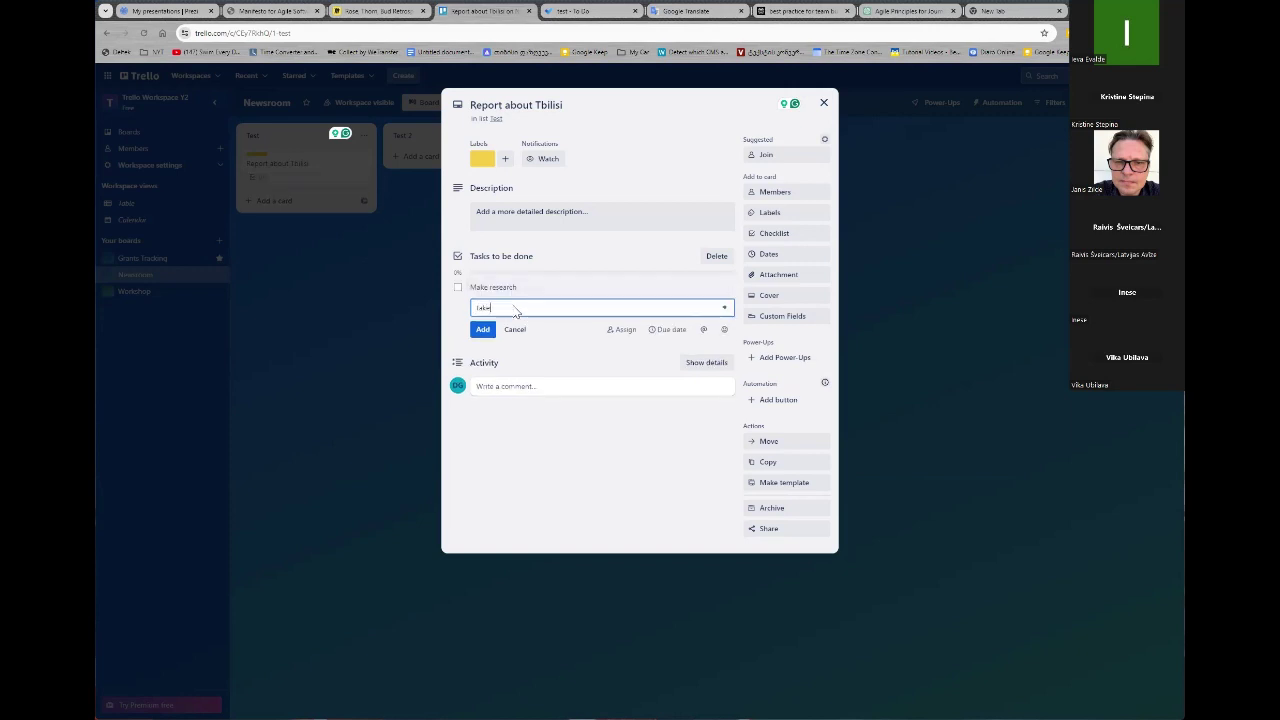
pyautogui.write('Task')
pyautogui.write(' the')
pyautogui.write('shots')
pyautogui.press('Return')
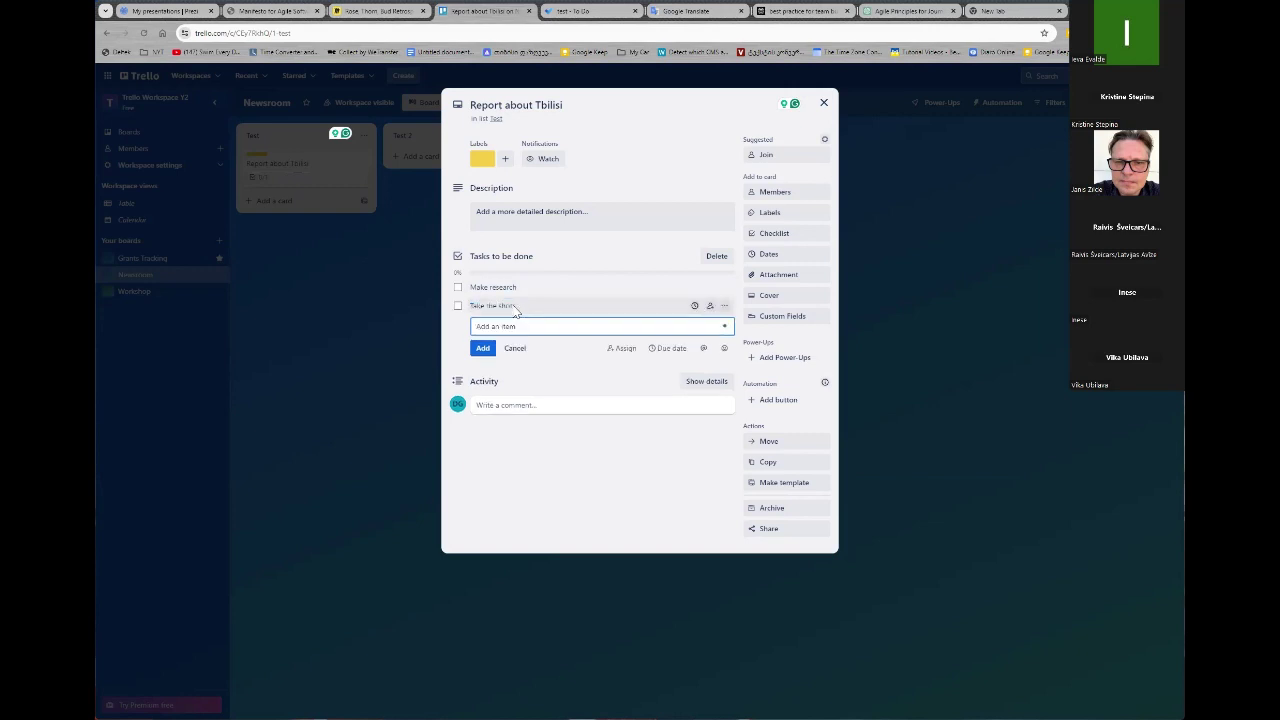
pyautogui.write('Plan the')
pyautogui.write('meeting')
pyautogui.press('Return')
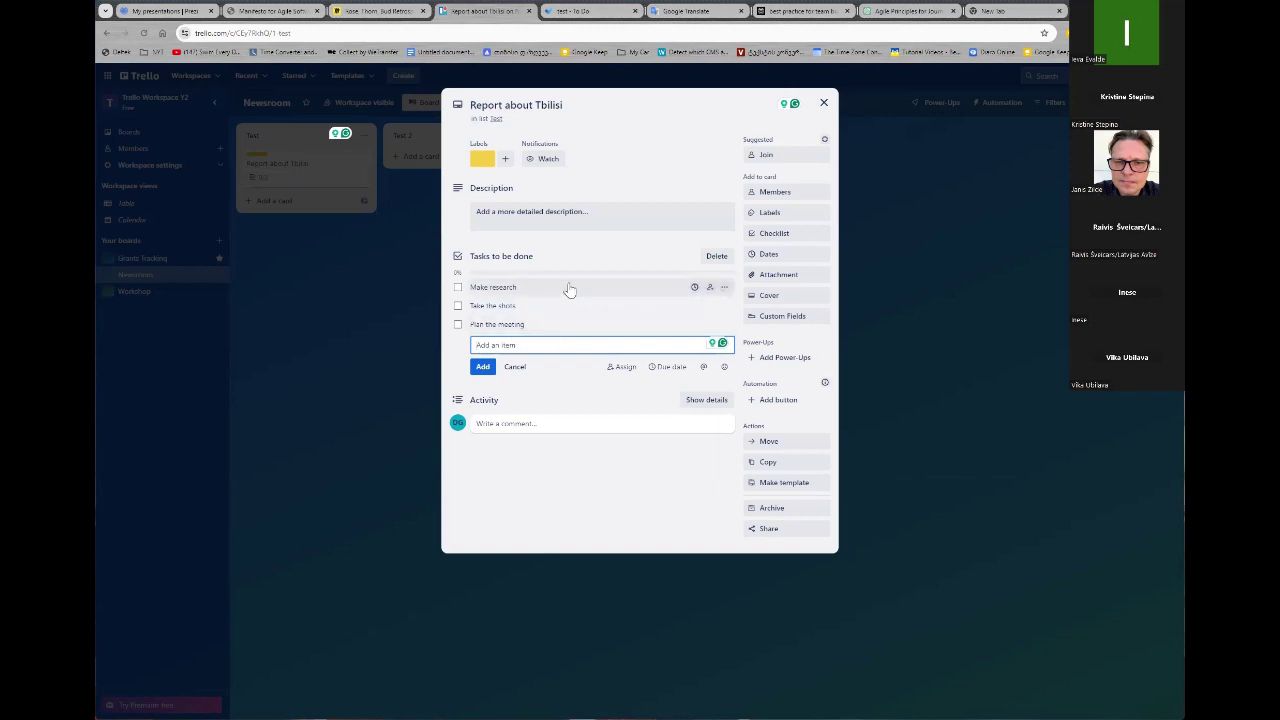
pyautogui.click(624, 368)
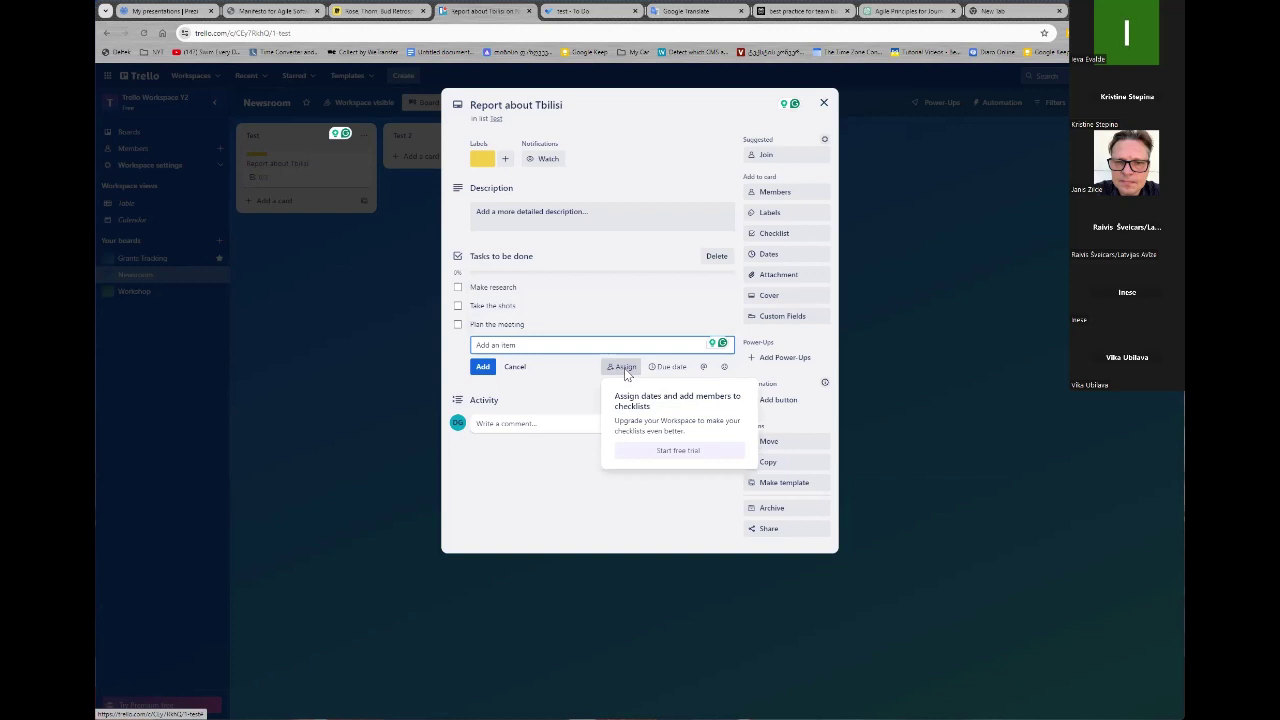
pyautogui.click(559, 398)
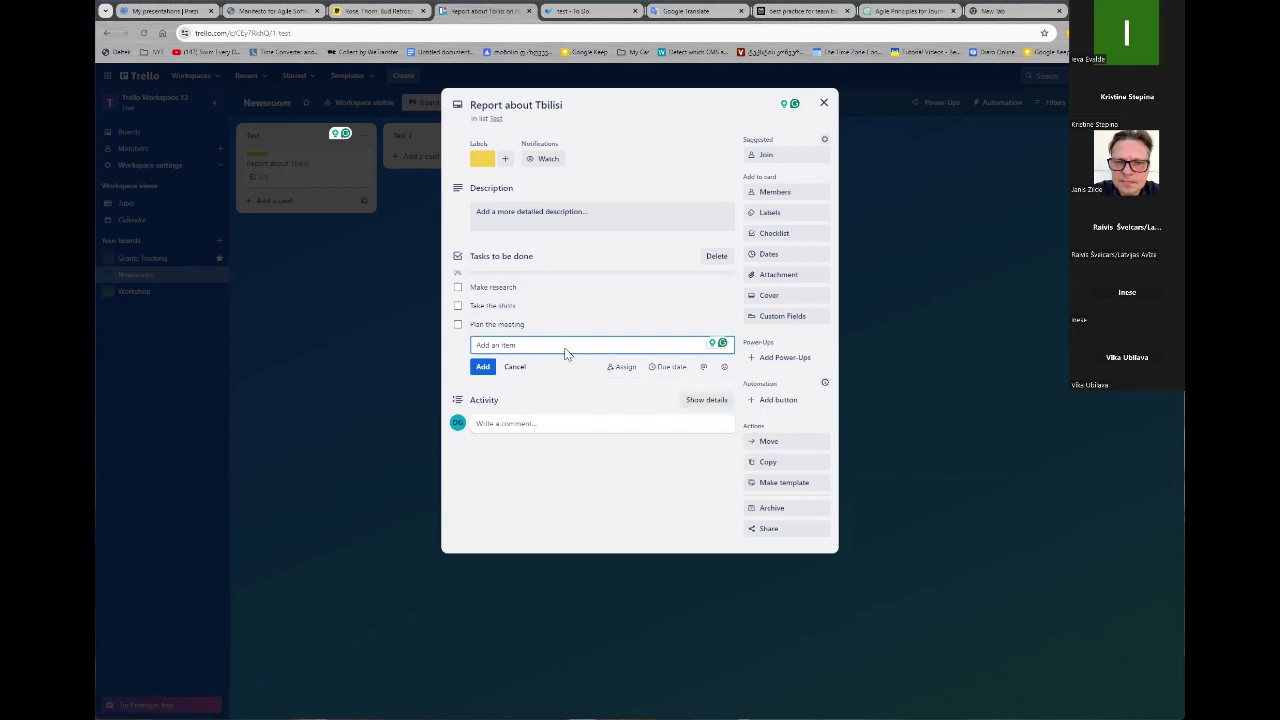
# Enter "Description" as the card's description and give the card a yellow cover
pyautogui.click(570, 218)
pyautogui.write('Desc')
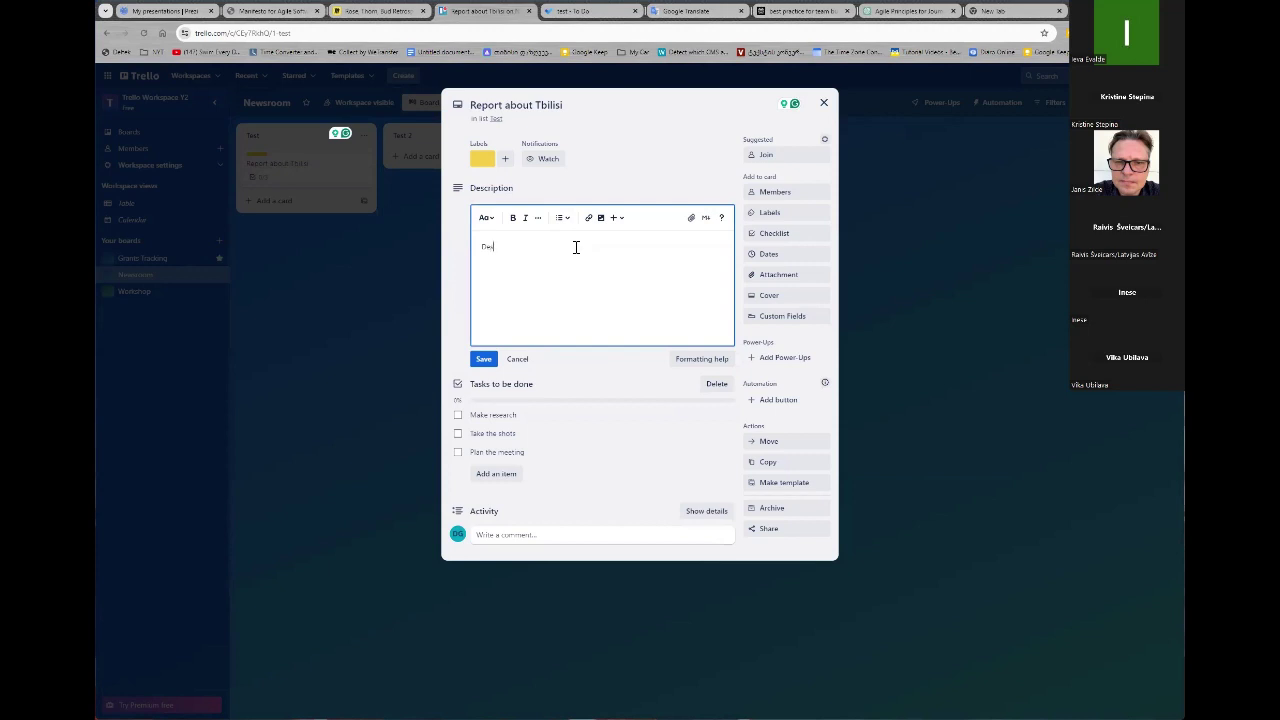
pyautogui.write('ription')
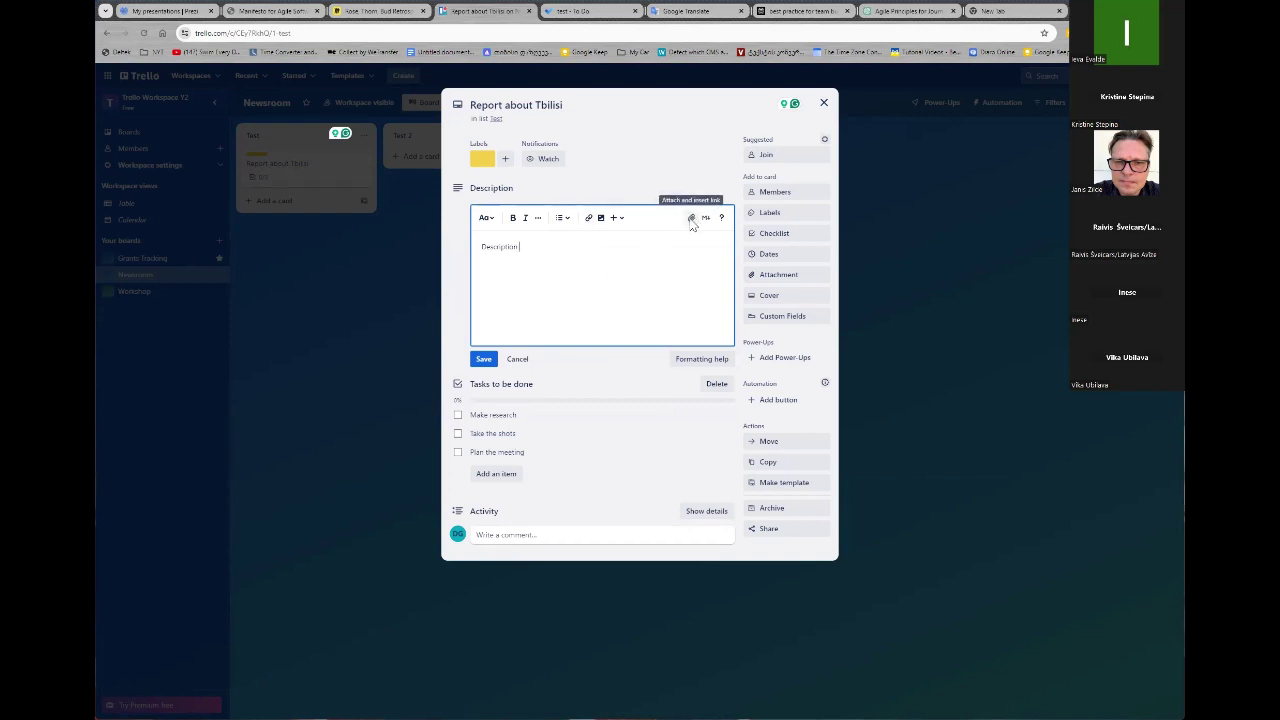
pyautogui.click(782, 296)
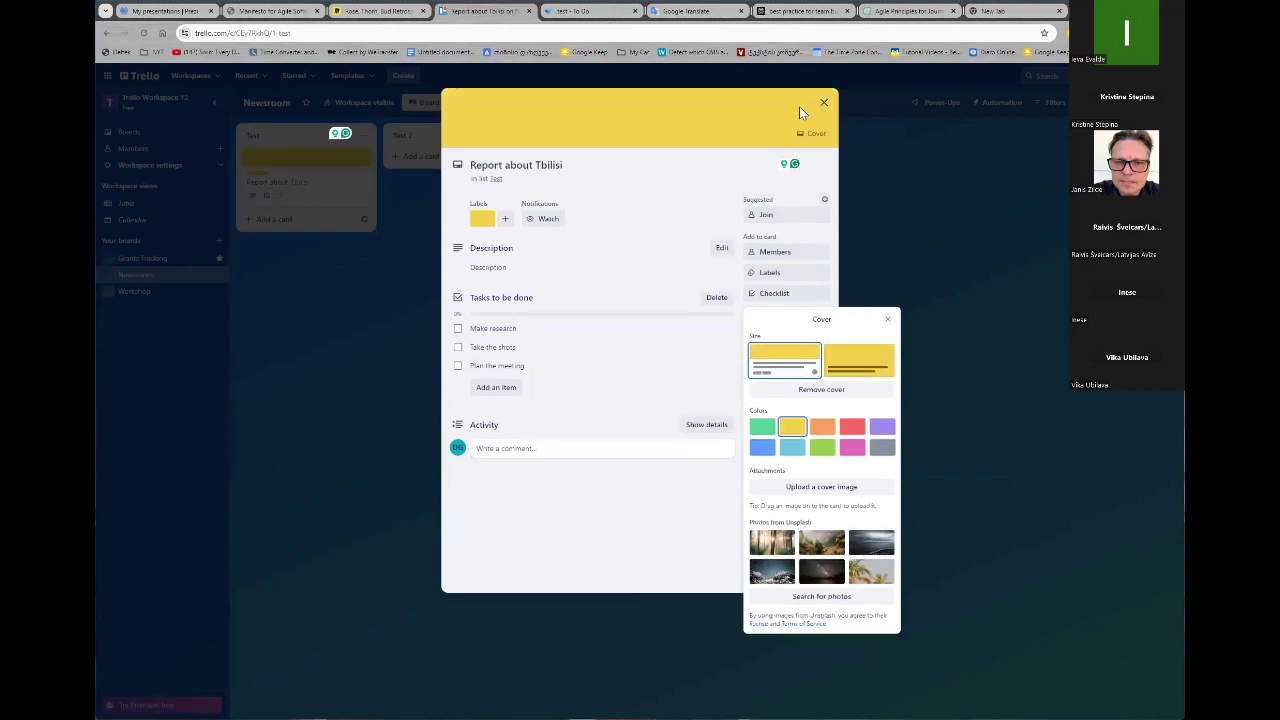
pyautogui.click(670, 533)
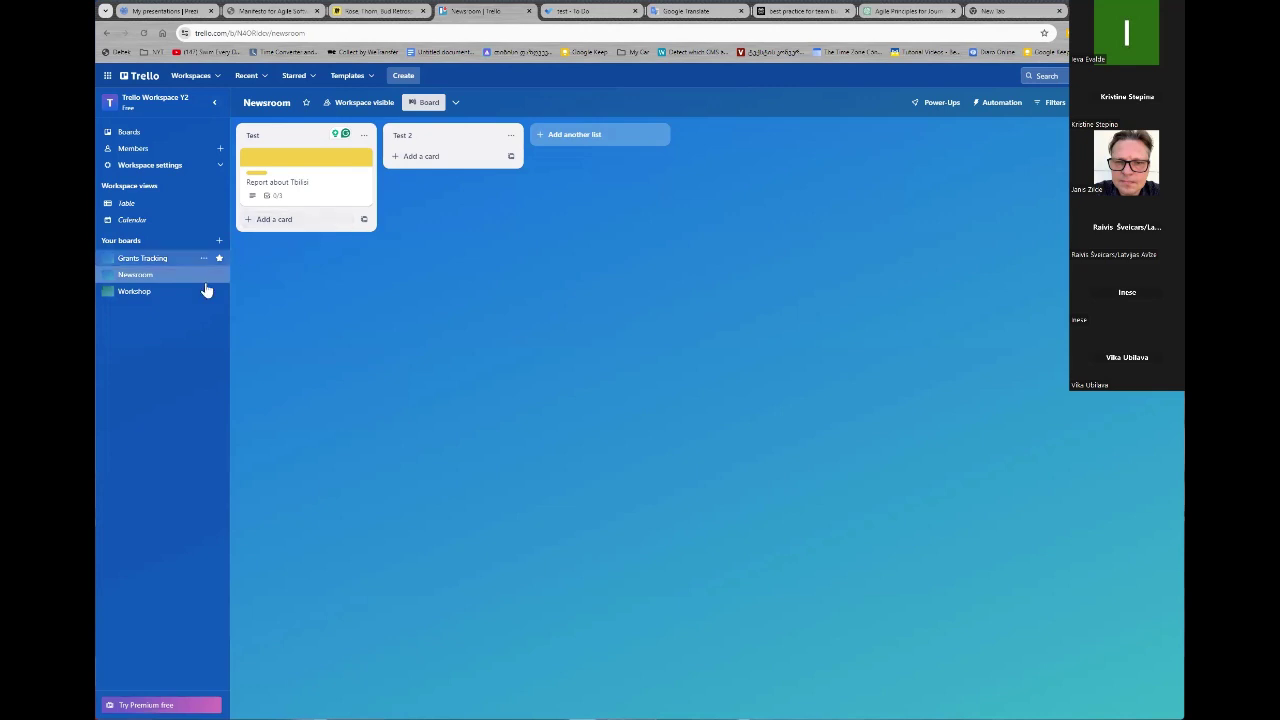
# View the Workshop board and the Grants Tracking board, browsing the latter's lists through to Contracted
pyautogui.click(145, 291)
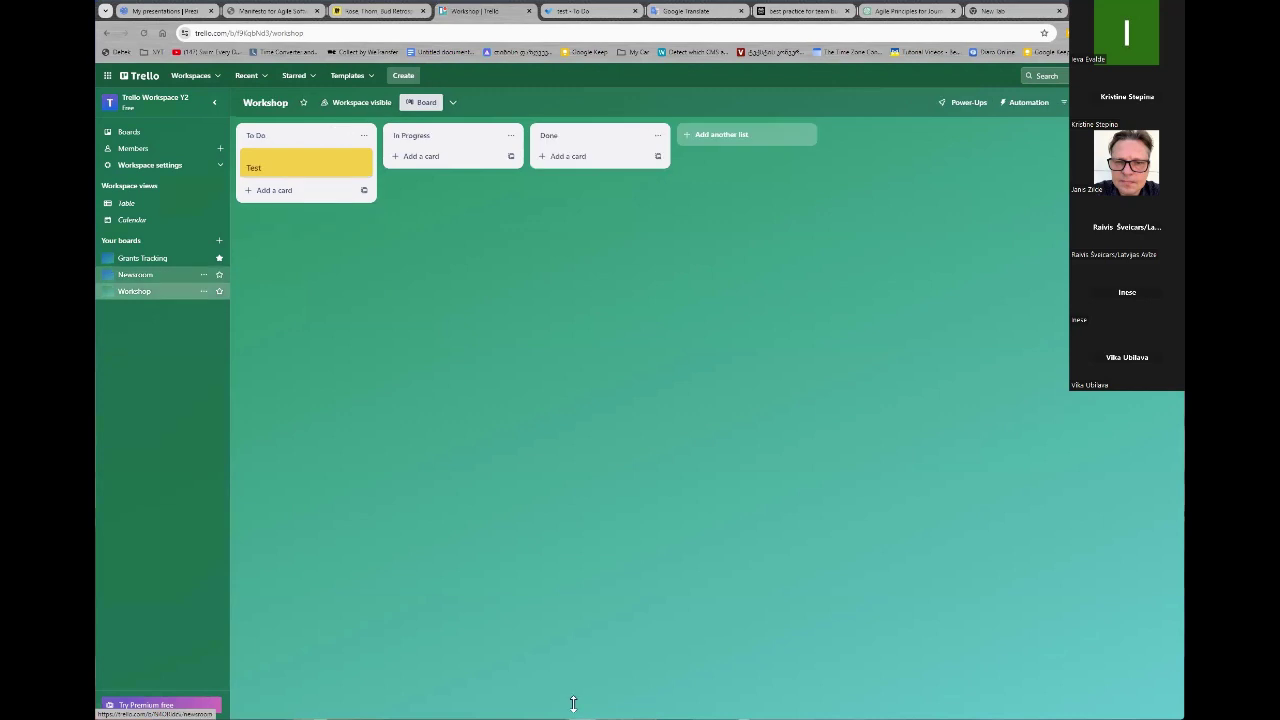
pyautogui.hscroll(3, 1054, 643)
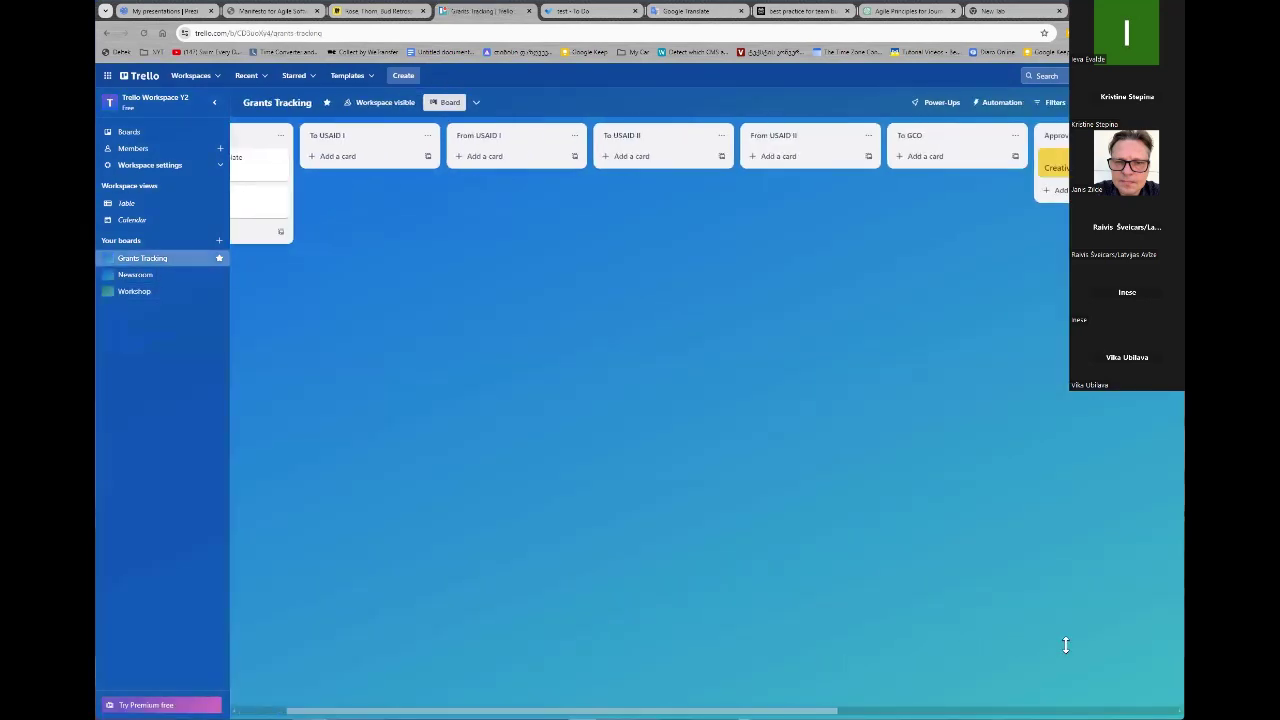
pyautogui.hscroll(5, 1093, 628)
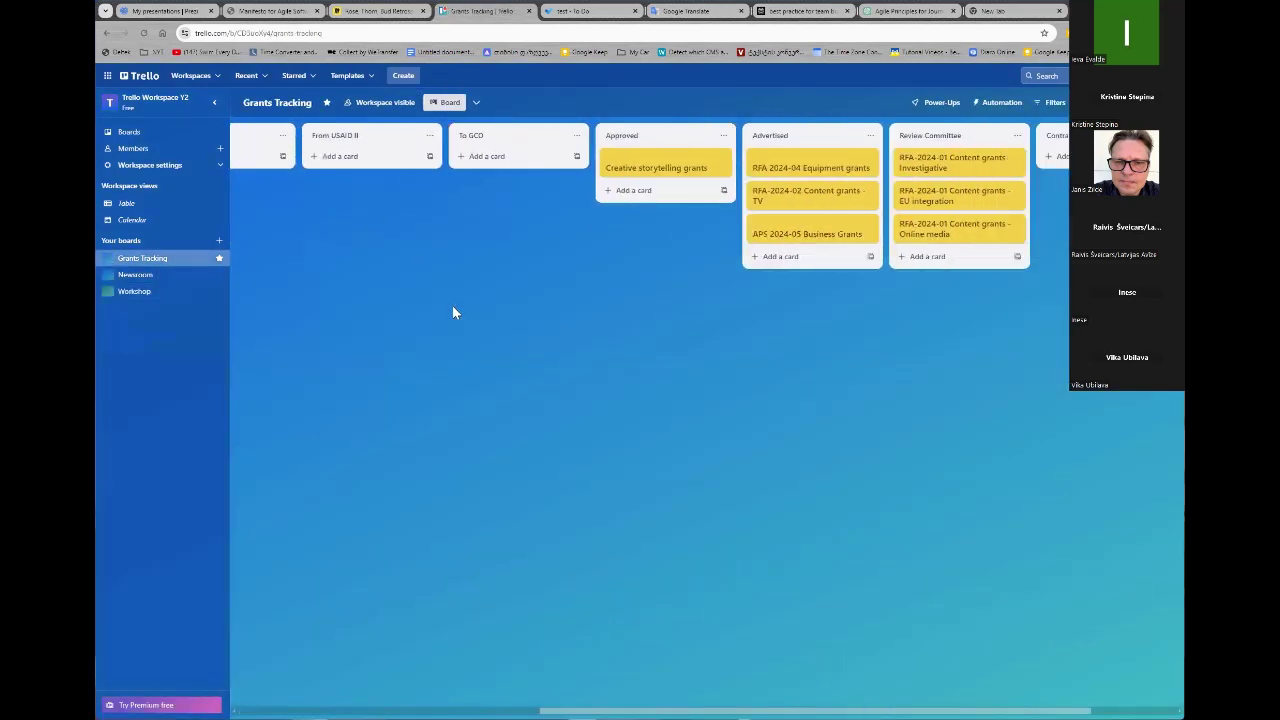
pyautogui.hscroll(1, 686, 470)
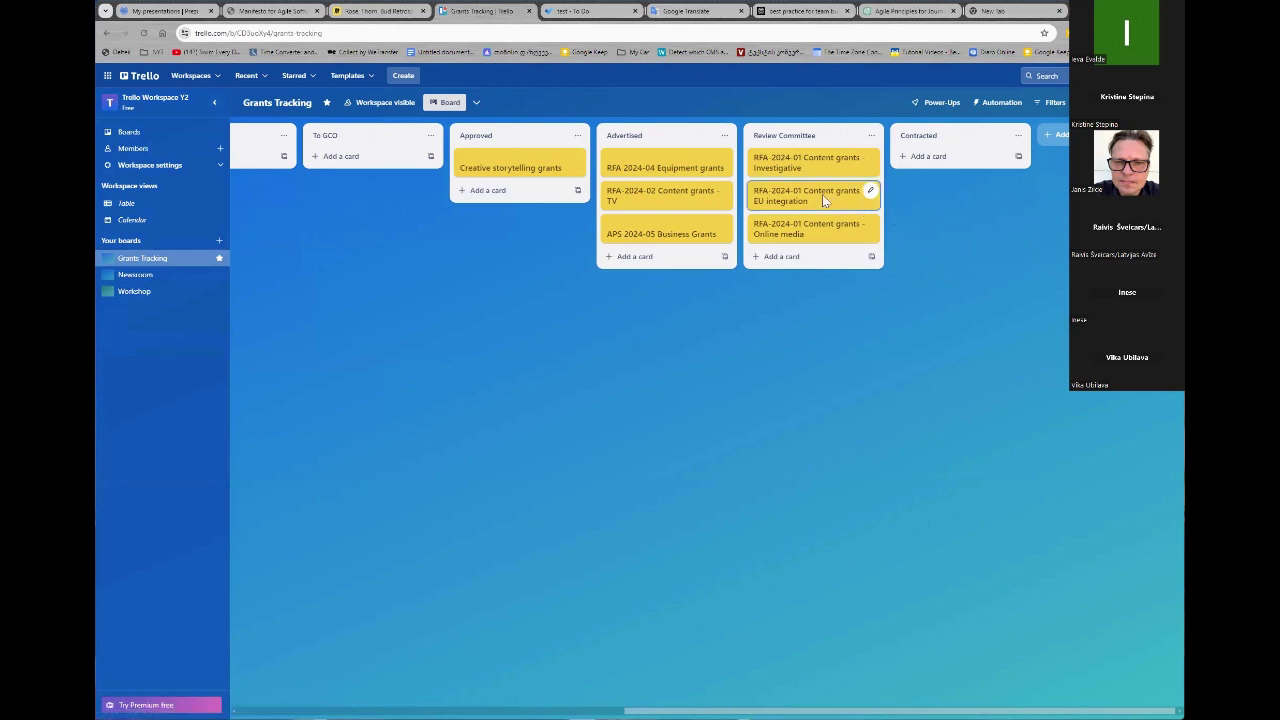
# Move the "RFA-2024-01 Content grants - EU integration" card to the Contracted list and back to Review Committee
pyautogui.press('.')
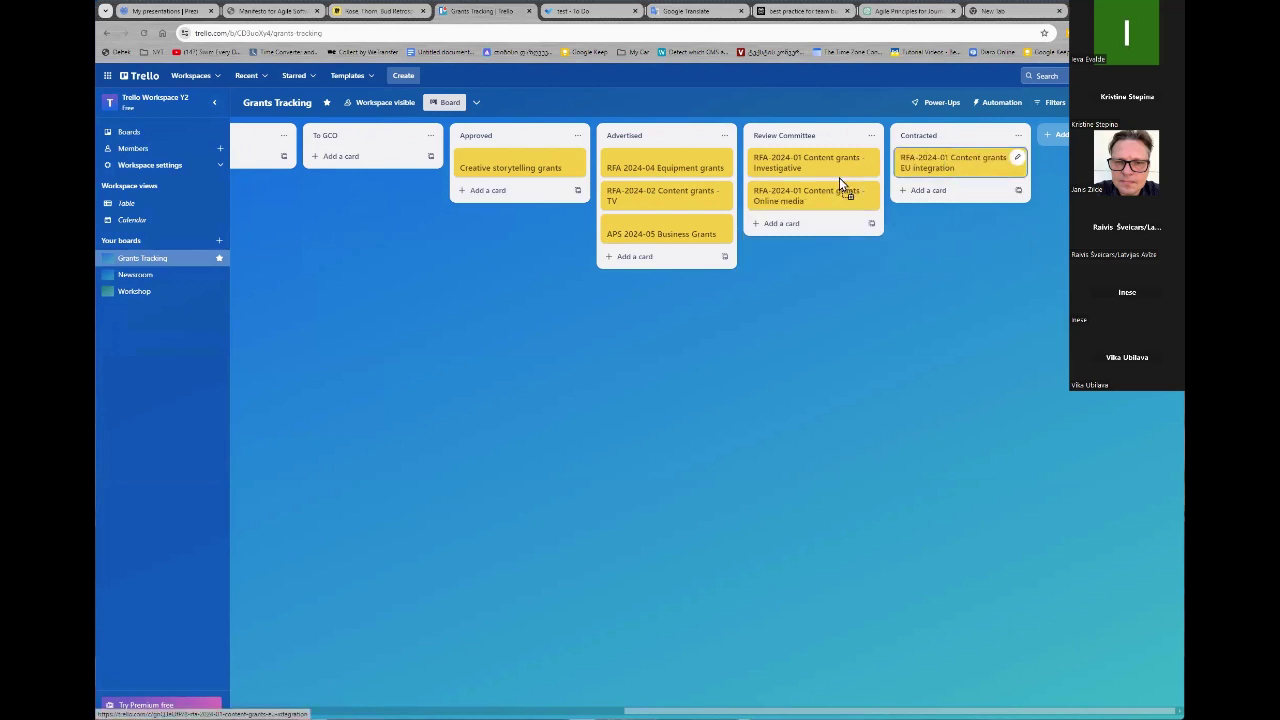
pyautogui.press(',')
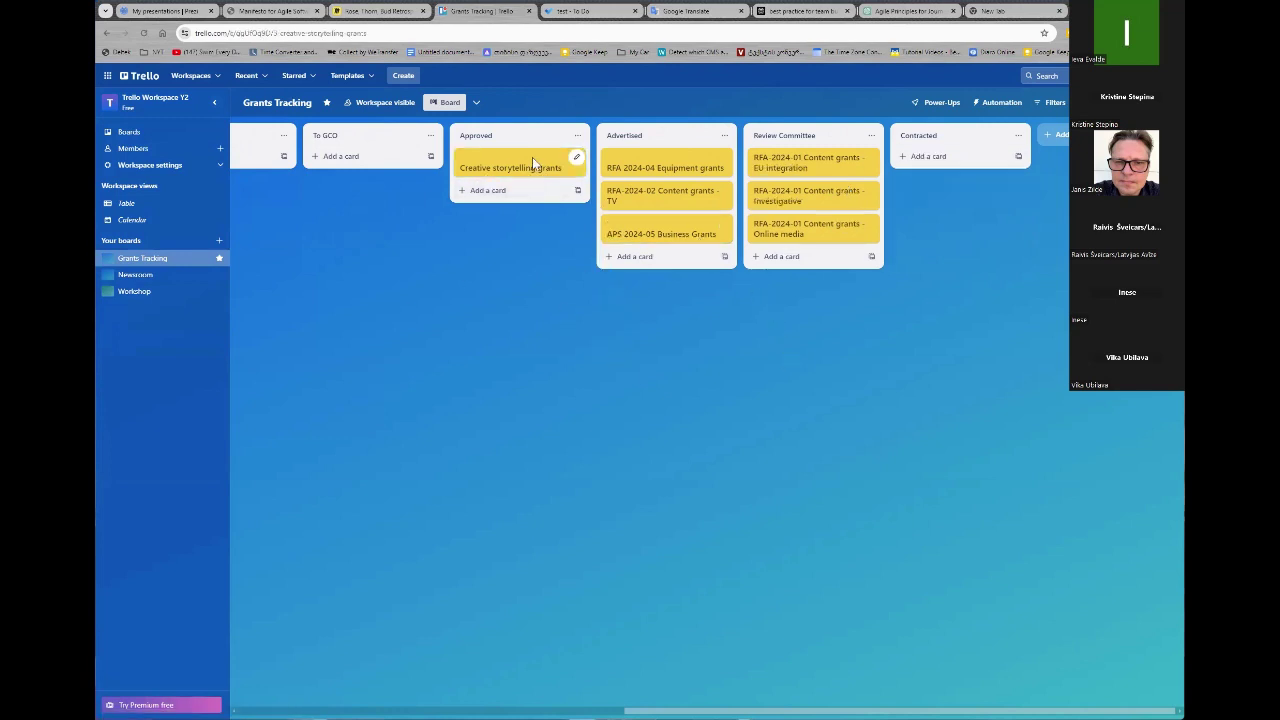
# Examine the checklist of the Creative storytelling grants card in the Approved list and close the card
pyautogui.click(534, 163)
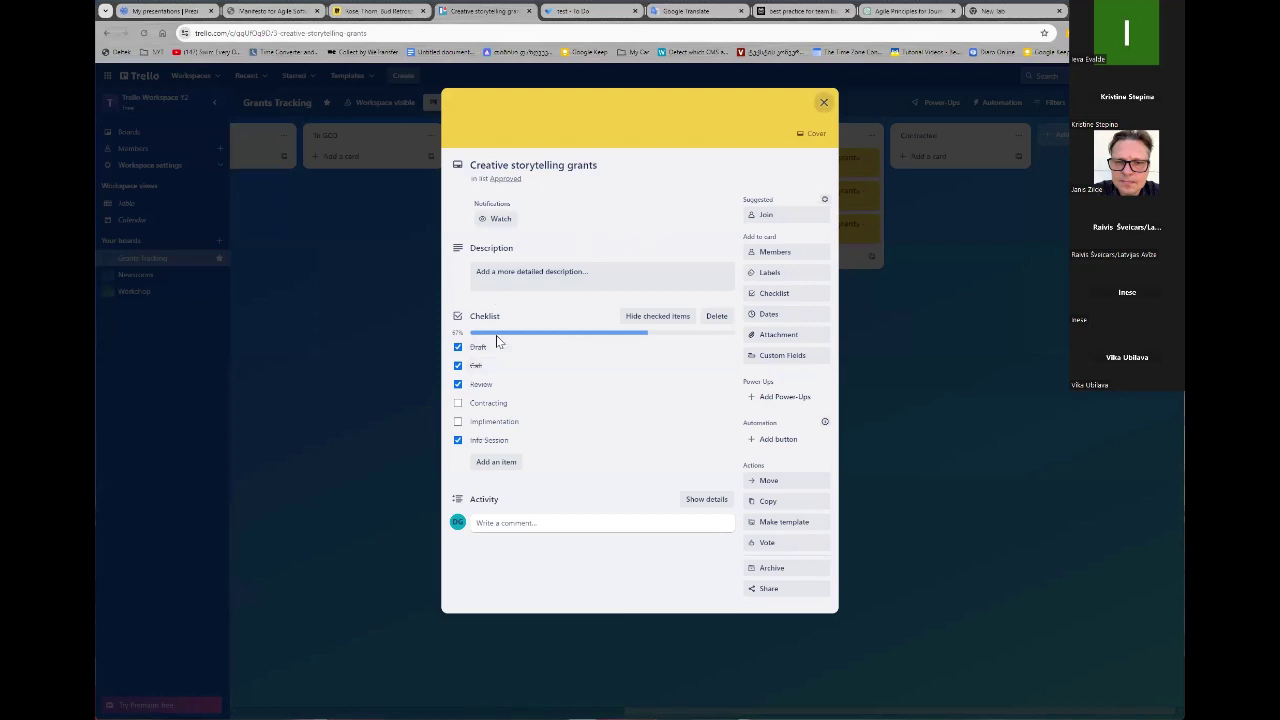
pyautogui.press('Escape')
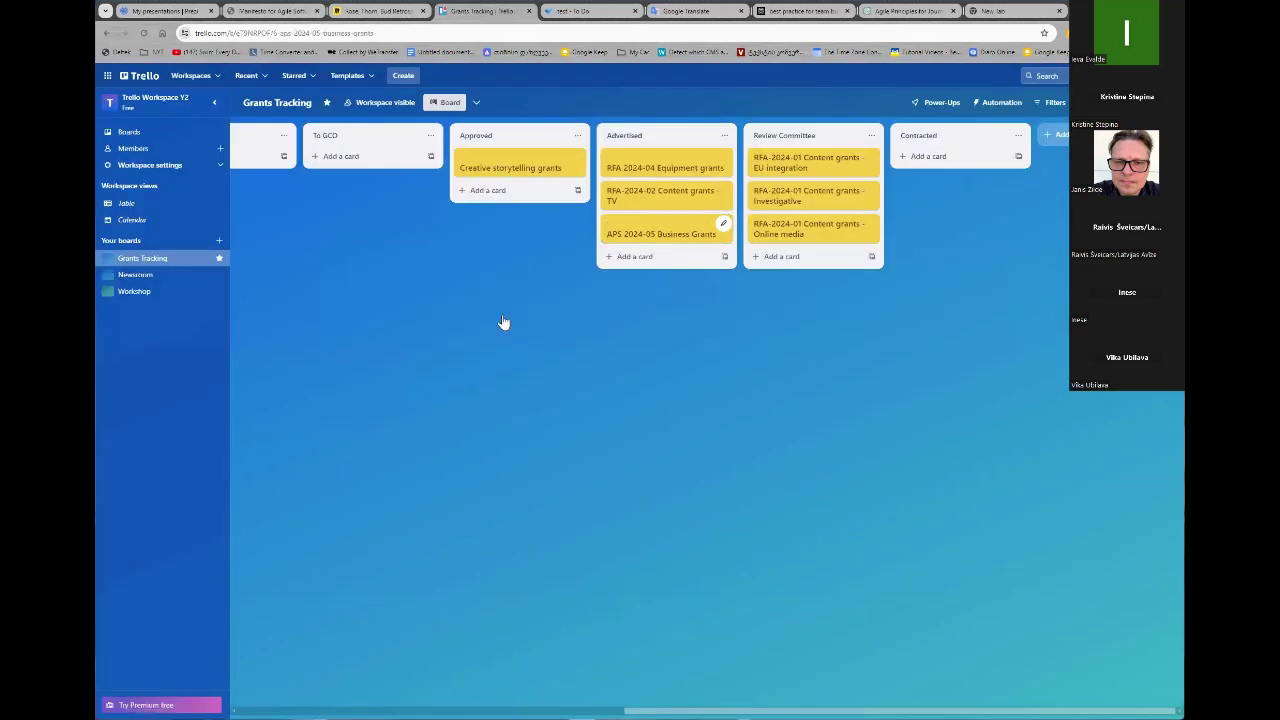
# Open the APS 2024-05 Business Grants card, view its FB Live link, close that page and open the All Applicants link
pyautogui.hotkey('alt', 'Left')
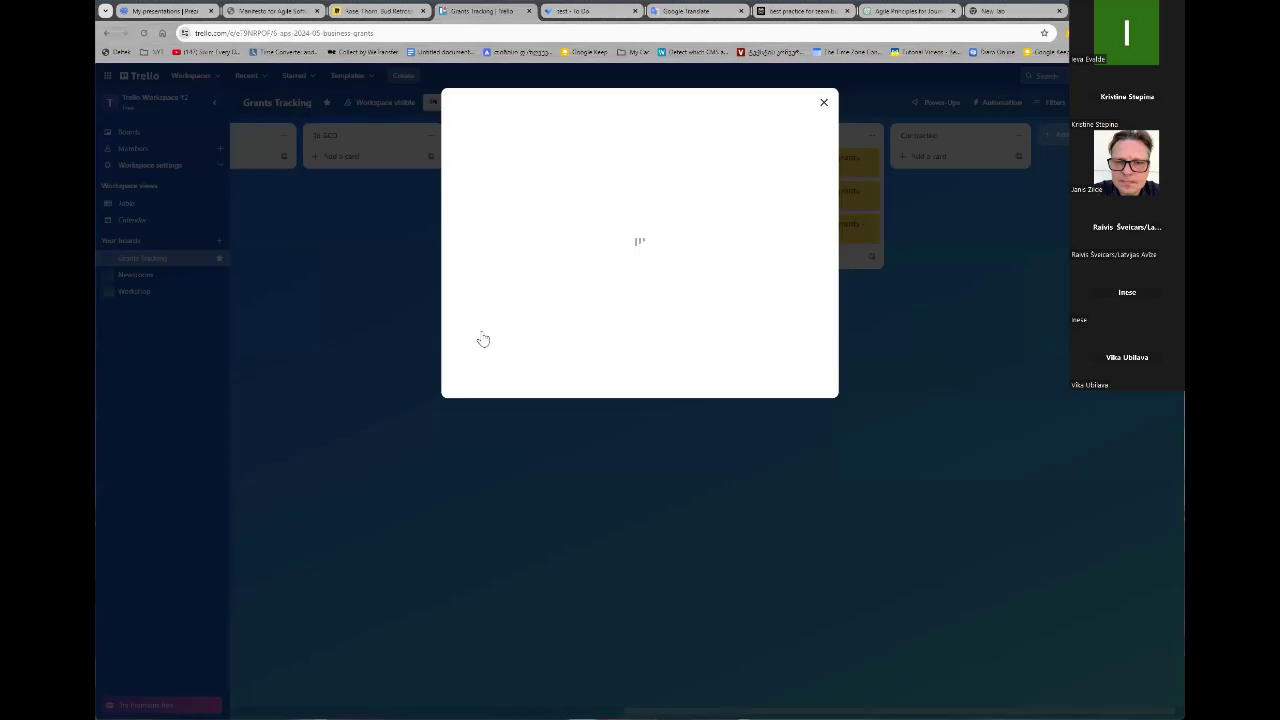
pyautogui.click(481, 335)
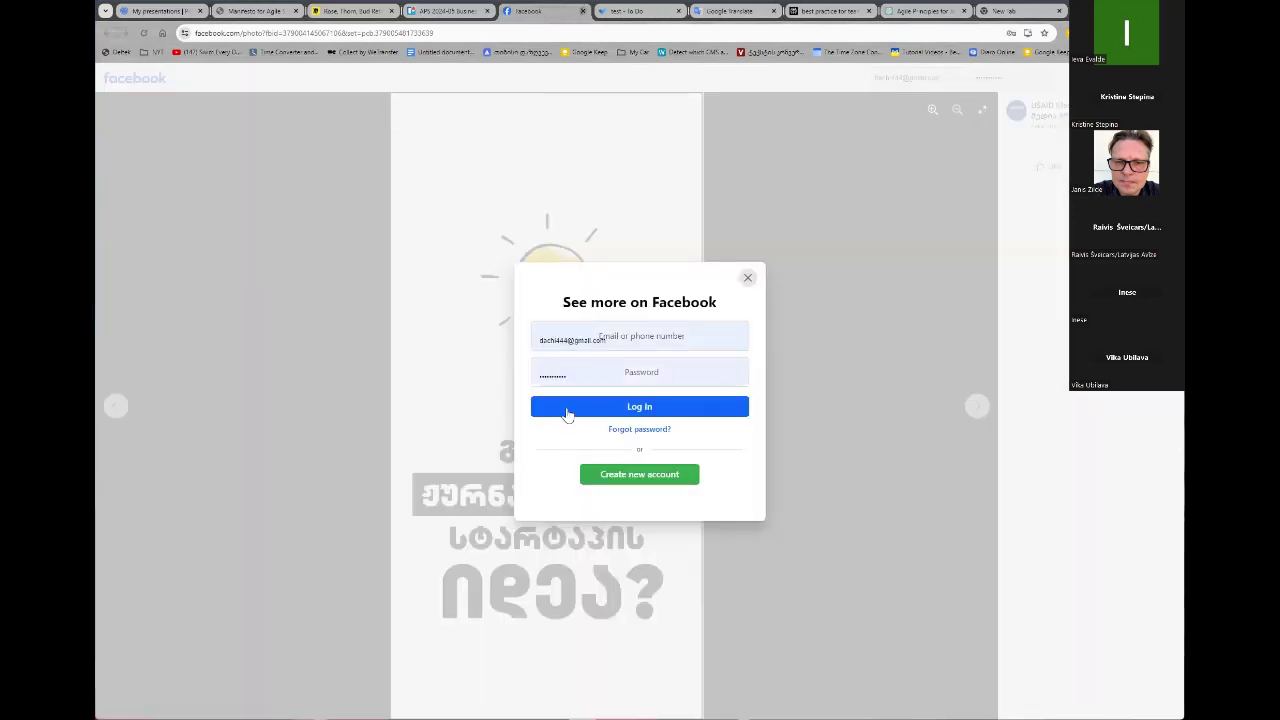
pyautogui.hotkey('ctrl', 'w')
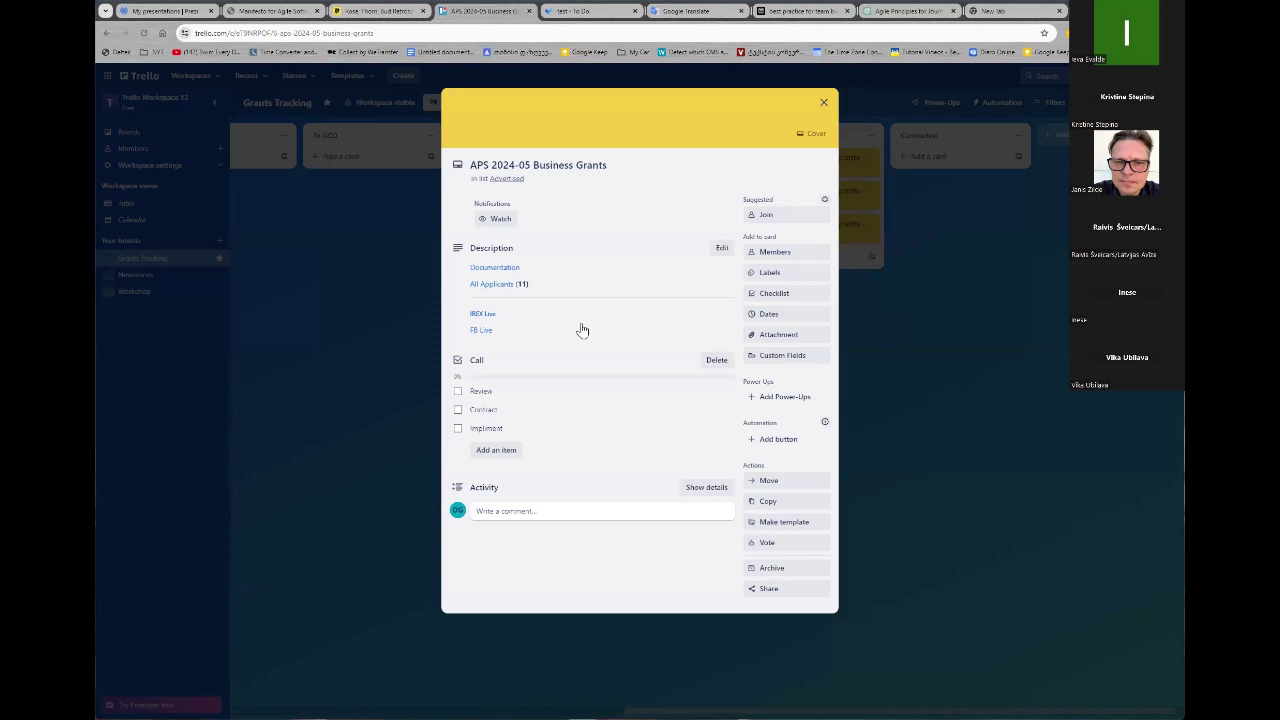
pyautogui.click(499, 287)
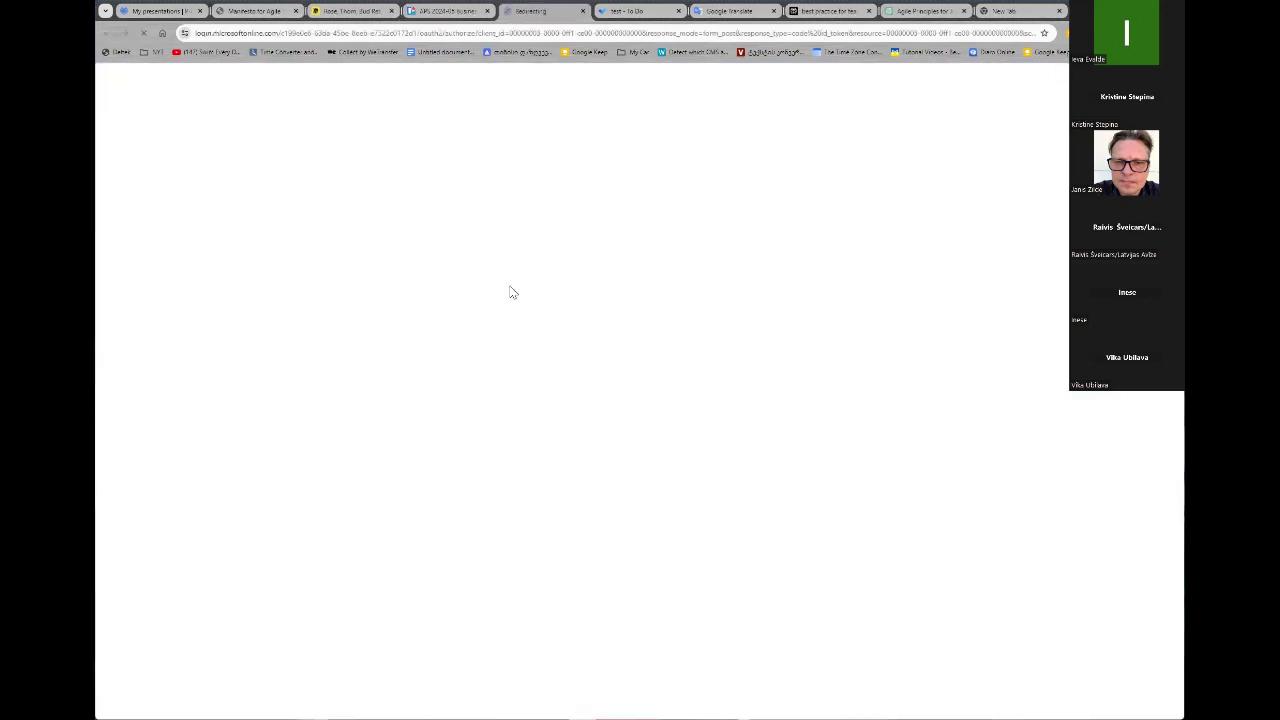
# Close the applicants page and the Business Grants card, and move the Creative storytelling grants card from Approved to To GCD
pyautogui.click(583, 11)
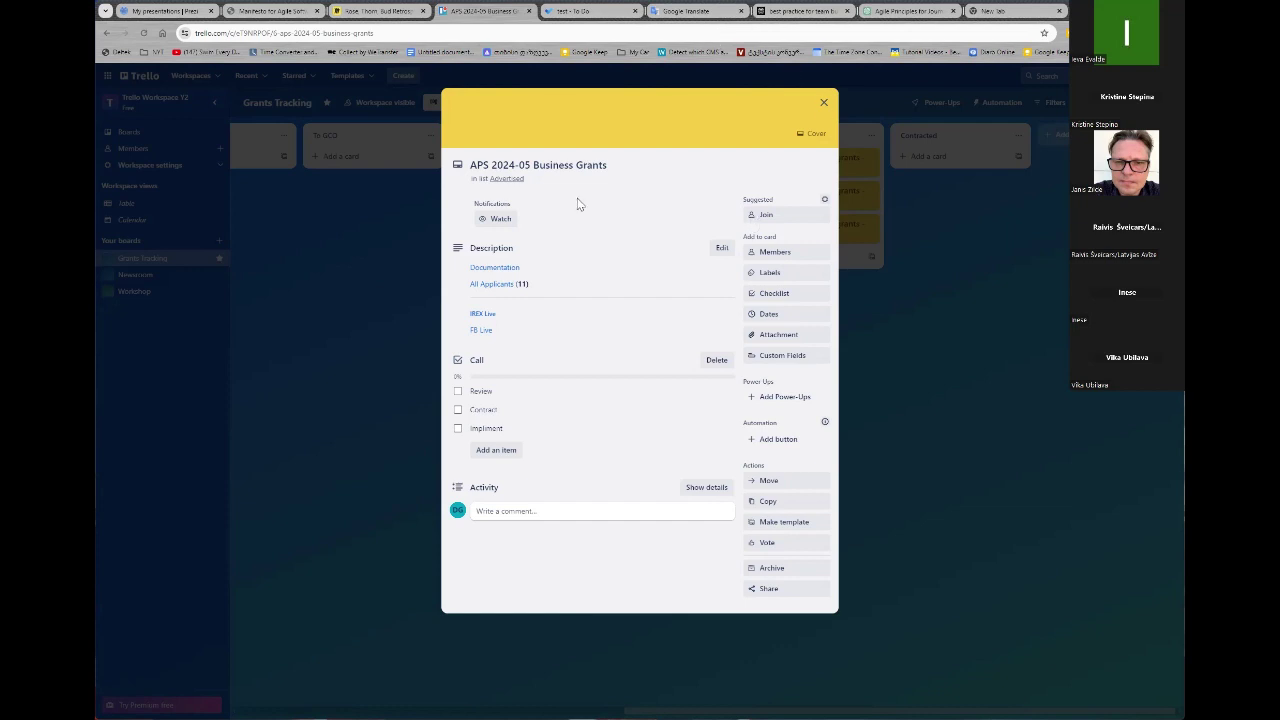
pyautogui.click(393, 167)
pyautogui.moveTo(578, 167); pyautogui.dragTo(428, 167)
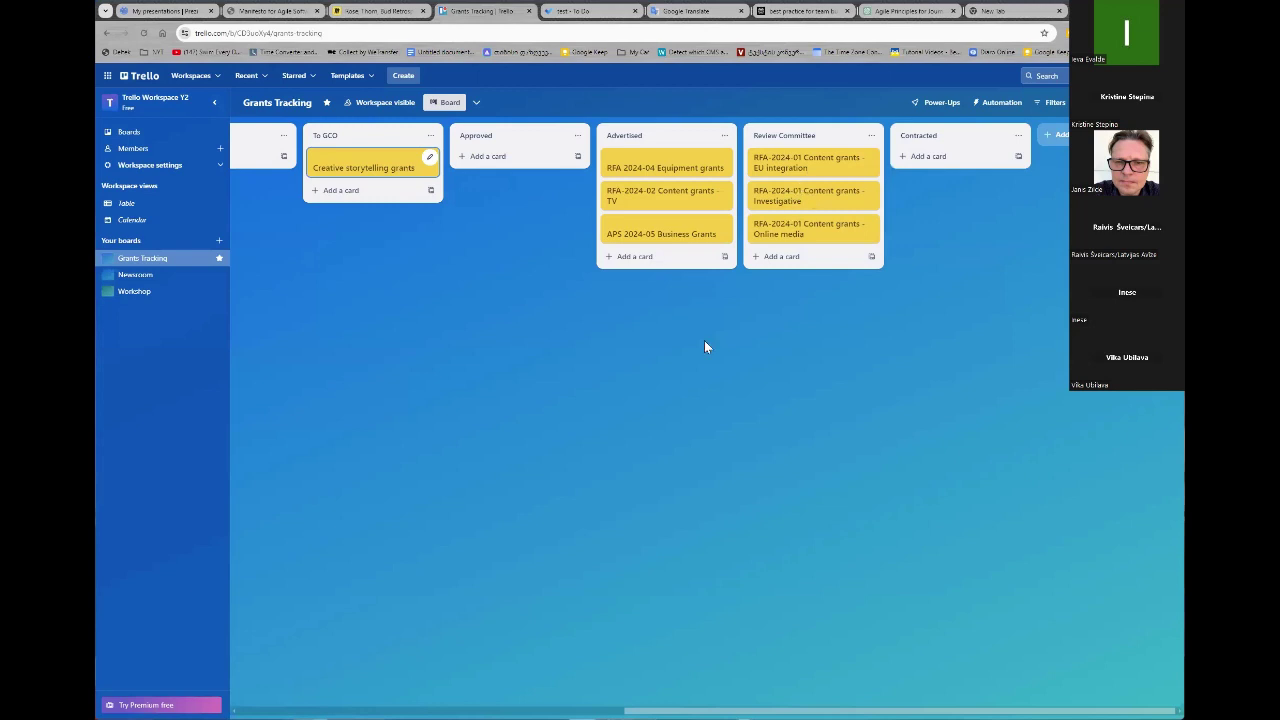
# Open the Newsroom board and rename its lists Test and Test 2 as Planning and Production
pyautogui.click(135, 274)
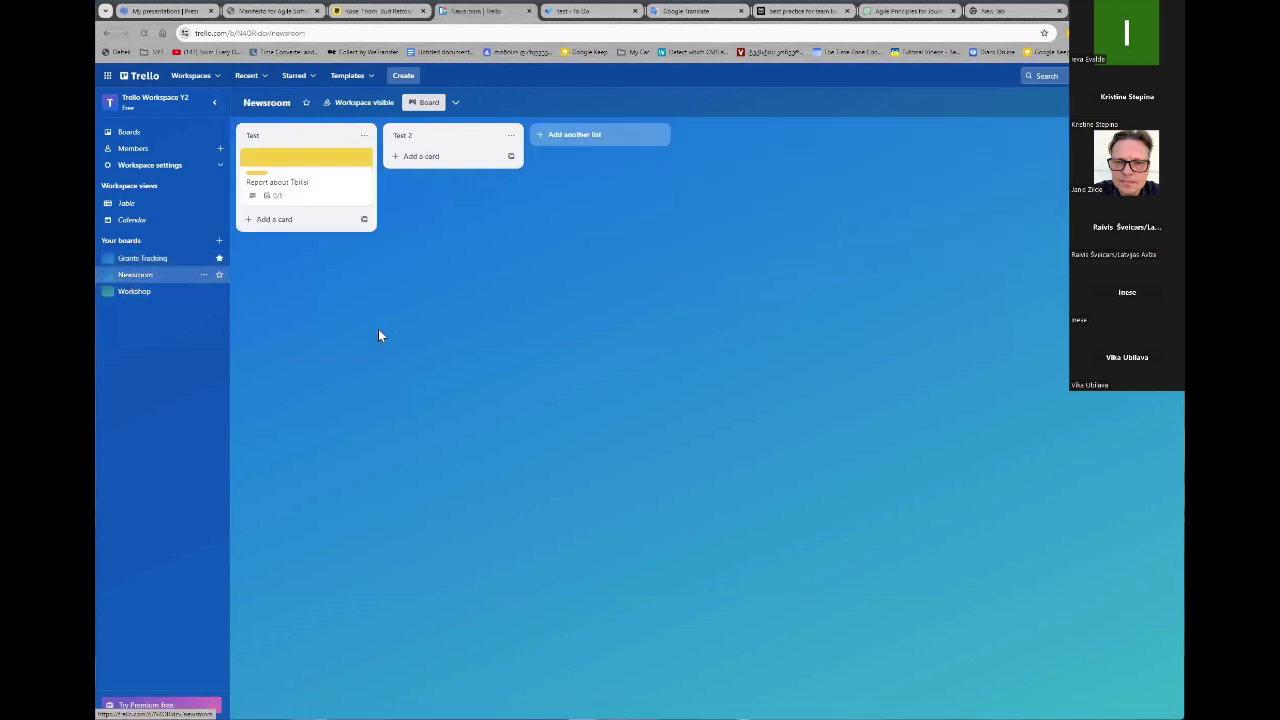
pyautogui.click(279, 136)
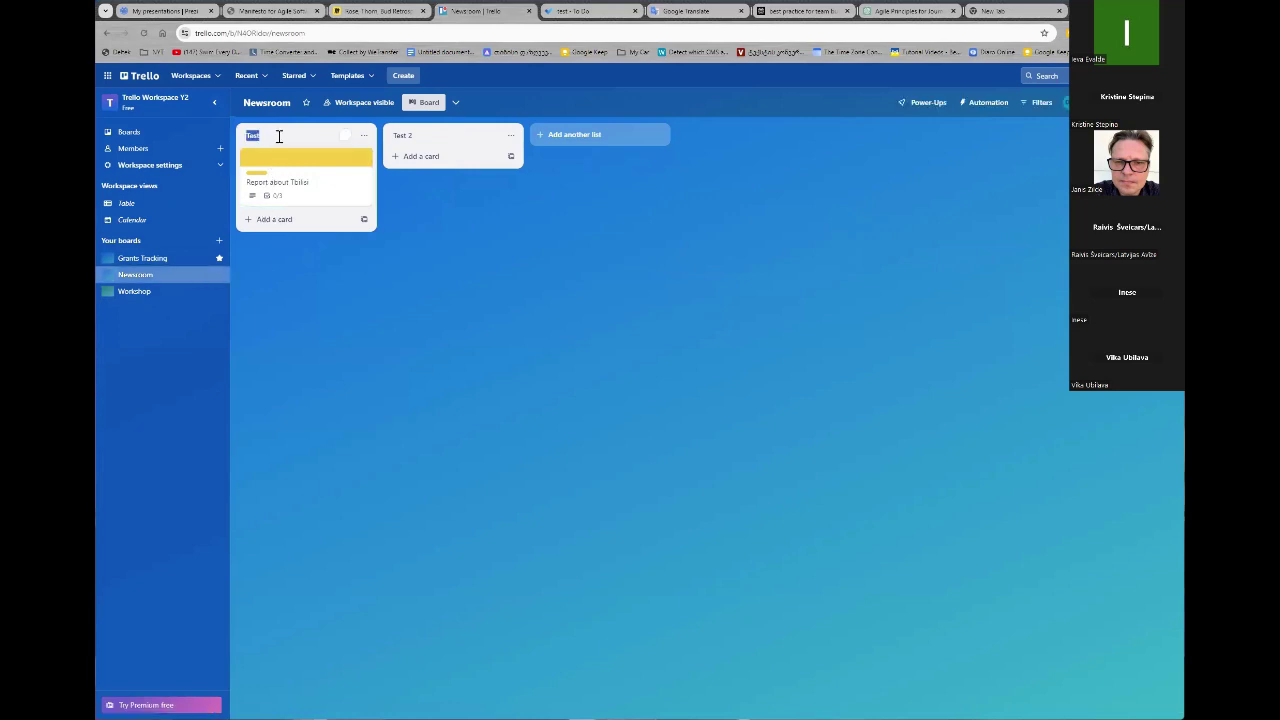
pyautogui.write('Planning')
pyautogui.press('Return')
pyautogui.click(443, 136)
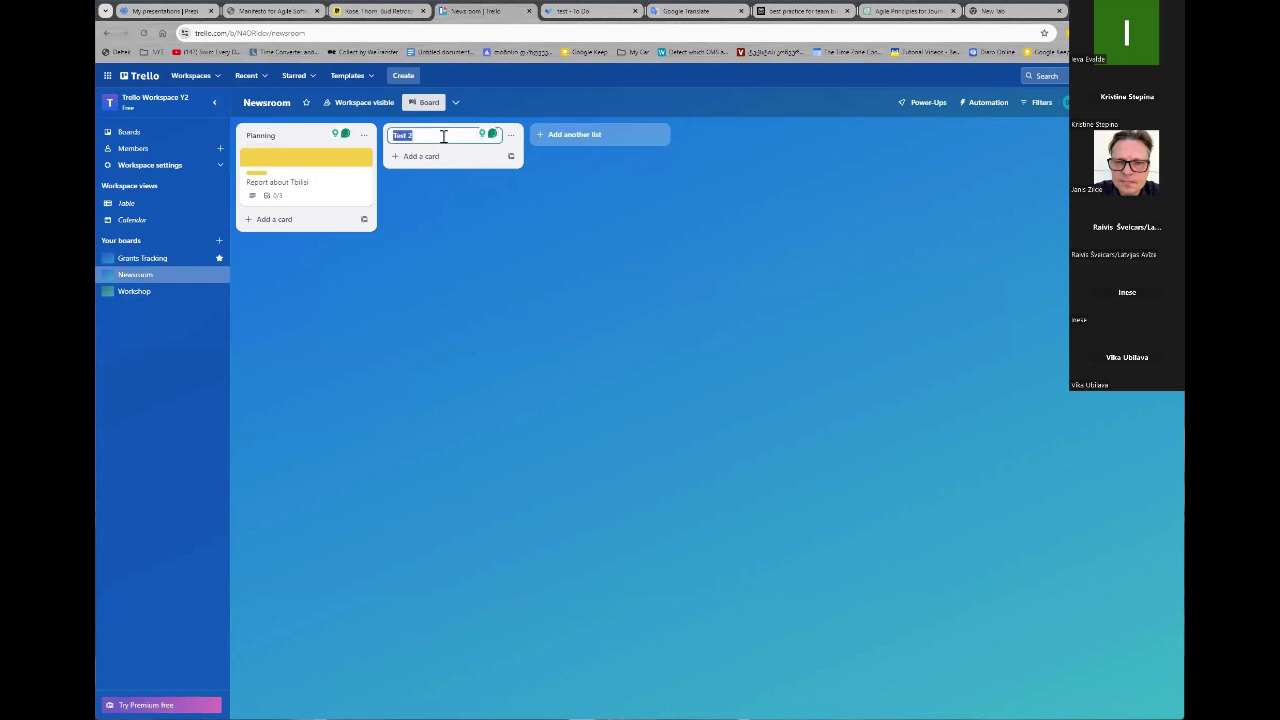
pyautogui.write('Production')
pyautogui.click(583, 134)
pyautogui.write('P')
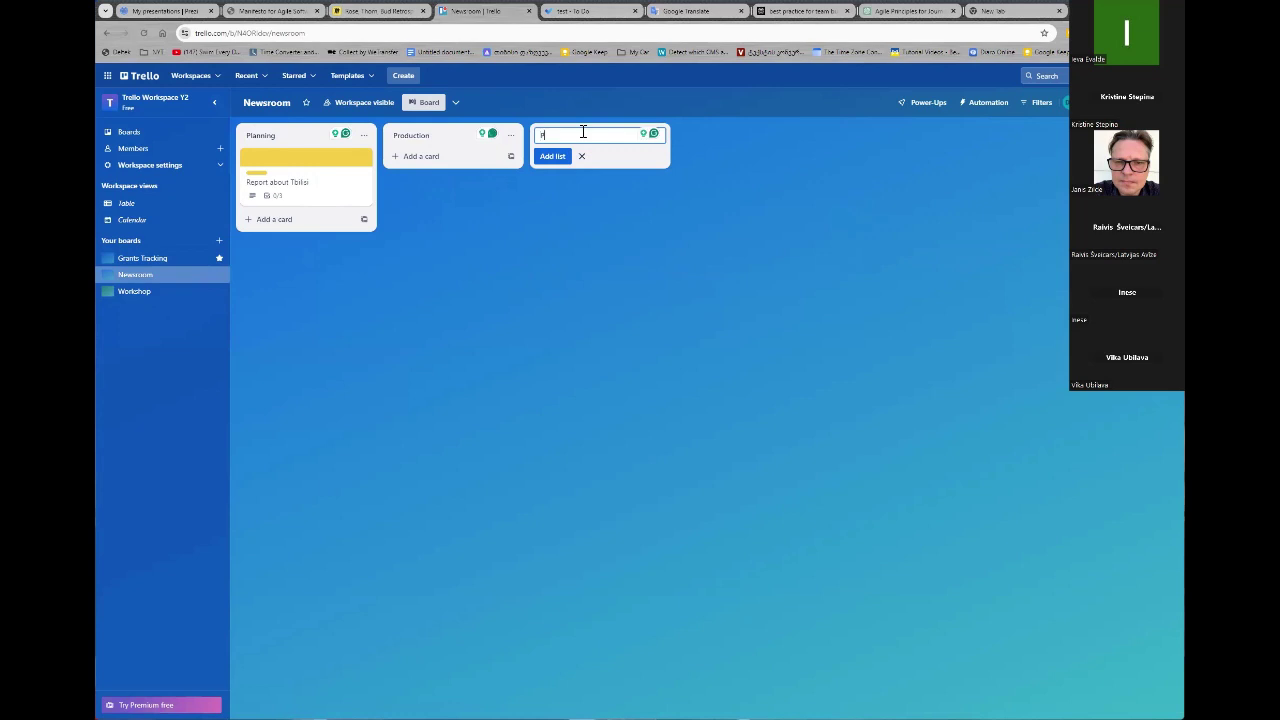
pyautogui.write('ublishing')
pyautogui.press('Escape')
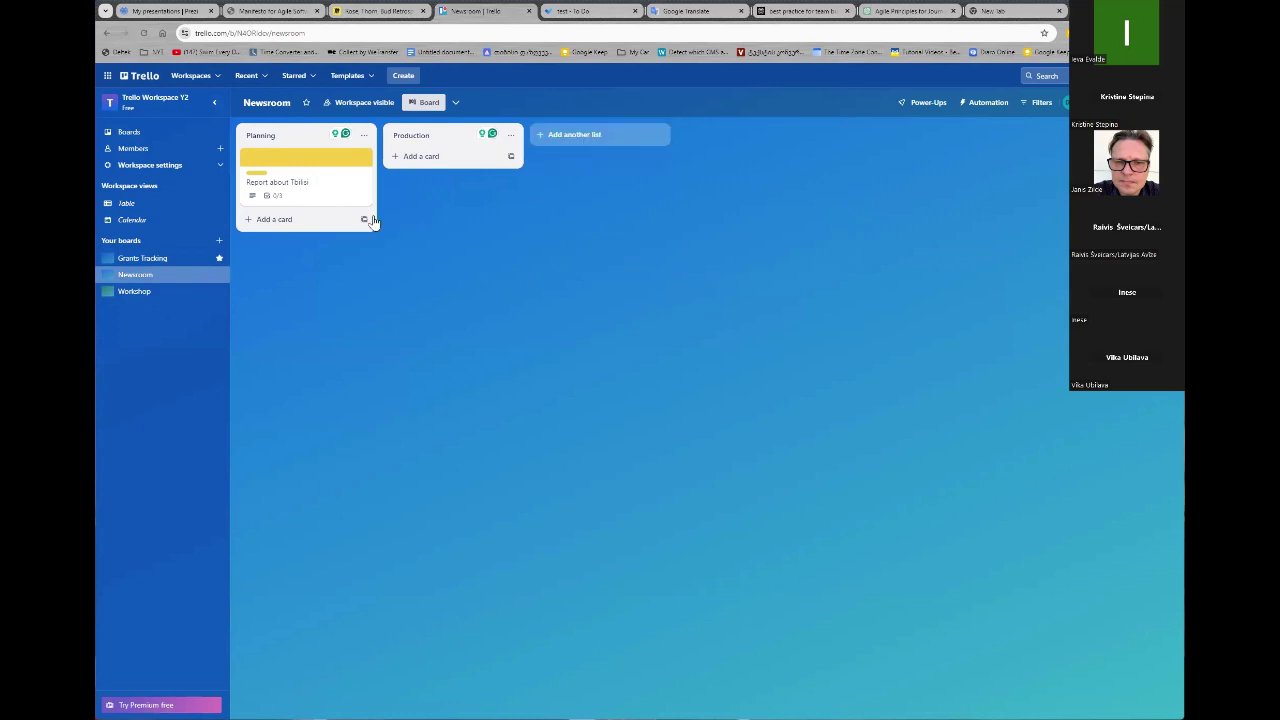
# Add a card titled "Video" to the Planning list
pyautogui.moveTo(323, 198); pyautogui.dragTo(290, 205)
pyautogui.click(280, 221)
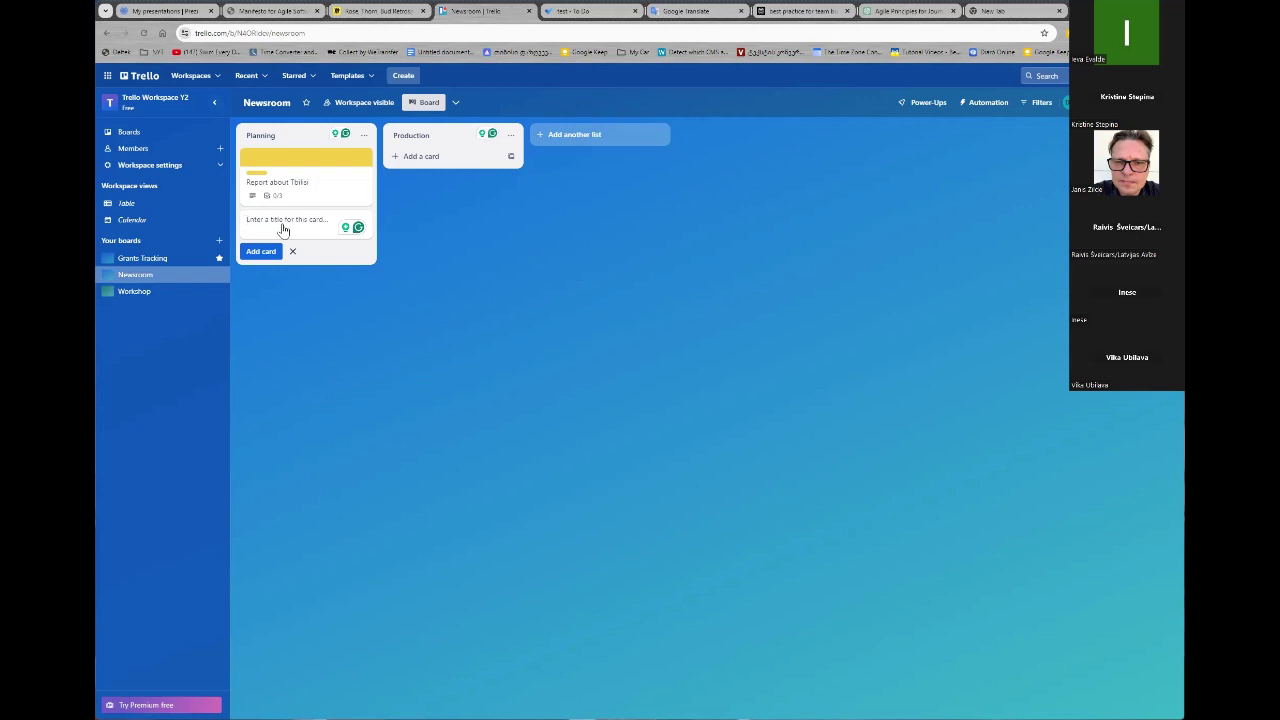
pyautogui.write('Video')
pyautogui.press('Return')
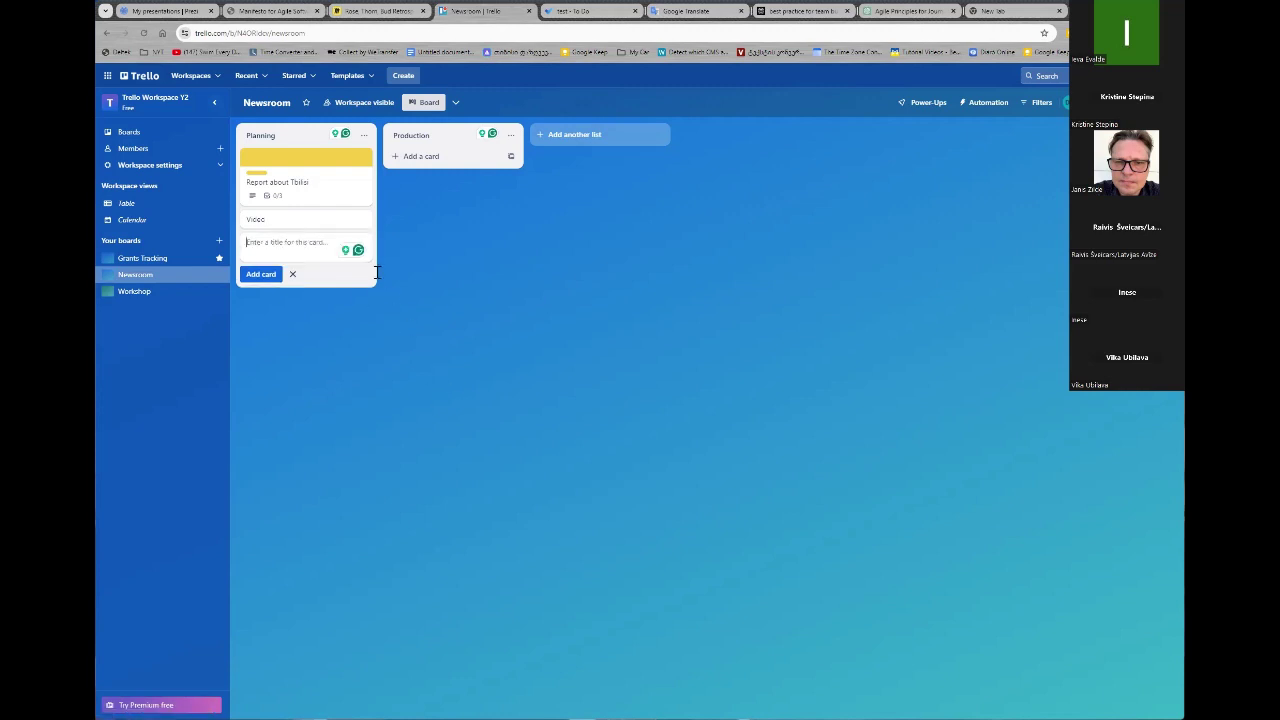
# Apply the green label to the Video card in the Planning list
pyautogui.click(364, 221)
pyautogui.click(483, 309)
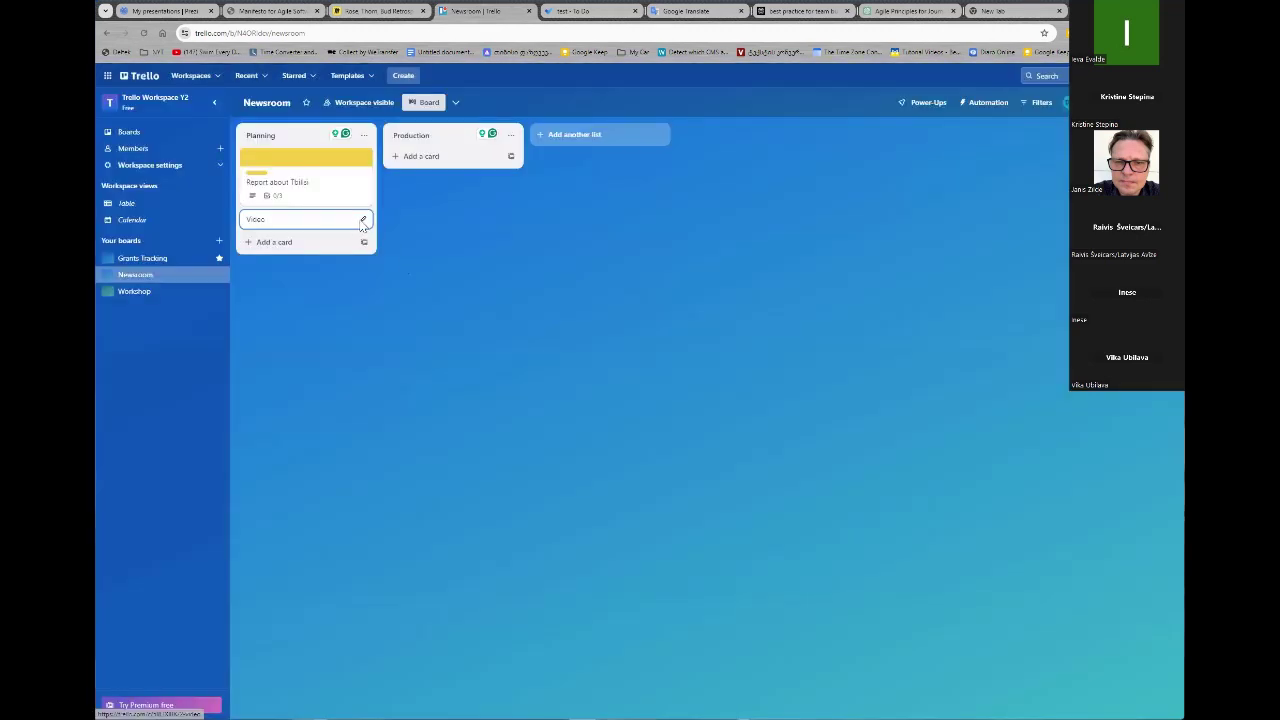
pyautogui.click(364, 222)
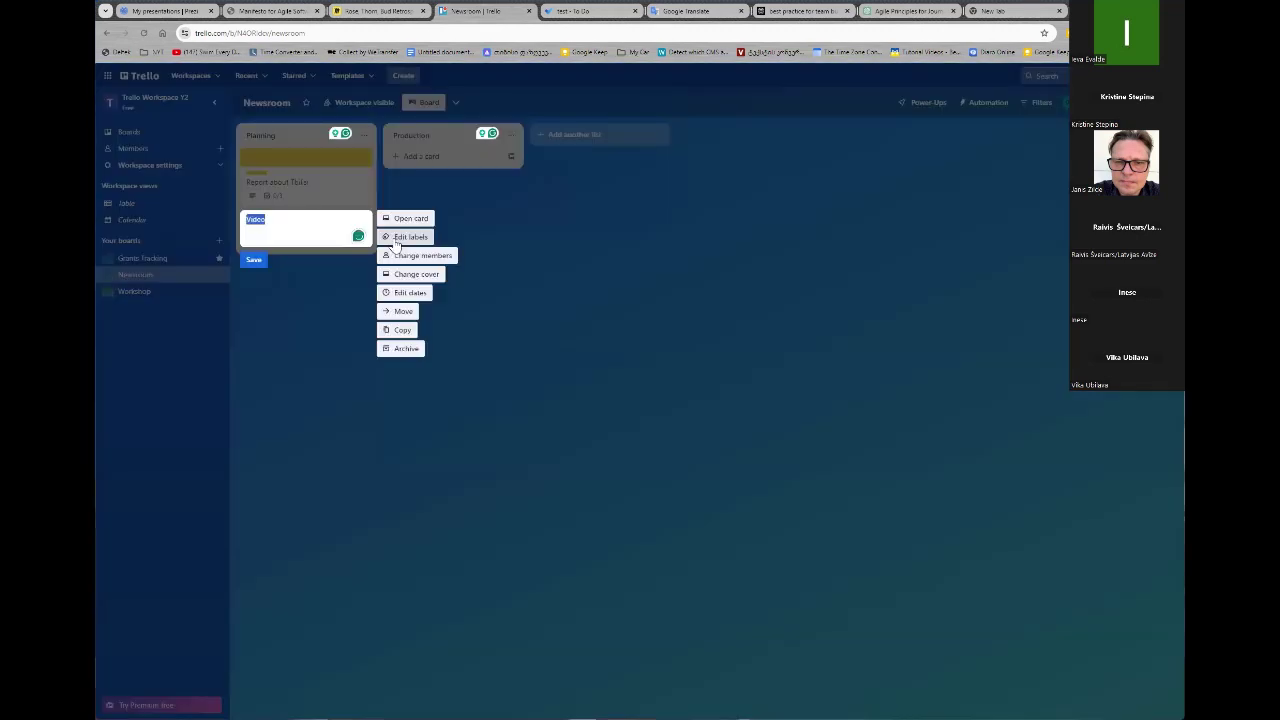
pyautogui.click(396, 240)
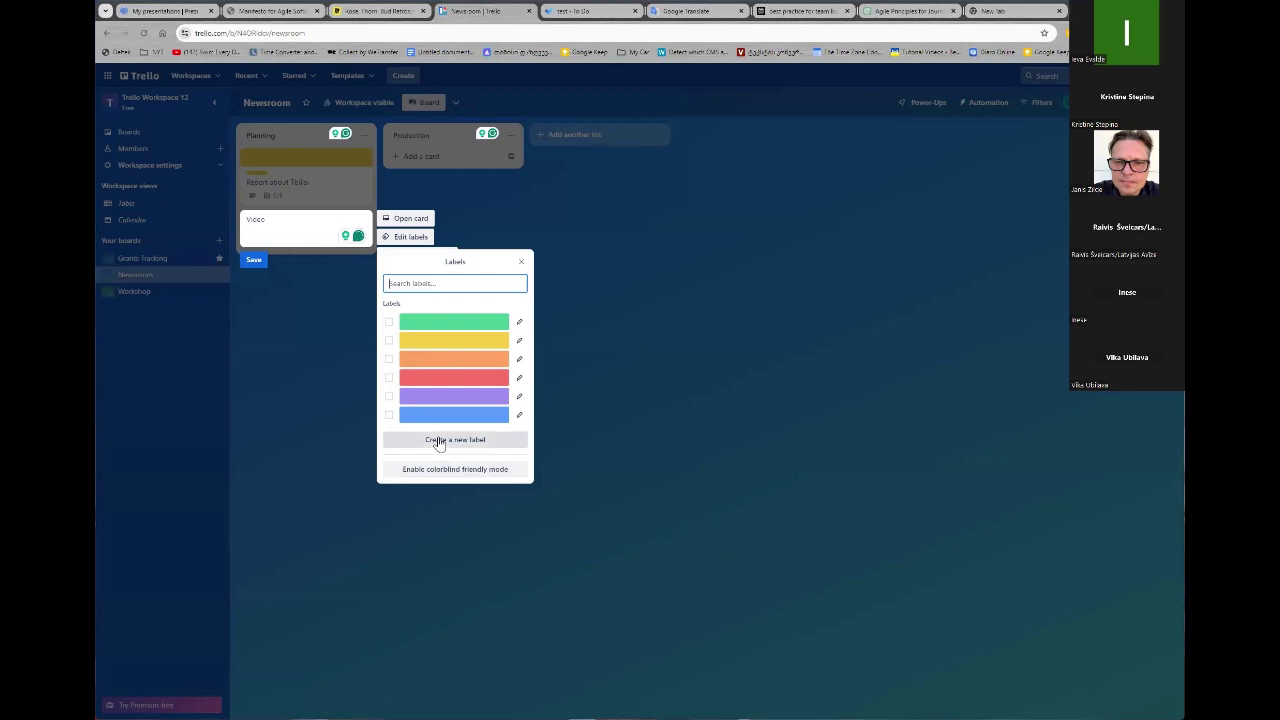
pyautogui.click(434, 324)
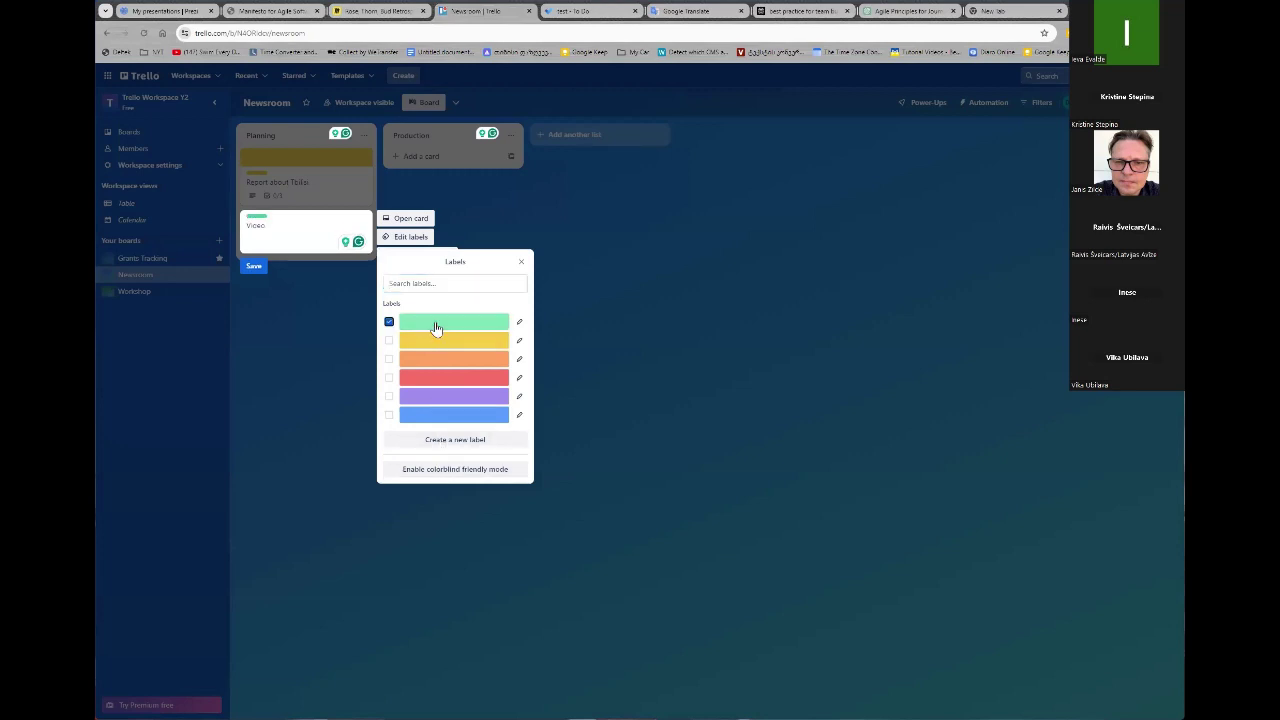
# Open the Video card and give it a green cover
pyautogui.click(410, 220)
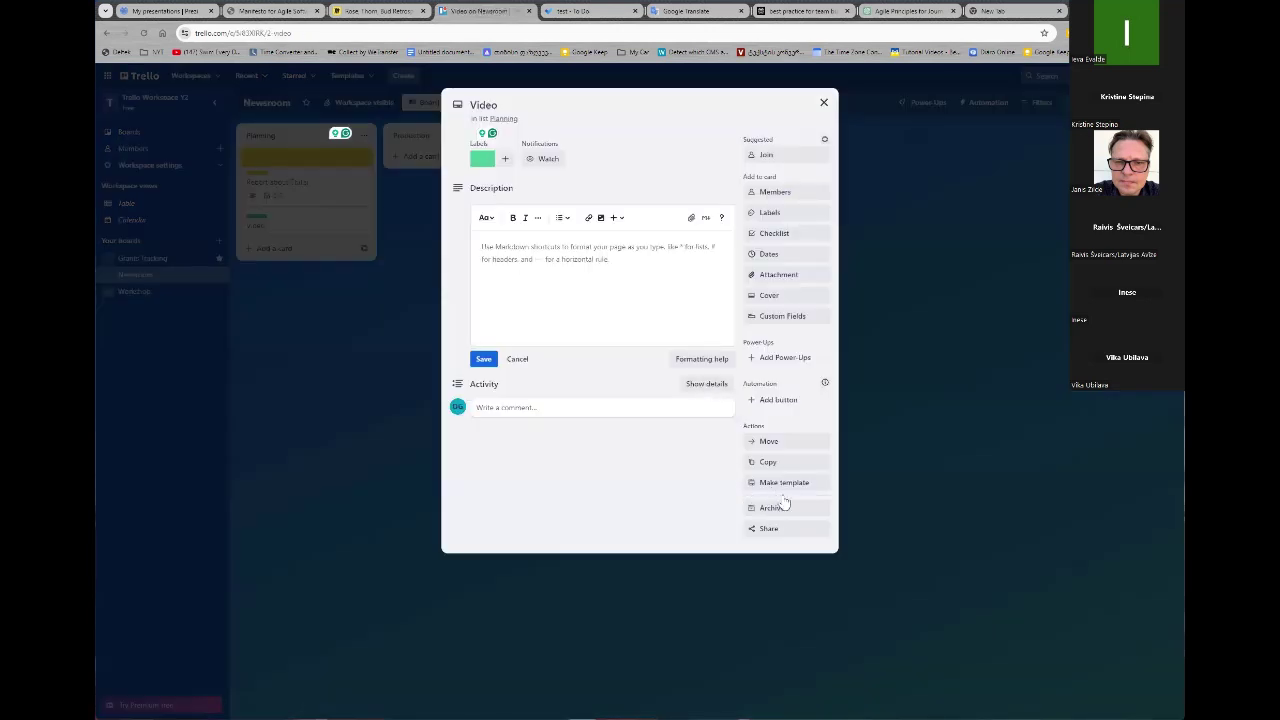
pyautogui.click(785, 297)
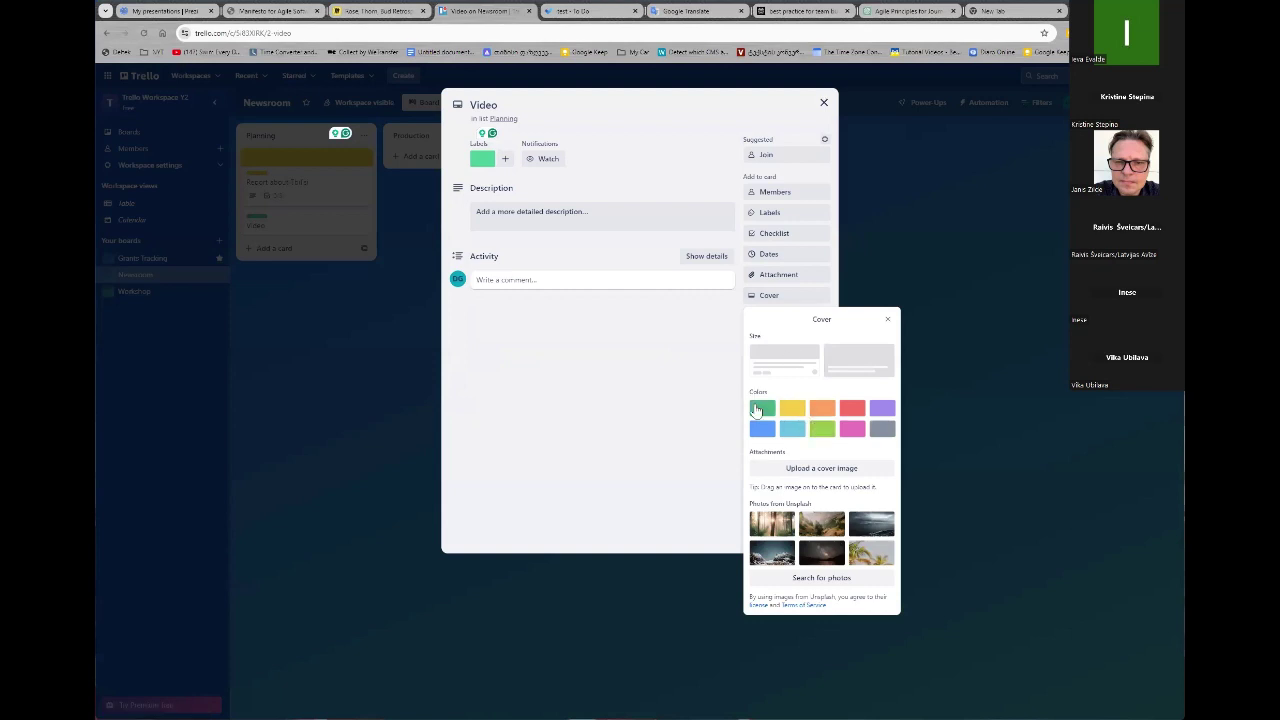
pyautogui.click(762, 408)
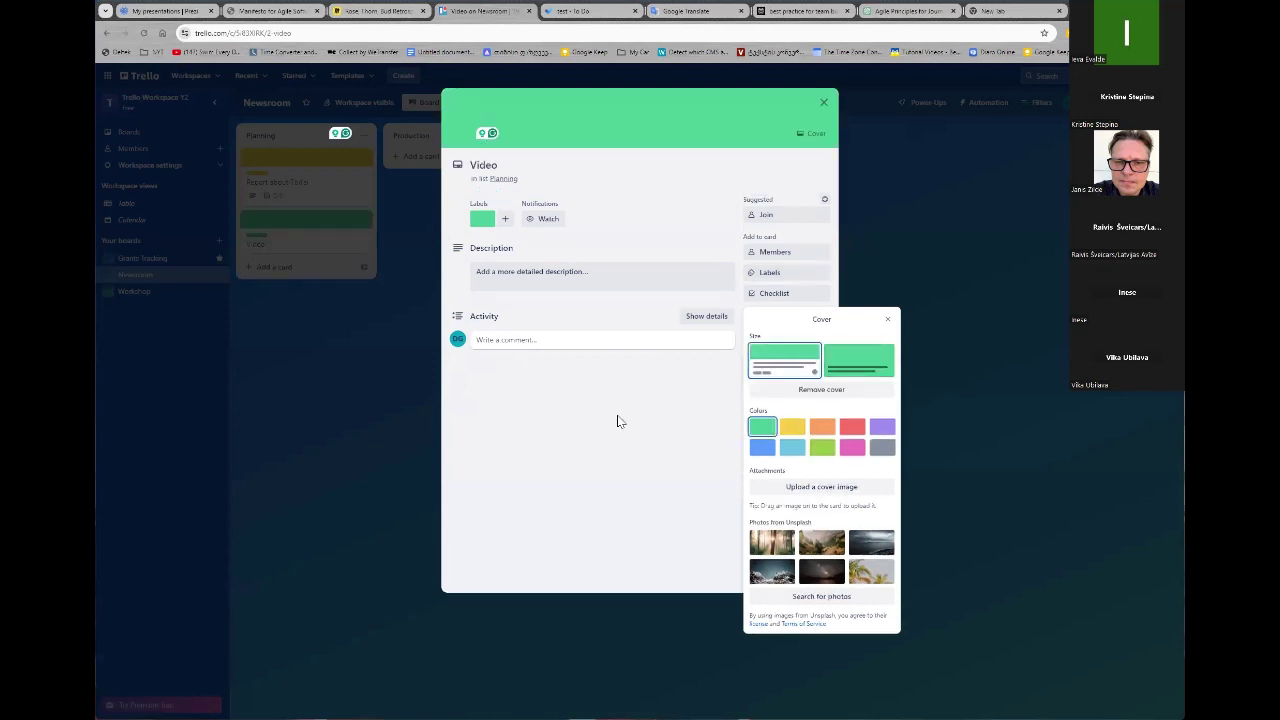
pyautogui.click(617, 421)
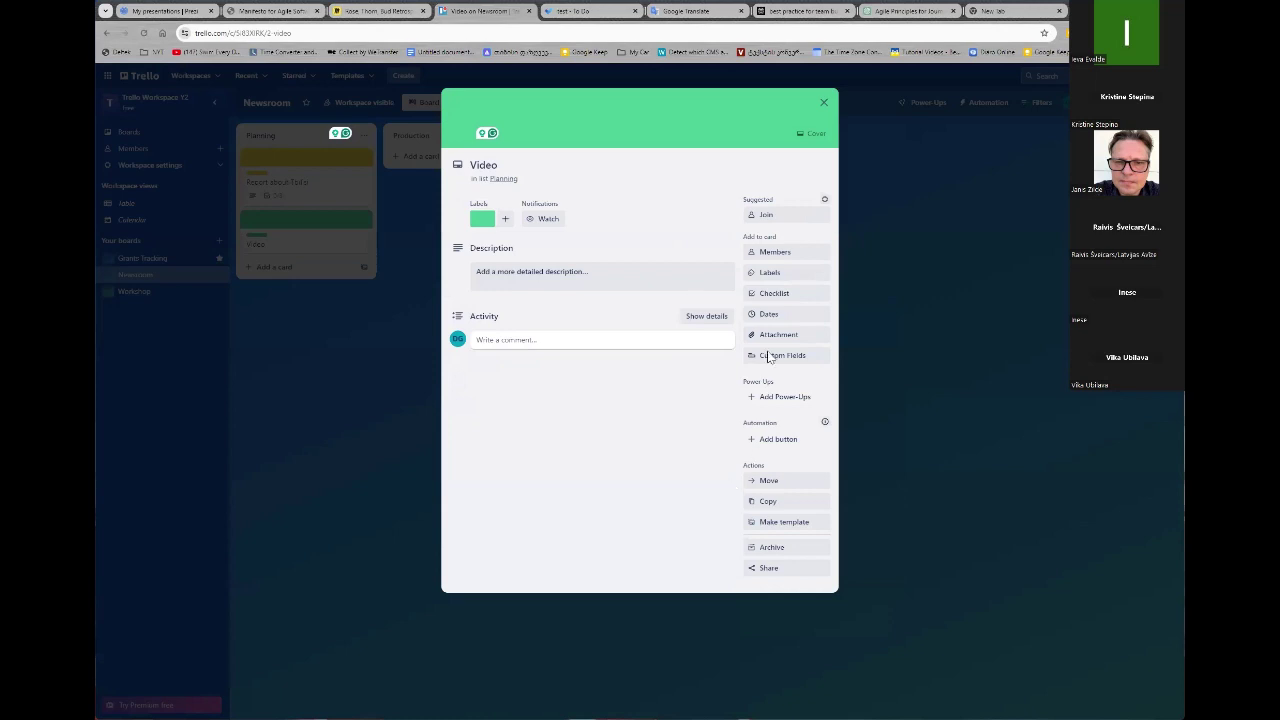
pyautogui.click(768, 316)
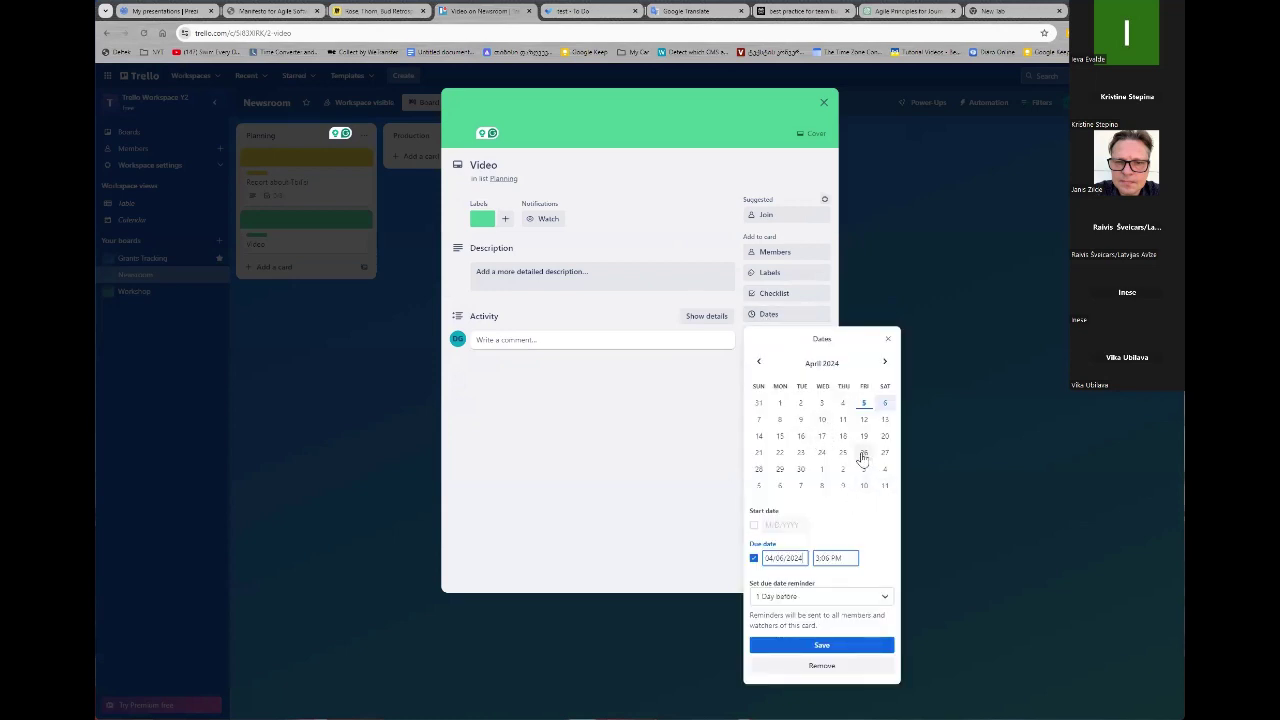
pyautogui.click(800, 452)
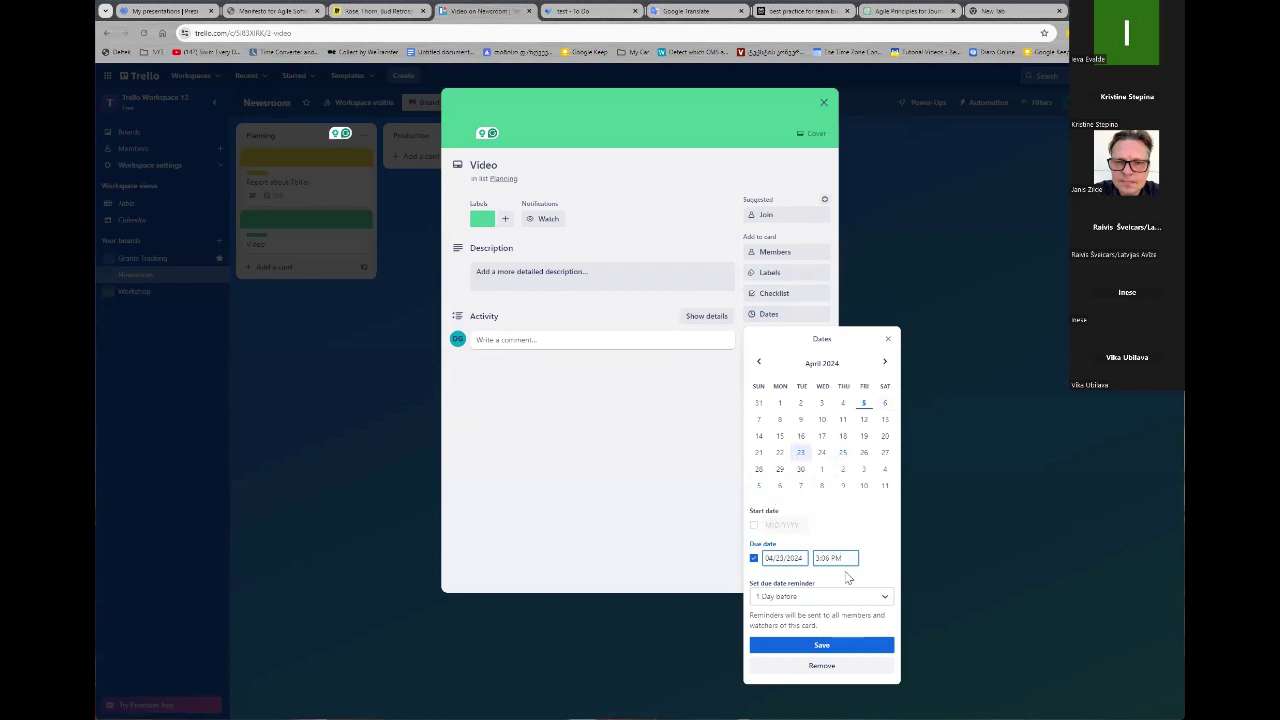
pyautogui.moveTo(836, 558); pyautogui.dragTo(818, 561)
pyautogui.click(887, 343)
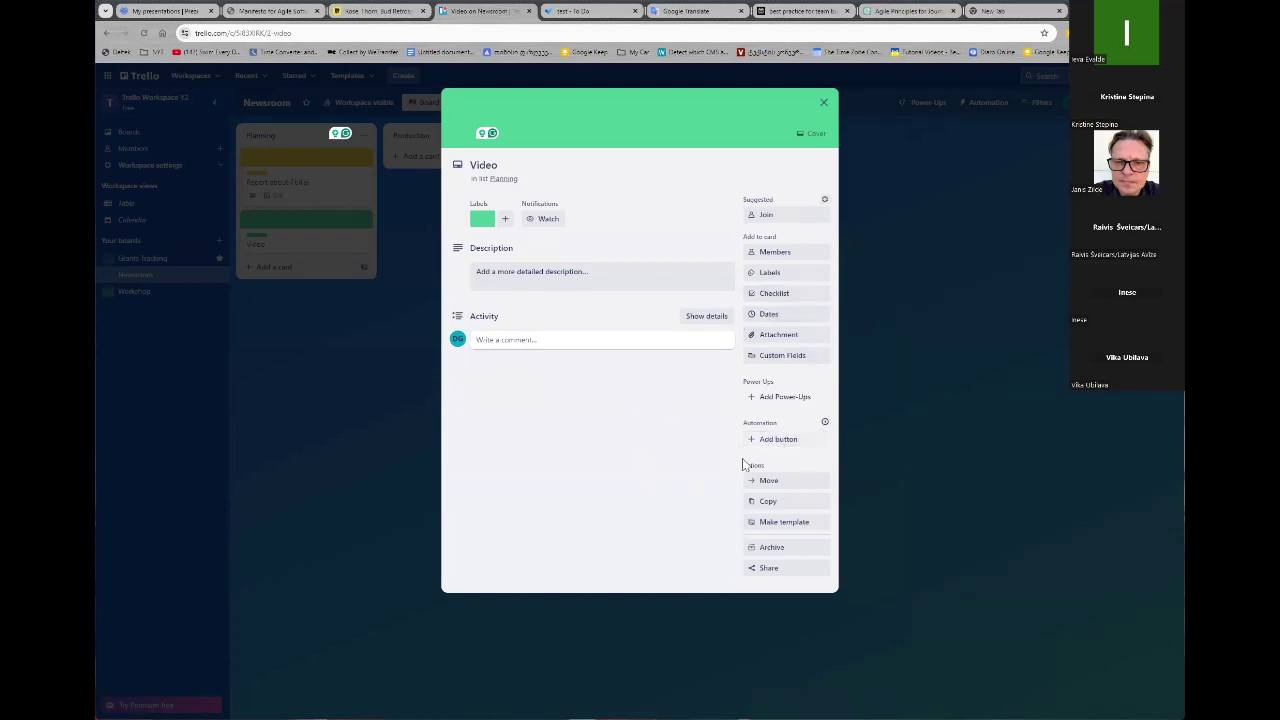
# Close the Video card, switch to Microsoft To Do and look through the completed tasks of the Media Program list
pyautogui.click(822, 104)
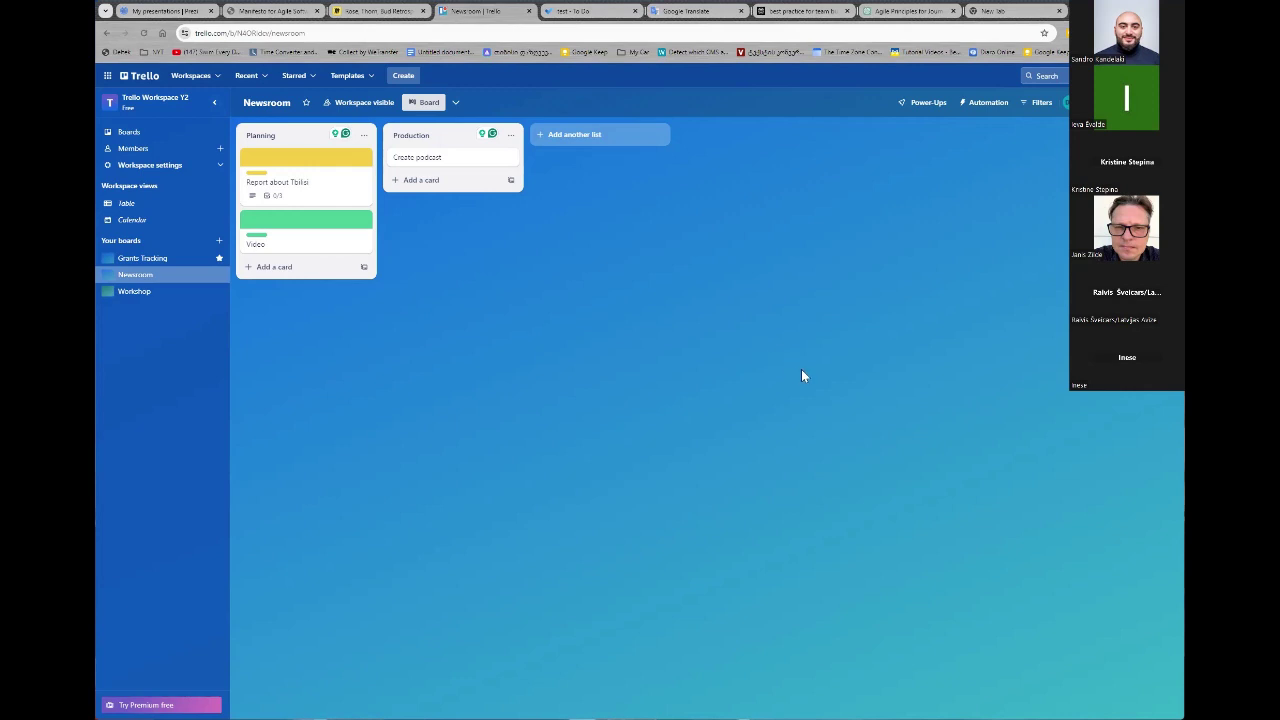
pyautogui.click(590, 12)
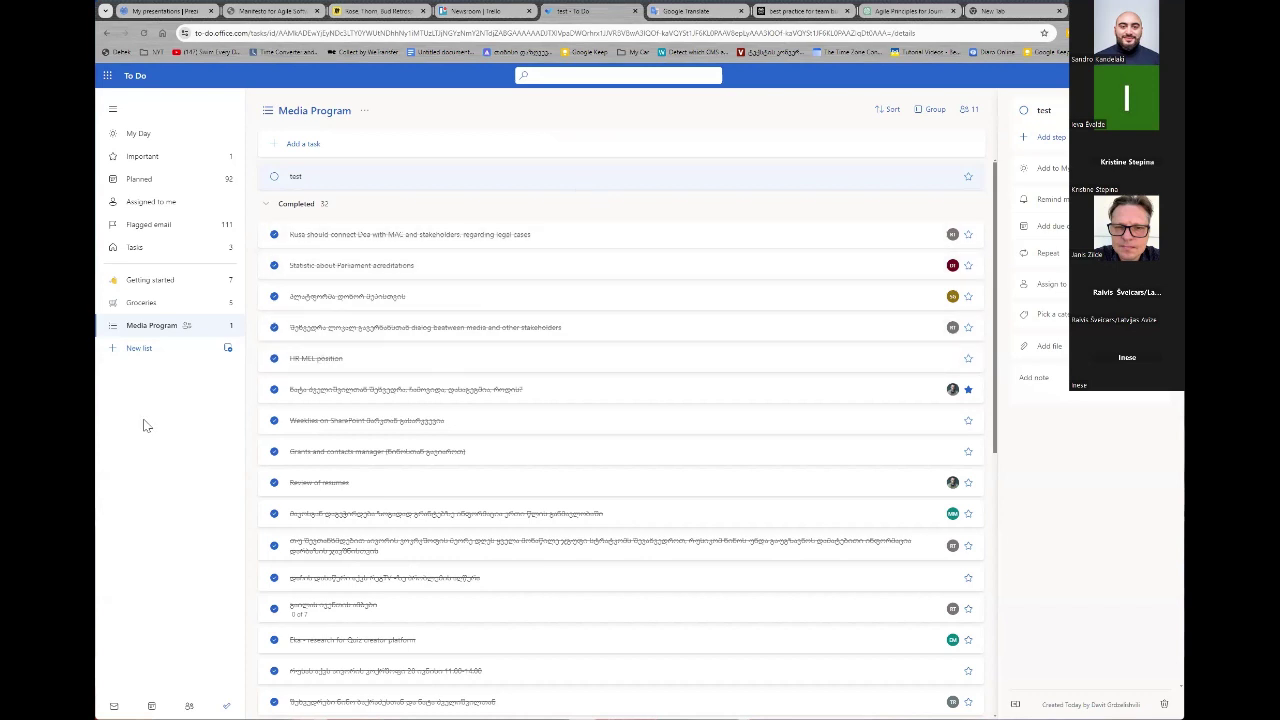
pyautogui.scroll(-2, 514, 285)
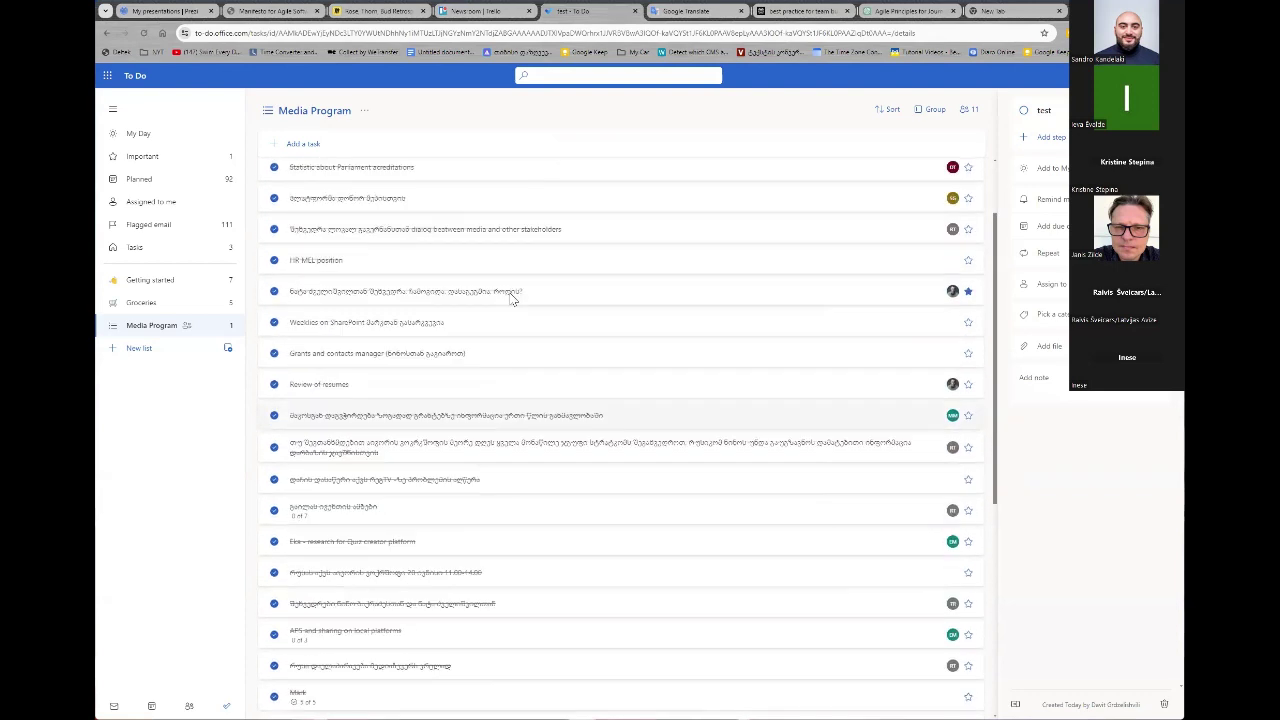
pyautogui.scroll(2, 497, 288)
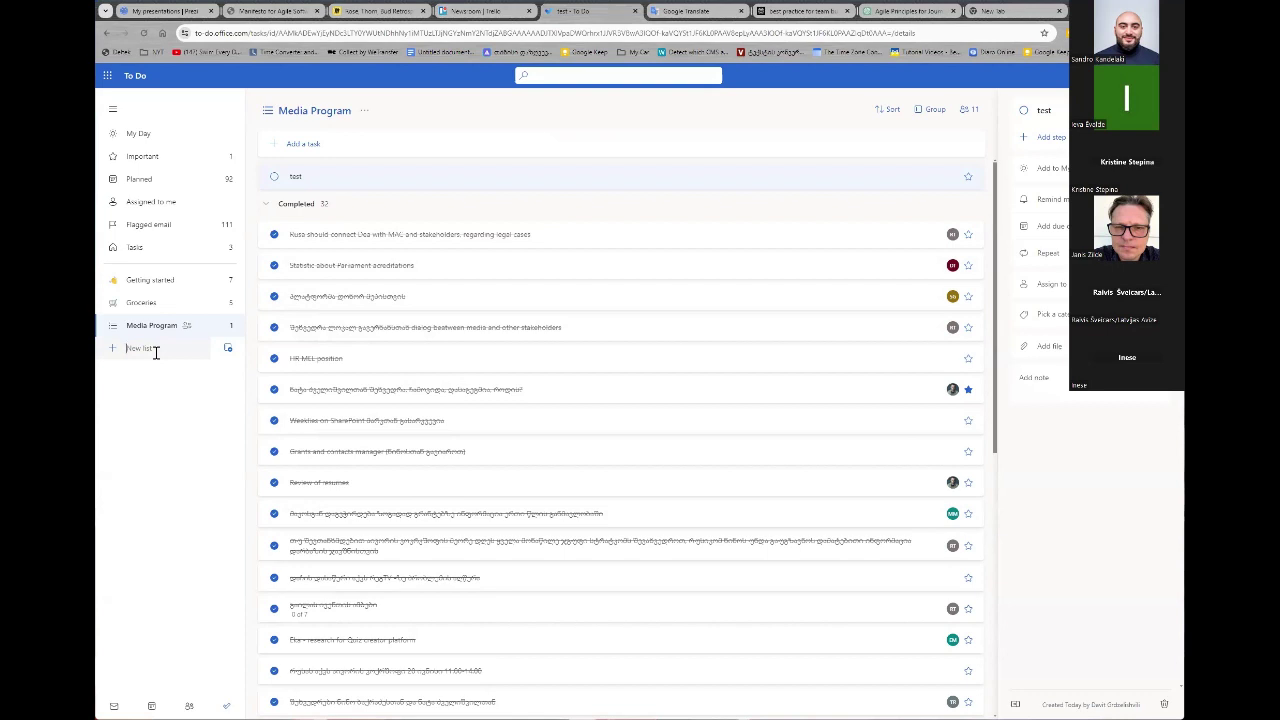
# Create a new task list named "Test", view its sharing options and close them
pyautogui.write('Test')
pyautogui.press('Return')
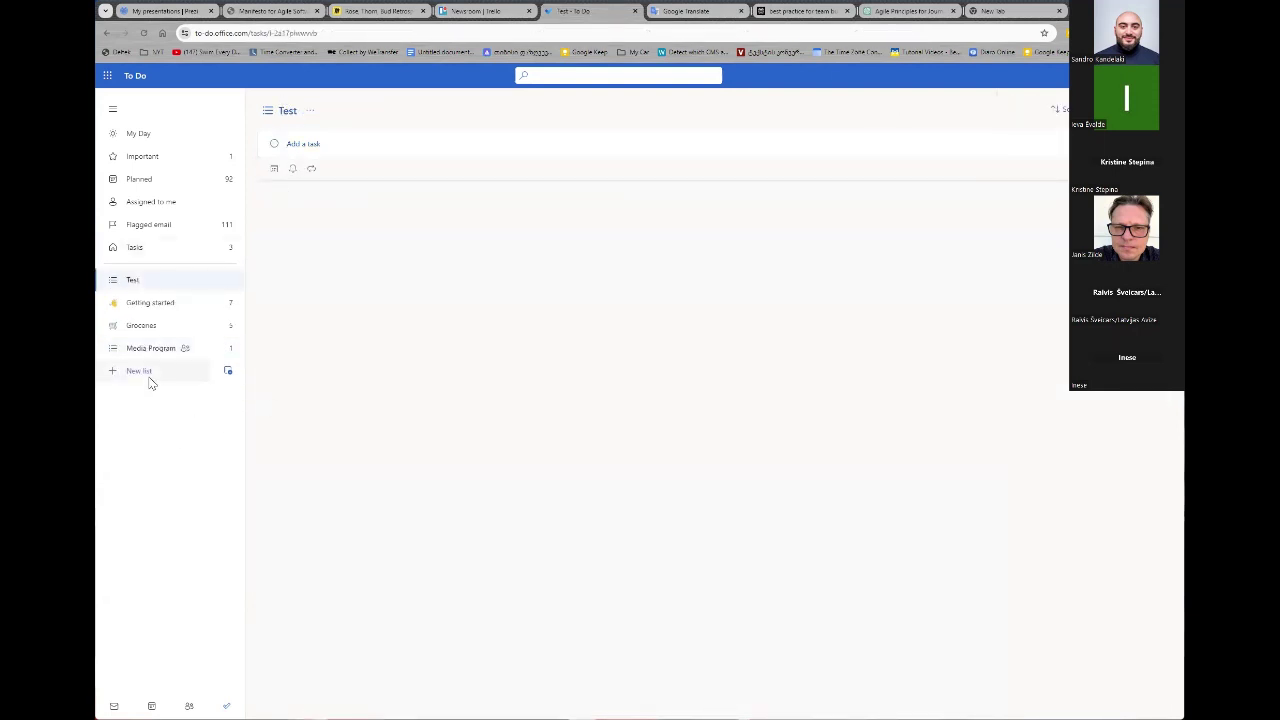
pyautogui.click(228, 374)
pyautogui.press('Escape')
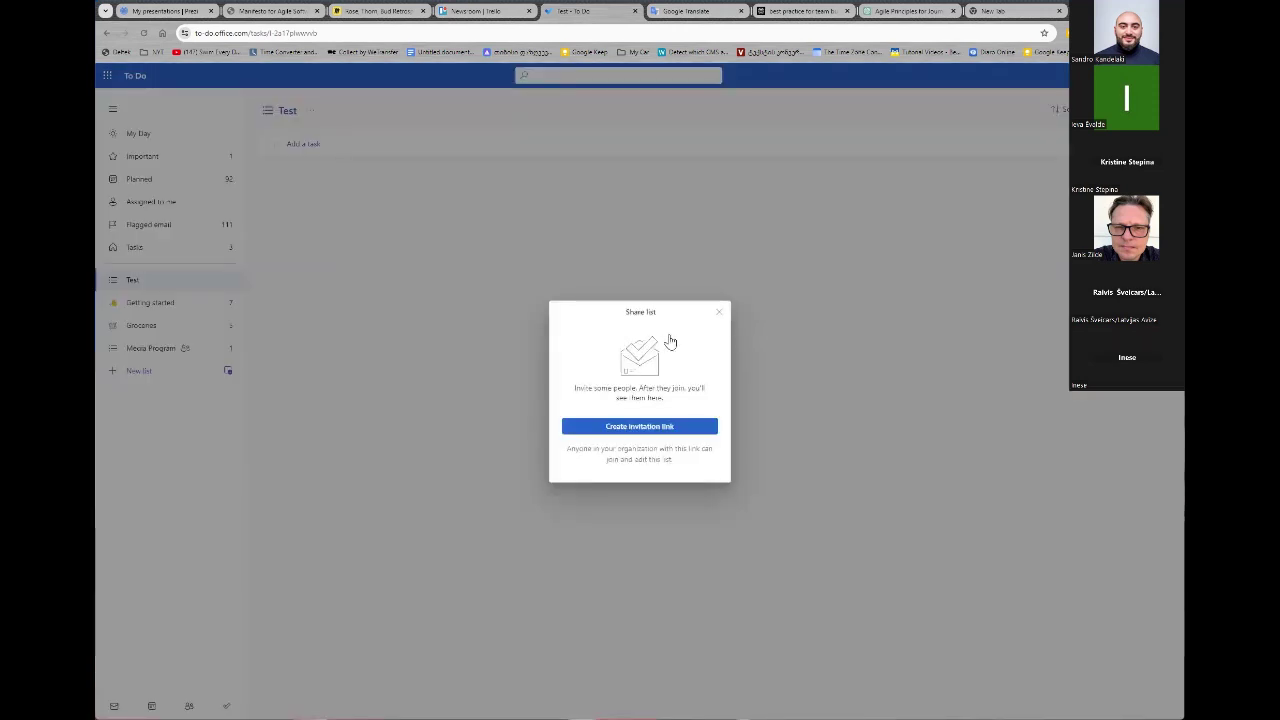
pyautogui.click(720, 316)
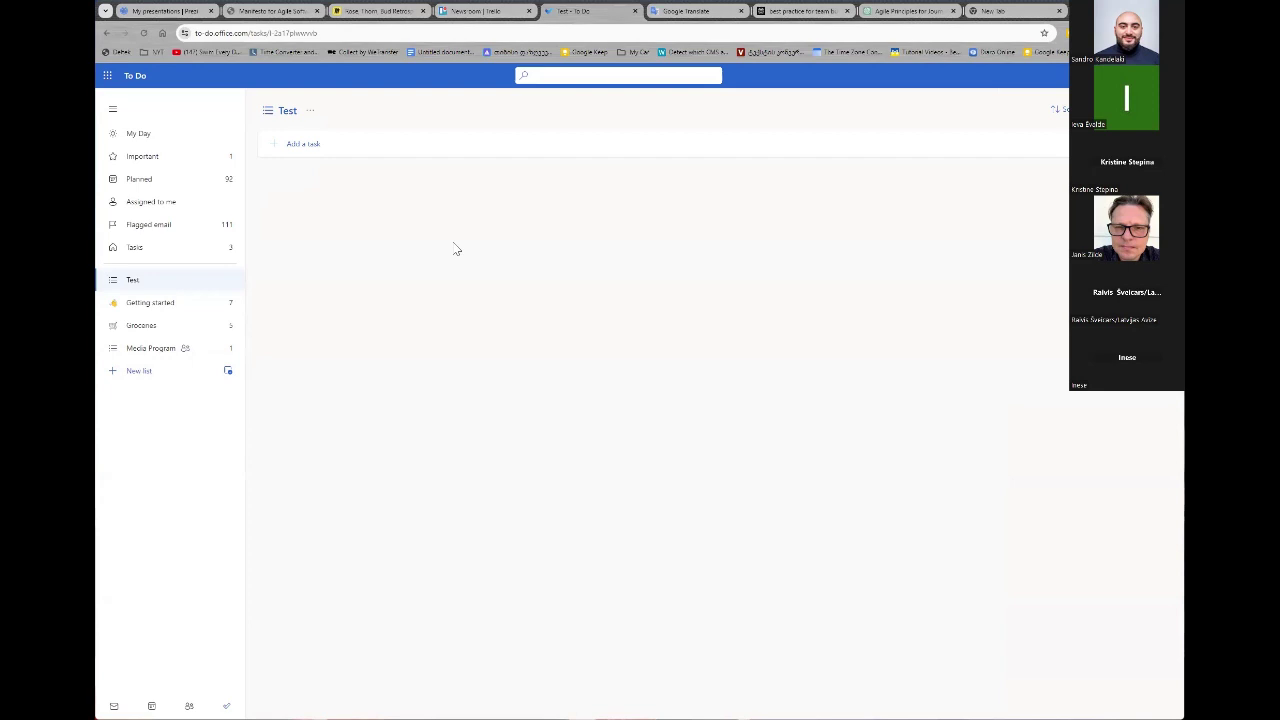
# Add a task named "Test" to the Test list and open its details
pyautogui.click(390, 141)
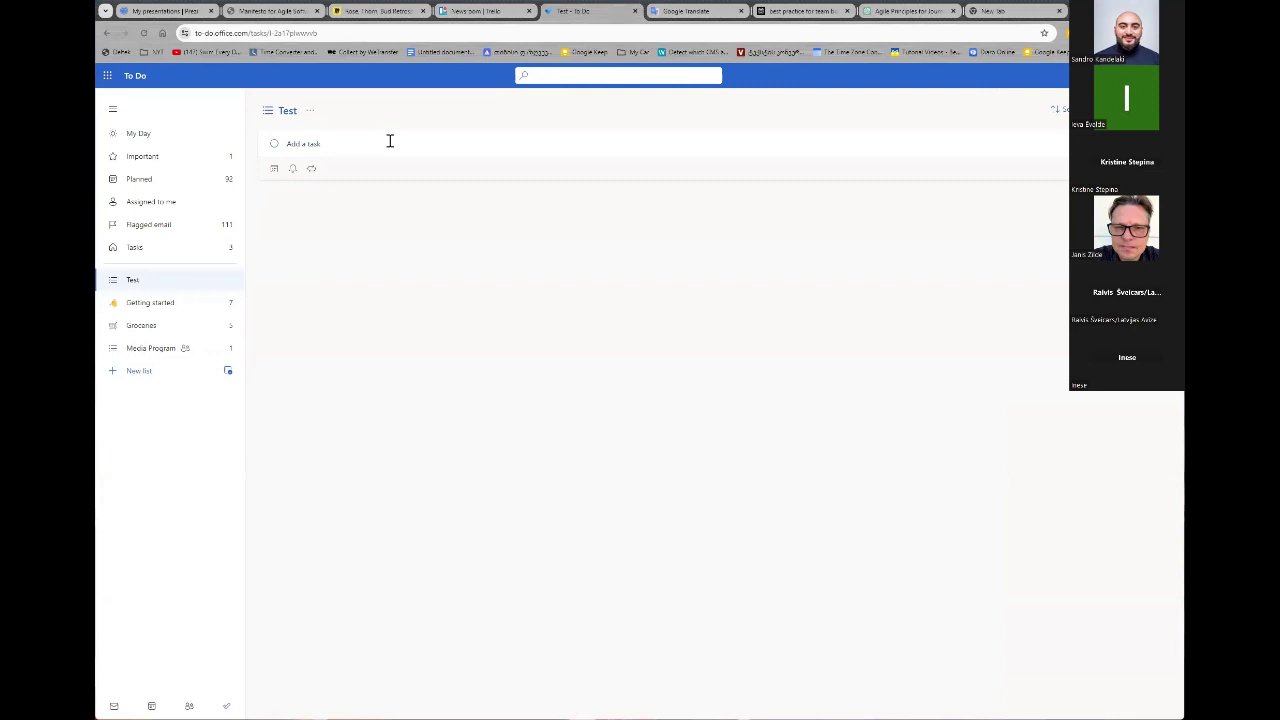
pyautogui.write('Test')
pyautogui.press('Return')
pyautogui.click(370, 199)
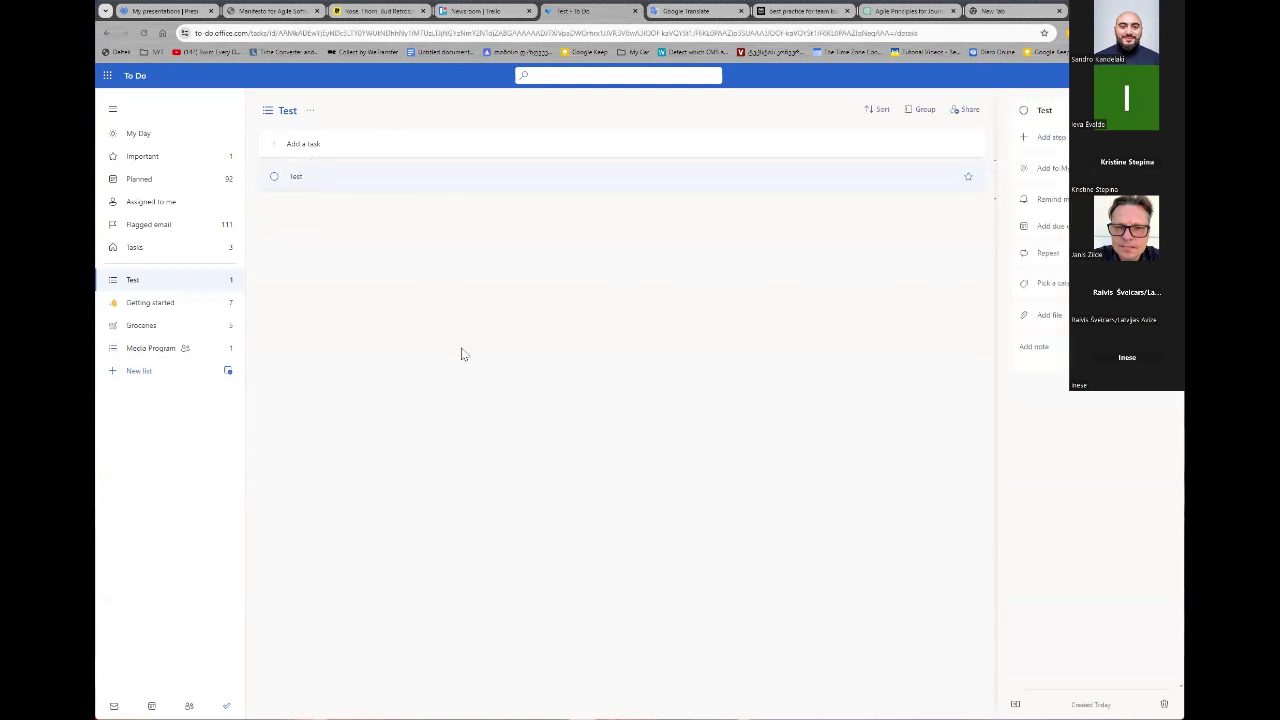
# Add a second task named "Test 2" to the Test list
pyautogui.click(397, 147)
pyautogui.write('Ttest')
pyautogui.press('BackSpace')
pyautogui.press('BackSpace')
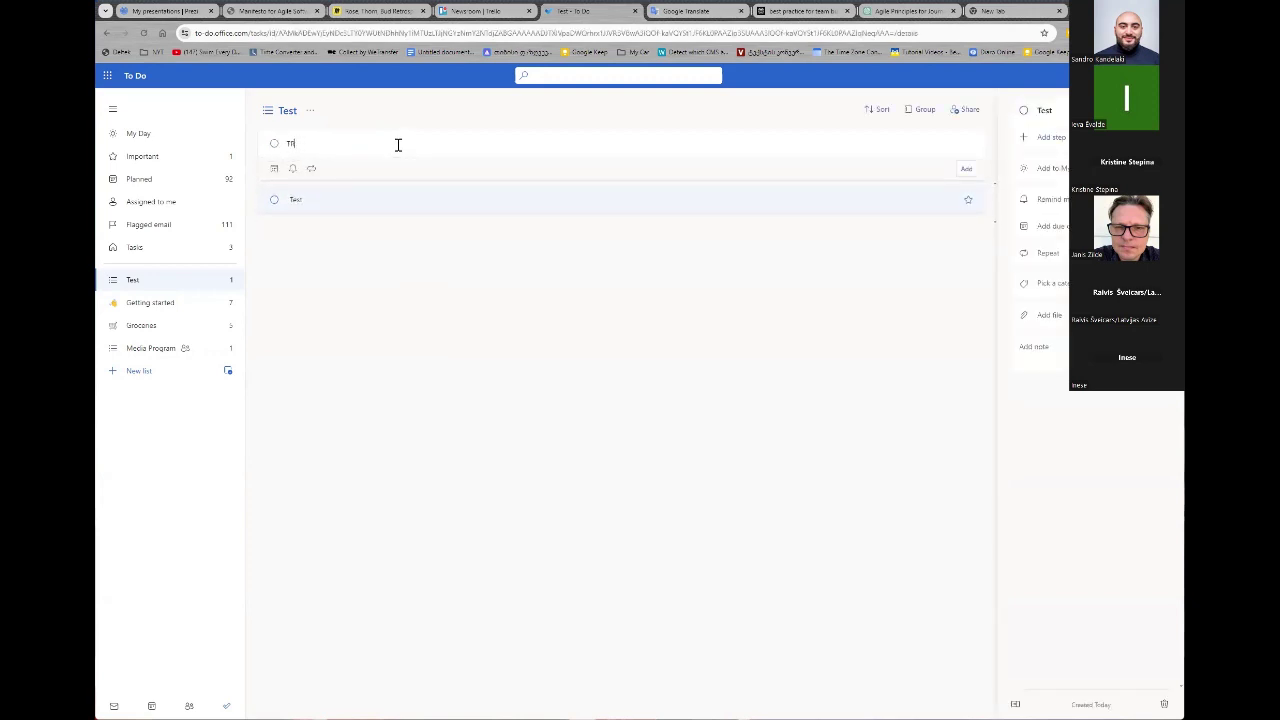
pyautogui.write('est 2')
pyautogui.doubleClick(733, 149)
pyautogui.click(966, 168)
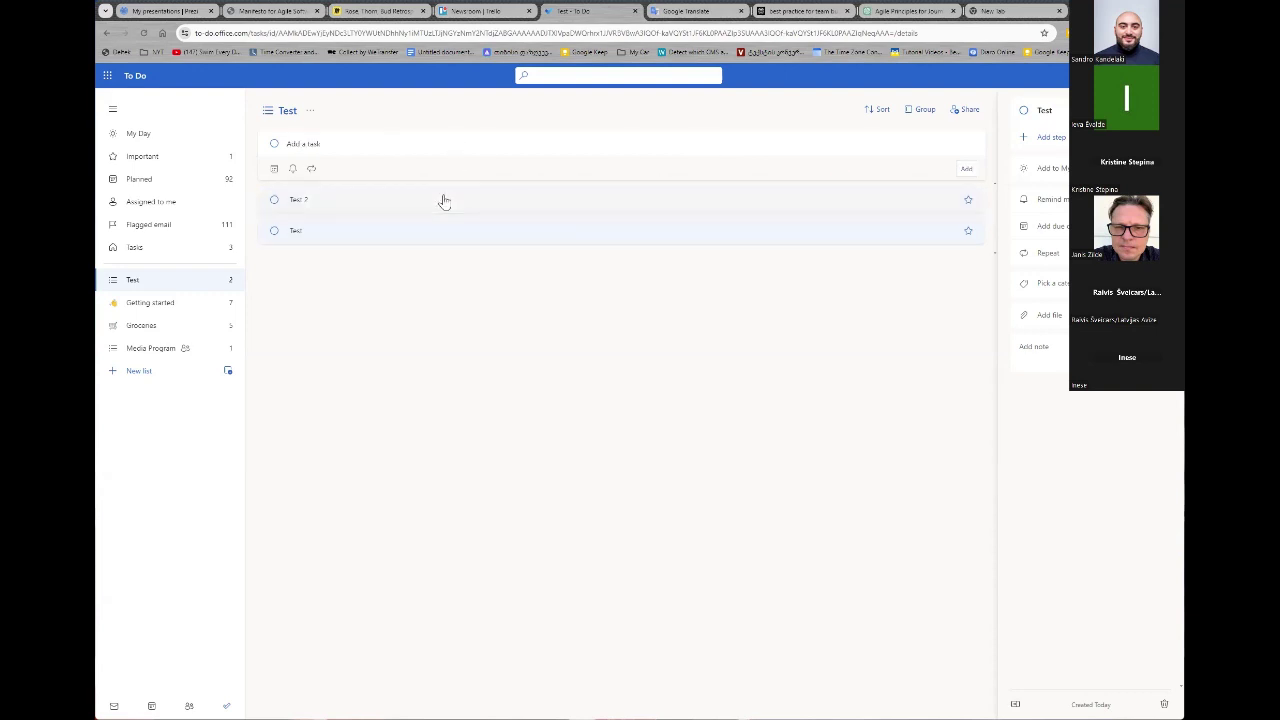
# Open the details of the Test 2 task and widen the details pane
pyautogui.click(440, 200)
pyautogui.click(457, 207)
pyautogui.click(460, 186)
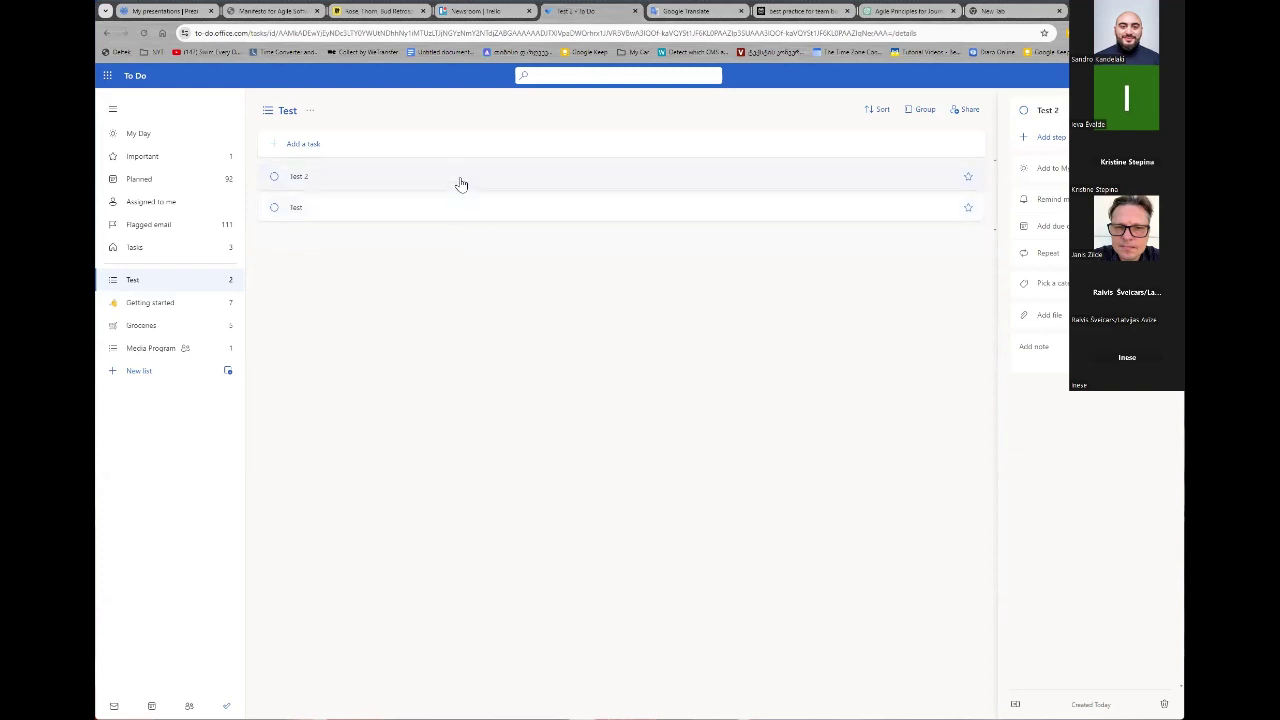
pyautogui.moveTo(995, 200); pyautogui.dragTo(881, 202)
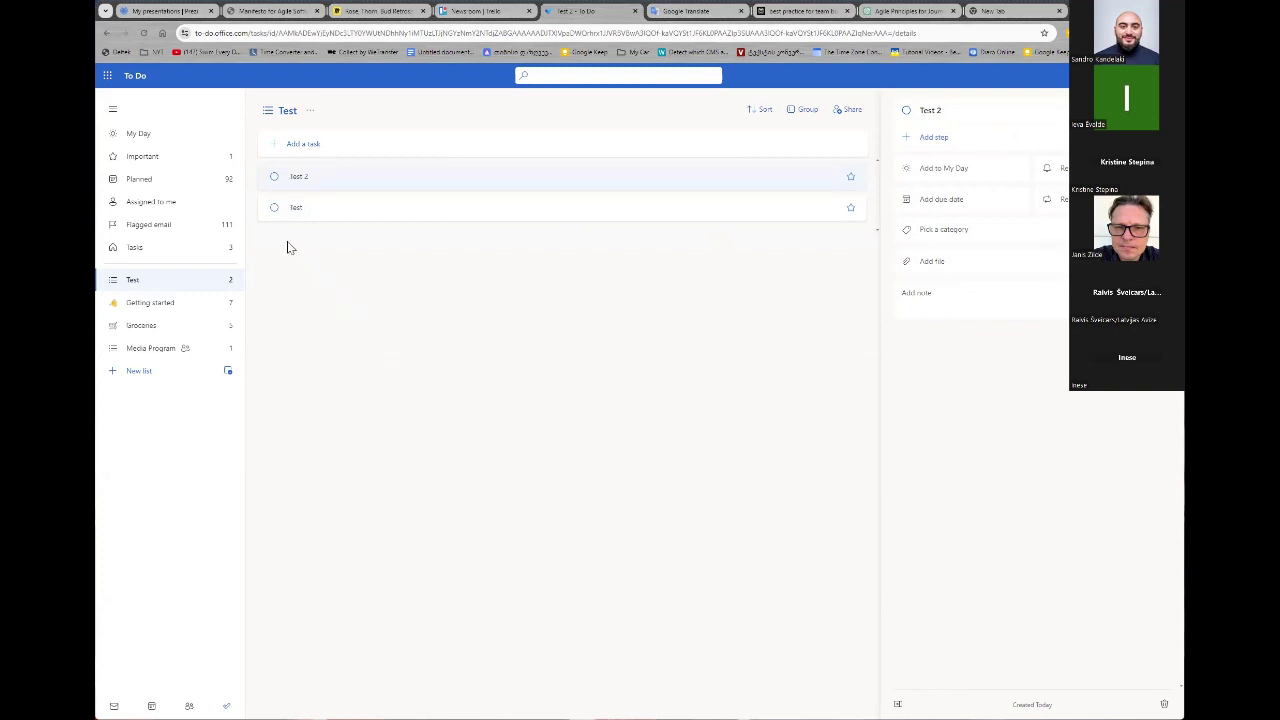
# Mark the Test and Test 2 tasks as completed
pyautogui.click(274, 208)
pyautogui.click(297, 209)
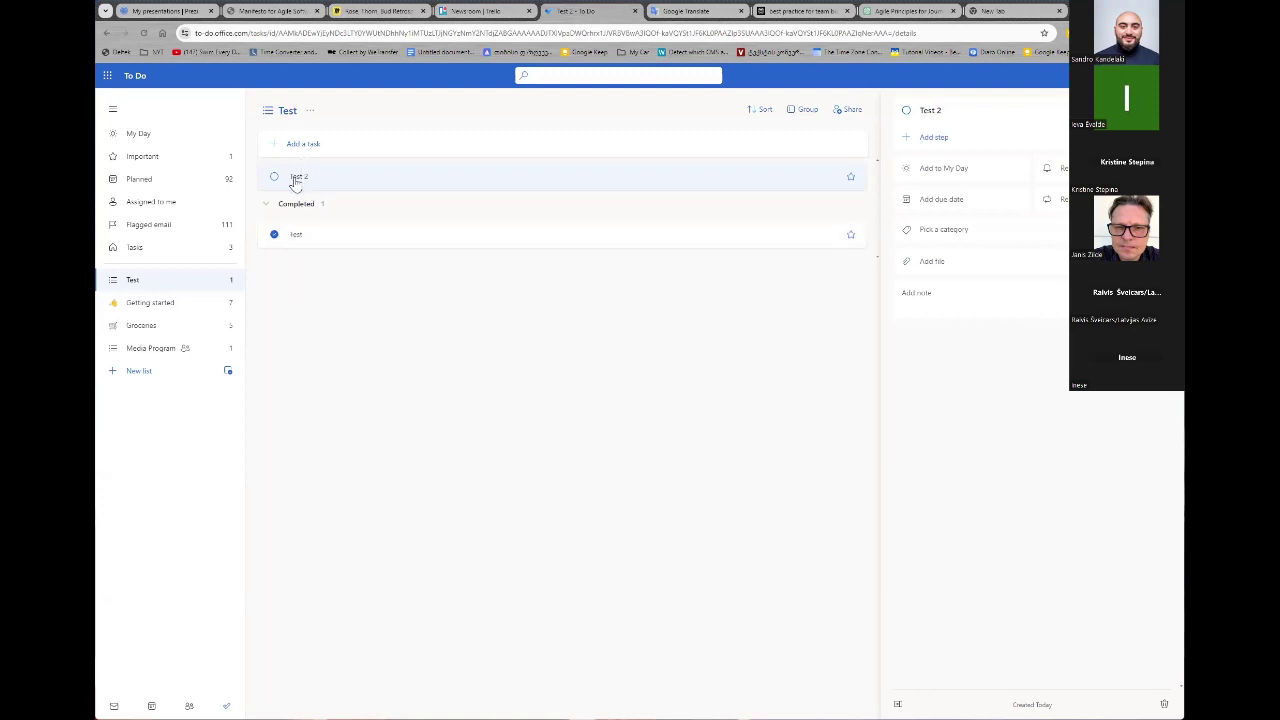
pyautogui.click(274, 176)
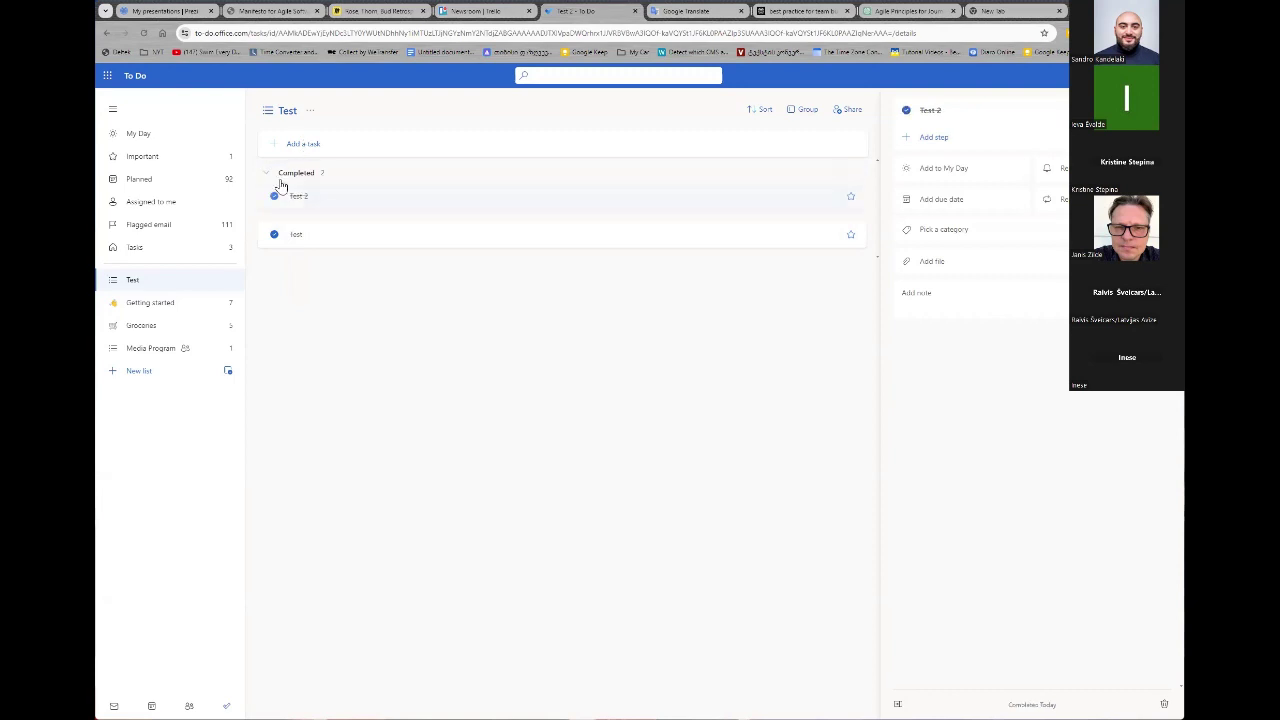
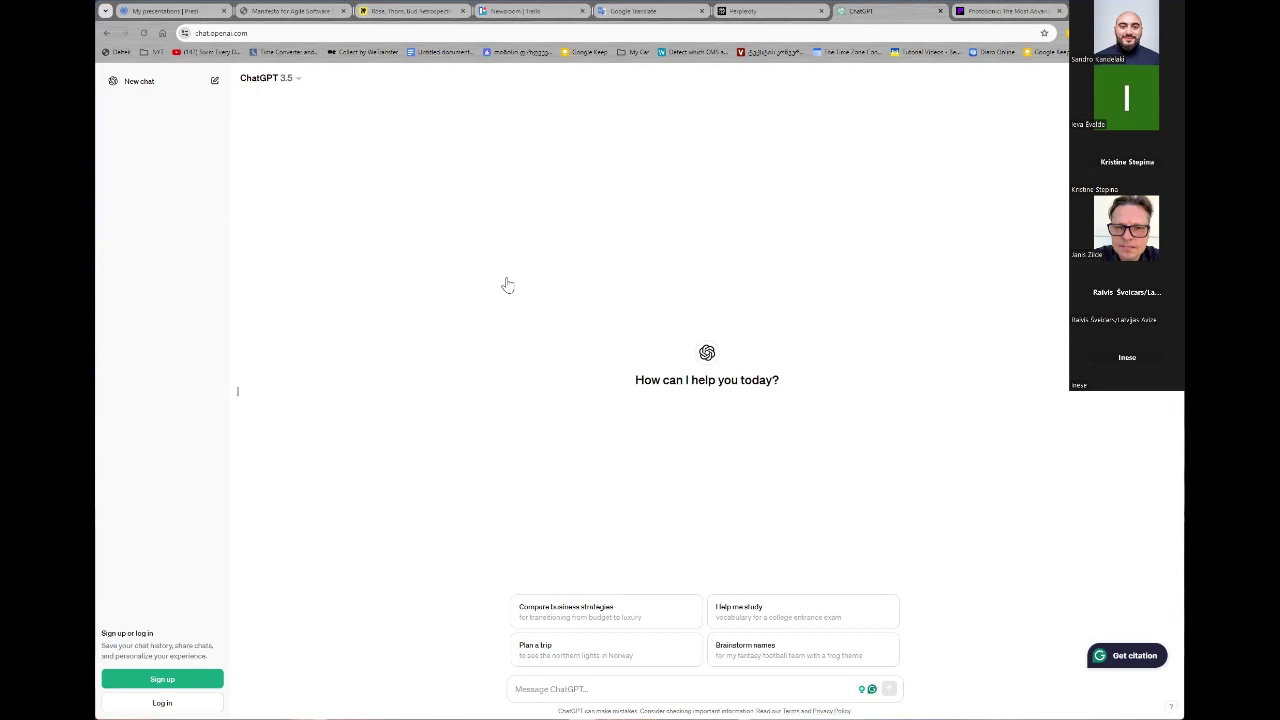
# Switch to ChatGPT and ask who a particular reporter is, giving the reporter's name
pyautogui.click(603, 680)
pyautogui.write('who')
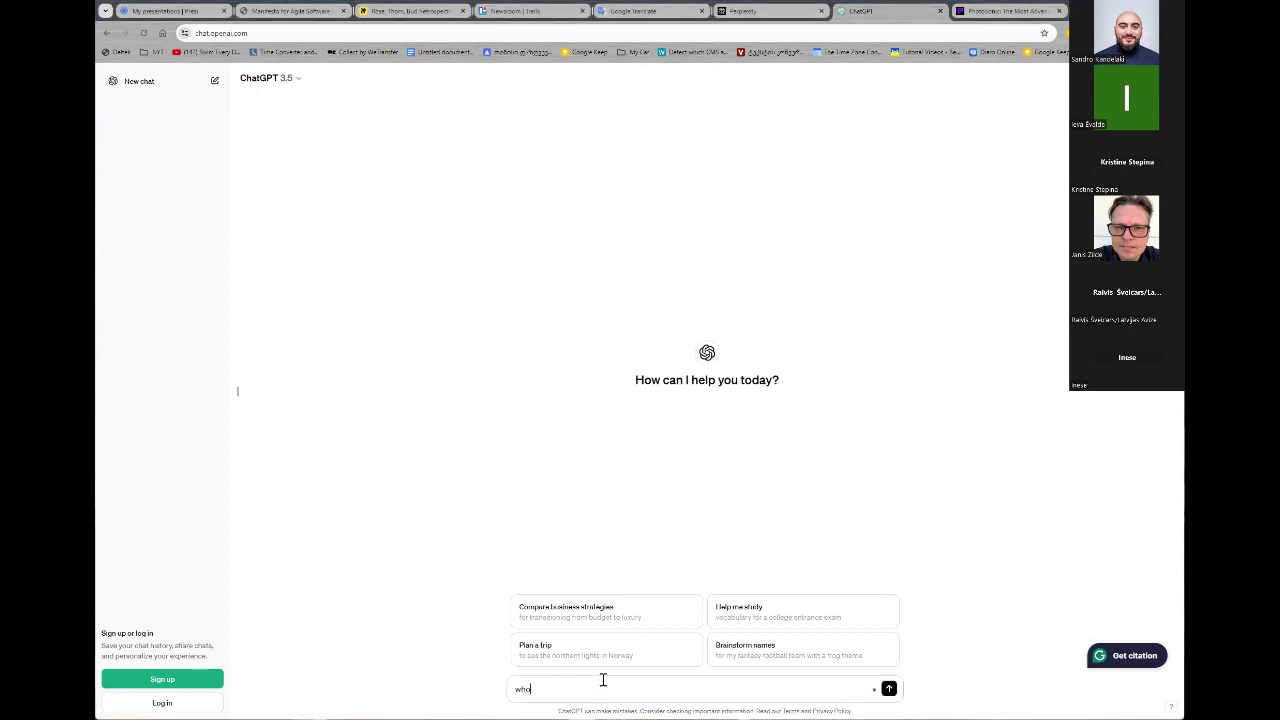
pyautogui.write(' is Dach')
pyautogui.press('BackSpace')
pyautogui.press('BackSpace')
pyautogui.press('BackSpace')
pyautogui.press('BackSpace')
pyautogui.press('BackSpace')
pyautogui.write('Reporter Dachi G')
pyautogui.press('Return')
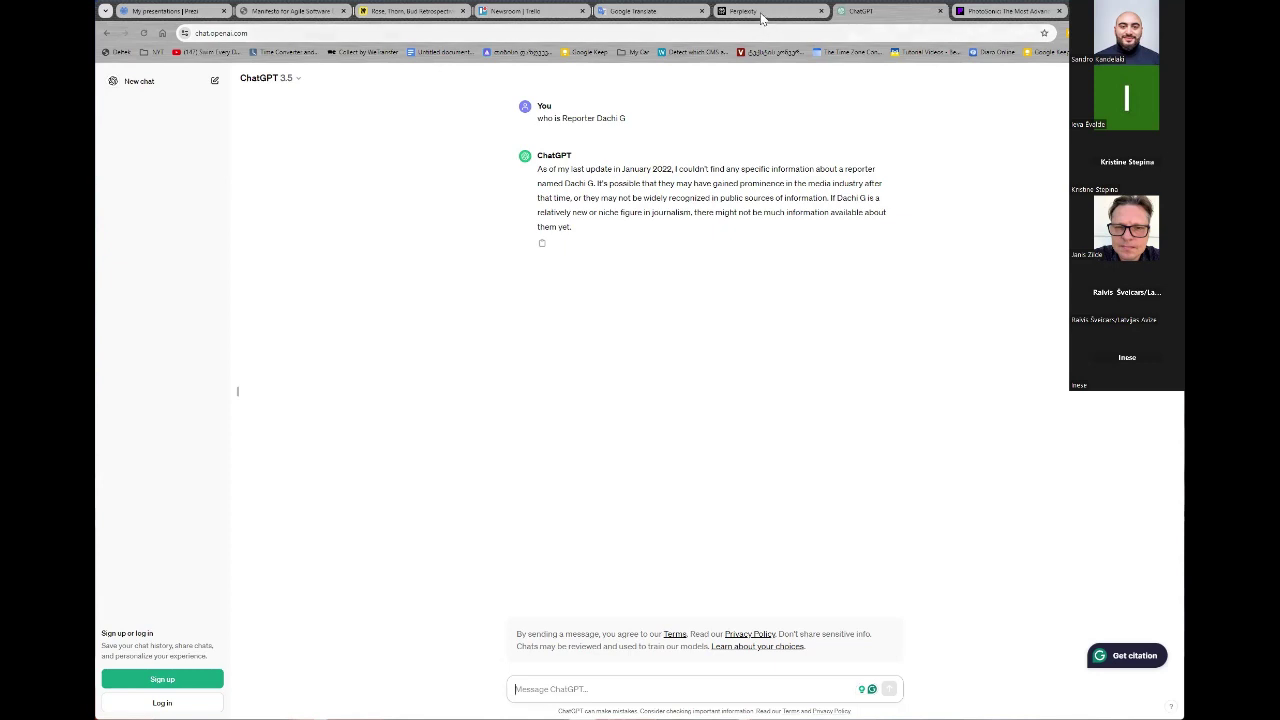
# Send ChatGPT a follow-up naming the same person and adding that they are a journalist from Georgia
pyautogui.moveTo(762, 14)
pyautogui.write('Dac')
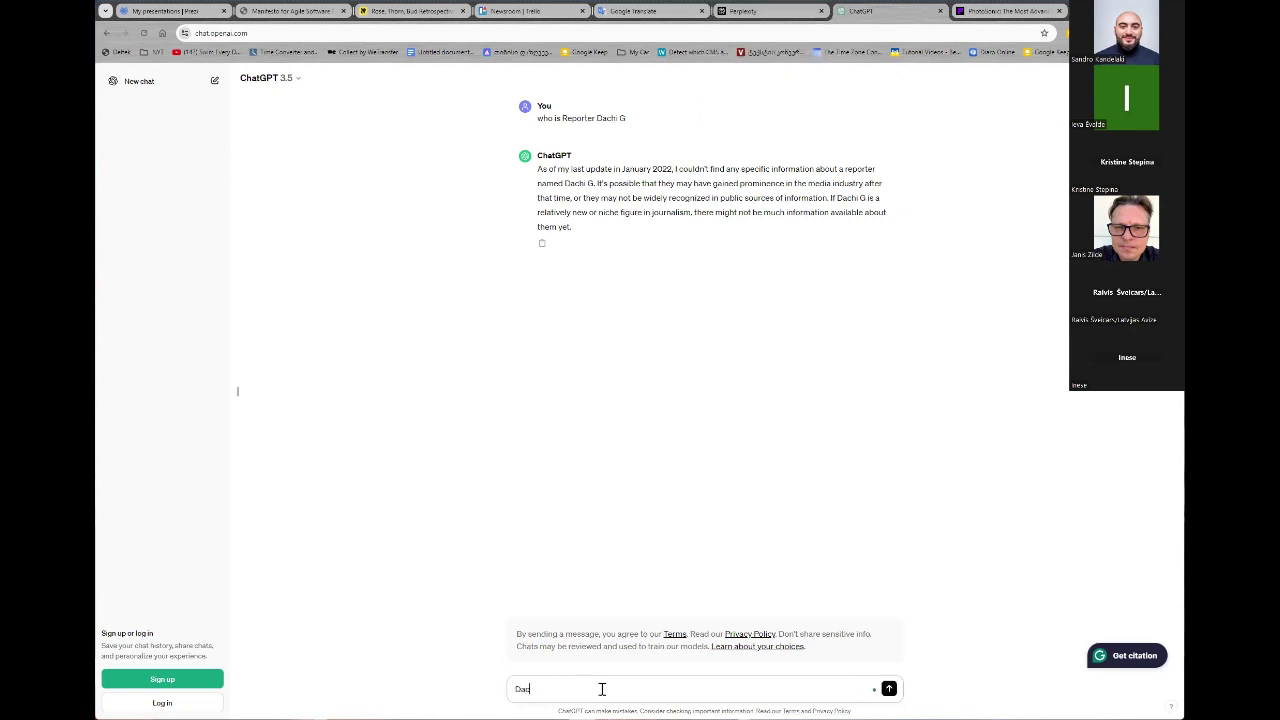
pyautogui.write('hi from Georg')
pyautogui.press('BackSpace')
pyautogui.press('BackSpace')
pyautogui.press('BackSpace')
pyautogui.press('BackSpace')
pyautogui.write('orgia, Repjournalist')
pyautogui.press('Return')
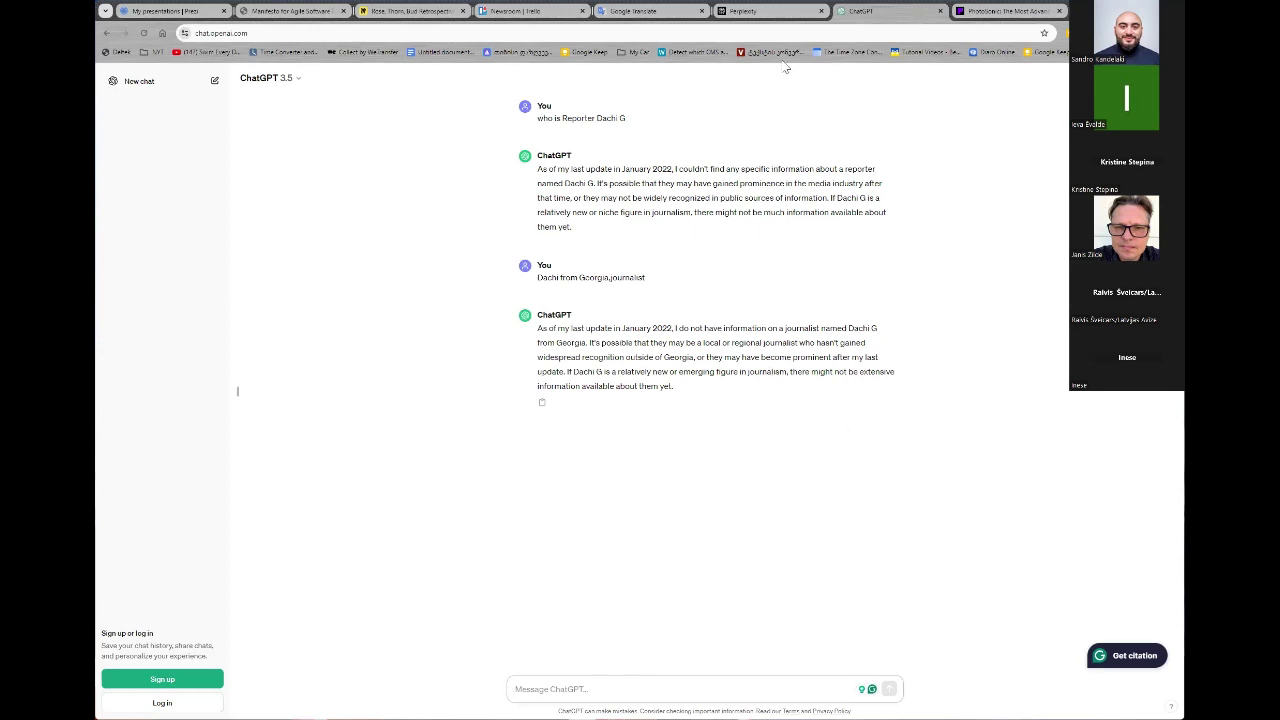
# Switch to Perplexity and submit the prompt "Tell me about Fortuna"
pyautogui.click(786, 16)
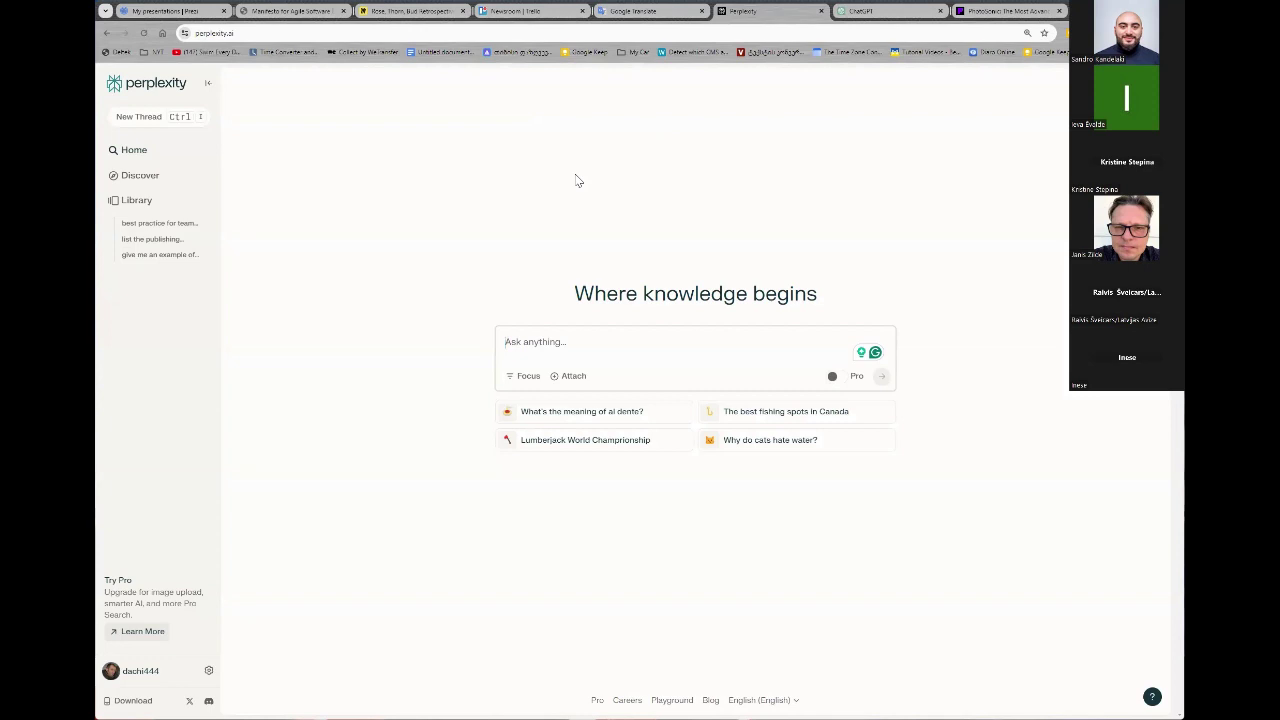
pyautogui.click(561, 342)
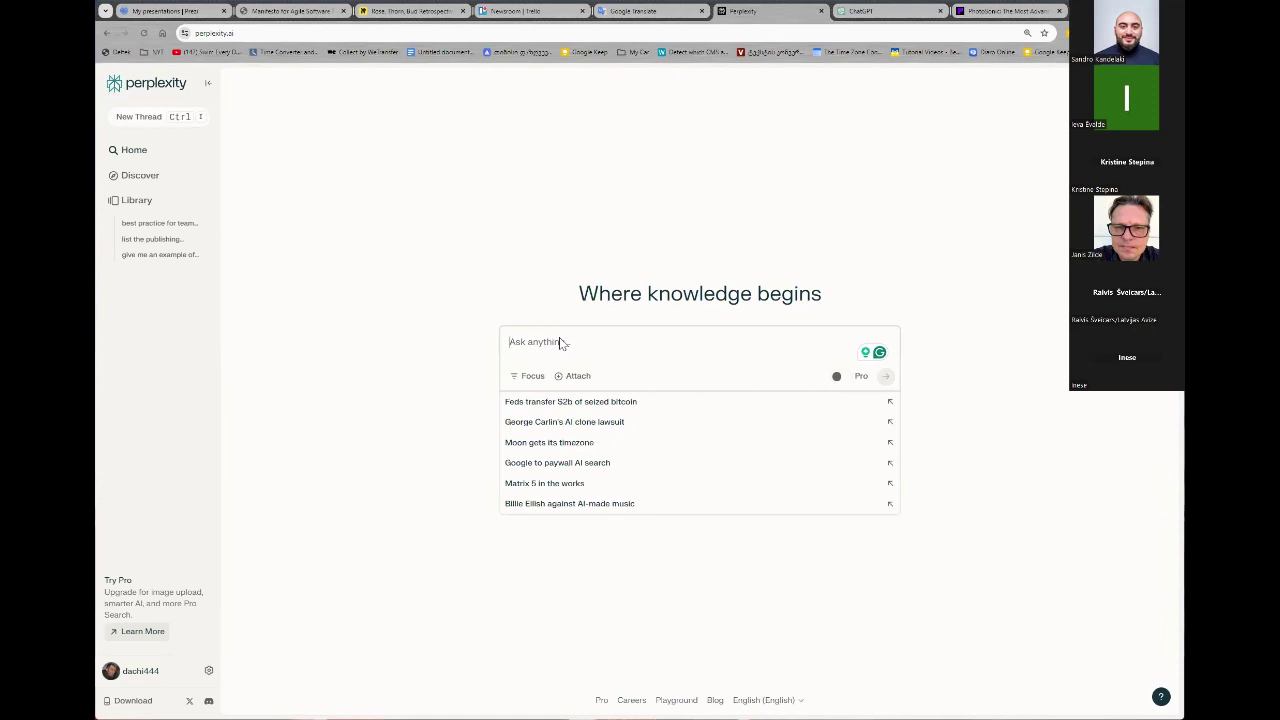
pyautogui.write('Tell me')
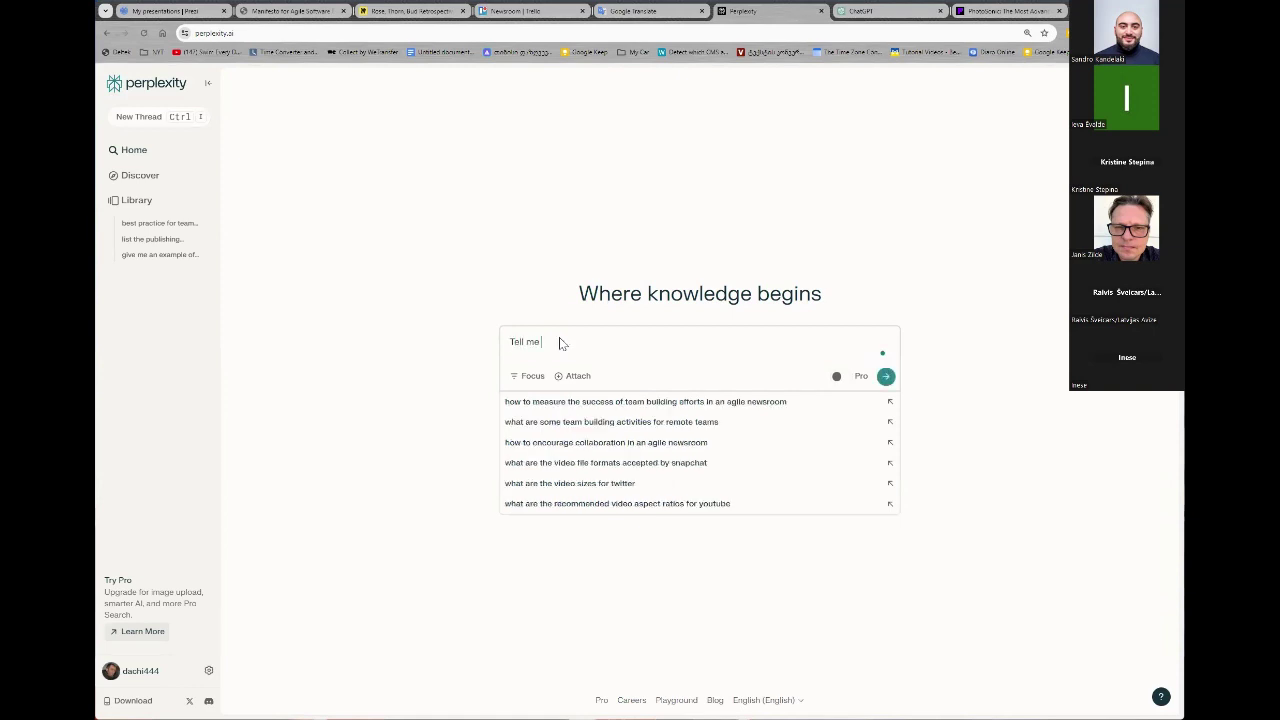
pyautogui.write(' about For')
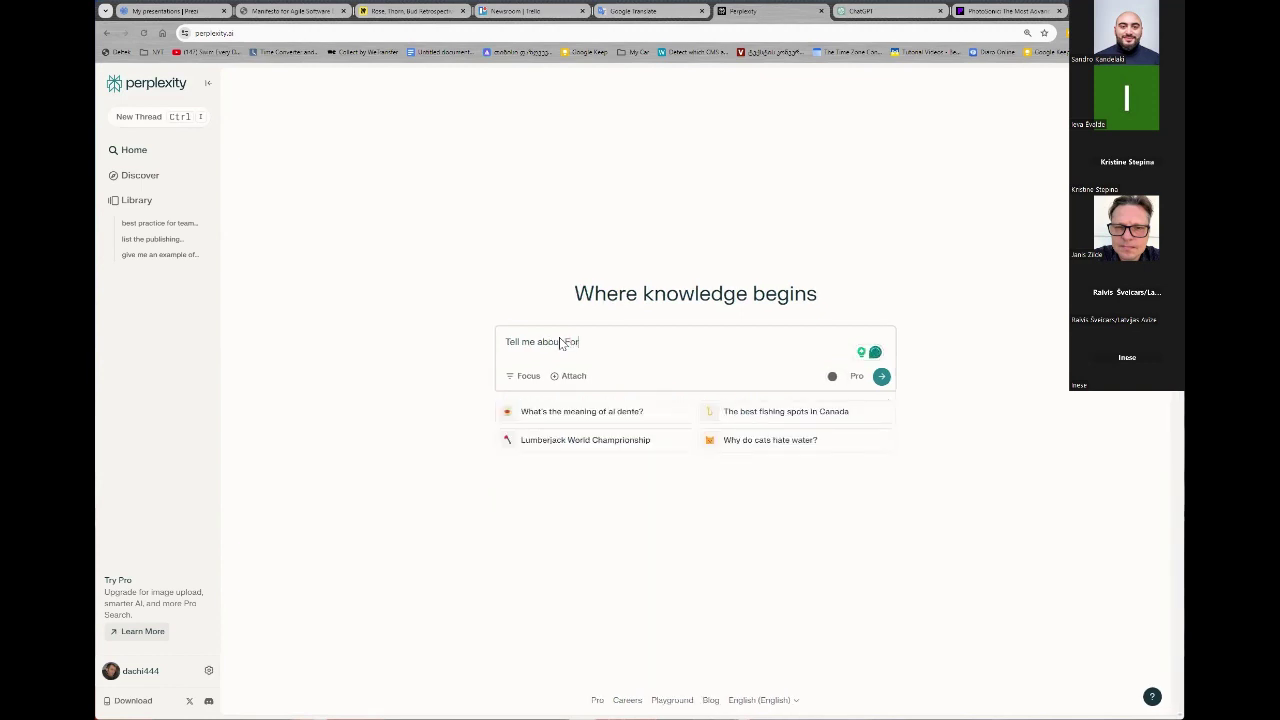
pyautogui.write('tuna')
pyautogui.press('Return')
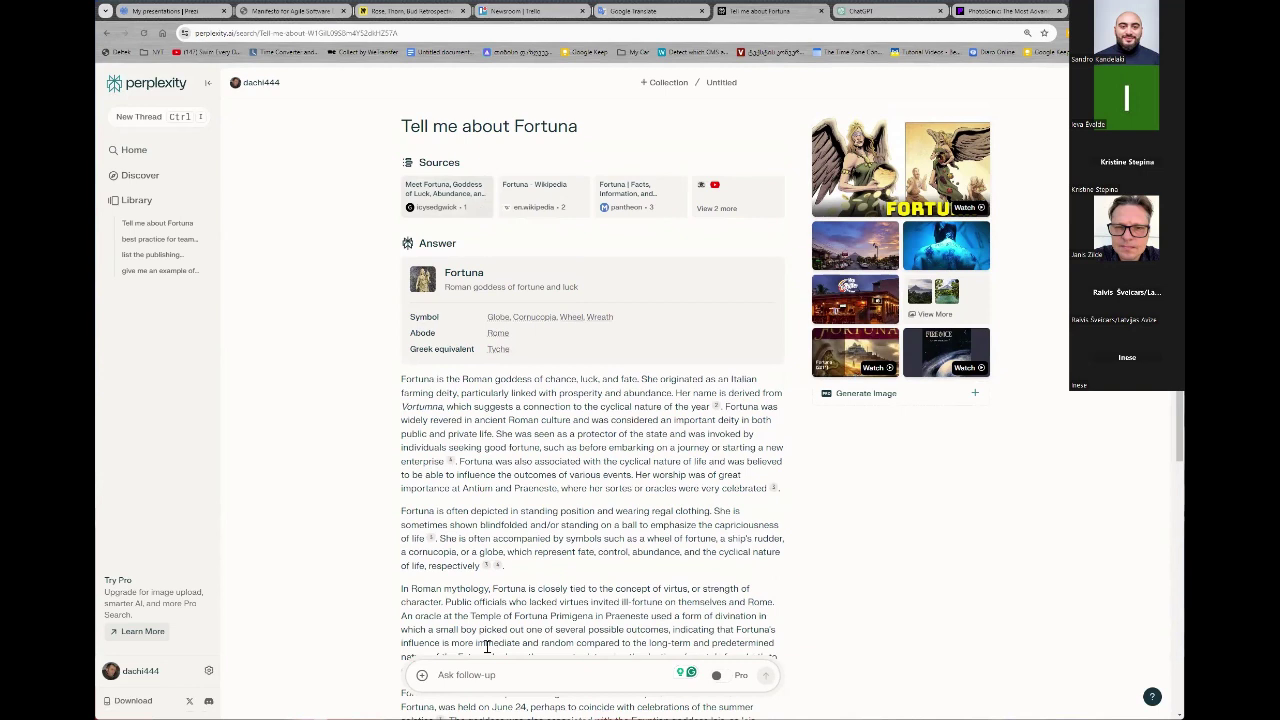
# Ask the follow-up "Radio Fortuna from Georgia" in the same thread and view its answer
pyautogui.write('Ra')
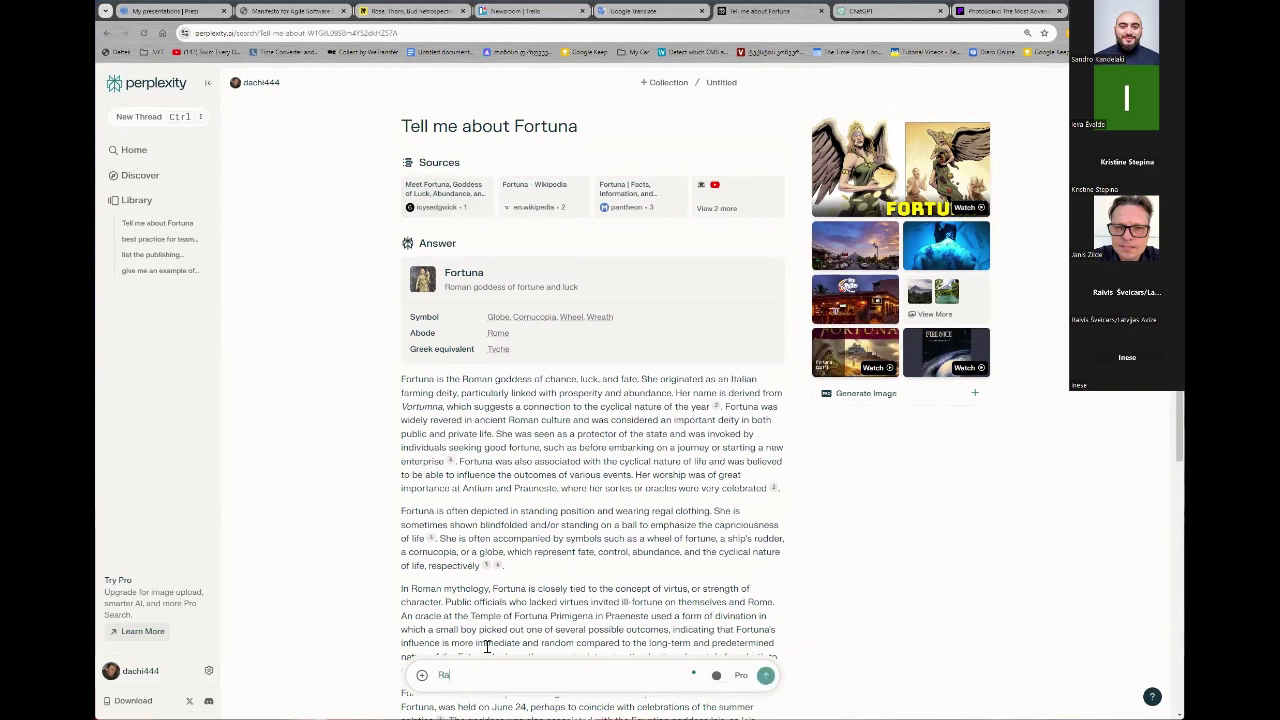
pyautogui.write('dio Fortuna from Georgia')
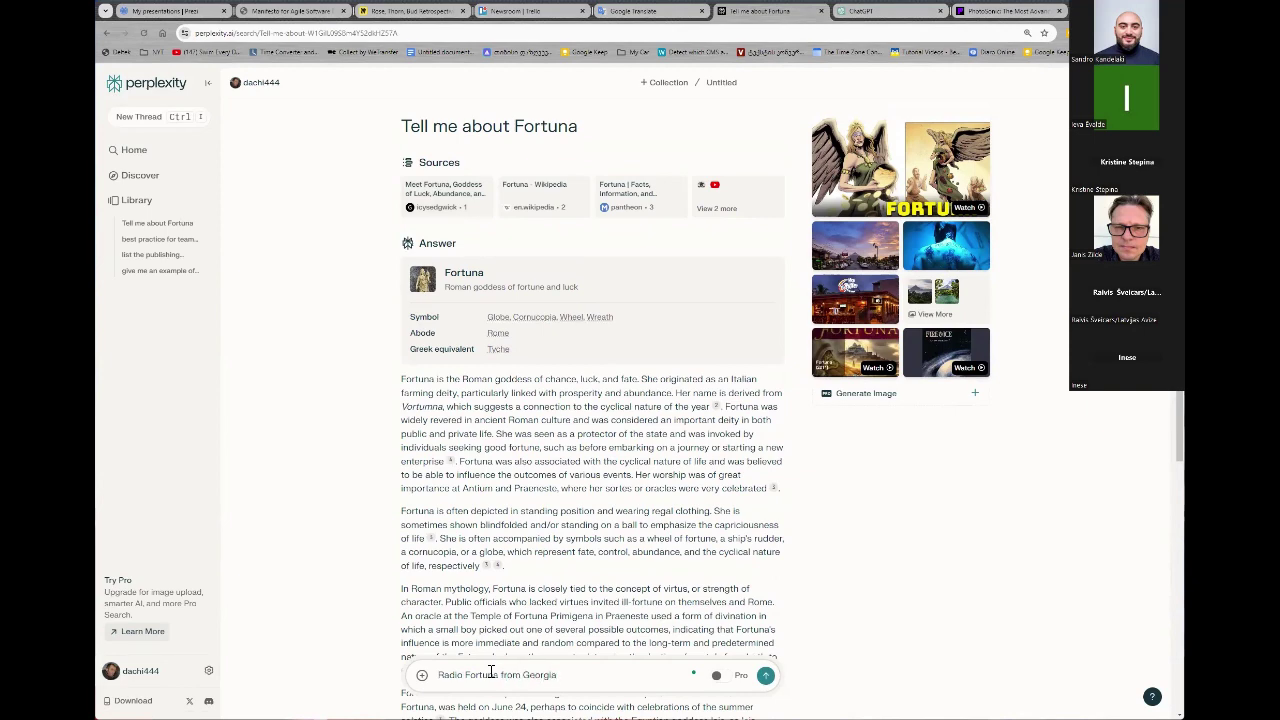
pyautogui.press('Return')
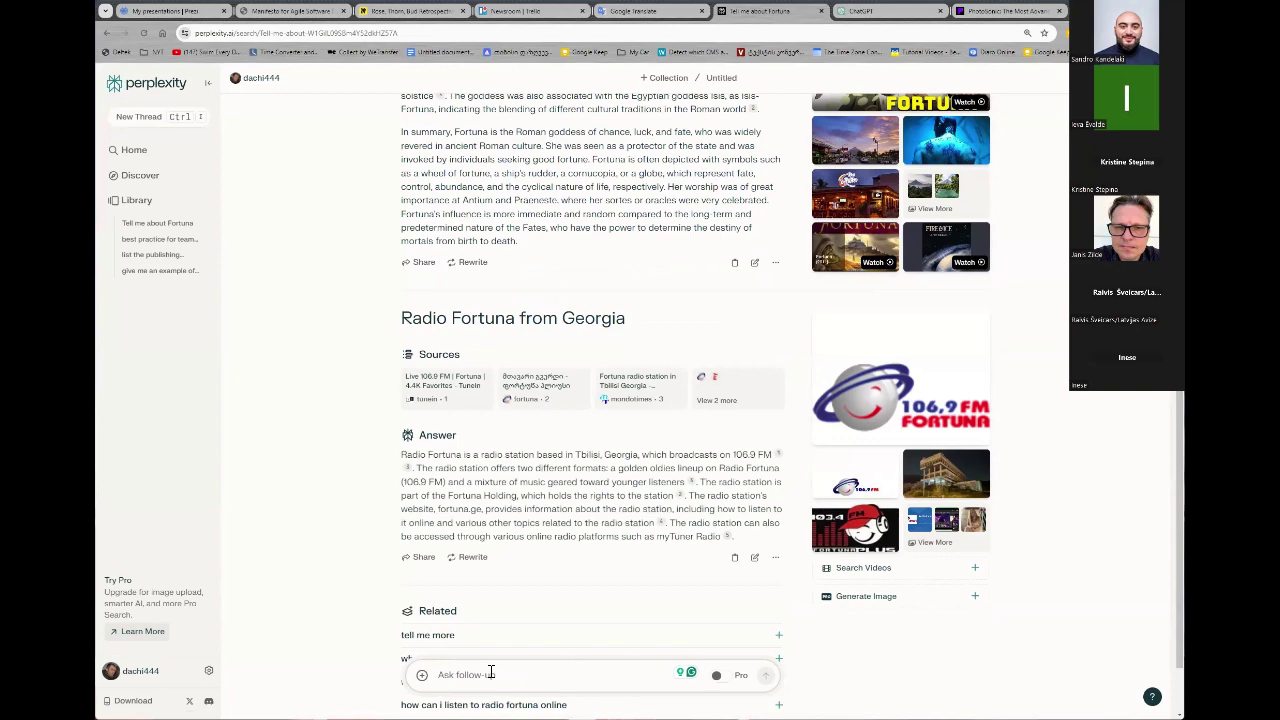
pyautogui.scroll(-2, 578, 578)
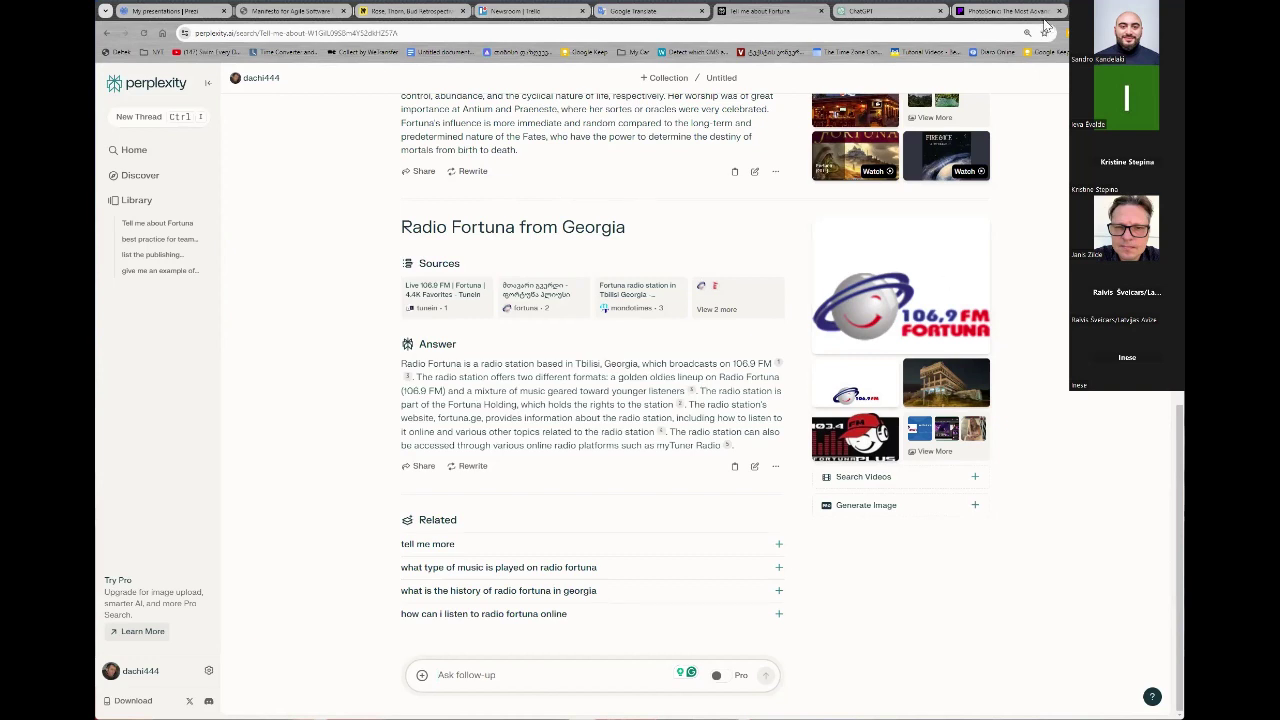
# Switch to PhotoSonic and generate images from the text prompt "Cat in the field"
pyautogui.click(1005, 12)
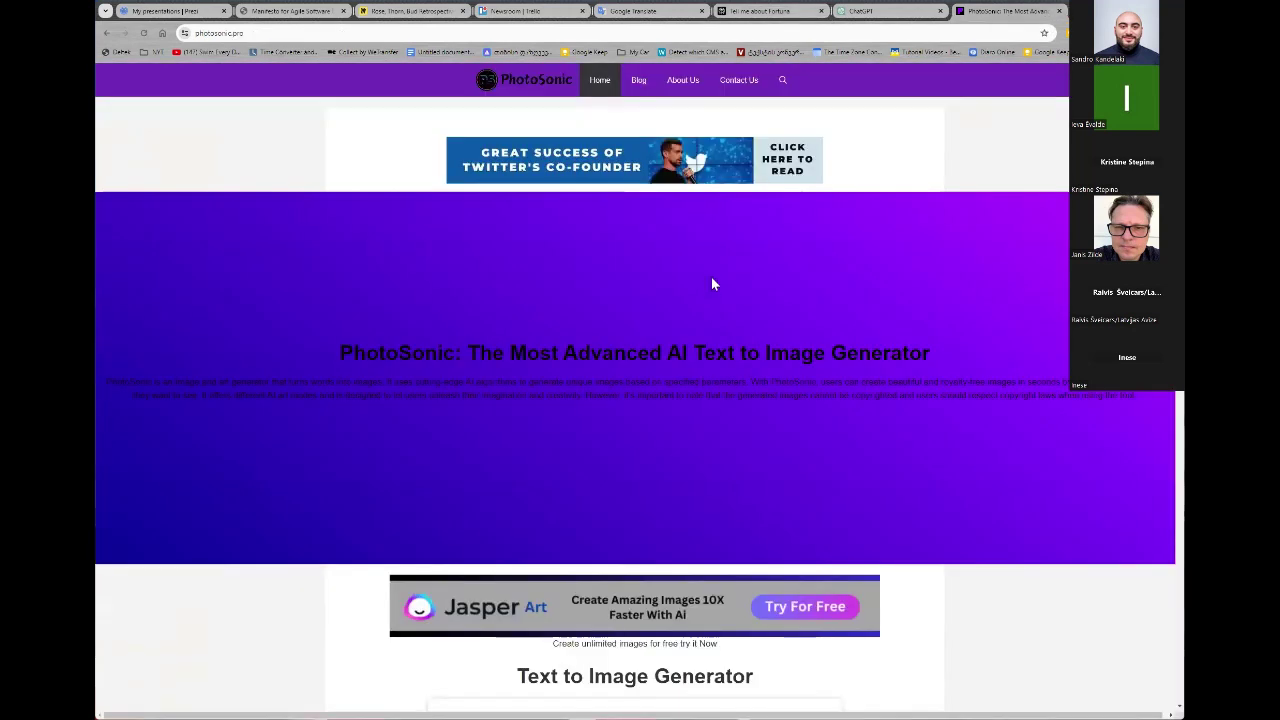
pyautogui.scroll(-2, 456, 281)
pyautogui.scroll(-4, 455, 281)
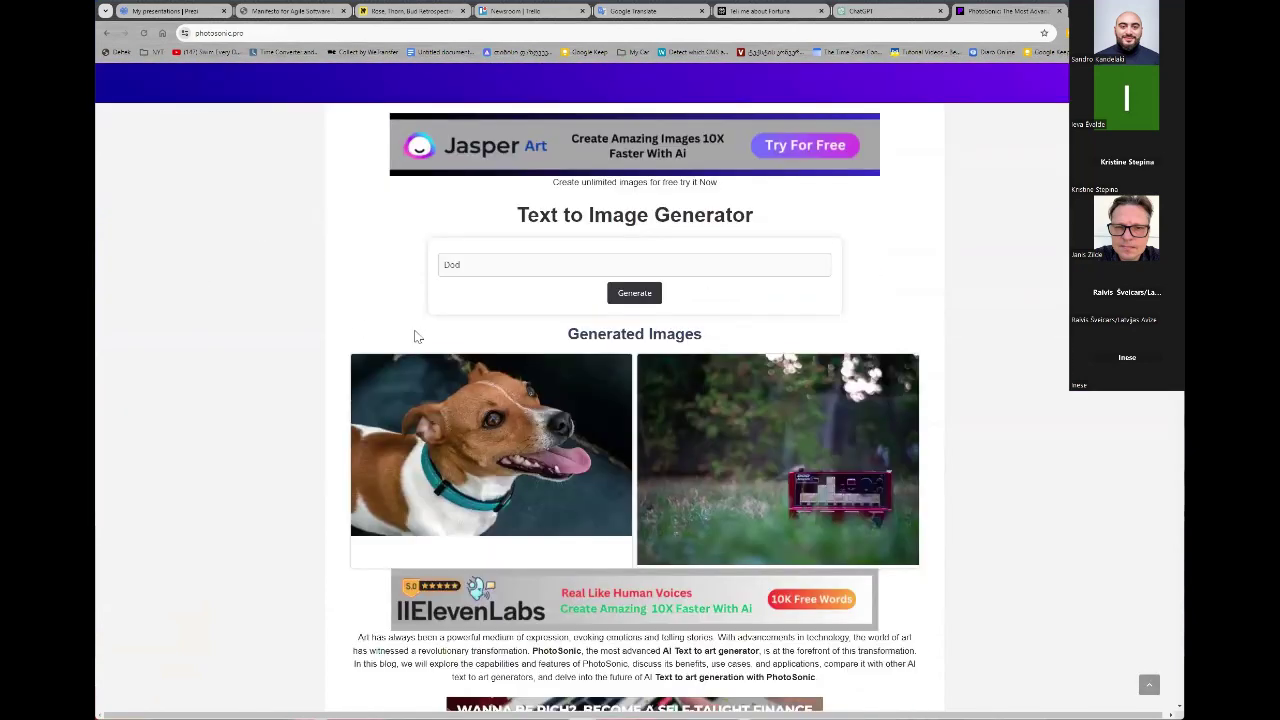
pyautogui.scroll(-2, 414, 334)
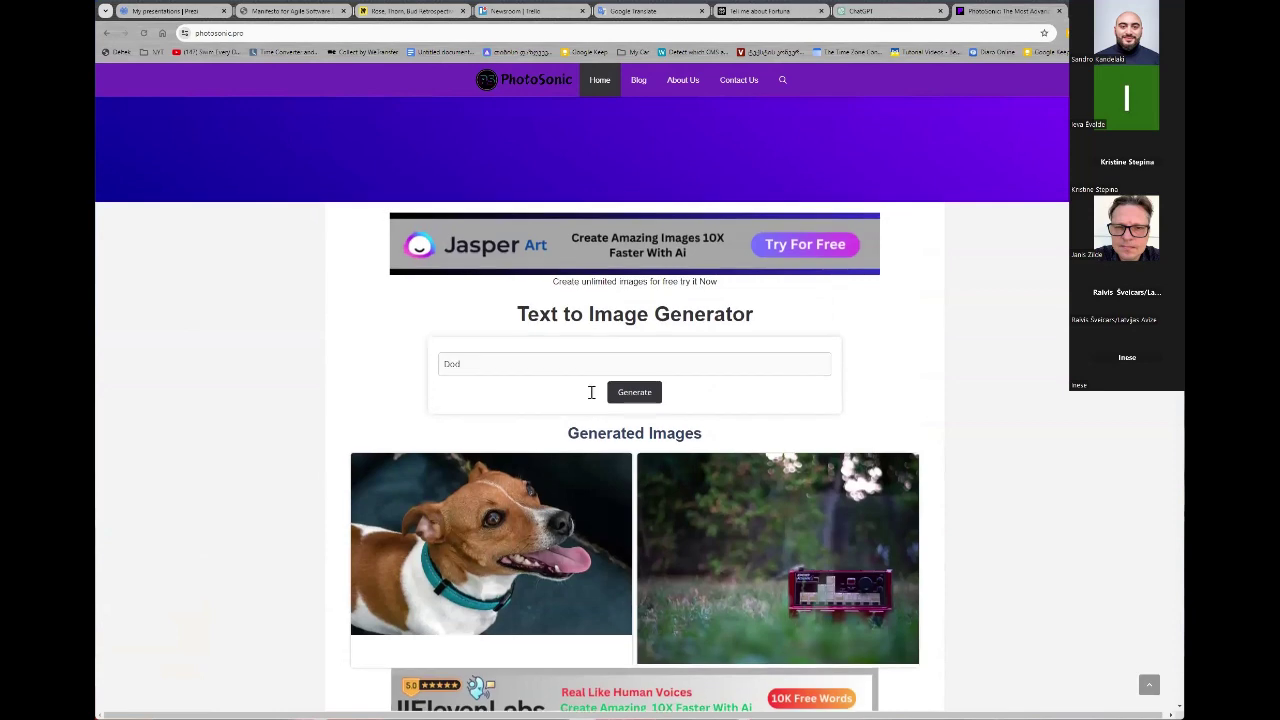
pyautogui.scroll(-2, 487, 469)
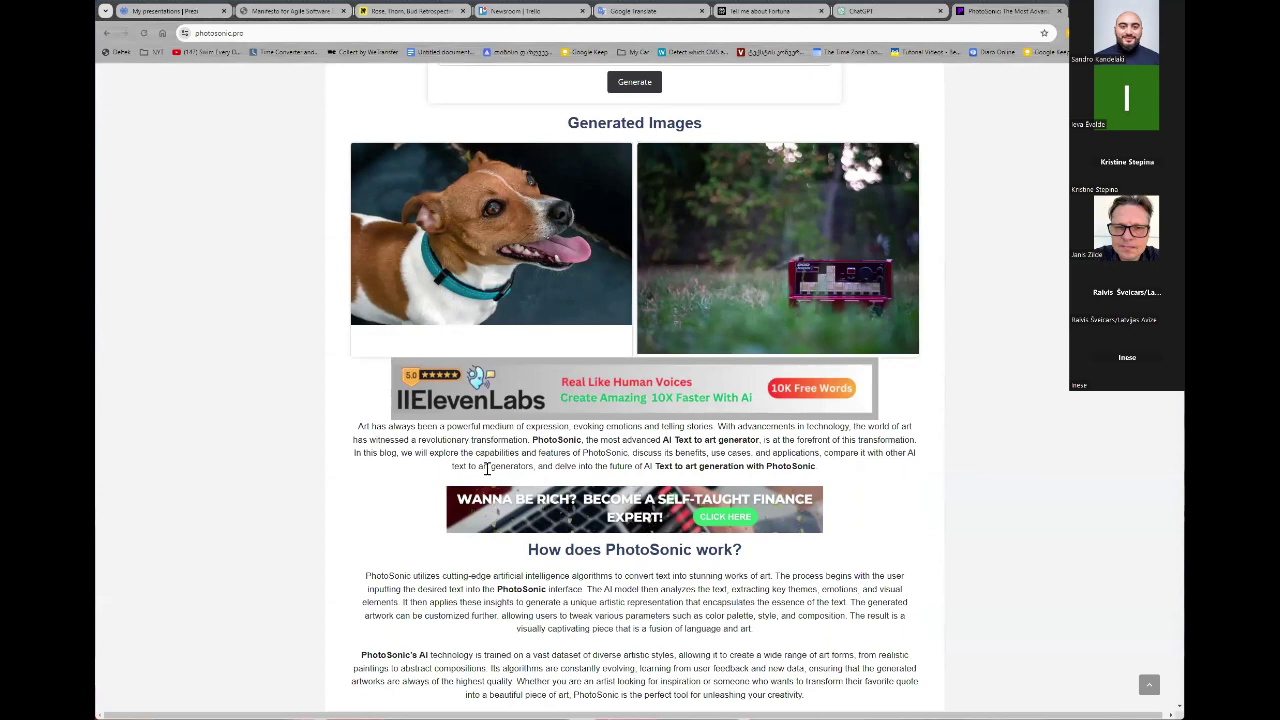
pyautogui.write('Cat in the')
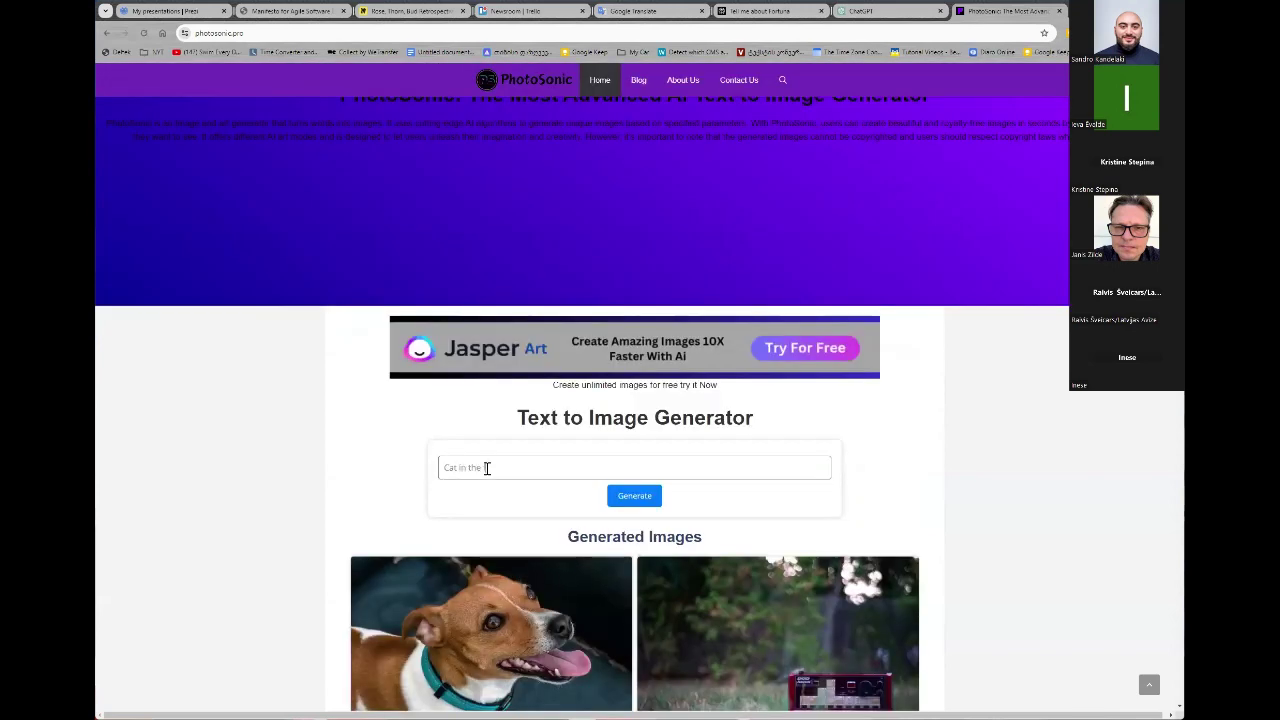
pyautogui.write(' field')
pyautogui.click(617, 502)
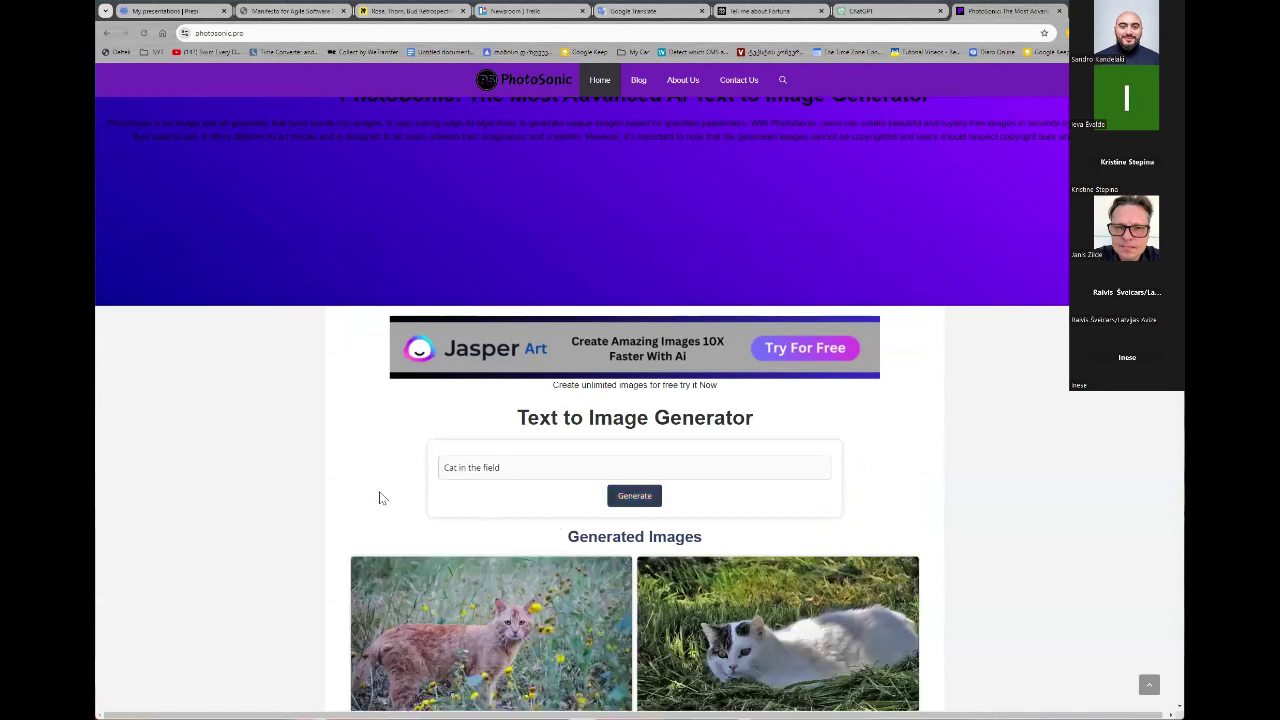
# Examine the images generated for the cat prompt and return to the text-to-image prompt form
pyautogui.scroll(-1, 377, 500)
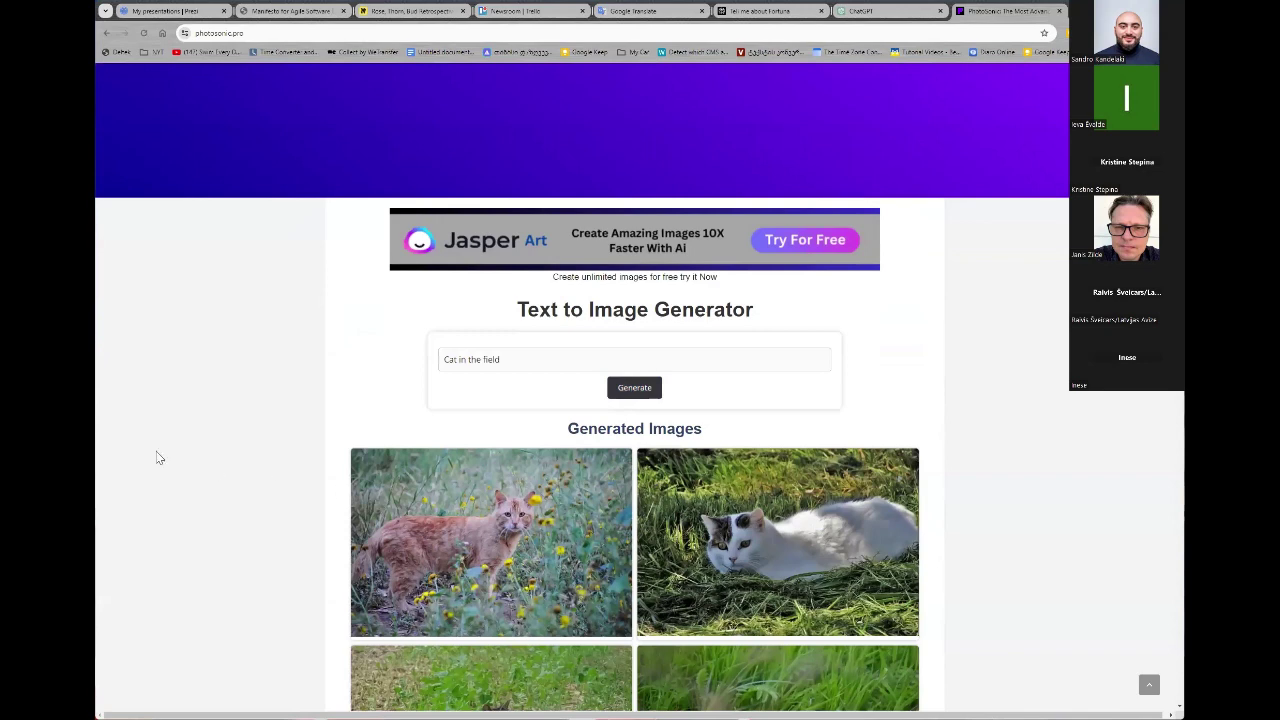
pyautogui.scroll(3, 157, 477)
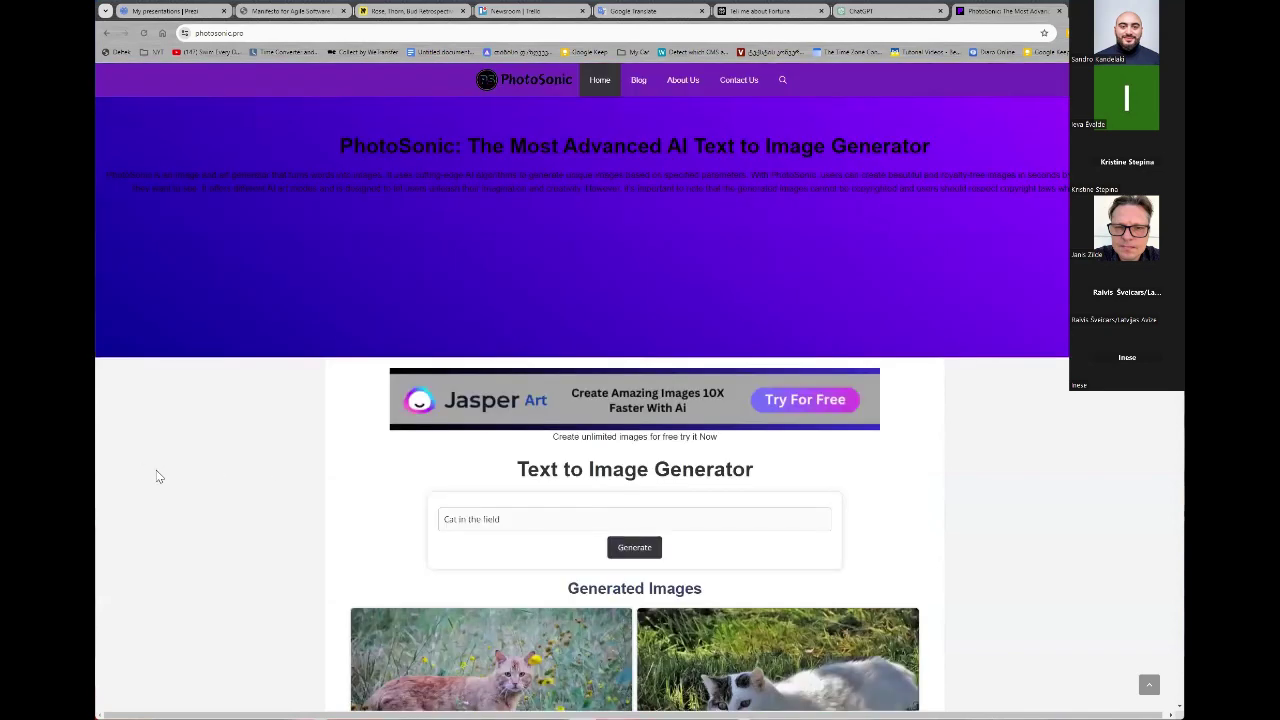
pyautogui.scroll(-1, 157, 477)
pyautogui.scroll(-1, 157, 477)
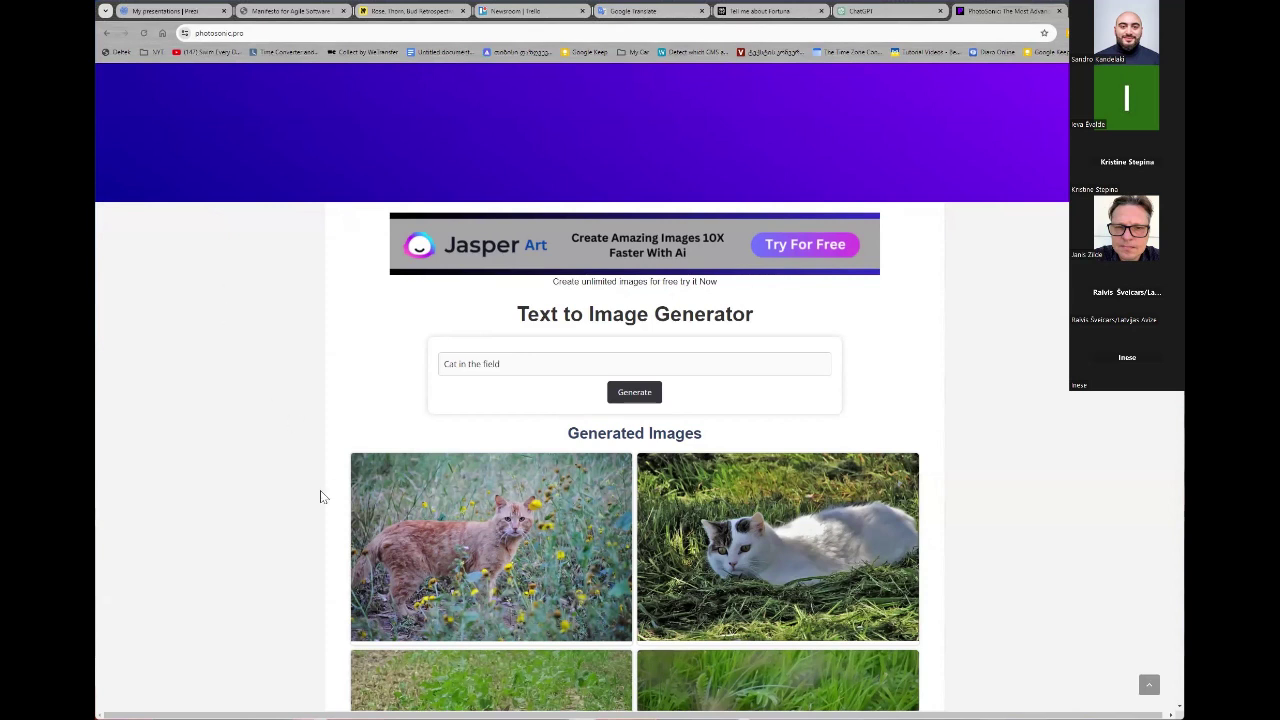
pyautogui.scroll(-1, 323, 490)
pyautogui.scroll(-2, 437, 410)
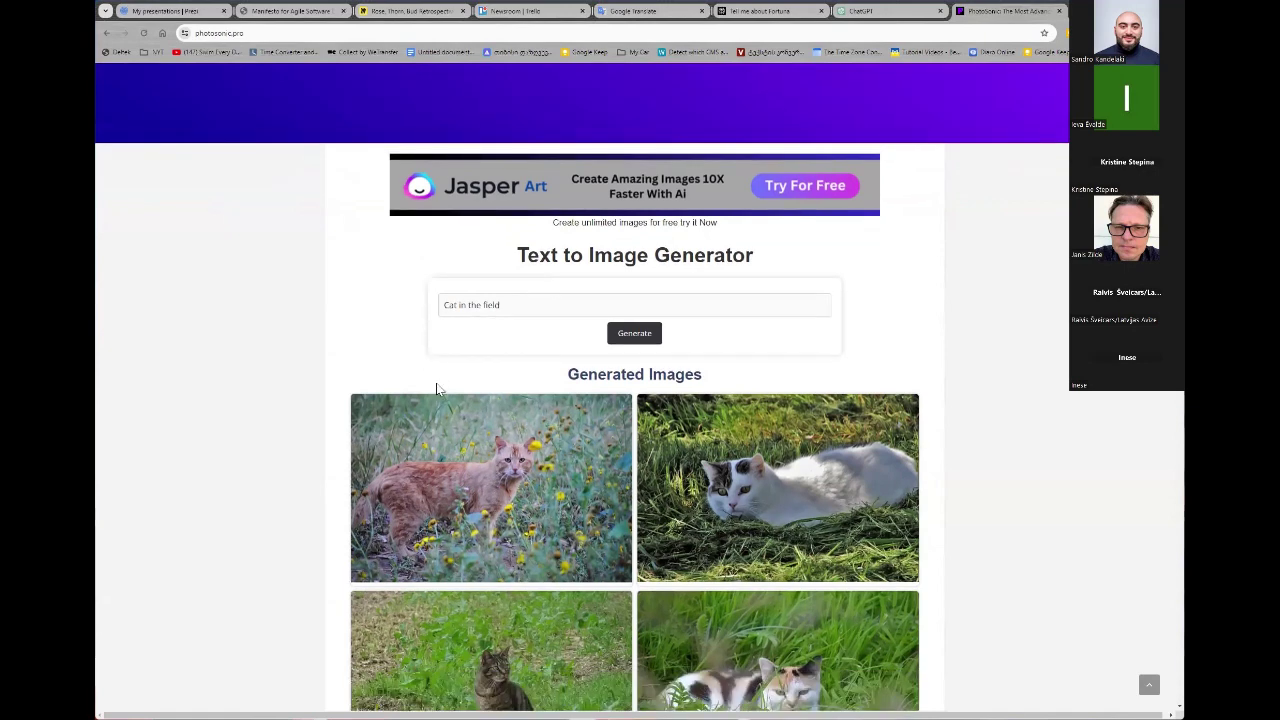
pyautogui.scroll(-1, 433, 387)
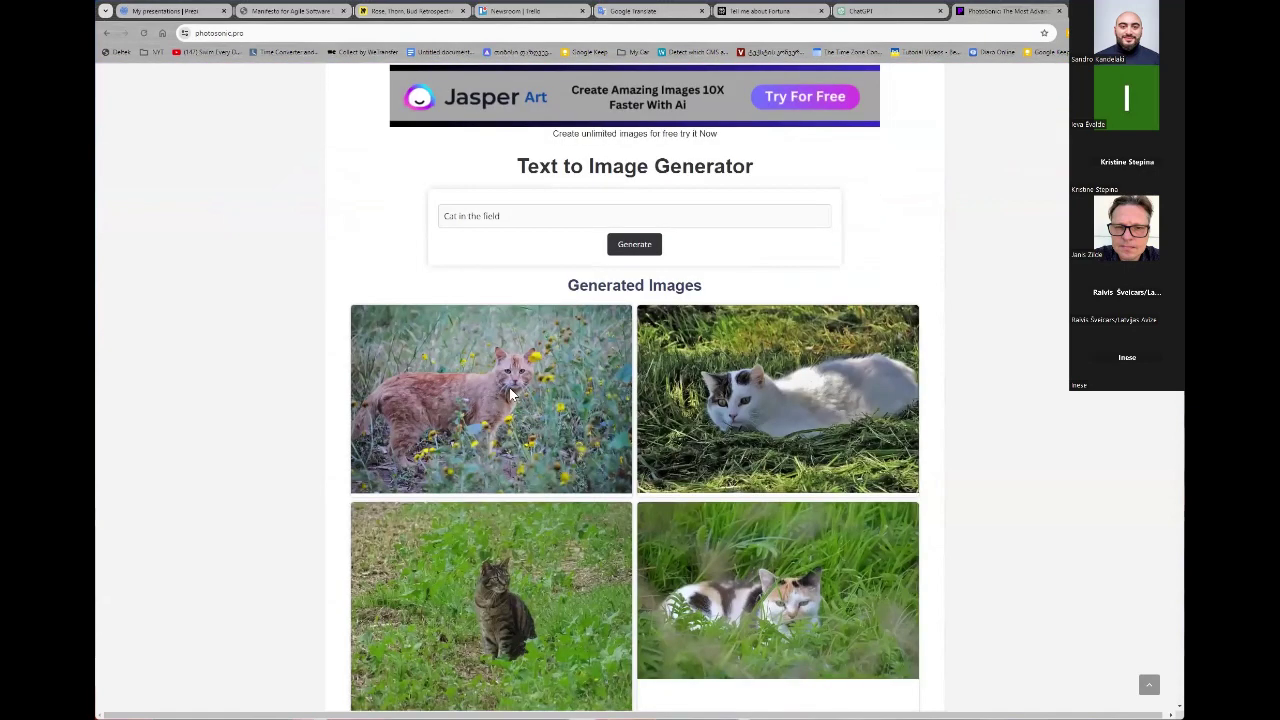
pyautogui.scroll(-2, 515, 393)
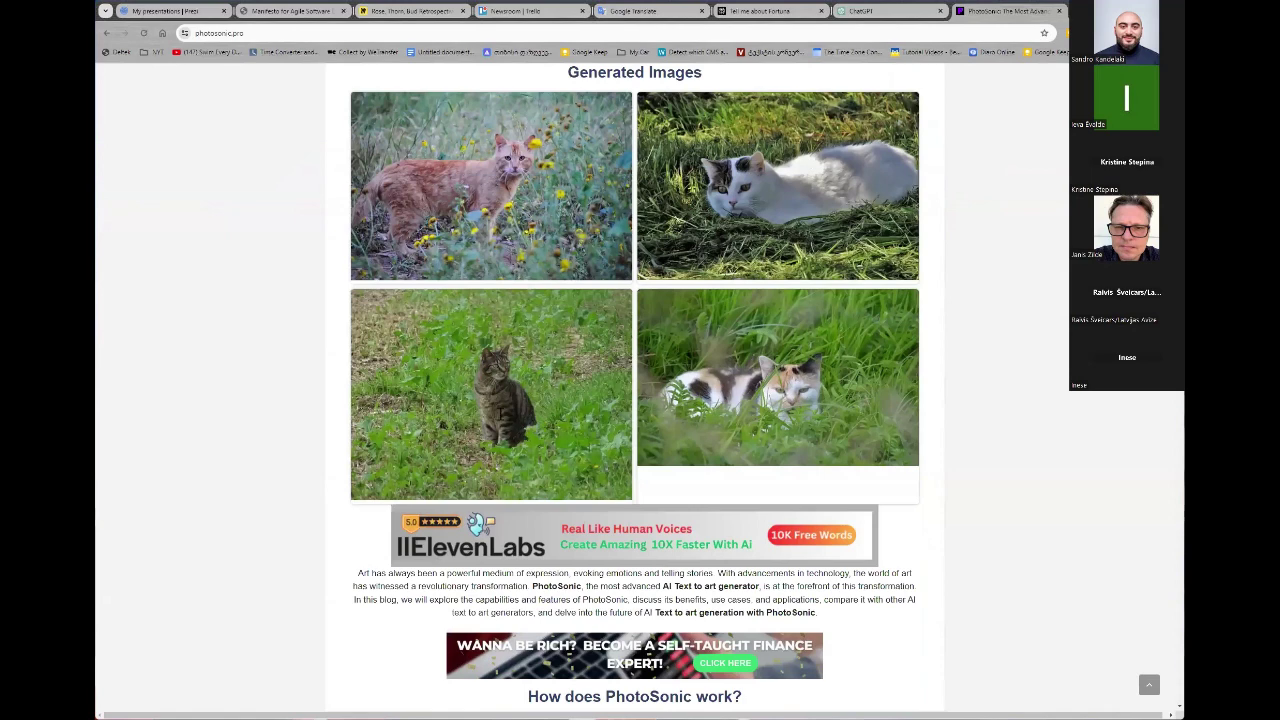
pyautogui.scroll(1, 500, 418)
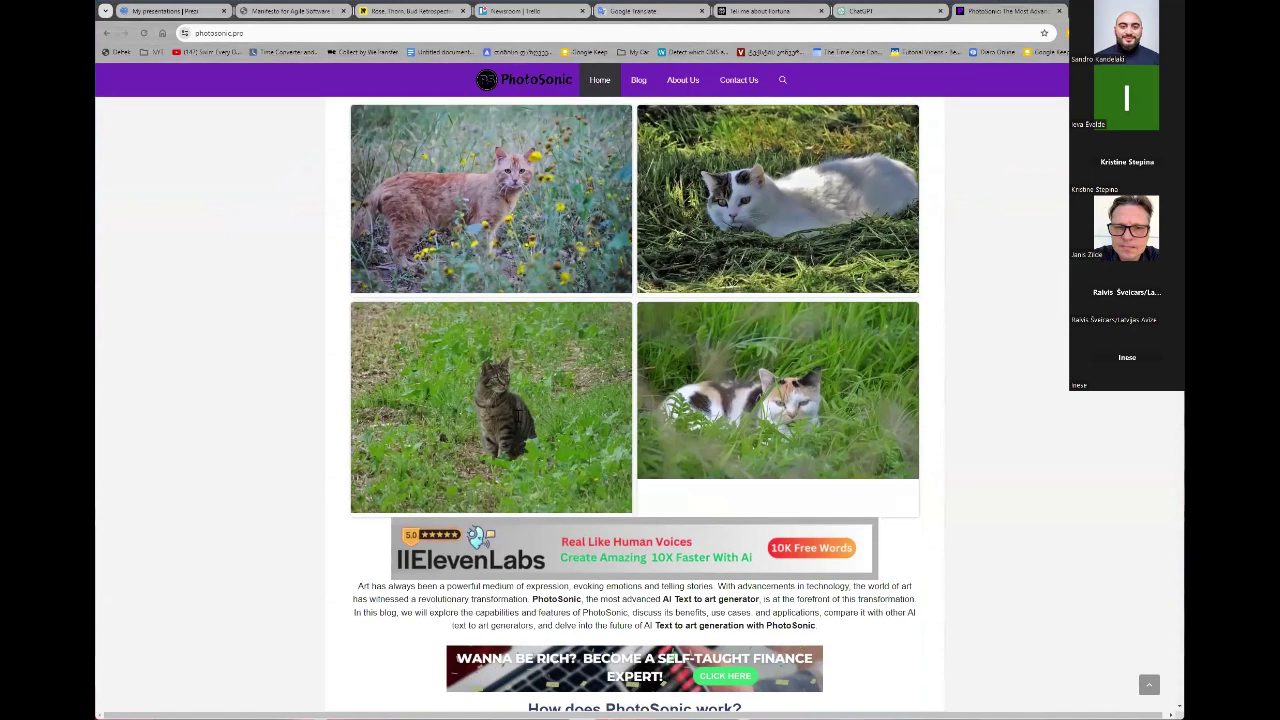
pyautogui.scroll(2, 517, 412)
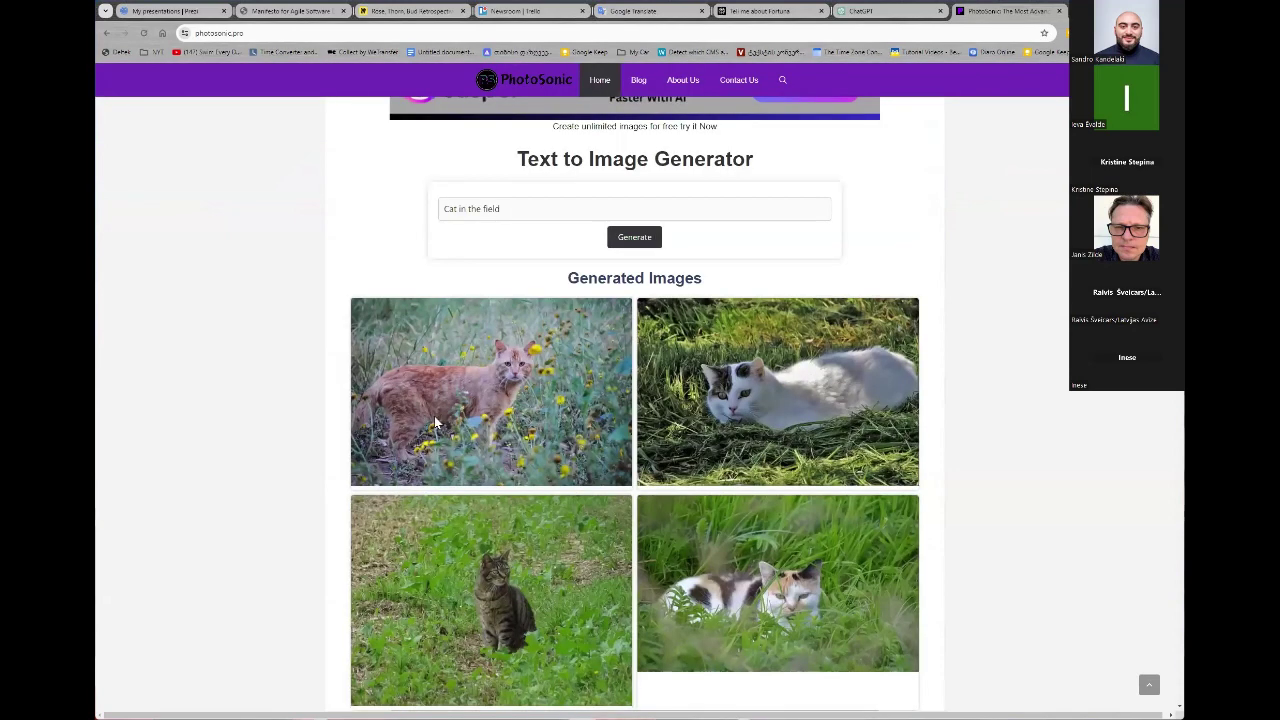
pyautogui.scroll(2, 391, 453)
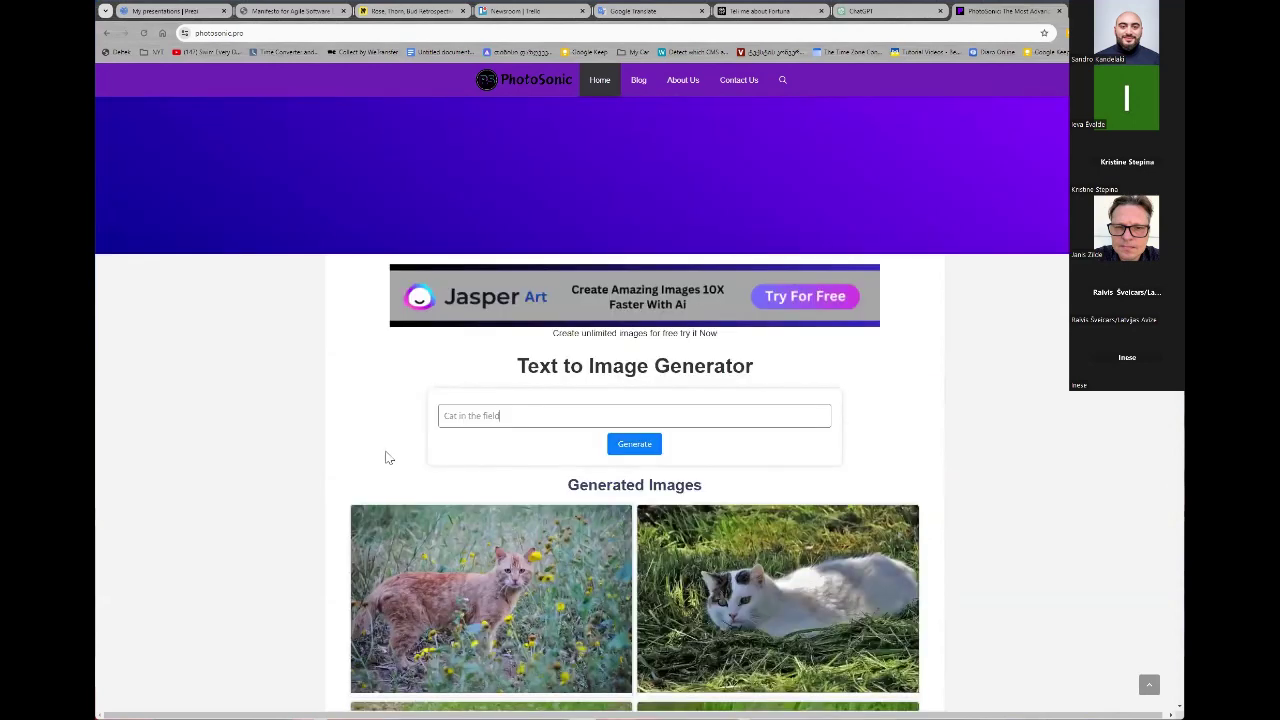
# Replace the prompt with "General Photo of Street", generate new images and look through them
pyautogui.hotkey('ctrl', 'a')
pyautogui.write('Dus')
pyautogui.press('BackSpace')
pyautogui.press('BackSpace')
pyautogui.press('BackSpace')
pyautogui.write('is')
pyautogui.press('BackSpace')
pyautogui.press('BackSpace')
pyautogui.press('BackSpace')
pyautogui.write('General Photo of c Street')
pyautogui.click(649, 452)
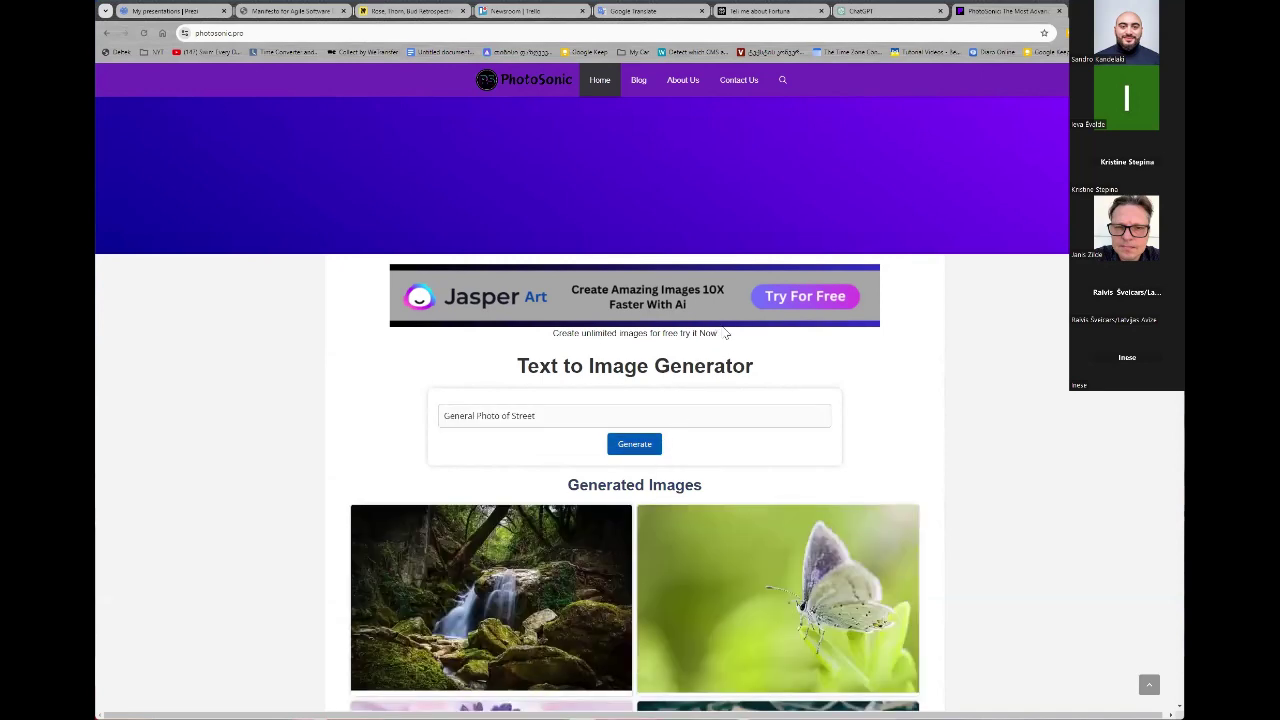
pyautogui.scroll(-3, 723, 331)
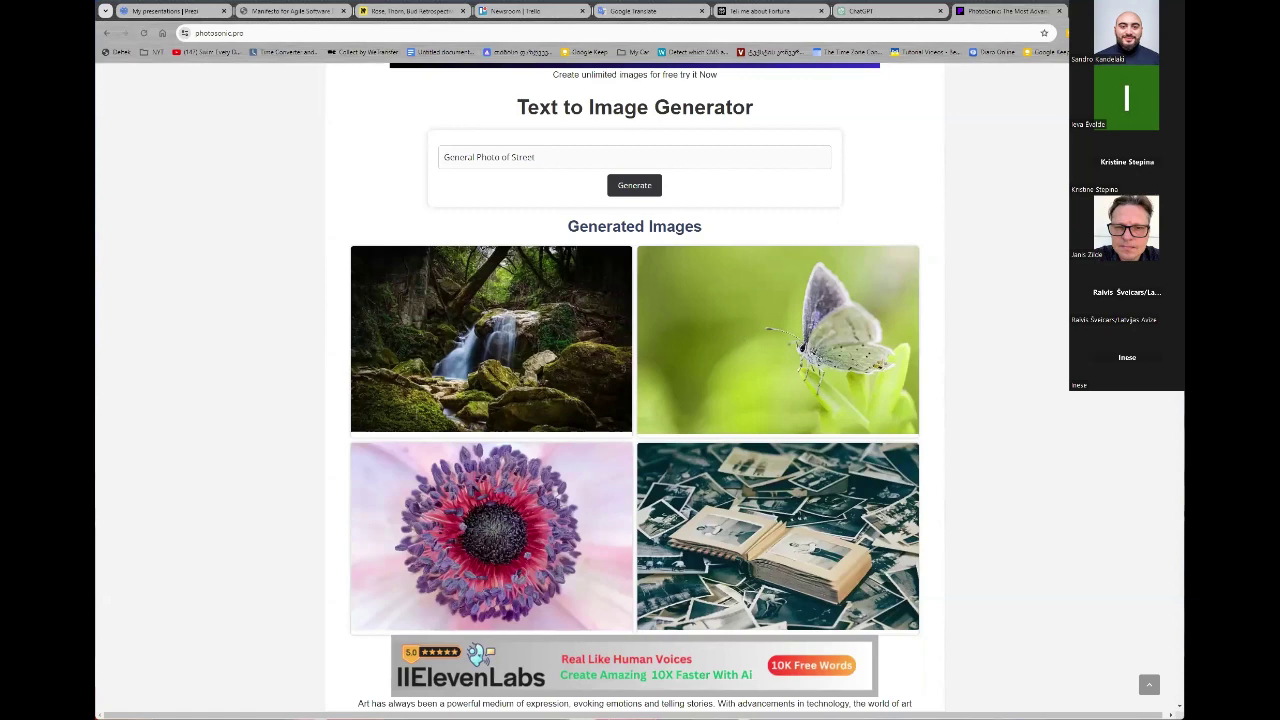
pyautogui.scroll(-3, 635, 387)
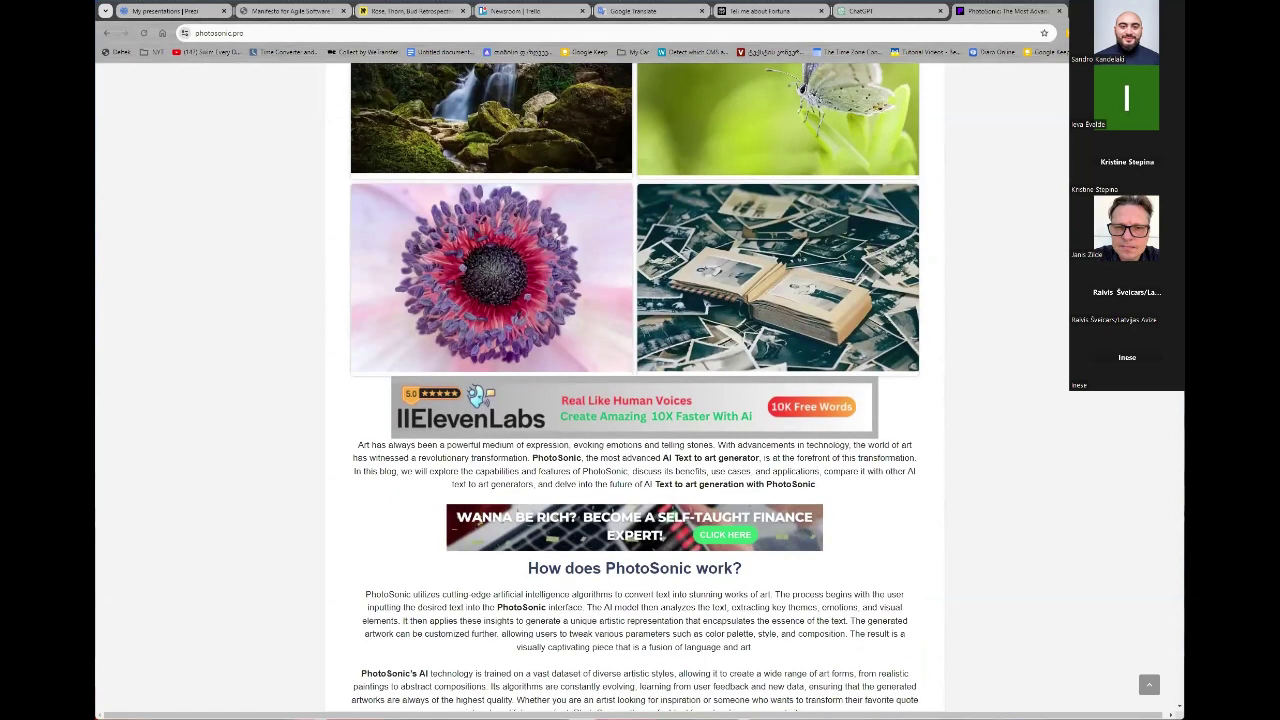